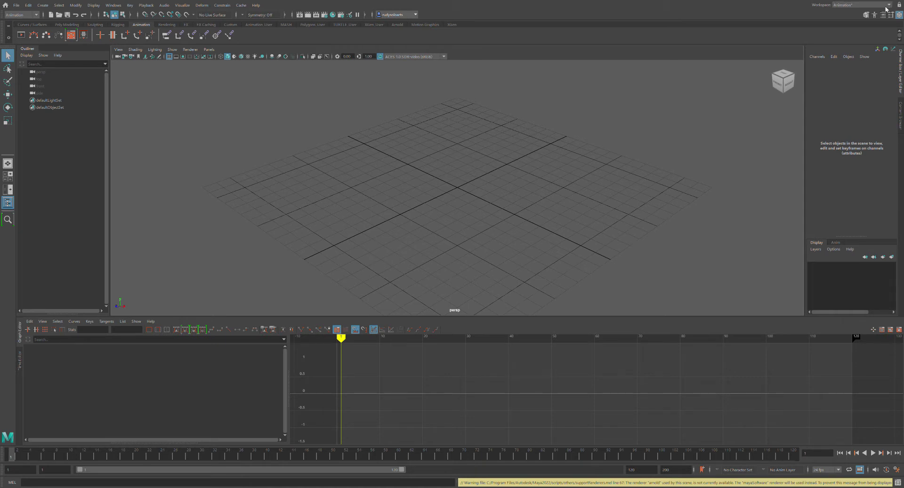
- Browse the Maya Classic, Sculpting and Pose Sculpting workspaces and return to the Animation workspace
{"action": "left_click", "coordinate": [871, 14]}
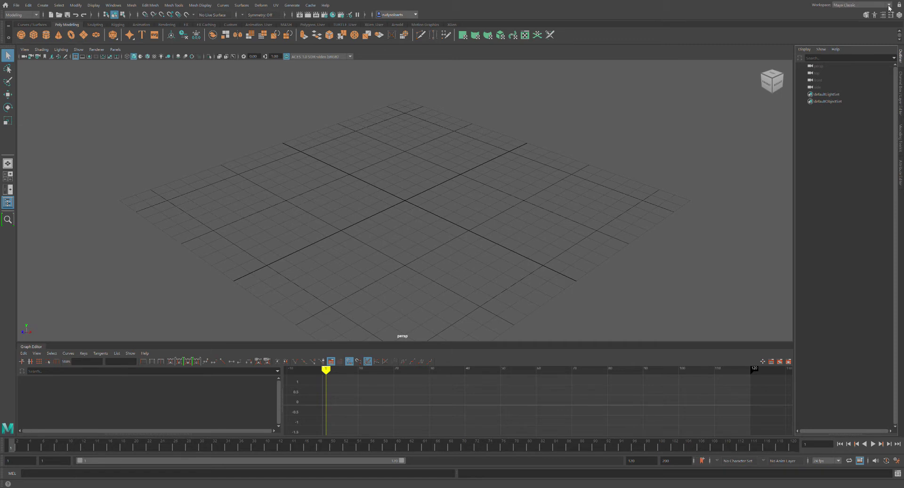
{"action": "left_click", "coordinate": [853, 50]}
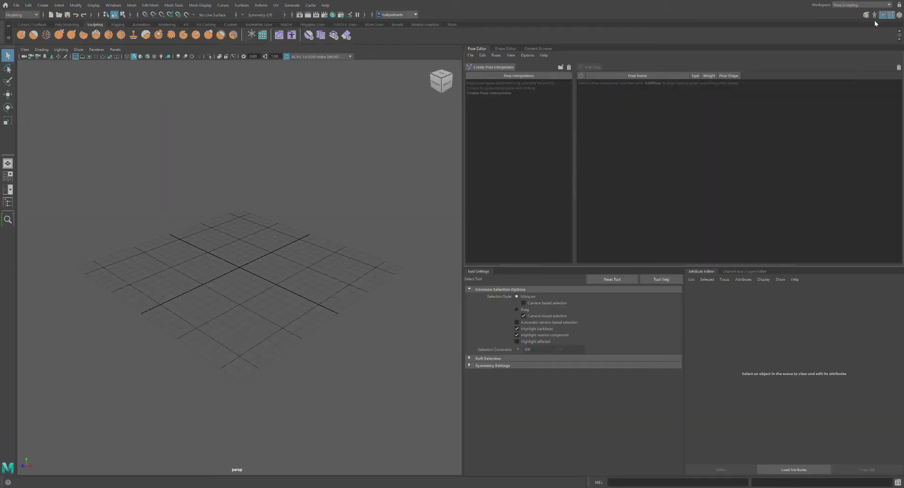
{"action": "left_click", "coordinate": [863, 44]}
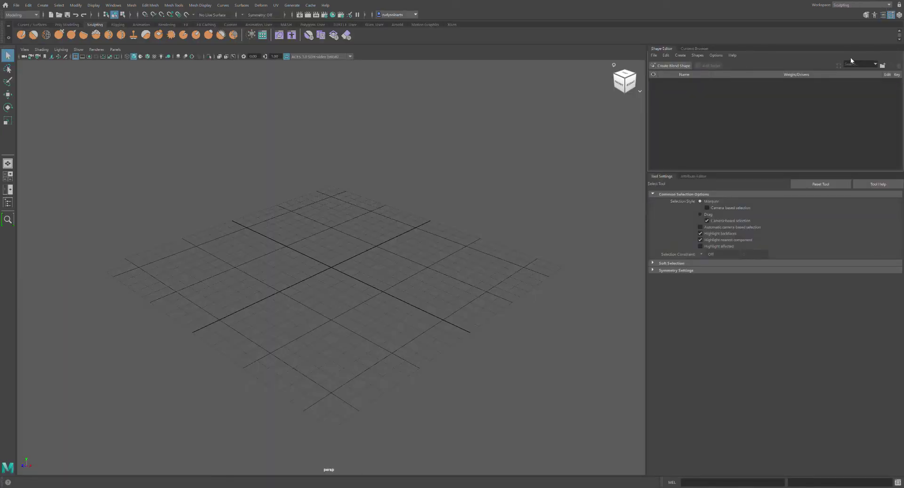
{"action": "left_click", "coordinate": [845, 50]}
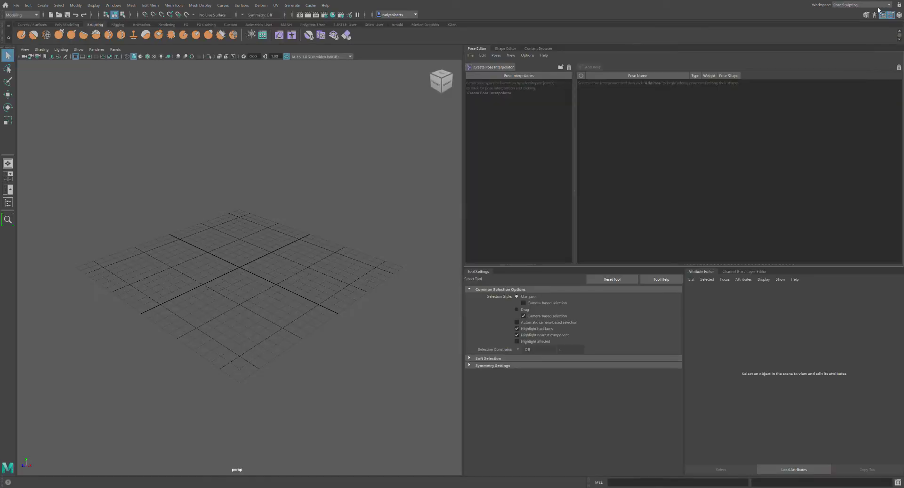
{"action": "left_click", "coordinate": [856, 91]}
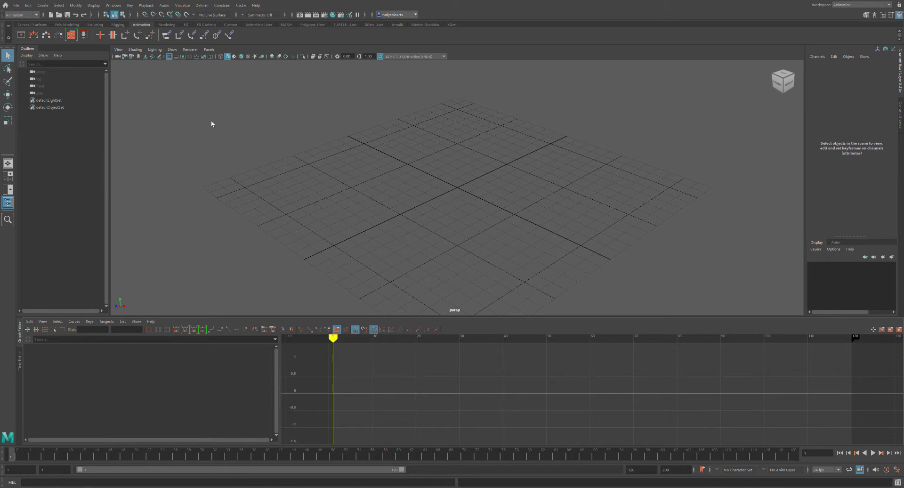
- Dock the Outliner as a tab alongside the Channel Box / Layer Editor
{"action": "left_click", "coordinate": [31, 55]}
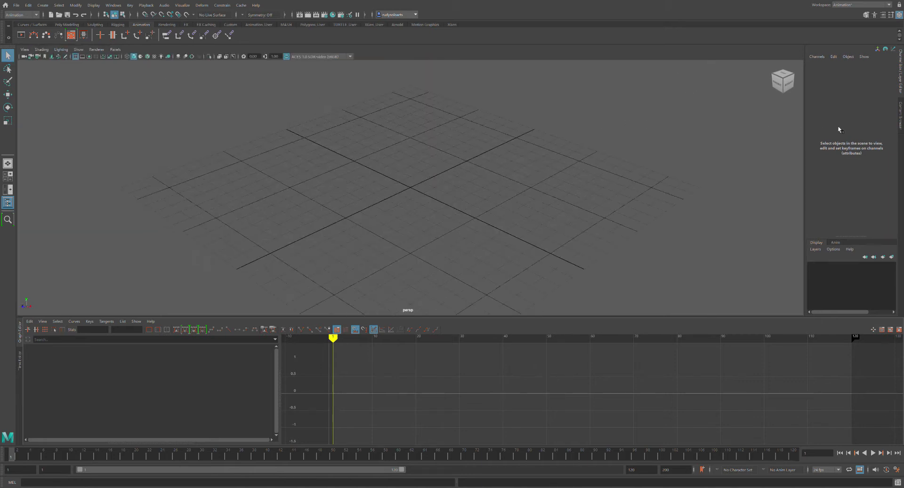
{"action": "left_click", "coordinate": [901, 142]}
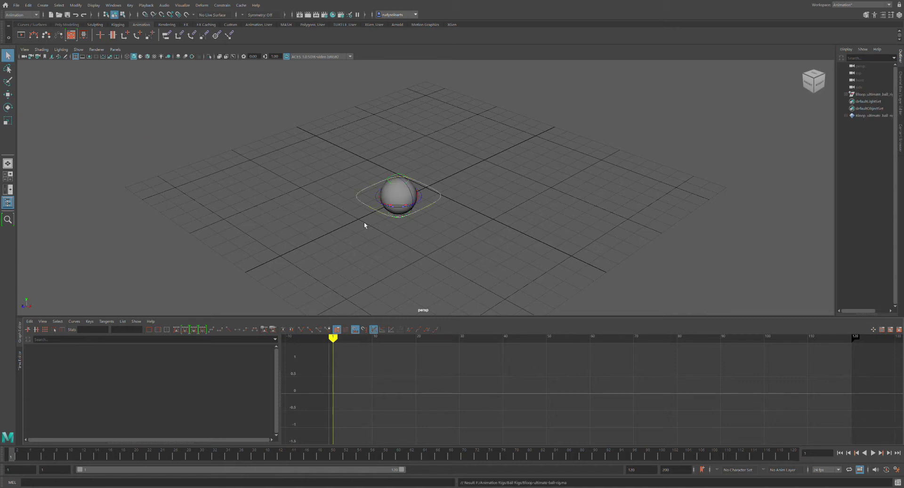
- Switch the viewport from perspective to the front view and frame the ball rig closely
{"action": "left_click_drag", "start_coordinate": [547, 169], "coordinate": [522, 161], "text": "alt"}
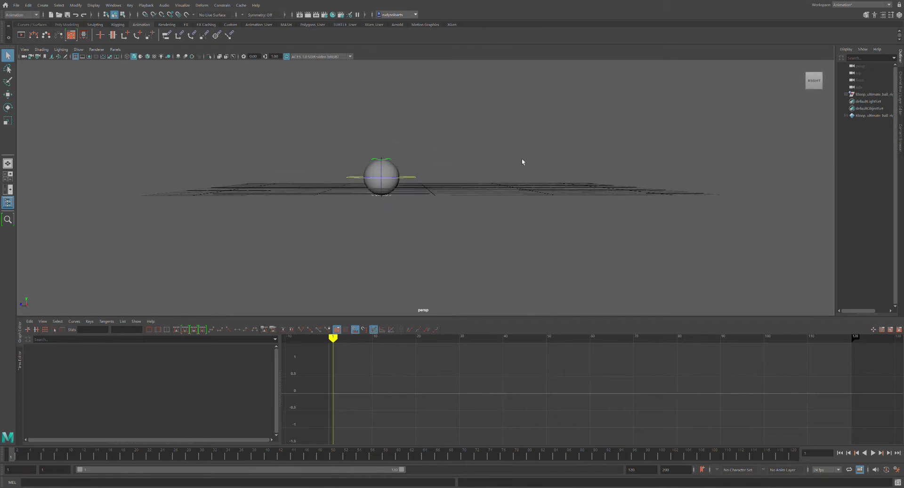
{"action": "middle_click_drag", "start_coordinate": [491, 144], "coordinate": [506, 199], "text": "alt"}
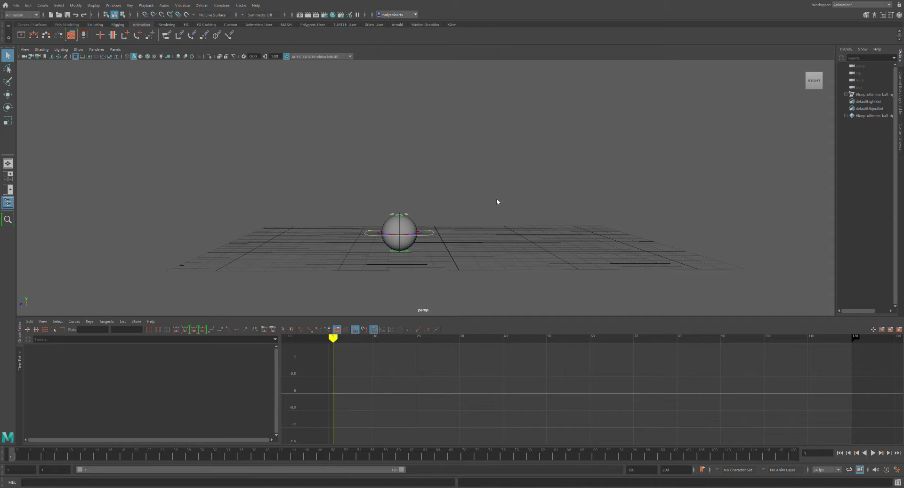
{"action": "left_click_drag", "start_coordinate": [496, 198], "coordinate": [500, 201]}
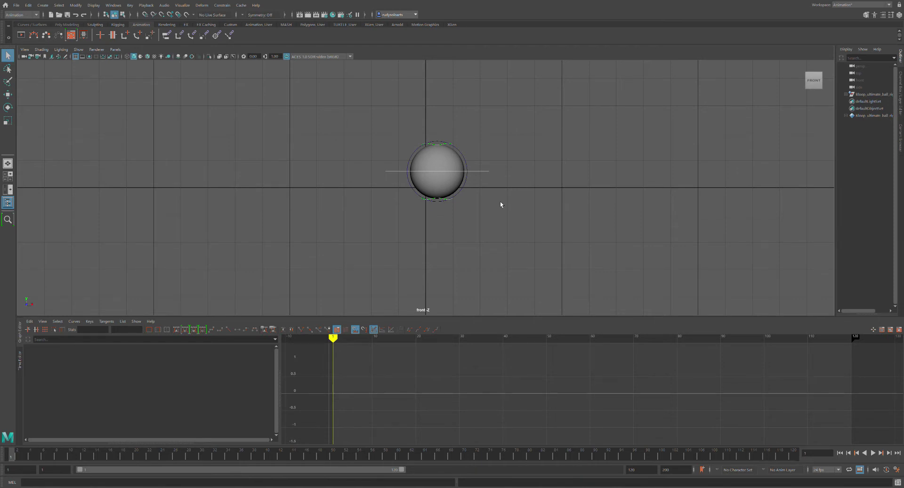
{"action": "middle_click_drag", "start_coordinate": [586, 140], "coordinate": [446, 184], "text": "alt"}
{"action": "scroll", "coordinate": [447, 183], "scroll_direction": "down", "scroll_amount": 2}
{"action": "scroll", "coordinate": [448, 181], "scroll_direction": "down", "scroll_amount": 2}
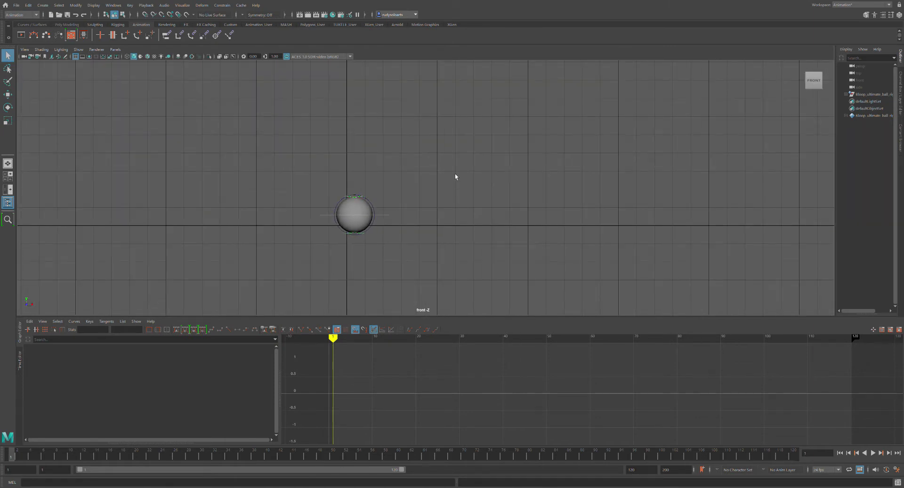
{"action": "scroll", "coordinate": [455, 173], "scroll_direction": "down", "scroll_amount": 3}
{"action": "scroll", "coordinate": [480, 168], "scroll_direction": "down", "scroll_amount": 1}
{"action": "middle_click_drag", "start_coordinate": [496, 163], "coordinate": [464, 195], "text": "alt"}
{"action": "scroll", "coordinate": [383, 160], "scroll_direction": "down", "scroll_amount": 1}
{"action": "middle_click_drag", "start_coordinate": [383, 159], "coordinate": [461, 161], "text": "alt"}
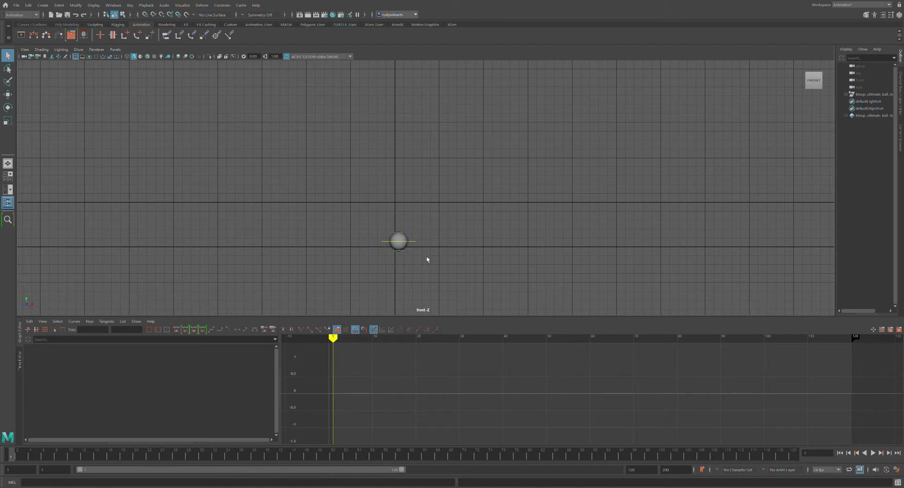
{"action": "middle_click_drag", "start_coordinate": [425, 262], "coordinate": [490, 151], "text": "alt"}
{"action": "scroll", "coordinate": [487, 157], "scroll_direction": "up", "scroll_amount": 2}
{"action": "scroll", "coordinate": [485, 162], "scroll_direction": "up", "scroll_amount": 2}
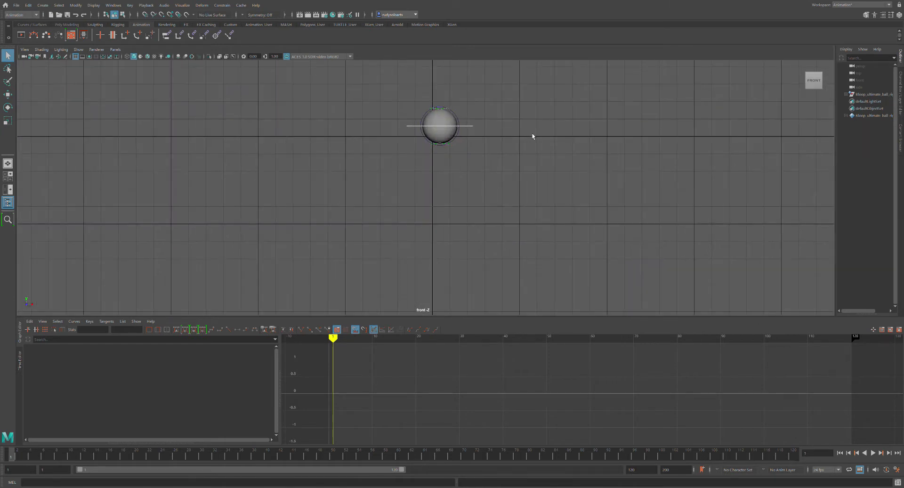
{"action": "middle_click_drag", "start_coordinate": [512, 113], "coordinate": [539, 168], "text": "alt"}
{"action": "scroll", "coordinate": [449, 164], "scroll_direction": "up", "scroll_amount": 2}
{"action": "scroll", "coordinate": [448, 174], "scroll_direction": "up", "scroll_amount": 3}
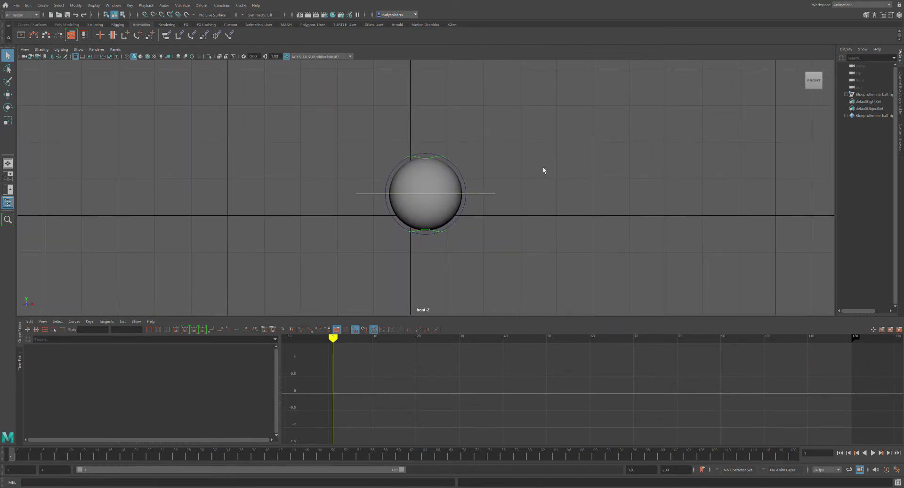
- Select the ball mesh and show its attributes in the Channel Box
{"action": "left_click", "coordinate": [446, 180]}
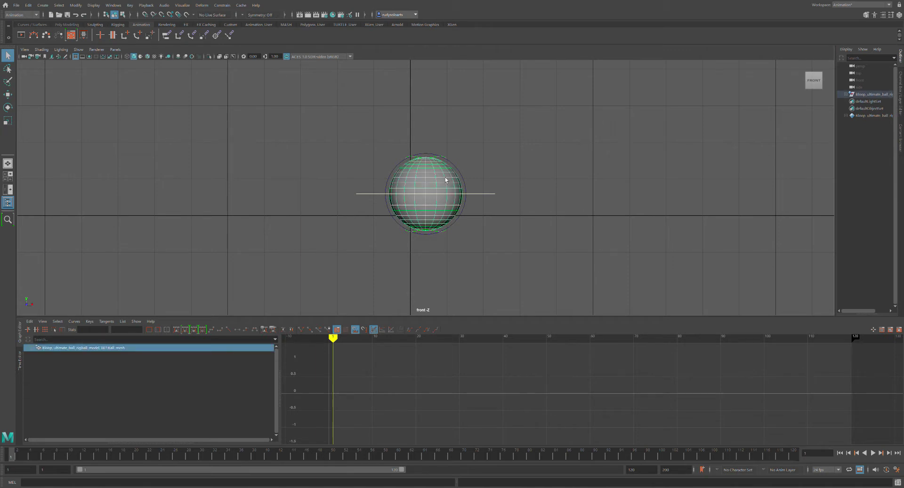
{"action": "left_click", "coordinate": [482, 162]}
{"action": "left_click", "coordinate": [452, 176]}
{"action": "key", "text": "ctrl+a"}
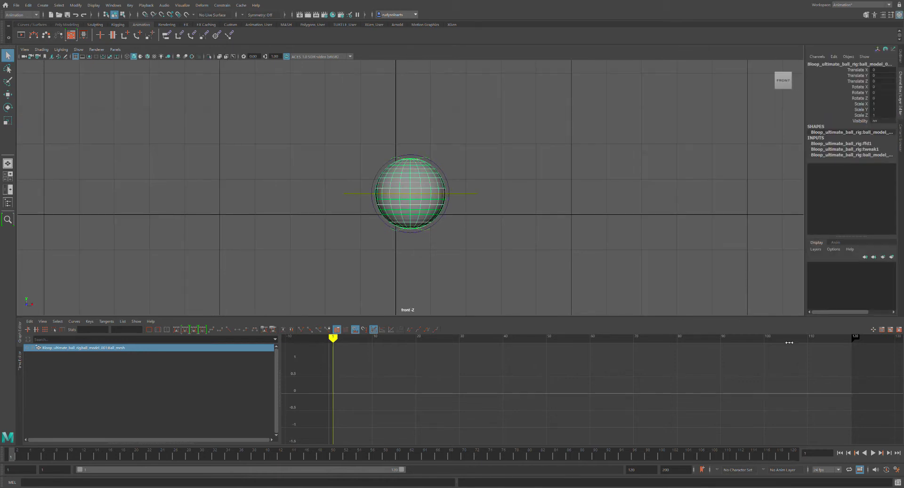
{"action": "left_click", "coordinate": [471, 168]}
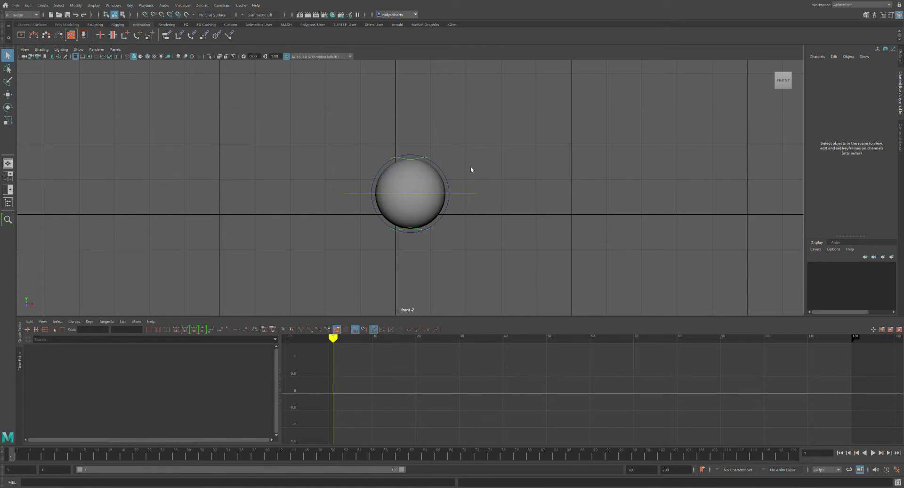
{"action": "left_click", "coordinate": [440, 183]}
{"action": "left_click", "coordinate": [502, 183]}
{"action": "left_click", "coordinate": [435, 185]}
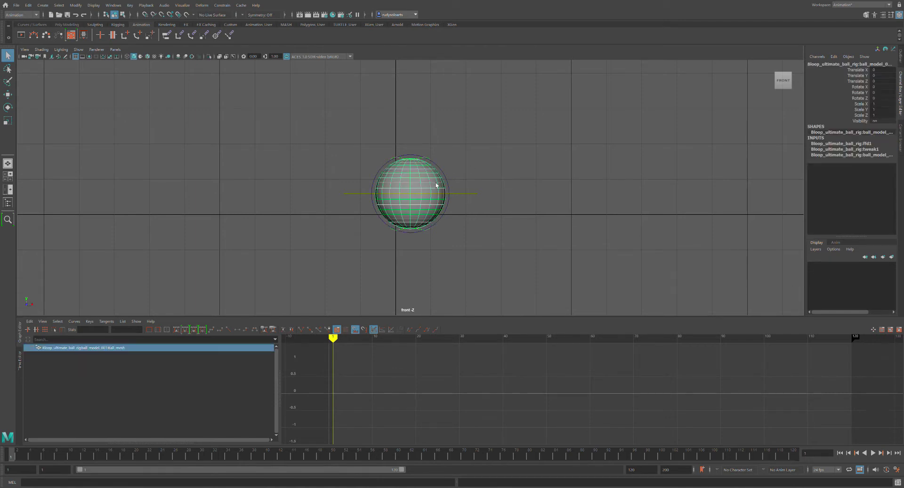
- Create a display layer from the selected ball mesh and toggle the layer's visibility off and on
{"action": "left_click", "coordinate": [892, 258]}
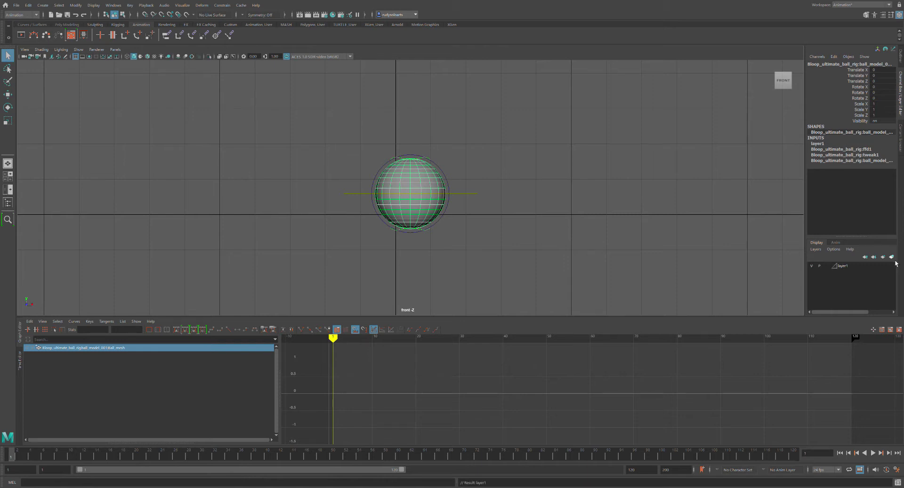
{"action": "left_click", "coordinate": [812, 266]}
{"action": "left_click", "coordinate": [815, 269]}
{"action": "left_click", "coordinate": [815, 269]}
{"action": "left_click", "coordinate": [815, 272]}
{"action": "left_click", "coordinate": [815, 272]}
{"action": "left_click", "coordinate": [816, 272]}
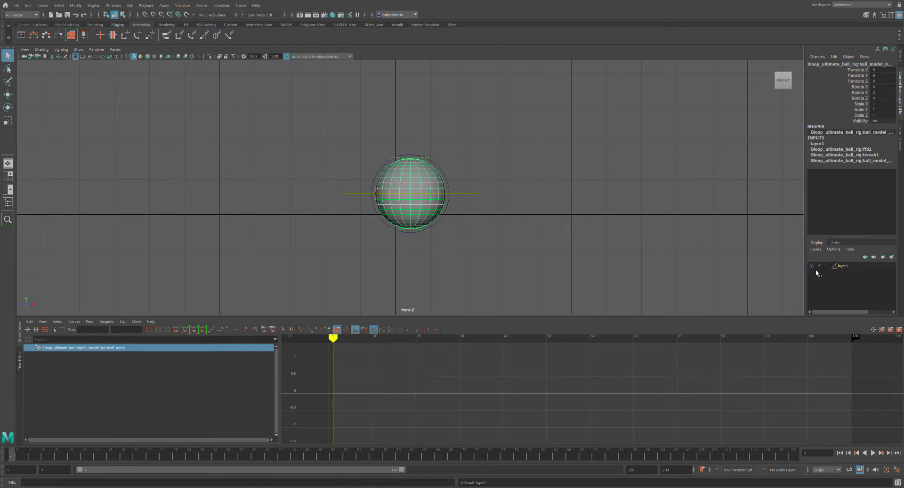
- Delete the ball mesh's display layer and clear the selection
{"action": "left_click", "coordinate": [857, 266]}
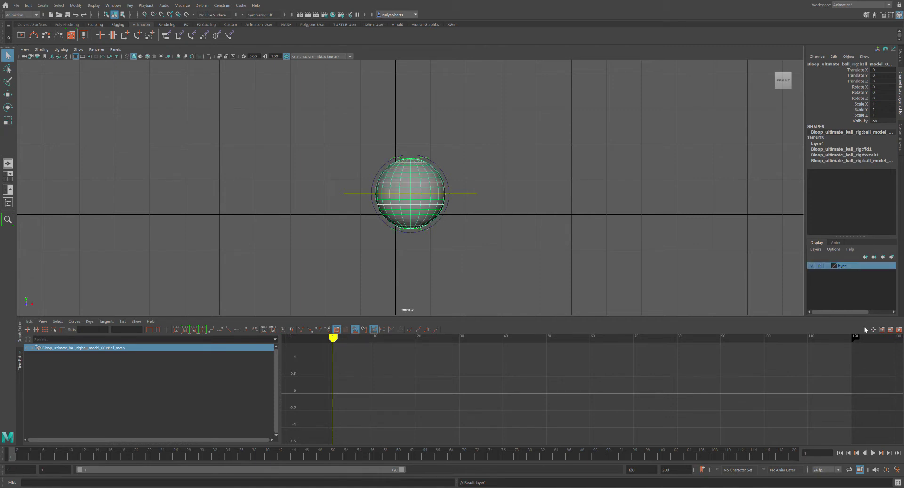
{"action": "key", "text": "Delete"}
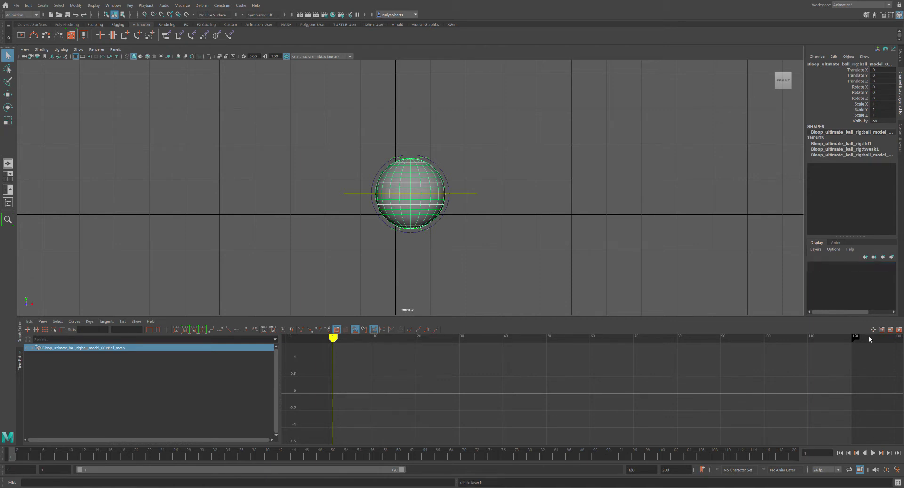
{"action": "left_click", "coordinate": [683, 225]}
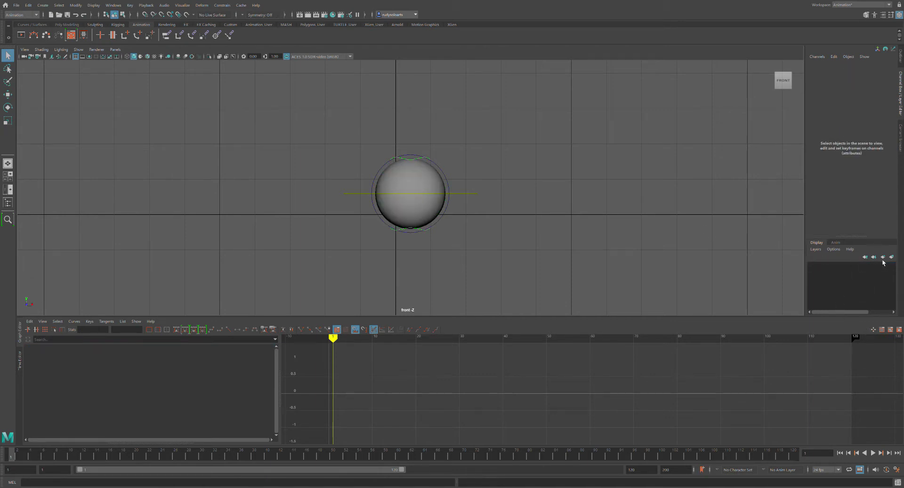
- Create an empty display layer without assigning the ball mesh, and toggle its visibility off and on
{"action": "left_click", "coordinate": [434, 191]}
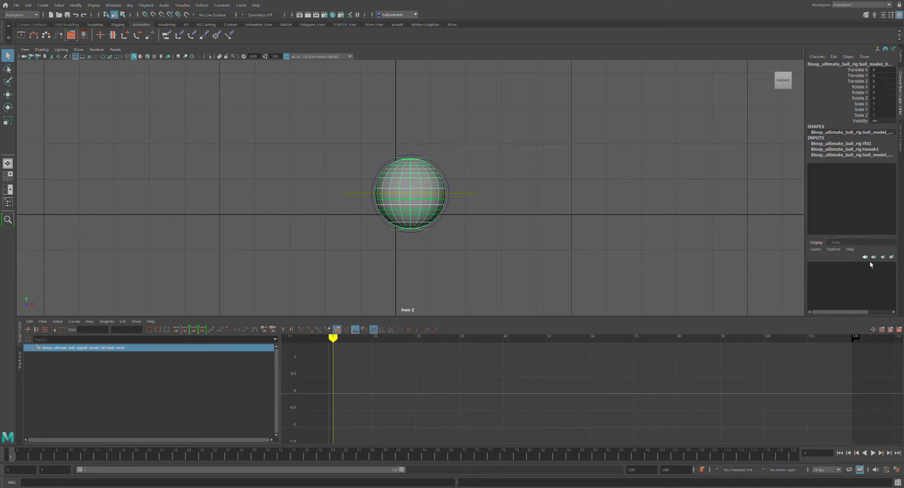
{"action": "left_click", "coordinate": [890, 257]}
{"action": "left_click", "coordinate": [473, 169]}
{"action": "left_click", "coordinate": [431, 189]}
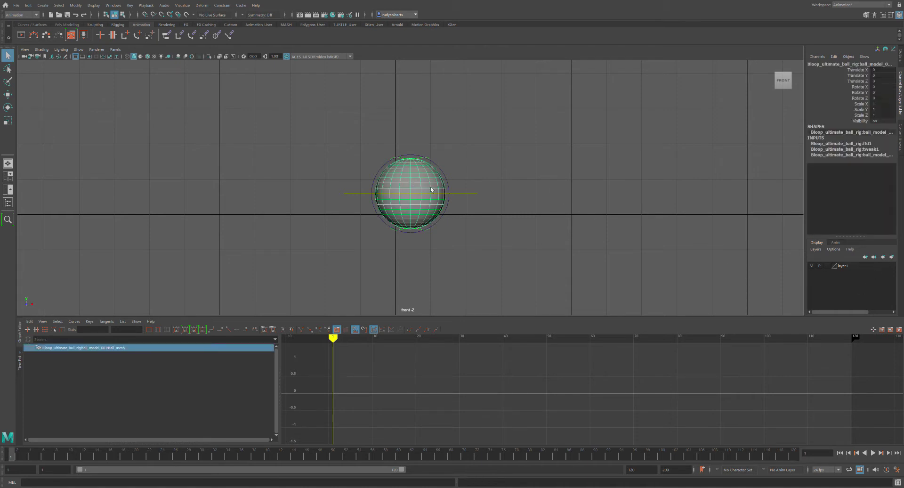
{"action": "left_click", "coordinate": [815, 267]}
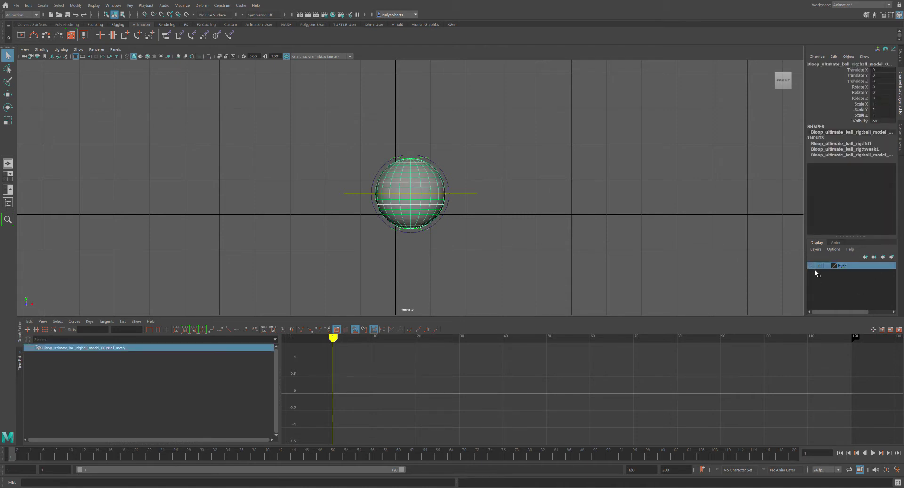
{"action": "left_click", "coordinate": [487, 177]}
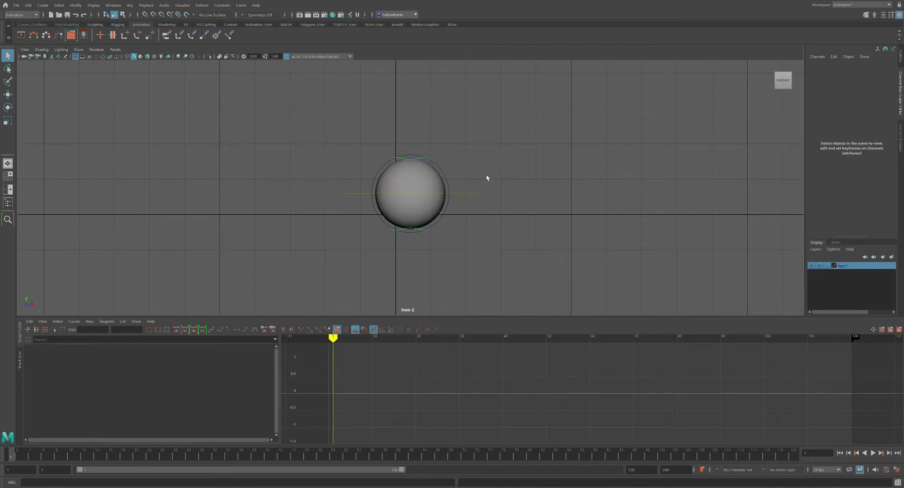
- Add the ball mesh to layer1 and toggle the layer's visibility to test the assignment
{"action": "left_click", "coordinate": [417, 190]}
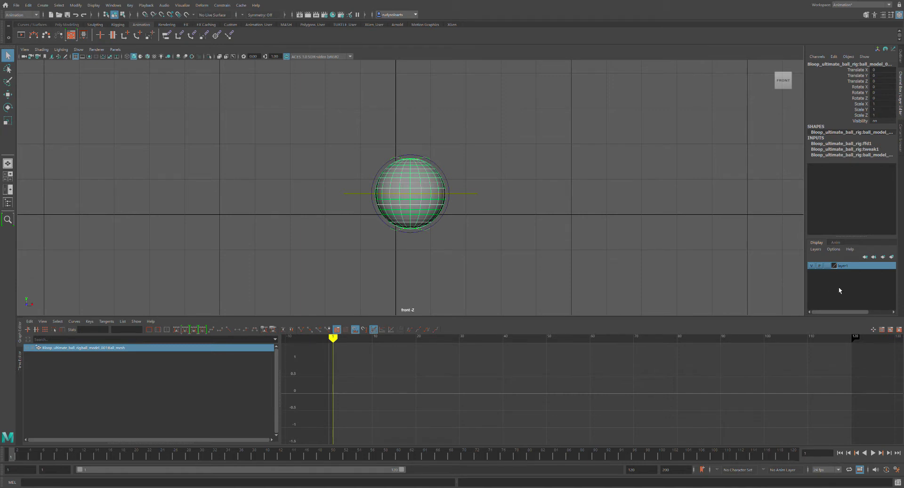
{"action": "left_click", "coordinate": [866, 282]}
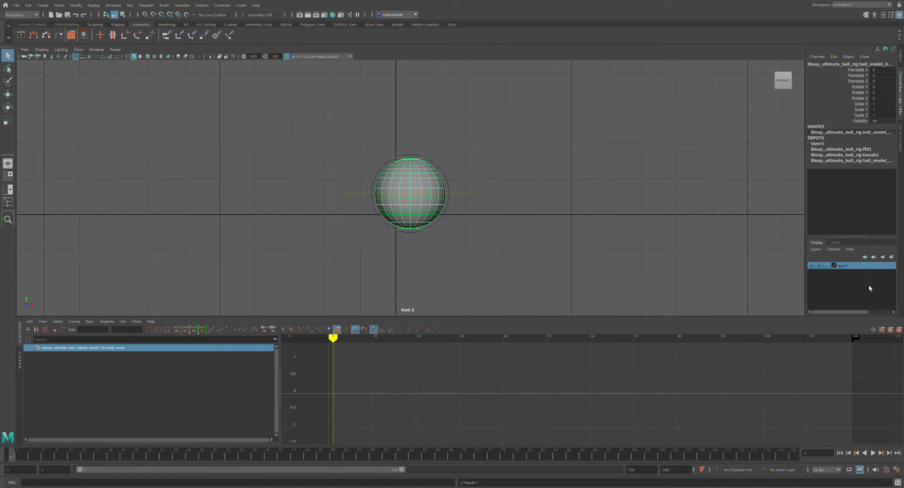
{"action": "left_click", "coordinate": [816, 269]}
{"action": "left_click", "coordinate": [816, 269]}
{"action": "left_click", "coordinate": [815, 270]}
{"action": "left_click", "coordinate": [816, 270]}
- Rename layer1 as Geo and test hiding and showing the ball mesh through the layer's visibility
{"action": "left_click", "coordinate": [459, 183]}
{"action": "left_click", "coordinate": [431, 182]}
{"action": "left_click", "coordinate": [812, 266]}
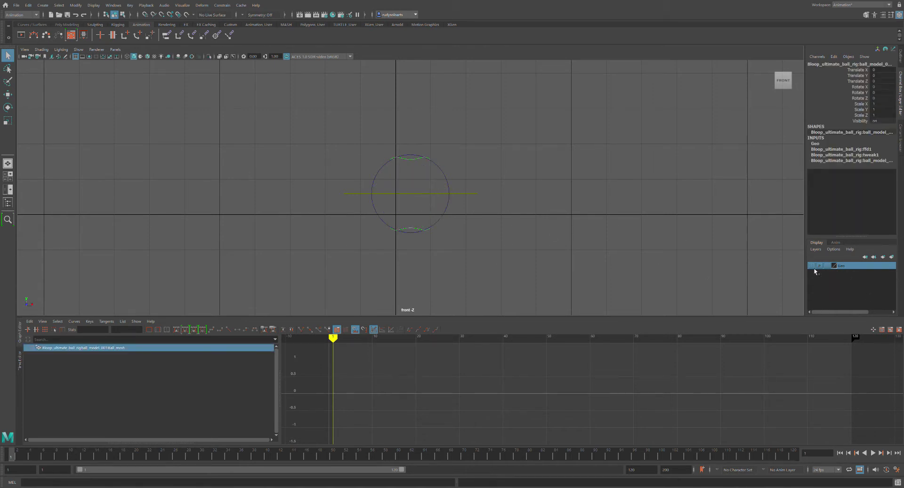
{"action": "left_click", "coordinate": [812, 265]}
{"action": "left_click", "coordinate": [814, 269]}
{"action": "left_click", "coordinate": [812, 266]}
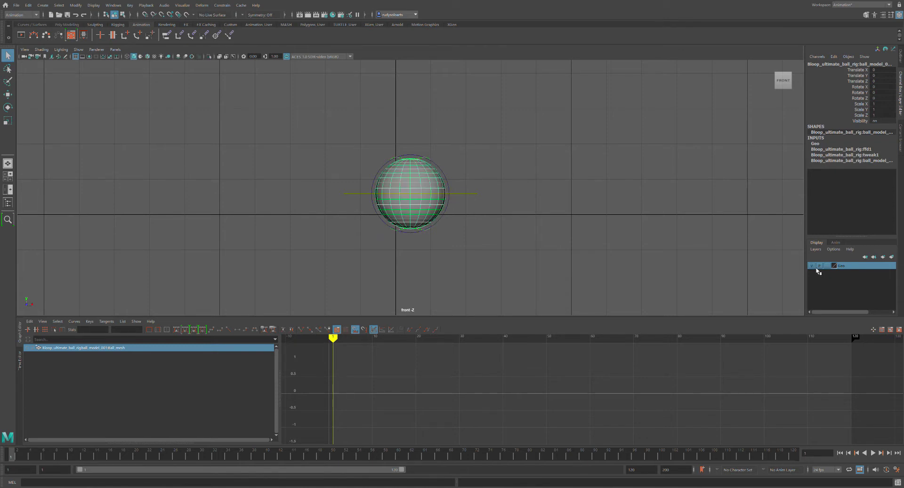
{"action": "left_click", "coordinate": [816, 268]}
{"action": "left_click", "coordinate": [816, 269]}
- Set the Geo layer to Reference display after trying Template, and box-select all of the ball rig's controls
{"action": "left_click", "coordinate": [827, 265]}
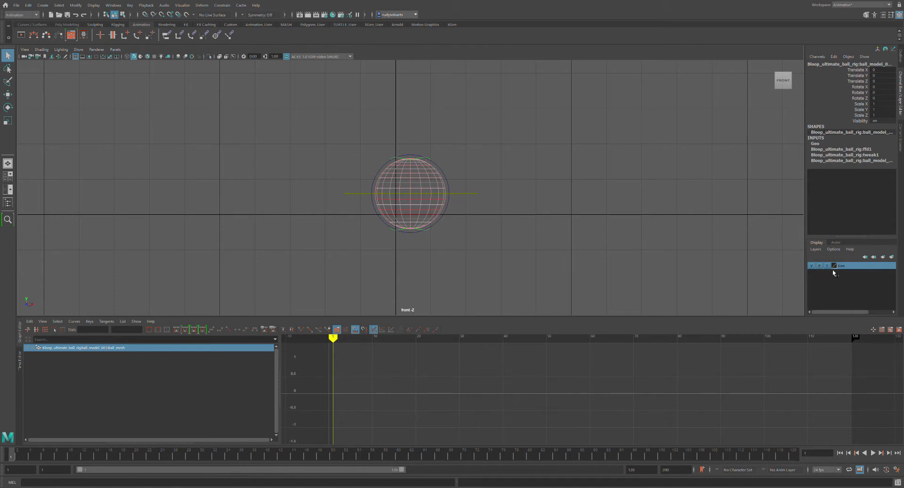
{"action": "left_click", "coordinate": [827, 265]}
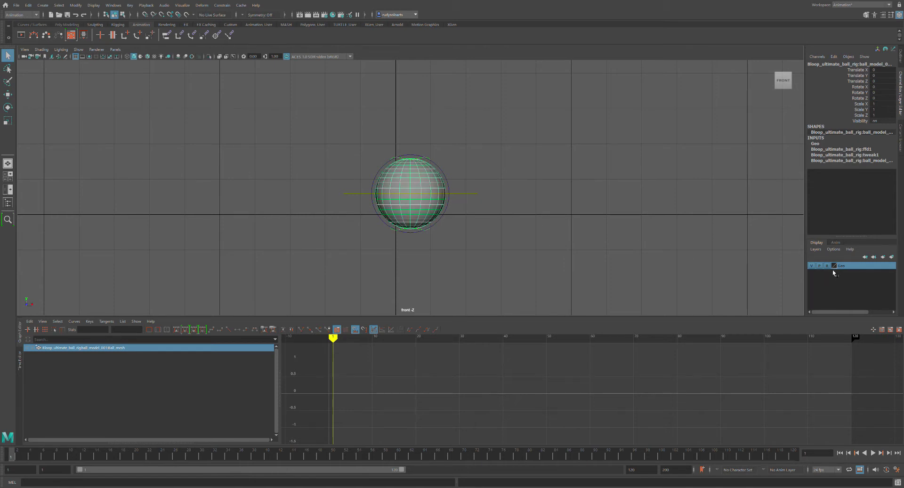
{"action": "left_click", "coordinate": [477, 198]}
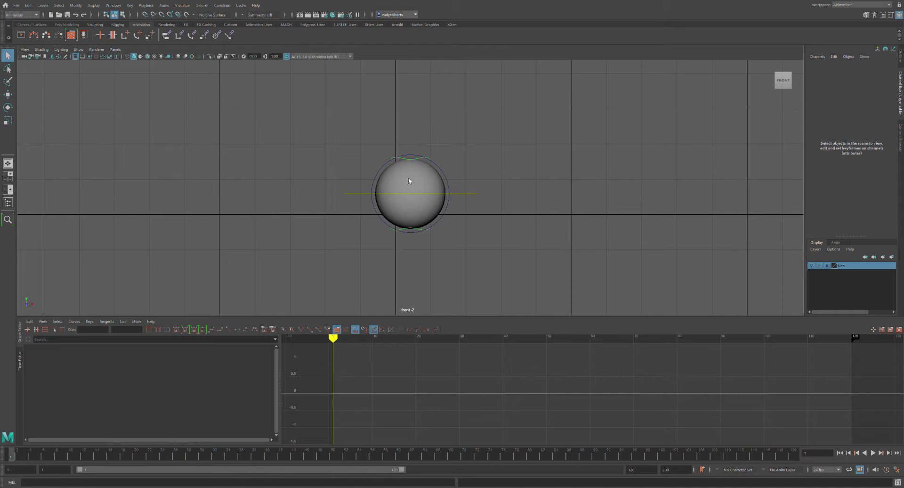
{"action": "left_click_drag", "start_coordinate": [306, 113], "coordinate": [573, 278]}
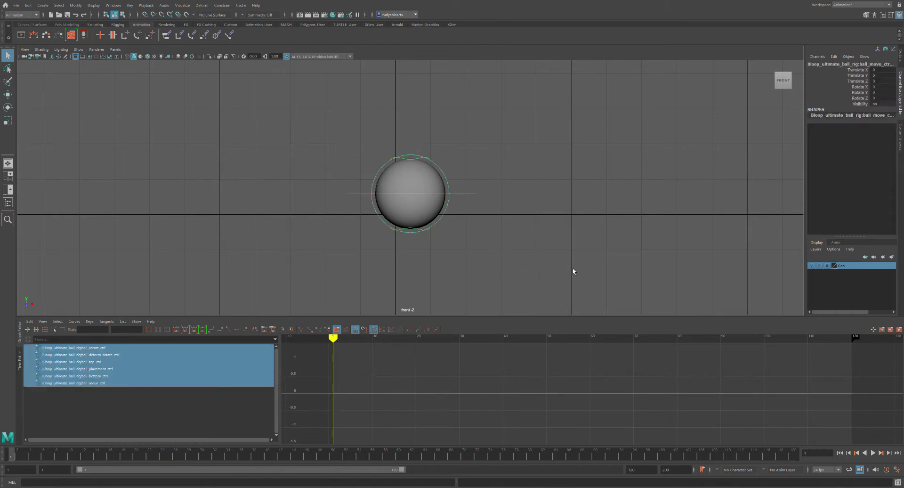
- Test box-selecting all of the ball rig's controls with the Geo layer locked, clearing the selection each time
{"action": "left_click_drag", "start_coordinate": [300, 135], "coordinate": [559, 271]}
{"action": "left_click", "coordinate": [480, 207]}
{"action": "left_click_drag", "start_coordinate": [291, 131], "coordinate": [541, 260]}
{"action": "left_click", "coordinate": [468, 177]}
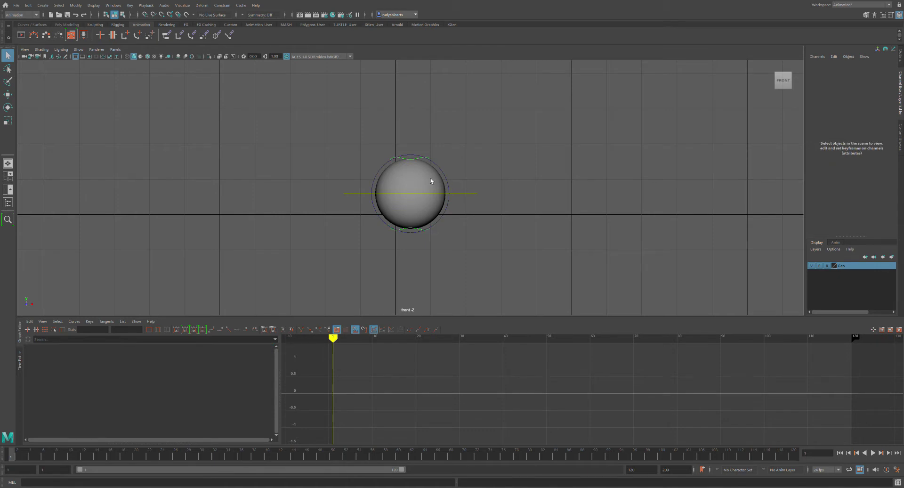
{"action": "left_click_drag", "start_coordinate": [309, 143], "coordinate": [505, 257]}
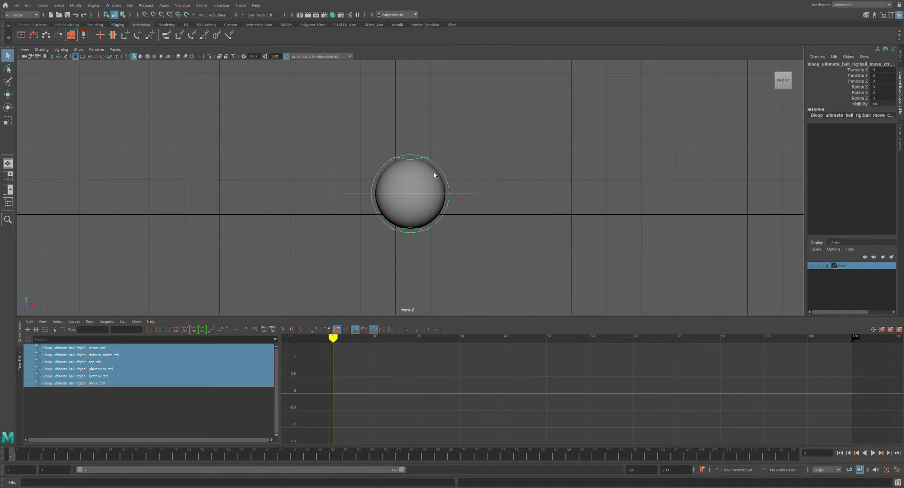
{"action": "left_click", "coordinate": [480, 165]}
- Select the ball's placement control, try moving the whole ball around the front view, and undo each move
{"action": "scroll", "coordinate": [482, 163], "scroll_direction": "down", "scroll_amount": 3}
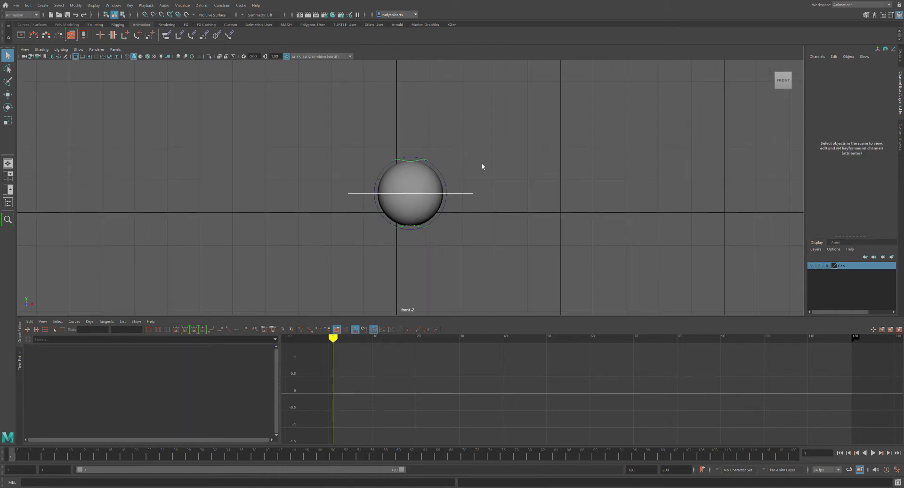
{"action": "scroll", "coordinate": [485, 162], "scroll_direction": "down", "scroll_amount": 5}
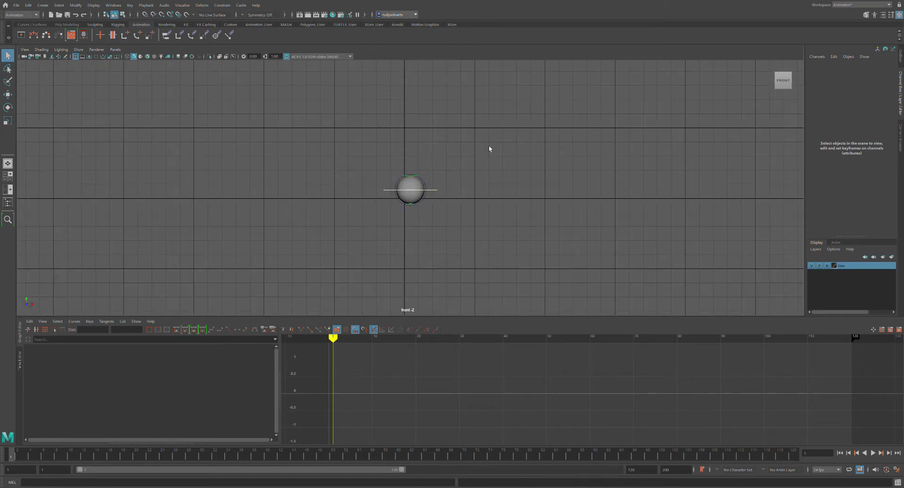
{"action": "scroll", "coordinate": [489, 148], "scroll_direction": "down", "scroll_amount": 5}
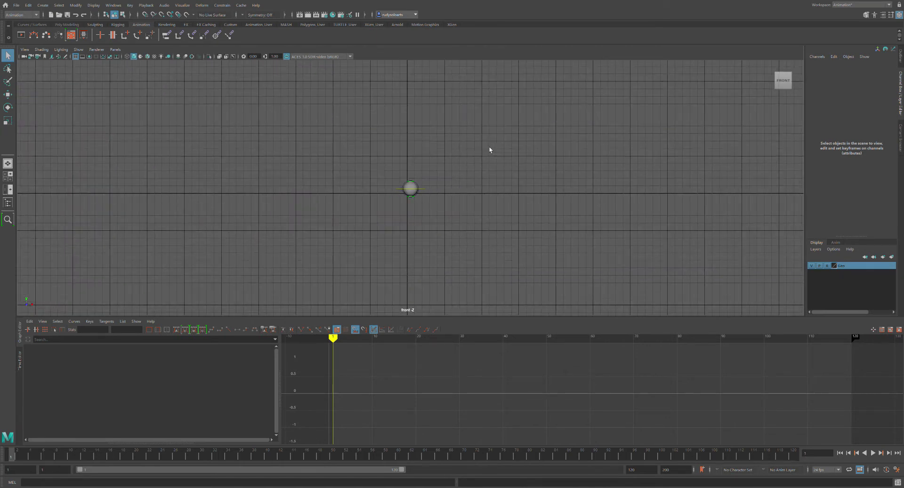
{"action": "middle_click_drag", "start_coordinate": [548, 139], "coordinate": [516, 177], "text": "alt"}
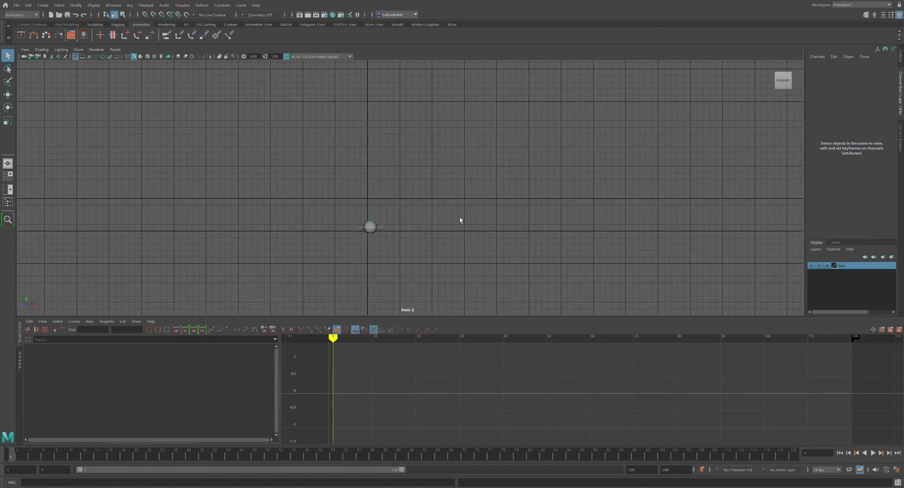
{"action": "left_click", "coordinate": [385, 232]}
{"action": "left_click", "coordinate": [386, 226]}
{"action": "left_click", "coordinate": [385, 231]}
{"action": "key", "text": "w"}
{"action": "left_click_drag", "start_coordinate": [376, 230], "coordinate": [296, 160]}
{"action": "key", "text": "ctrl+z"}
{"action": "mouse_move", "coordinate": [409, 228]}
{"action": "left_mouse_down"}
{"action": "mouse_move", "coordinate": [477, 234]}
{"action": "mouse_move", "coordinate": [408, 235]}
{"action": "left_mouse_up"}
{"action": "key", "text": "ctrl+z"}
- Frame the ball, try stretching it upward with its top control, and undo the stretch
{"action": "scroll", "coordinate": [408, 235], "scroll_direction": "up", "scroll_amount": 4}
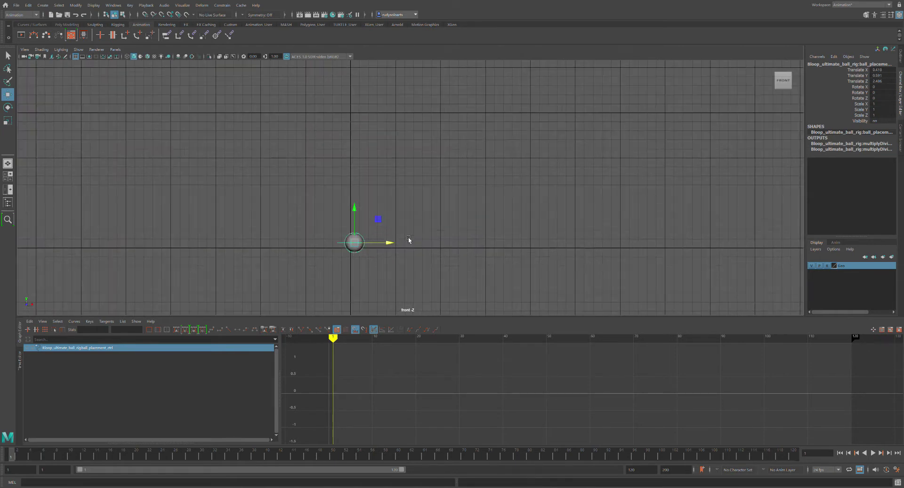
{"action": "key", "text": "f"}
{"action": "scroll", "coordinate": [445, 186], "scroll_direction": "down", "scroll_amount": 5}
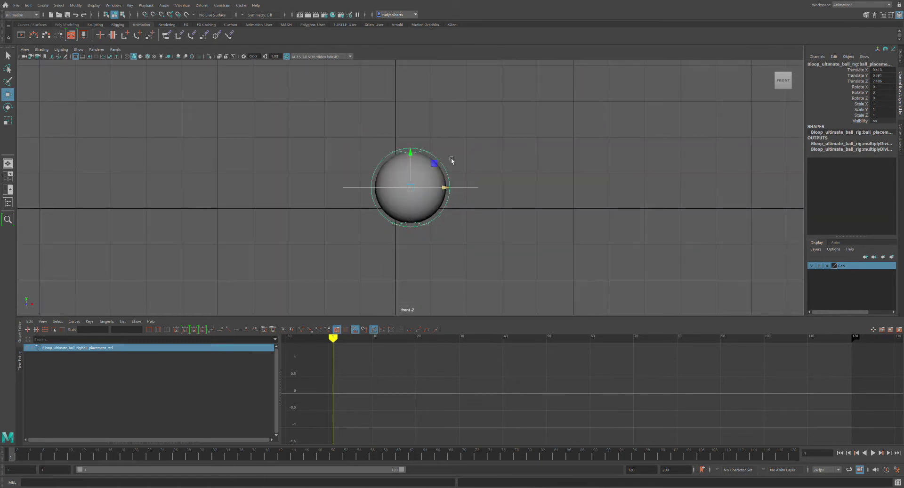
{"action": "scroll", "coordinate": [444, 184], "scroll_direction": "up", "scroll_amount": 4}
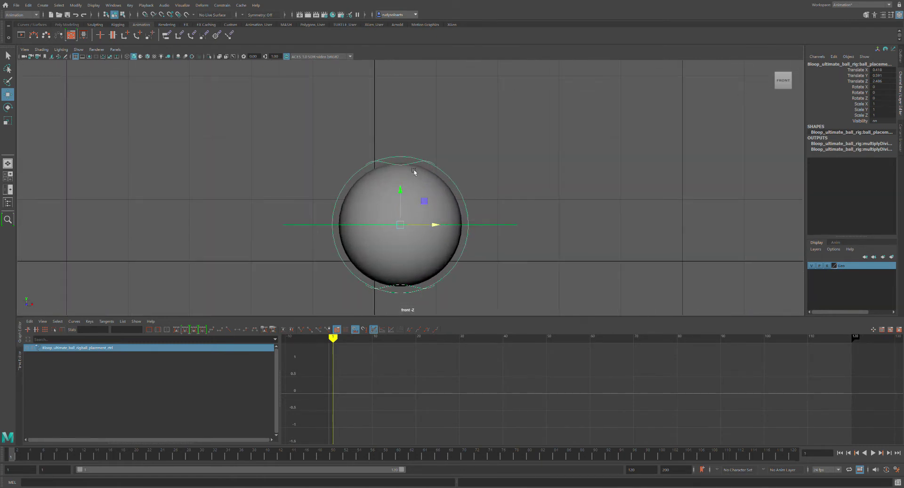
{"action": "left_click", "coordinate": [412, 169]}
{"action": "left_click", "coordinate": [414, 166]}
{"action": "left_click_drag", "start_coordinate": [404, 133], "coordinate": [403, 79]}
{"action": "key", "text": "ctrl+z"}
- Try rotating the ball's deform rotate control, and undo the rotation
{"action": "left_click", "coordinate": [460, 192]}
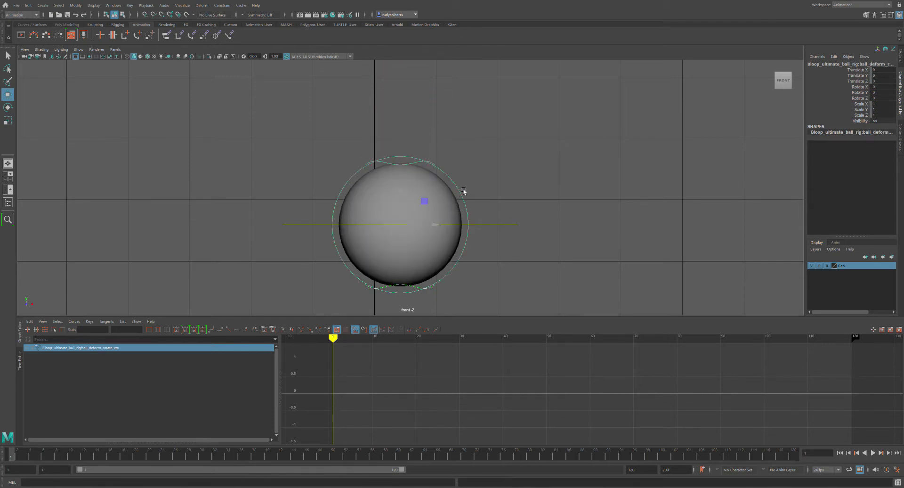
{"action": "key", "text": "e"}
{"action": "left_click_drag", "start_coordinate": [428, 203], "coordinate": [408, 258]}
{"action": "key", "text": "ctrl+z"}
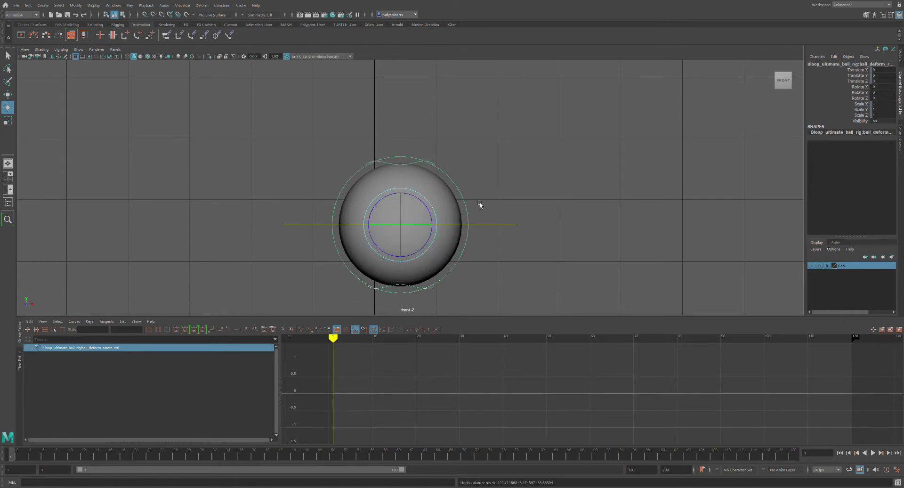
- Select the ball's bottom control, try moving it vertically to deform the ball, and undo the move
{"action": "left_click", "coordinate": [473, 242]}
{"action": "left_click", "coordinate": [423, 288]}
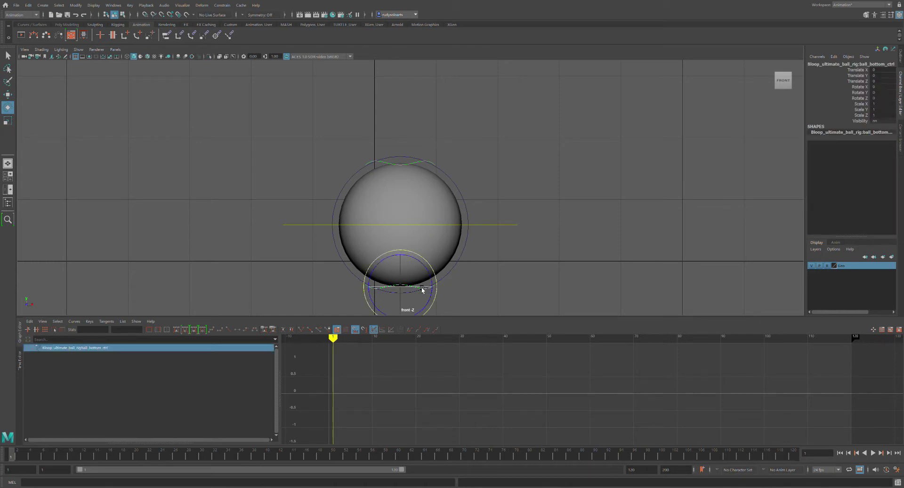
{"action": "key", "text": "w"}
{"action": "left_click_drag", "start_coordinate": [408, 257], "coordinate": [419, 282]}
{"action": "key", "text": "ctrl+z"}
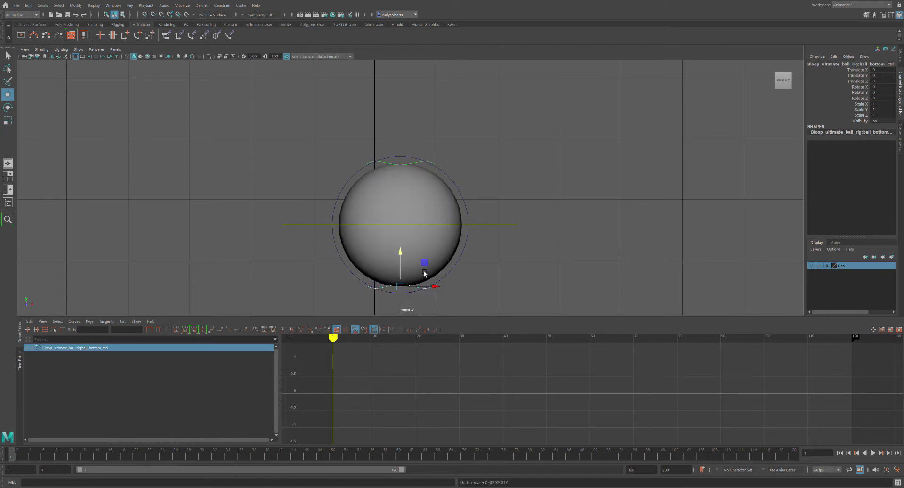
- Box-select the placement control at its outer edge, try moving the ball upward with it, and undo the move
{"action": "left_click", "coordinate": [506, 188]}
{"action": "left_click_drag", "start_coordinate": [506, 216], "coordinate": [521, 250]}
{"action": "left_click", "coordinate": [519, 189]}
{"action": "left_click_drag", "start_coordinate": [496, 184], "coordinate": [522, 258]}
{"action": "left_click_drag", "start_coordinate": [408, 226], "coordinate": [417, 178]}
{"action": "key", "text": "ctrl+z"}
- Practise selecting only the ball's placement control with a small selection box over its outer edge, deselecting between attempts
{"action": "left_click", "coordinate": [545, 171]}
{"action": "left_click_drag", "start_coordinate": [499, 181], "coordinate": [530, 248]}
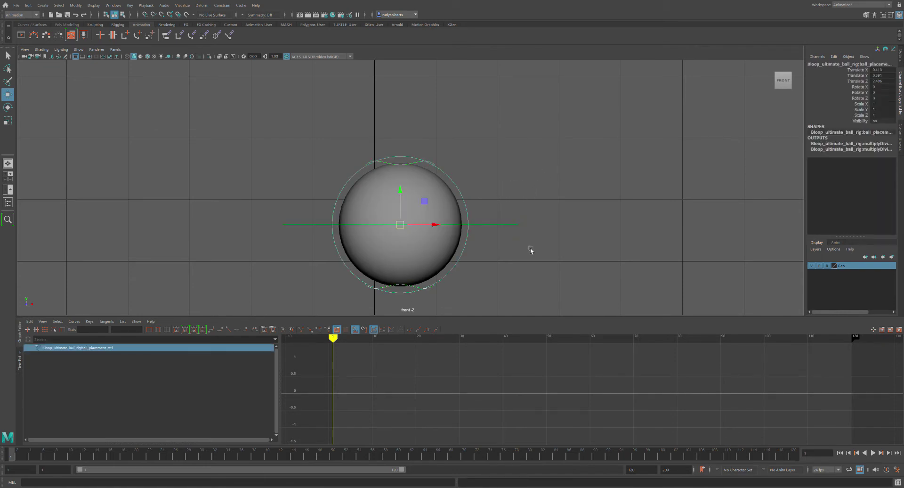
{"action": "left_click", "coordinate": [524, 186]}
{"action": "left_click_drag", "start_coordinate": [495, 189], "coordinate": [534, 251]}
{"action": "left_click", "coordinate": [498, 175]}
{"action": "left_click_drag", "start_coordinate": [497, 178], "coordinate": [542, 267]}
{"action": "left_click", "coordinate": [523, 213]}
{"action": "left_click_drag", "start_coordinate": [516, 180], "coordinate": [539, 252]}
{"action": "left_click", "coordinate": [514, 217]}
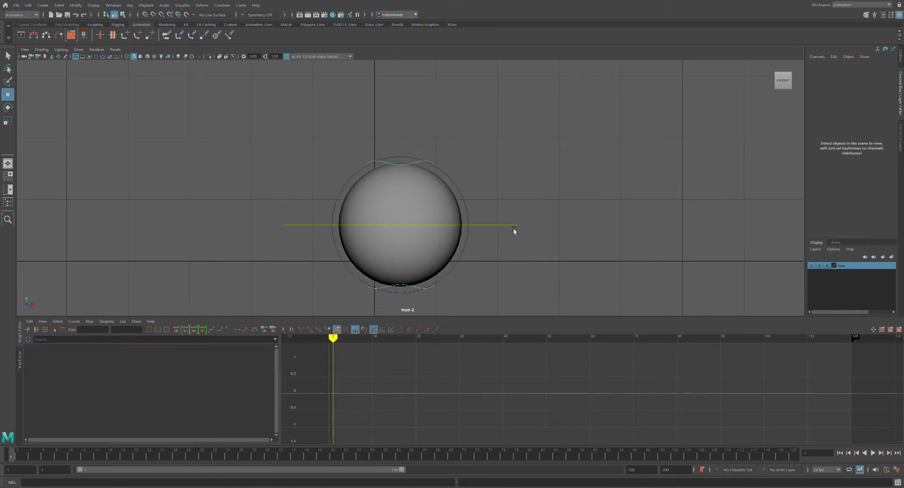
{"action": "left_click_drag", "start_coordinate": [500, 184], "coordinate": [540, 257]}
- Reselect the ball's placement control and key all its channels at frame 1
{"action": "scroll", "coordinate": [536, 223], "scroll_direction": "down", "scroll_amount": 5}
{"action": "scroll", "coordinate": [536, 222], "scroll_direction": "down", "scroll_amount": 6}
{"action": "right_click_drag", "start_coordinate": [507, 192], "coordinate": [505, 177], "text": "alt"}
{"action": "middle_click_drag", "start_coordinate": [497, 134], "coordinate": [495, 176], "text": "alt"}
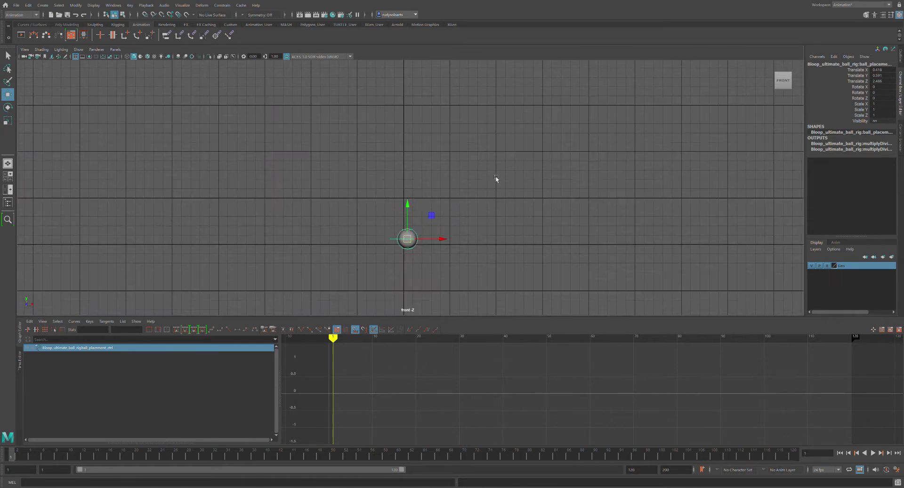
{"action": "left_click", "coordinate": [492, 201]}
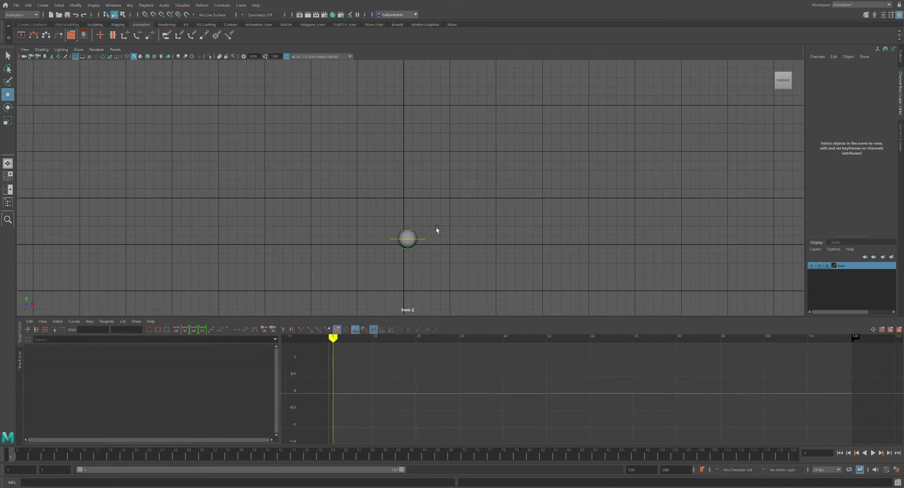
{"action": "left_click_drag", "start_coordinate": [435, 253], "coordinate": [449, 245]}
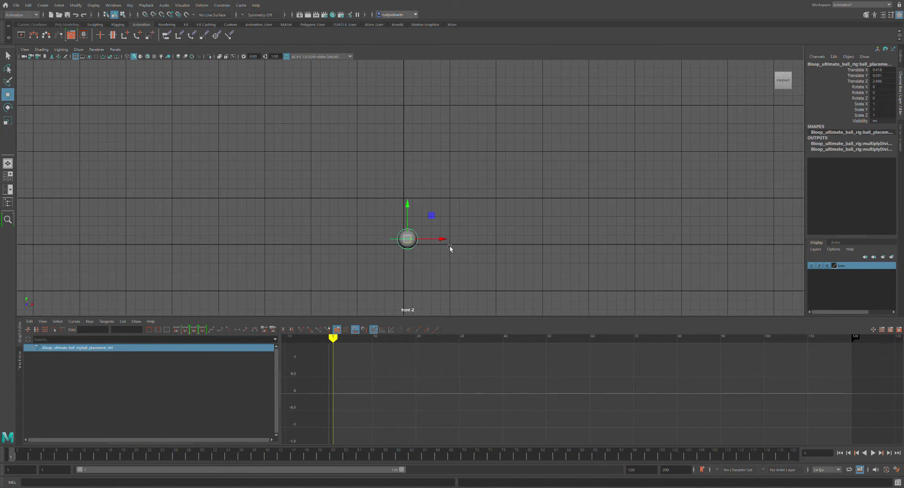
{"action": "key", "text": "s"}
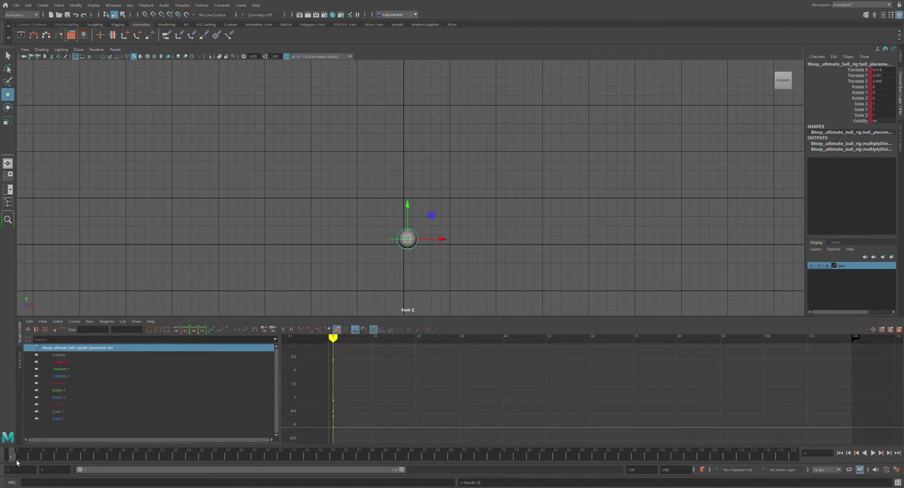
- At frame 24, move the placement control along X to about 30.9, key it, and frame its animation curves
{"action": "key", "text": "alt+v"}
{"action": "key", "text": "alt+v"}
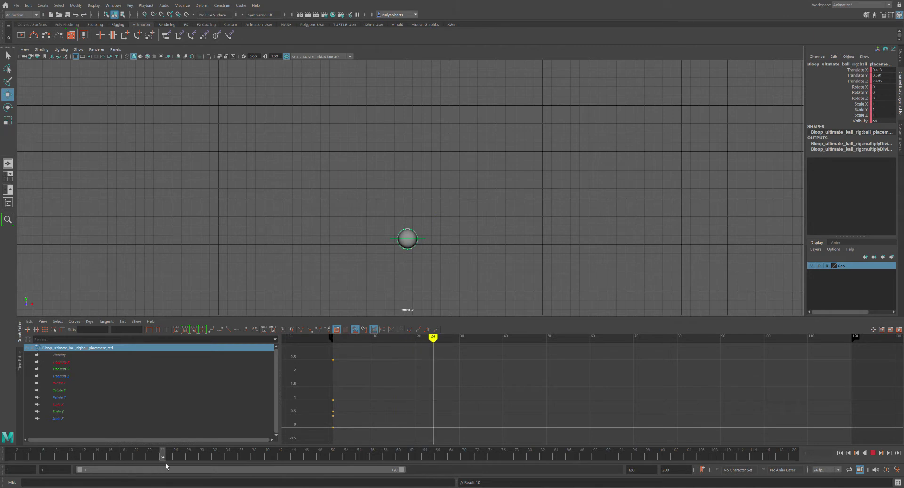
{"action": "left_click_drag", "start_coordinate": [450, 242], "coordinate": [734, 243]}
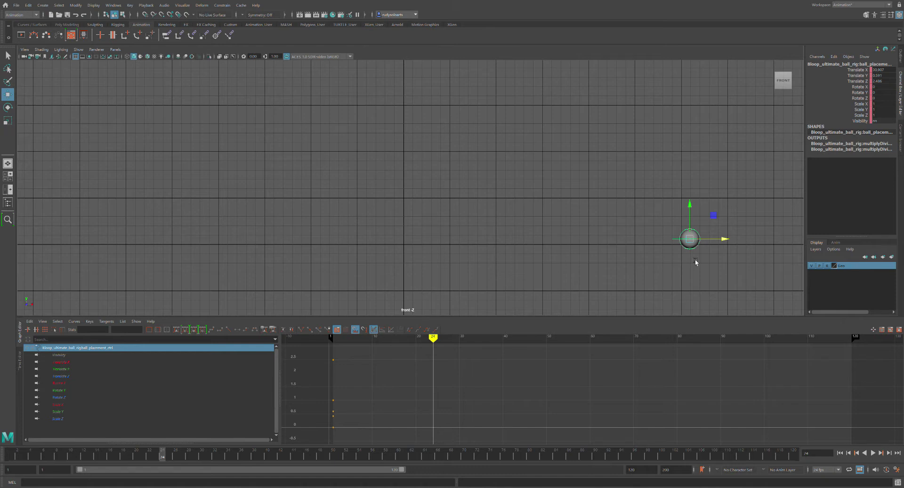
{"action": "key", "text": "a"}
{"action": "mouse_move", "coordinate": [564, 382]}
{"action": "middle_mouse_down", "text": "alt"}
{"action": "mouse_move", "coordinate": [514, 407]}
{"action": "mouse_move", "coordinate": [500, 430]}
{"action": "mouse_move", "coordinate": [515, 435]}
{"action": "middle_mouse_up", "text": "alt"}
{"action": "mouse_move", "coordinate": [515, 485]}
{"action": "middle_mouse_down", "text": "alt"}
{"action": "mouse_move", "coordinate": [505, 409]}
{"action": "mouse_move", "coordinate": [486, 445]}
{"action": "mouse_move", "coordinate": [495, 385]}
{"action": "mouse_move", "coordinate": [475, 419]}
{"action": "mouse_move", "coordinate": [479, 437]}
{"action": "mouse_move", "coordinate": [499, 413]}
{"action": "middle_mouse_up", "text": "alt"}
{"action": "left_click", "coordinate": [661, 268]}
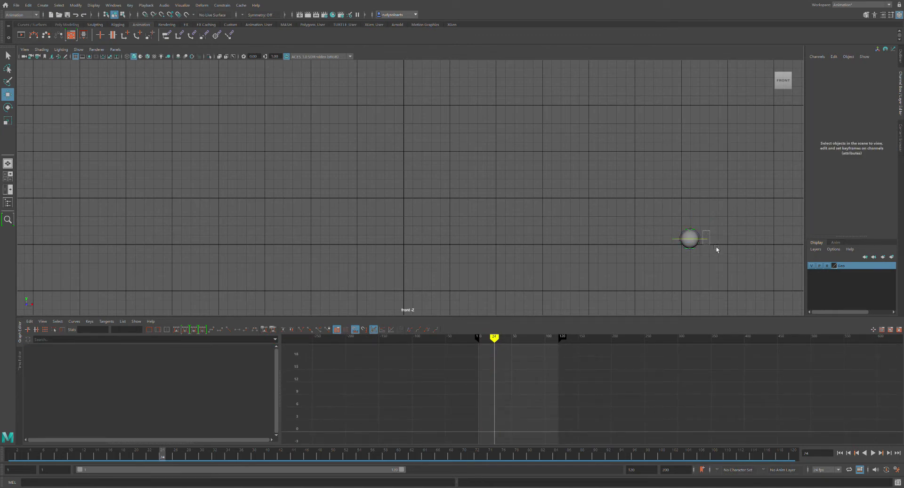
{"action": "left_click_drag", "start_coordinate": [716, 249], "coordinate": [716, 255]}
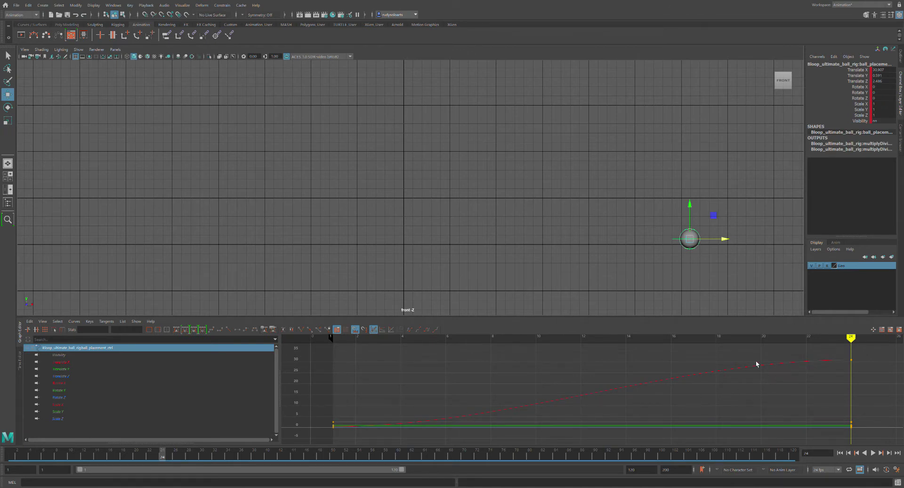
- Drag the last Translate X key up to about 100, and bring it back to frame 24 at about 21.4
{"action": "left_click", "coordinate": [858, 358]}
{"action": "middle_click_drag", "start_coordinate": [856, 367], "coordinate": [839, 212]}
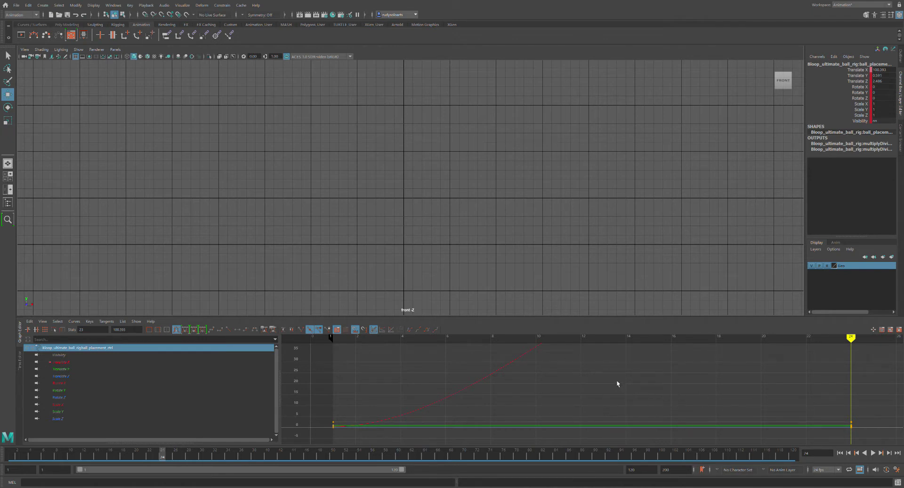
{"action": "key", "text": "a"}
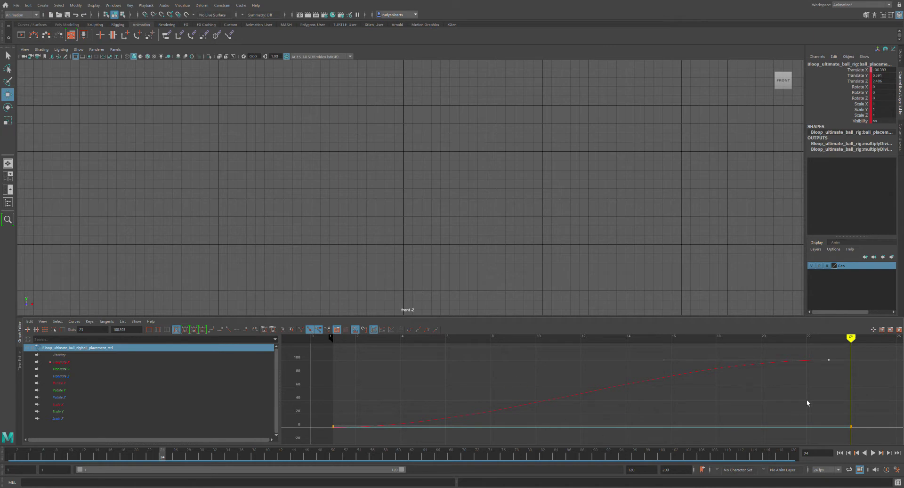
{"action": "middle_click_drag", "start_coordinate": [831, 364], "coordinate": [850, 407], "text": "shift"}
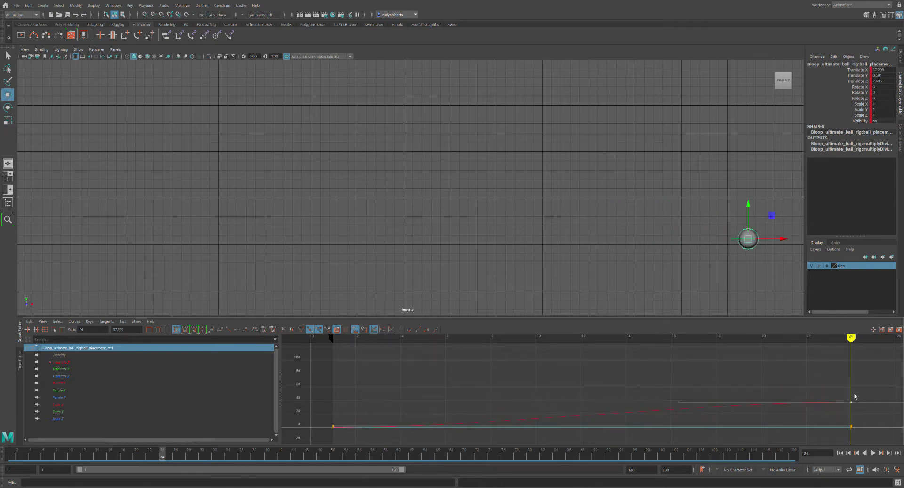
{"action": "mouse_move", "coordinate": [856, 407]}
{"action": "middle_mouse_down", "text": "shift"}
{"action": "mouse_move", "coordinate": [858, 380]}
{"action": "mouse_move", "coordinate": [853, 419]}
{"action": "middle_mouse_up", "text": "shift"}
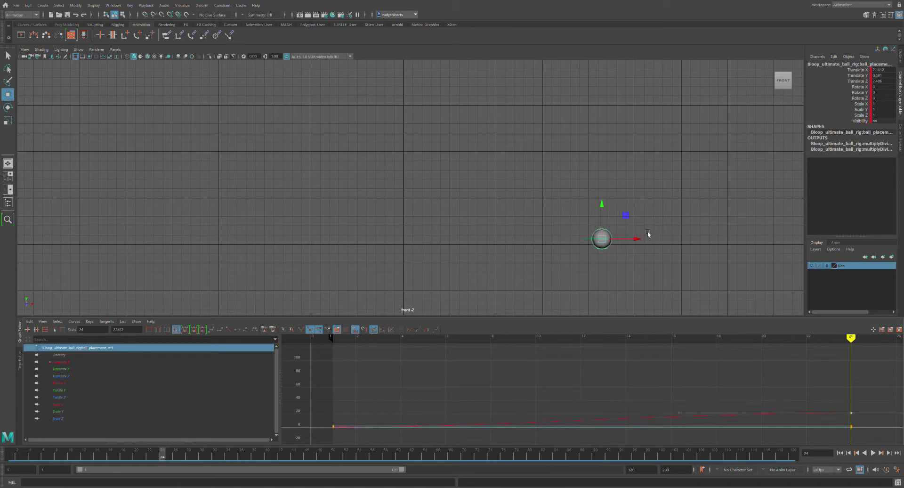
- Select several overlapping ball controls together, try moving them along X, and undo the move
{"action": "left_click", "coordinate": [658, 276]}
{"action": "left_click_drag", "start_coordinate": [611, 228], "coordinate": [707, 257]}
{"action": "key", "text": "ctrl+z"}
{"action": "key", "text": "ctrl+z"}
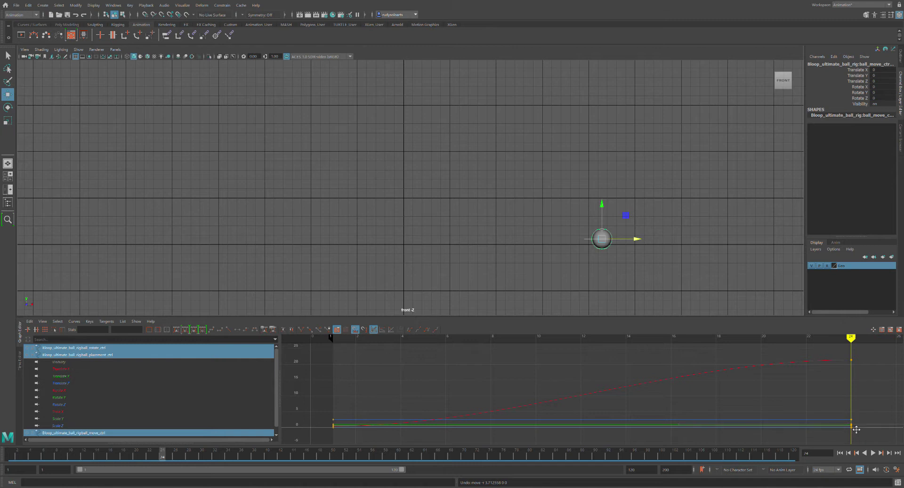
- Isolate the Translate Y curve, reselect only the placement control, try moving the ball upward, and undo the move
{"action": "left_click", "coordinate": [72, 379]}
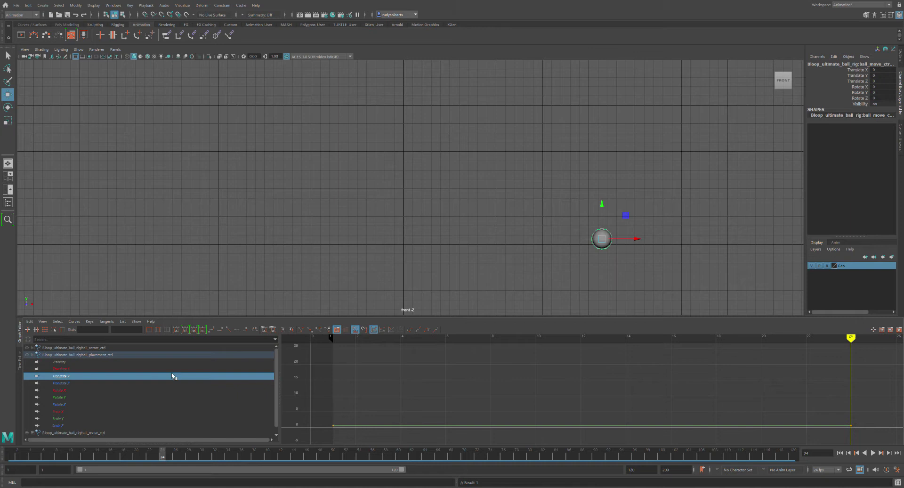
{"action": "left_click", "coordinate": [617, 194]}
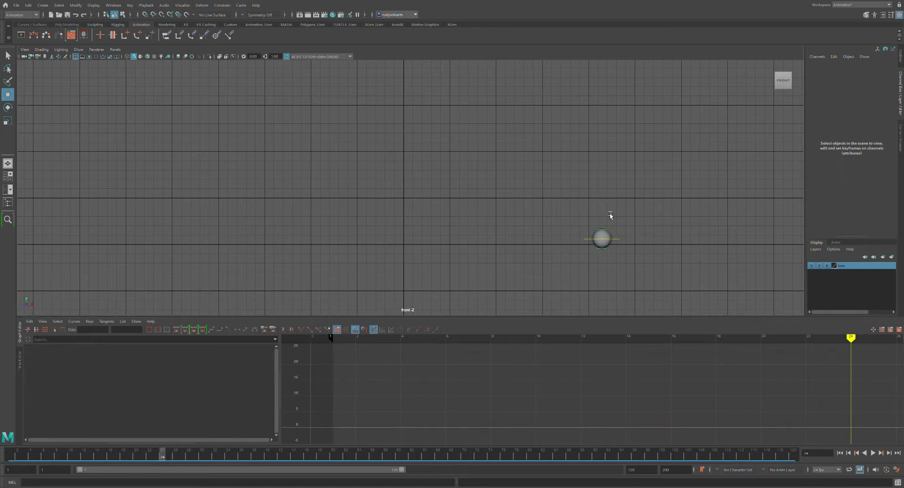
{"action": "left_click_drag", "start_coordinate": [617, 235], "coordinate": [629, 261]}
{"action": "left_click_drag", "start_coordinate": [607, 216], "coordinate": [602, 121]}
{"action": "key", "text": "ctrl+z"}
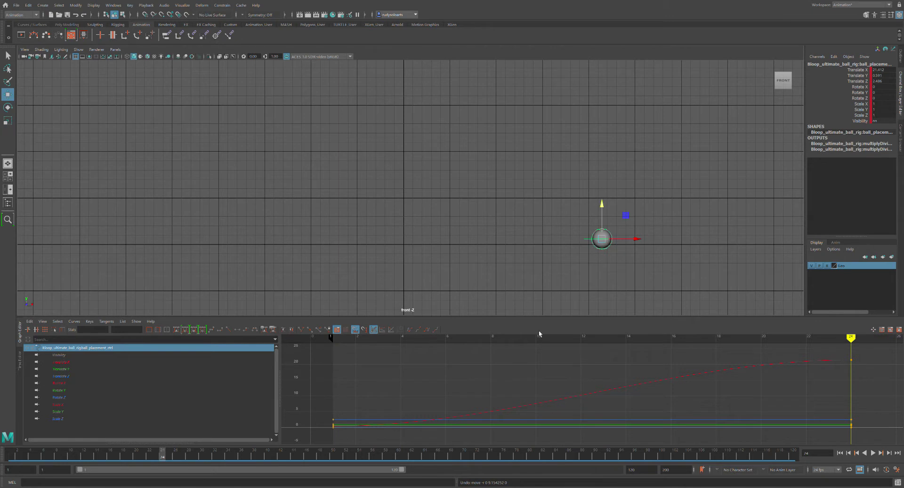
- Isolate the placement control's Translate Y curve and raise its frame 24 key to about 0.83
{"action": "left_click", "coordinate": [68, 369]}
{"action": "left_click_drag", "start_coordinate": [840, 383], "coordinate": [858, 400]}
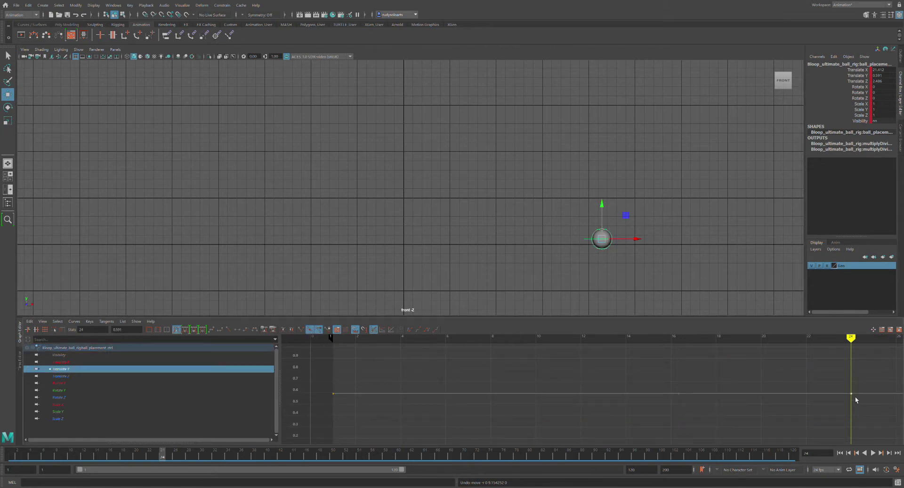
{"action": "middle_click_drag", "start_coordinate": [857, 391], "coordinate": [819, 396]}
{"action": "scroll", "coordinate": [812, 394], "scroll_direction": "down", "scroll_amount": 7}
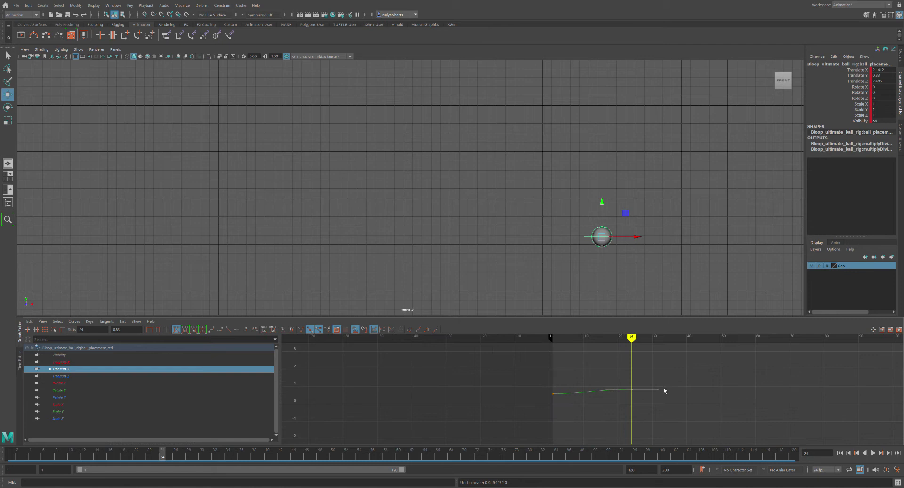
{"action": "scroll", "coordinate": [625, 372], "scroll_direction": "down", "scroll_amount": 3}
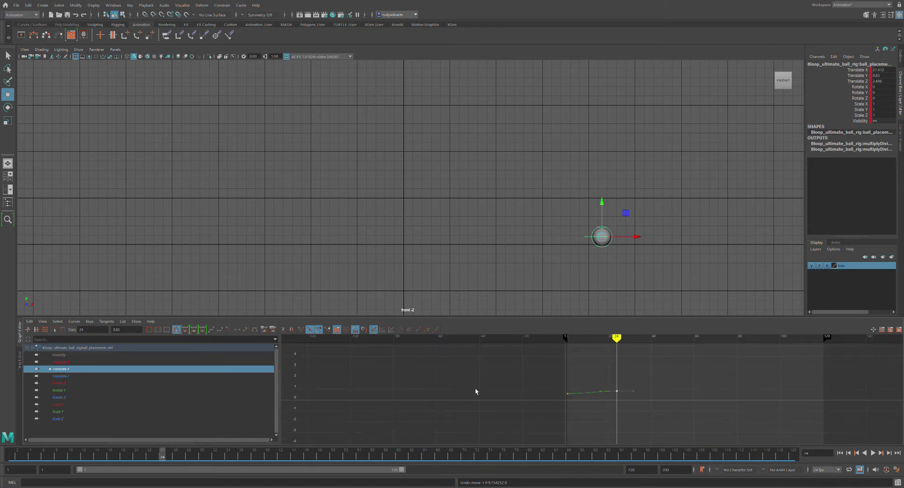
{"action": "scroll", "coordinate": [478, 393], "scroll_direction": "down", "scroll_amount": 4}
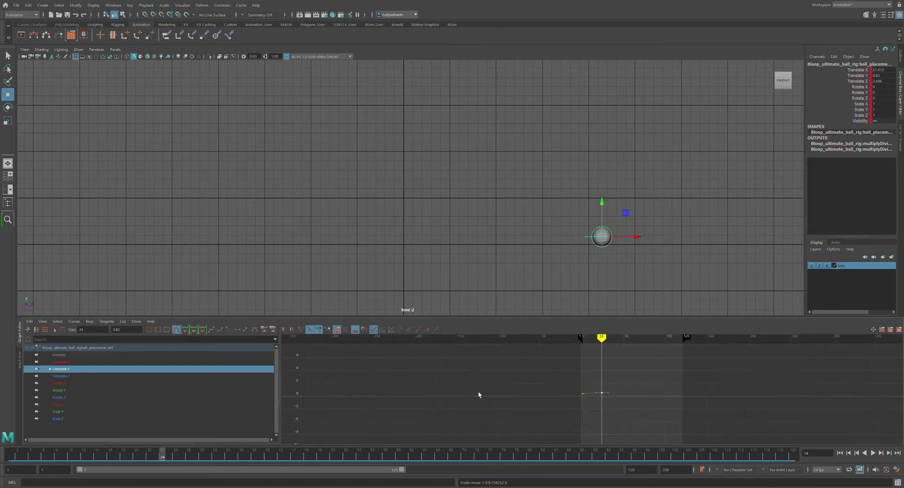
- Try changing the placement control's frame 24 Translate Y key on its curve, and undo the change
{"action": "left_click", "coordinate": [602, 400]}
{"action": "left_click_drag", "start_coordinate": [597, 385], "coordinate": [602, 395]}
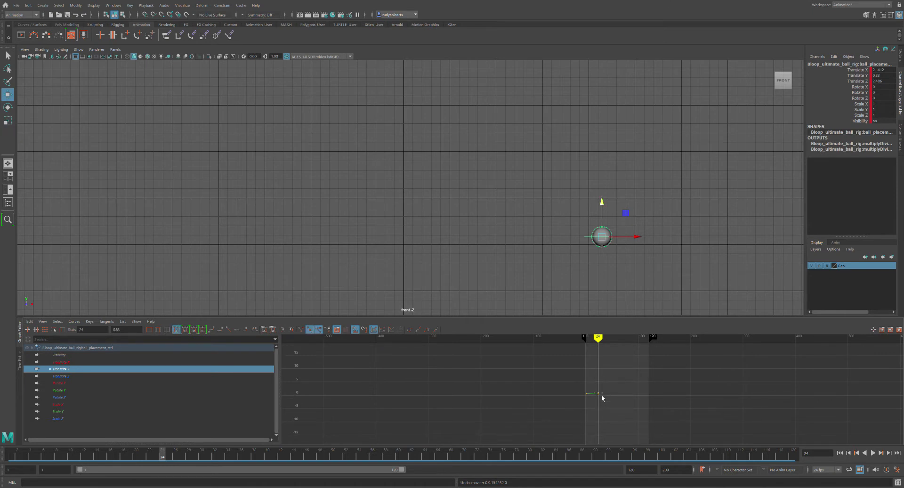
{"action": "middle_click_drag", "start_coordinate": [604, 399], "coordinate": [622, 369]}
{"action": "key", "text": "ctrl+z"}
{"action": "key", "text": "ctrl+z"}
{"action": "key", "text": "ctrl+z"}
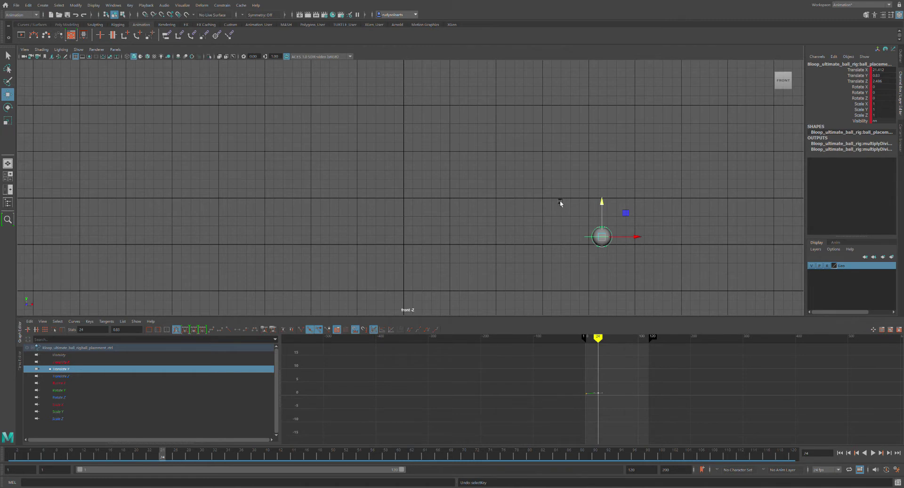
- Reselect only the ball's placement control and delete all of its keys at frame 24
{"action": "left_click_drag", "start_coordinate": [556, 212], "coordinate": [634, 277]}
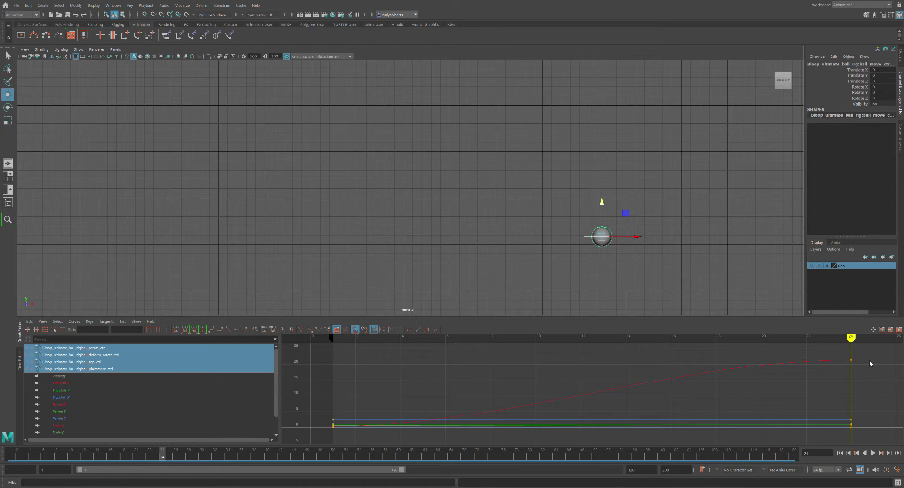
{"action": "left_click", "coordinate": [716, 245]}
{"action": "left_click_drag", "start_coordinate": [621, 233], "coordinate": [631, 250]}
{"action": "left_click_drag", "start_coordinate": [846, 352], "coordinate": [869, 439]}
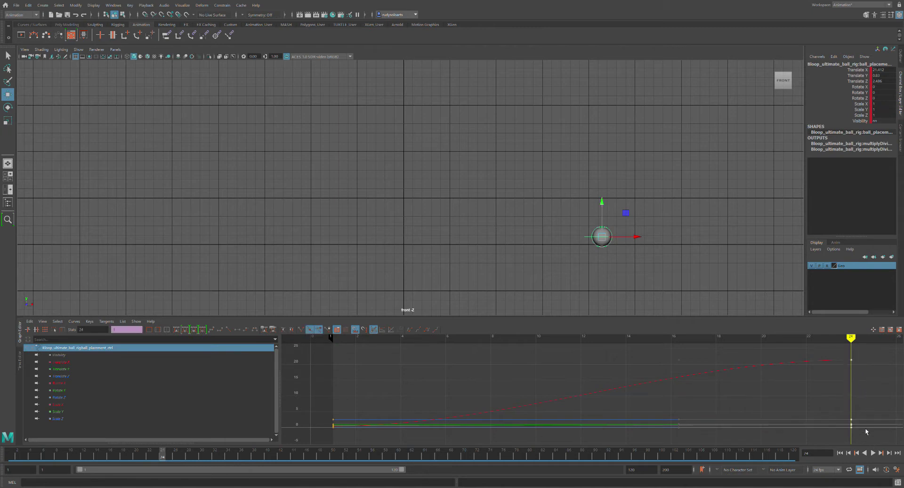
{"action": "key", "text": "Delete"}
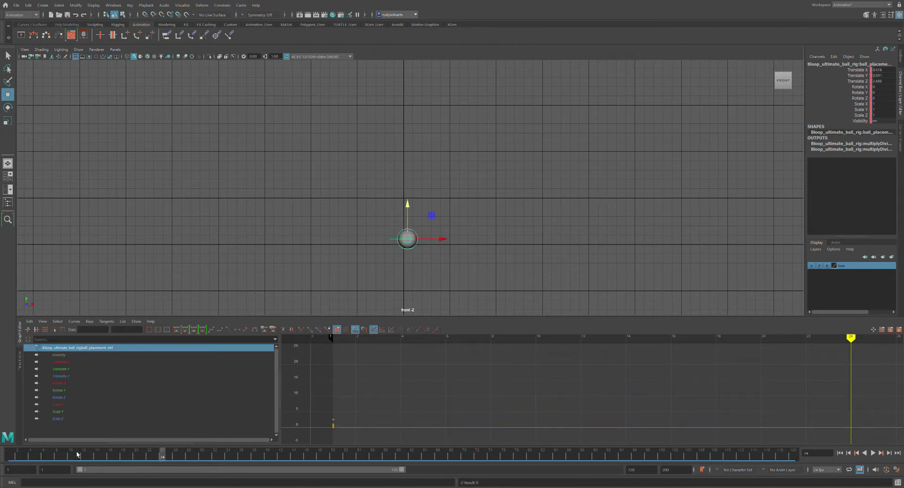
- At frame 1, move the ball to about X -10.06, Y 16.79, and key all of its overlapping controls together
{"action": "left_click_drag", "start_coordinate": [162, 454], "coordinate": [10, 455]}
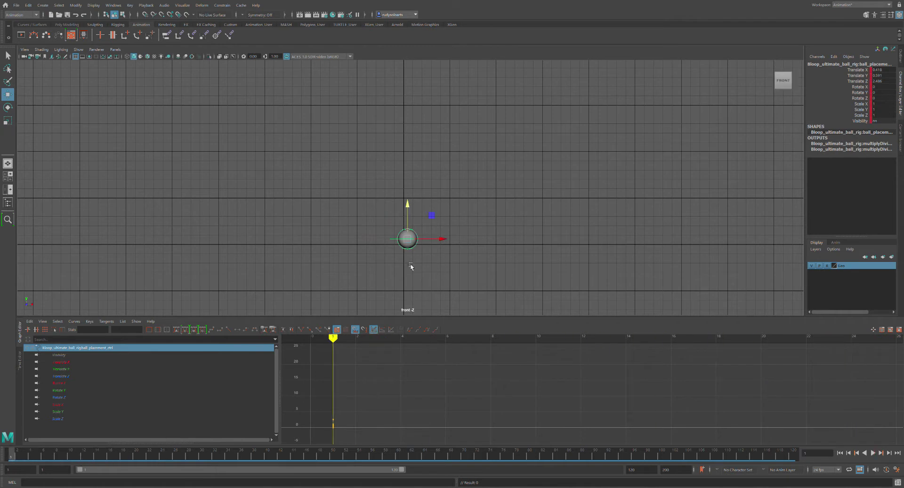
{"action": "left_click_drag", "start_coordinate": [416, 242], "coordinate": [317, 91]}
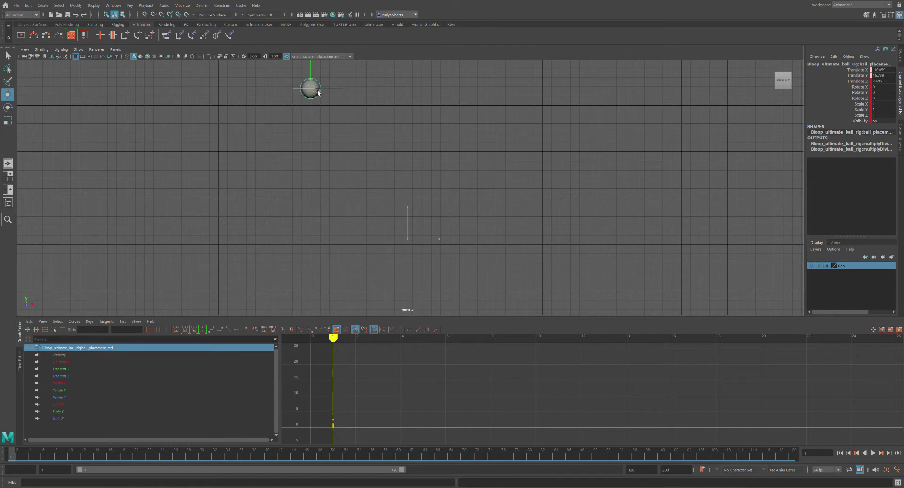
{"action": "left_click", "coordinate": [359, 218]}
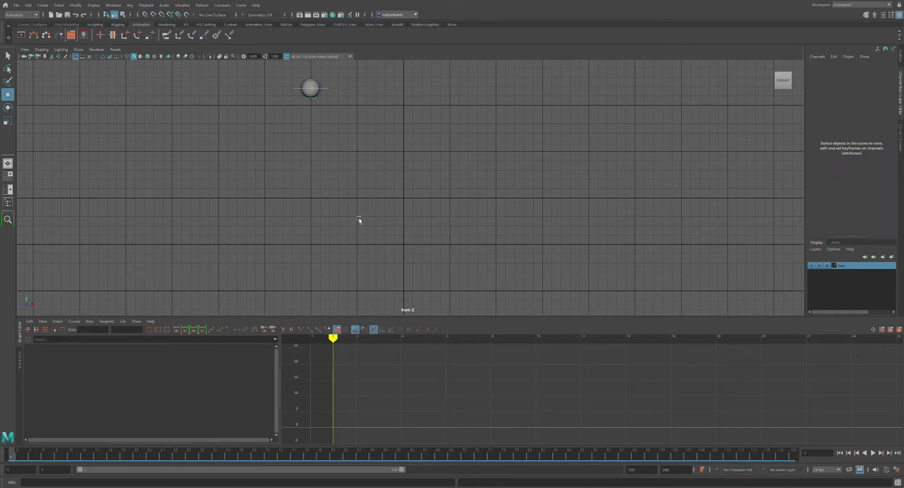
{"action": "left_click_drag", "start_coordinate": [276, 71], "coordinate": [340, 121]}
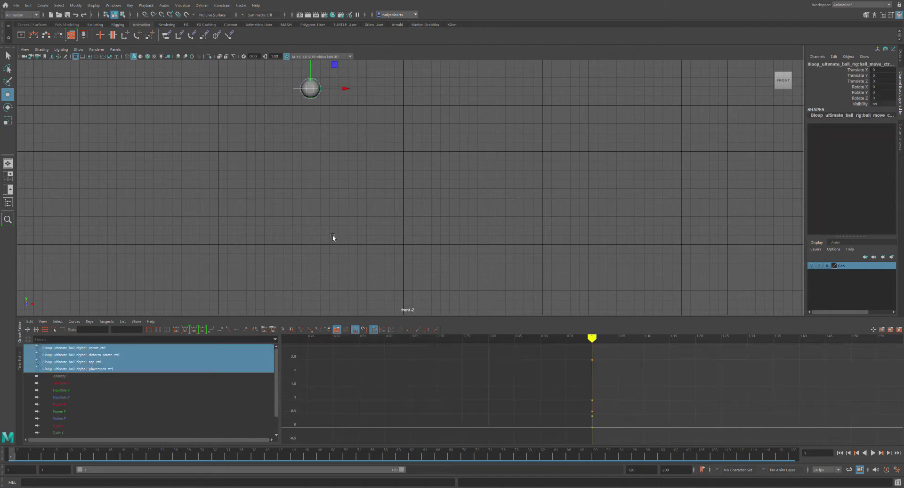
{"action": "key", "text": "s"}
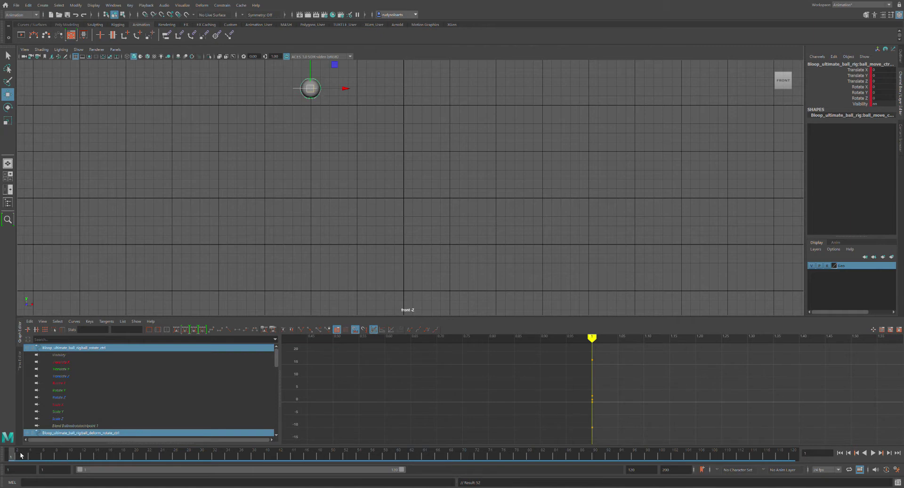
- Go to frame 2, try moving all the selected ball controls together, and undo the move
{"action": "left_click_drag", "start_coordinate": [21, 455], "coordinate": [55, 462]}
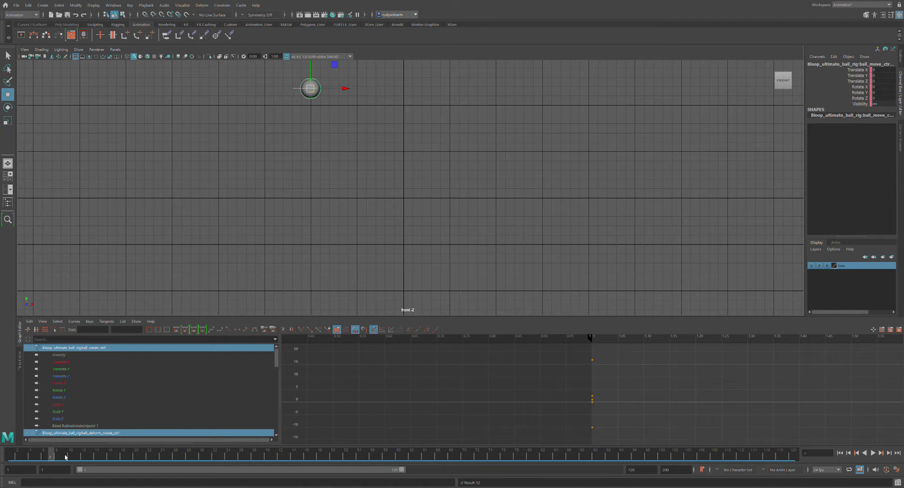
{"action": "left_click", "coordinate": [47, 459]}
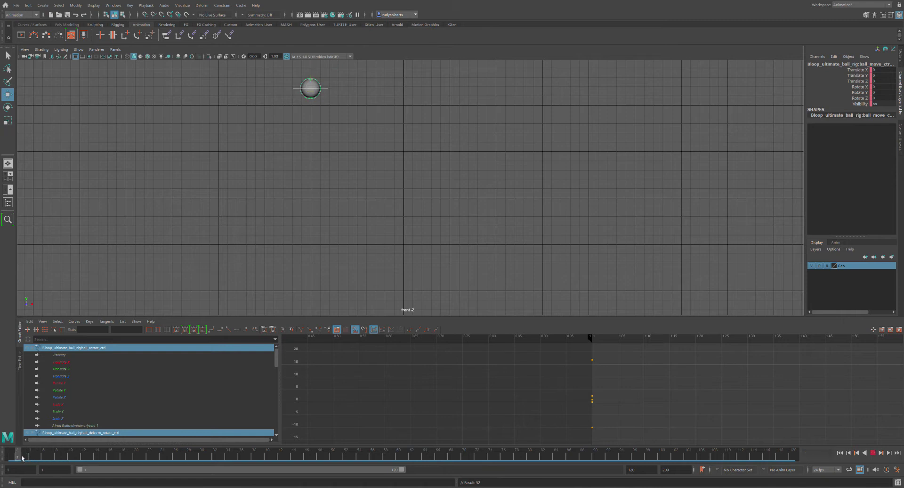
{"action": "key", "text": "Escape"}
{"action": "middle_click_drag", "start_coordinate": [322, 96], "coordinate": [361, 160]}
{"action": "key", "text": "ctrl+z"}
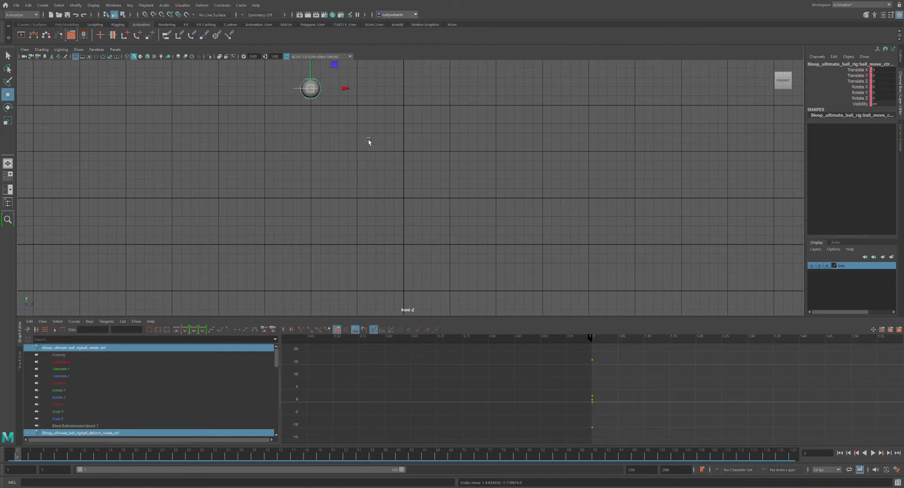
- Reselect the ball, first by region and then by its control curve, try moving each selection, and undo both moves
{"action": "left_click", "coordinate": [366, 149]}
{"action": "left_click_drag", "start_coordinate": [285, 71], "coordinate": [323, 103]}
{"action": "middle_click_drag", "start_coordinate": [316, 88], "coordinate": [365, 134]}
{"action": "key", "text": "ctrl+z"}
{"action": "key", "text": "ctrl+z"}
{"action": "left_click", "coordinate": [336, 106]}
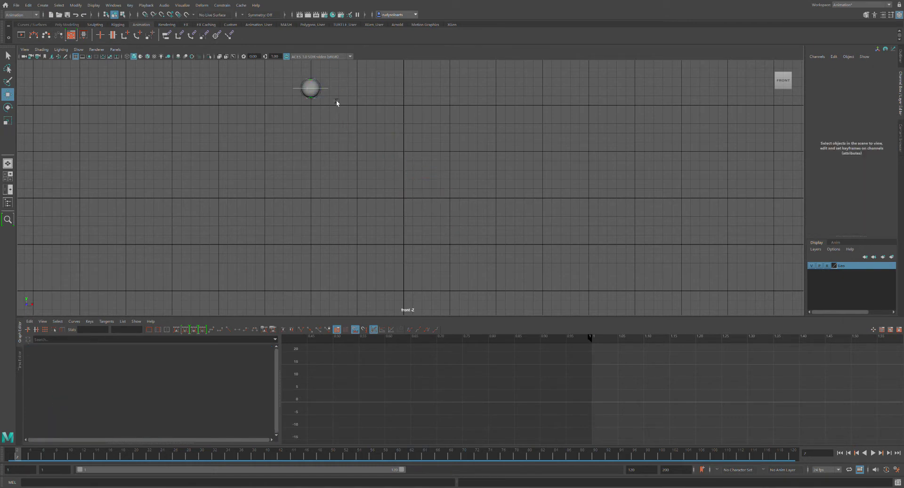
{"action": "left_click", "coordinate": [328, 88]}
{"action": "middle_click_drag", "start_coordinate": [317, 89], "coordinate": [346, 124]}
{"action": "key", "text": "ctrl+z"}
- Select only the placement control, move the ball to about X -0.4, Y 1.25 at frame 2, and key it
{"action": "left_click", "coordinate": [350, 103]}
{"action": "left_click", "coordinate": [333, 86]}
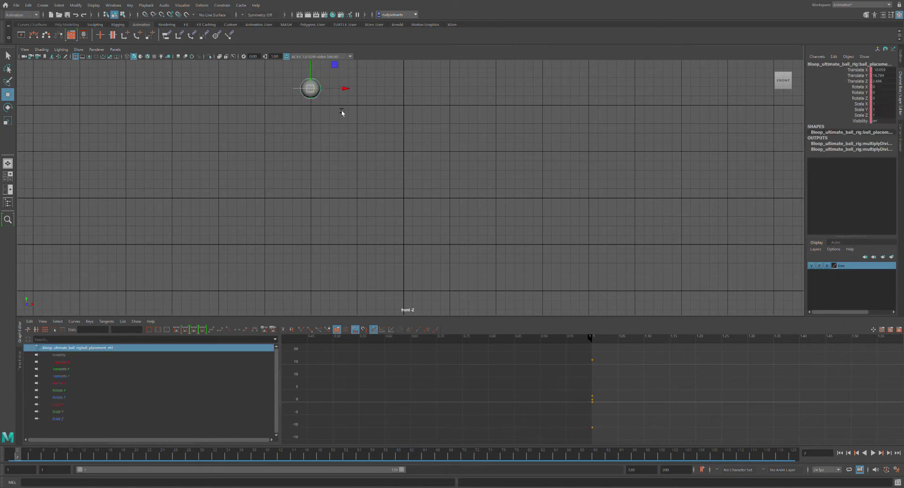
{"action": "left_click_drag", "start_coordinate": [318, 93], "coordinate": [407, 237]}
{"action": "key", "text": "s"}
- Key the placement control at frame 3 with the ball at about X 4.69, Y 10, and at frame 4 at about X 10, Y 1.23
{"action": "left_click", "coordinate": [25, 459]}
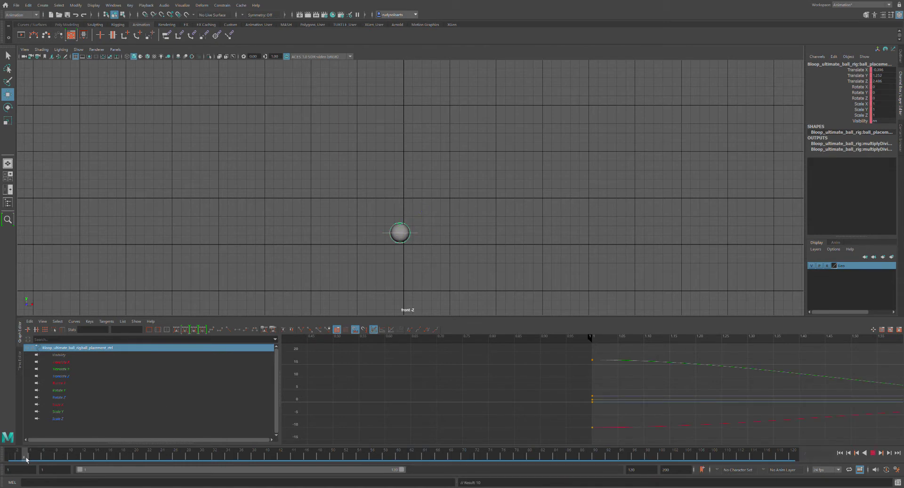
{"action": "left_click_drag", "start_coordinate": [407, 236], "coordinate": [453, 155]}
{"action": "key", "text": "s"}
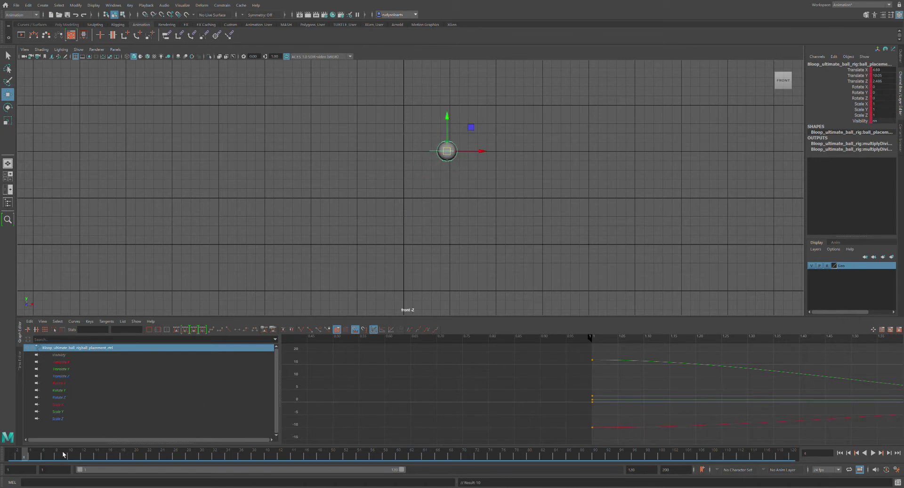
{"action": "left_click", "coordinate": [27, 456]}
{"action": "left_click_drag", "start_coordinate": [456, 155], "coordinate": [505, 236]}
{"action": "key", "text": "s"}
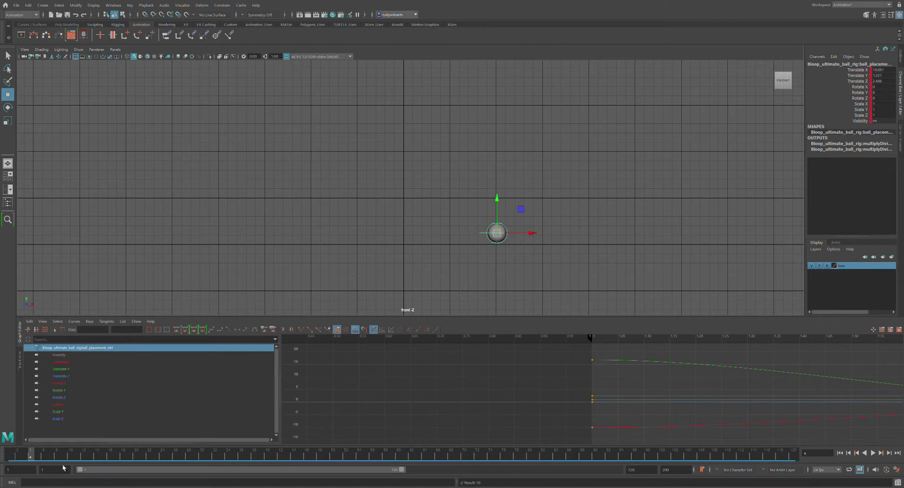
- Scrub through the first frames to review the ball's keyed bounce
{"action": "key", "text": "alt+v"}
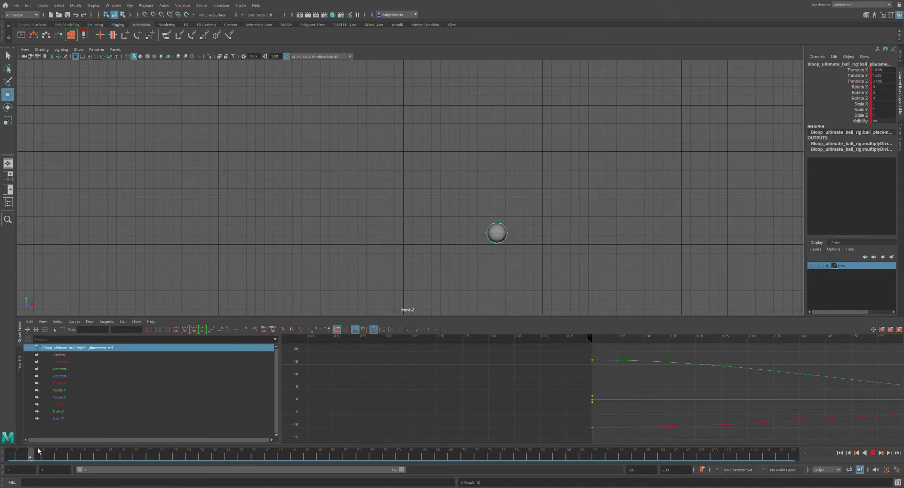
{"action": "left_click", "coordinate": [11, 451]}
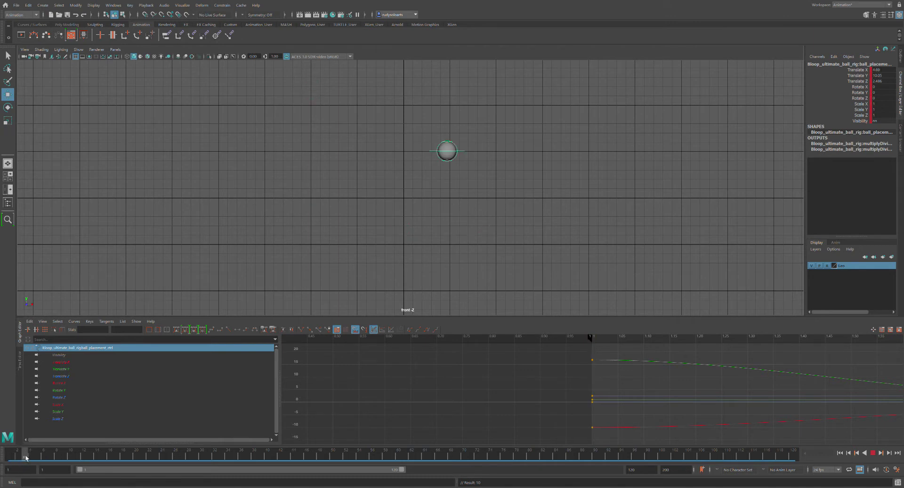
{"action": "mouse_move", "coordinate": [32, 459]}
{"action": "left_mouse_down"}
{"action": "mouse_move", "coordinate": [16, 462]}
{"action": "mouse_move", "coordinate": [44, 461]}
{"action": "left_mouse_up"}
{"action": "left_click", "coordinate": [58, 459]}
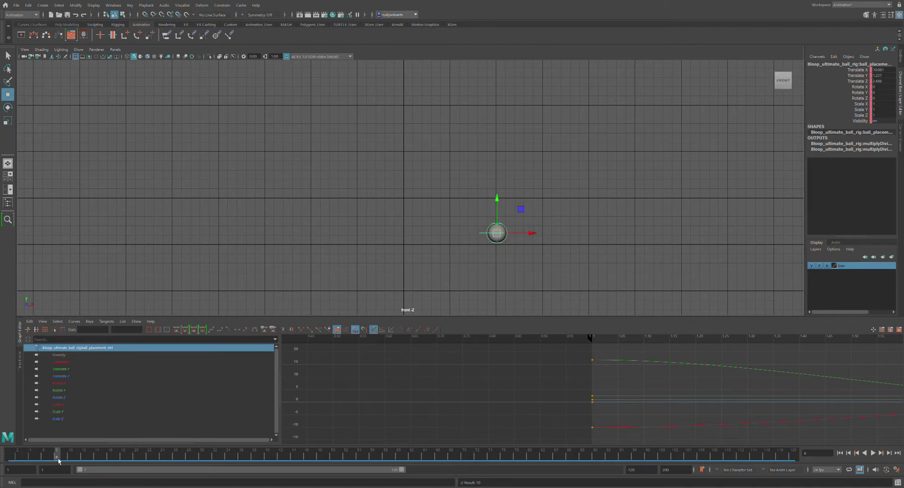
{"action": "left_click", "coordinate": [22, 458]}
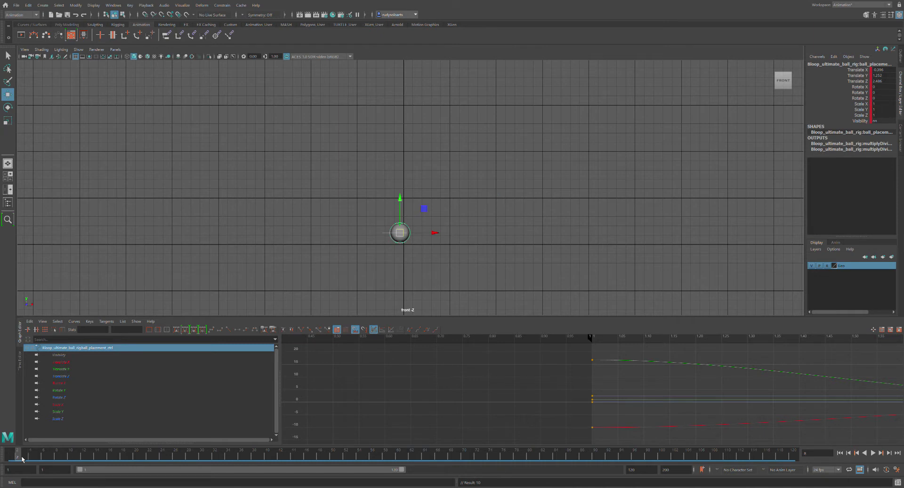
- Select the keys from frame 2 to 4 as a range, try shifting them later in time, and undo the shift
{"action": "left_click_drag", "start_coordinate": [22, 459], "coordinate": [39, 459]}
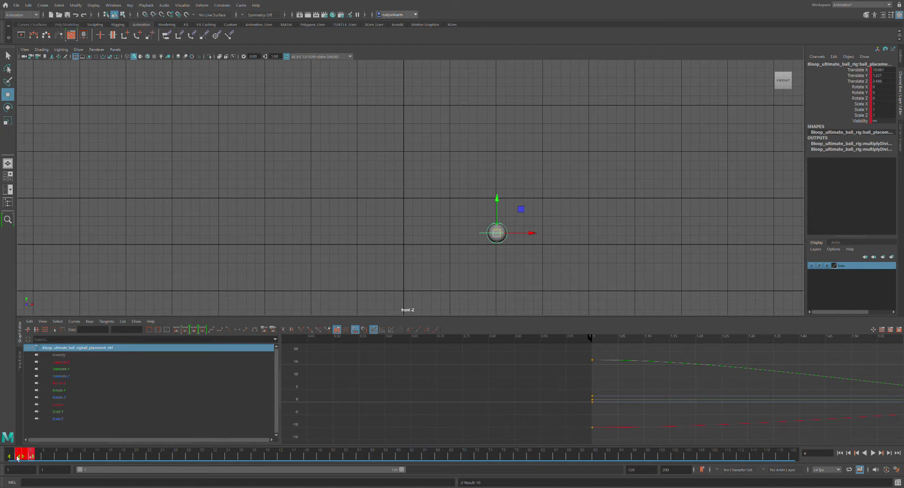
{"action": "left_click_drag", "start_coordinate": [28, 461], "coordinate": [76, 463]}
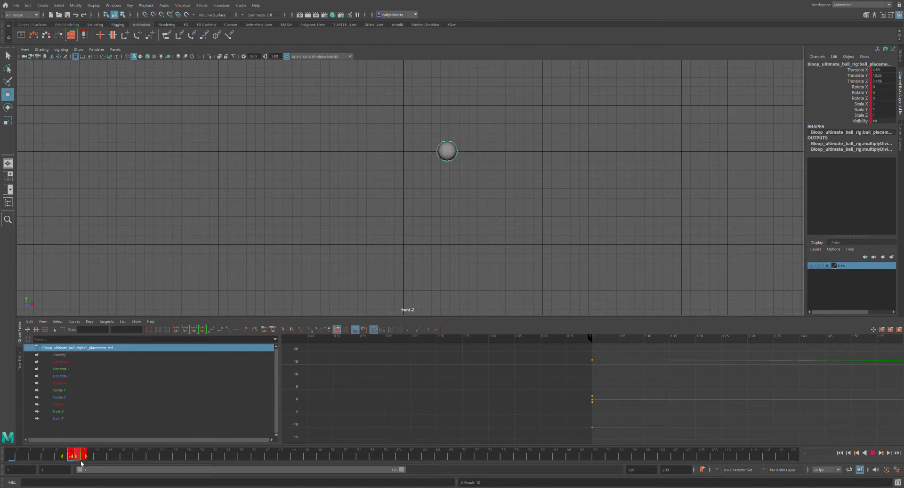
{"action": "key", "text": "ctrl+z"}
- Reselect the key range from frame 2 to 4 and stretch its end out to about frame 107
{"action": "left_click", "coordinate": [19, 459]}
{"action": "left_click_drag", "start_coordinate": [19, 459], "coordinate": [34, 459], "text": "shift"}
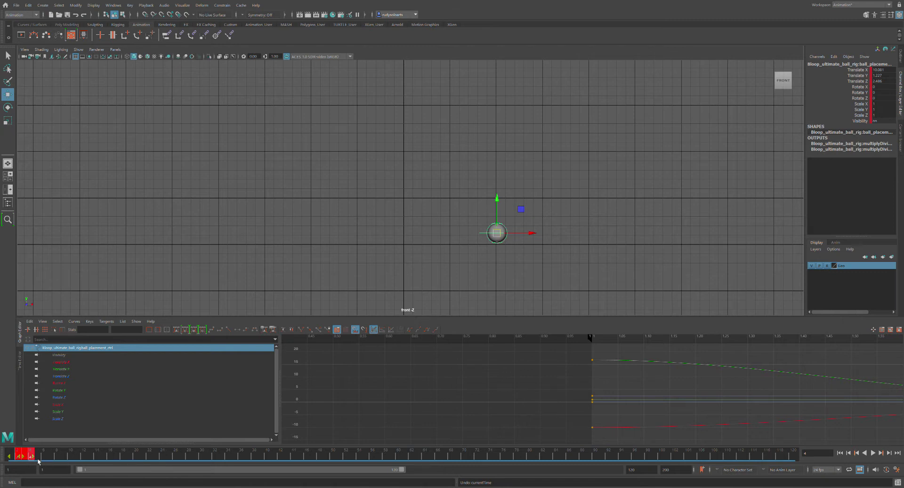
{"action": "left_click_drag", "start_coordinate": [37, 458], "coordinate": [705, 469]}
{"action": "key", "text": "ctrl+z"}
{"action": "left_click", "coordinate": [16, 459]}
{"action": "key", "text": "alt+v"}
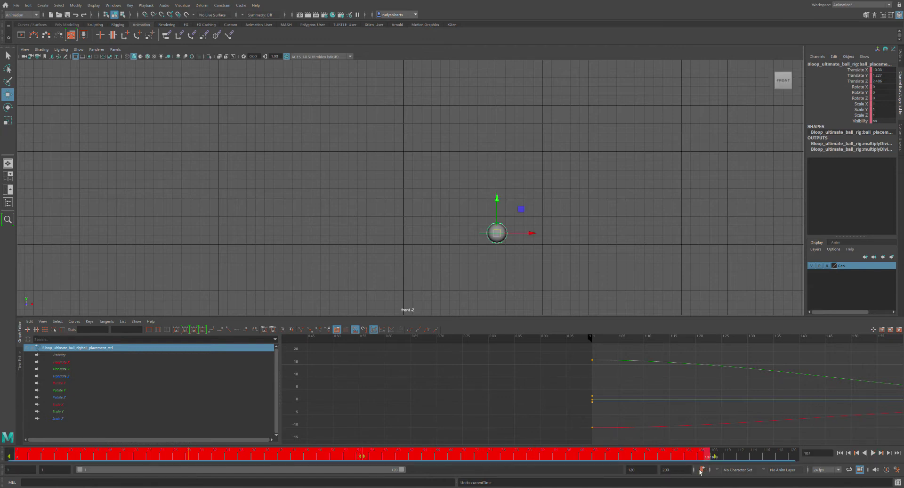
- Shorten the stretched key range to end at about frame 55, and scrub through the retimed bounce
{"action": "left_click", "coordinate": [734, 453]}
{"action": "left_click", "coordinate": [366, 454]}
{"action": "left_click_drag", "start_coordinate": [364, 460], "coordinate": [193, 463]}
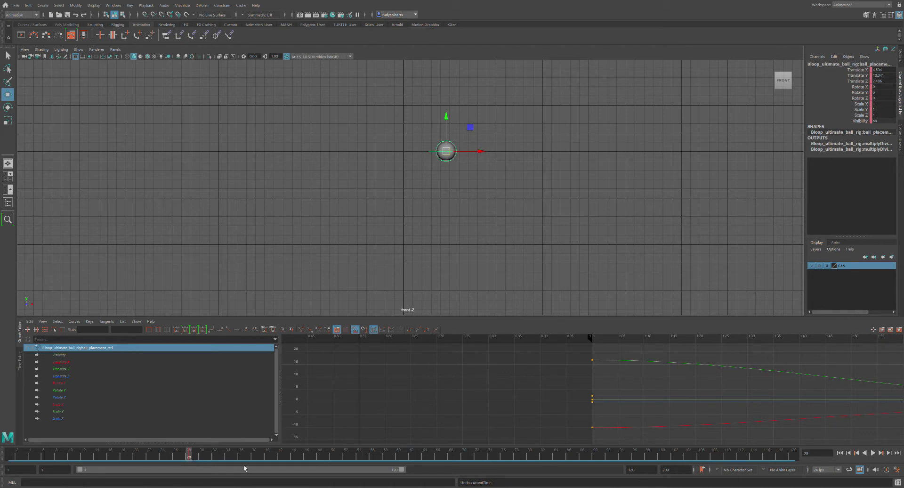
{"action": "left_click", "coordinate": [303, 457]}
{"action": "left_click", "coordinate": [372, 456]}
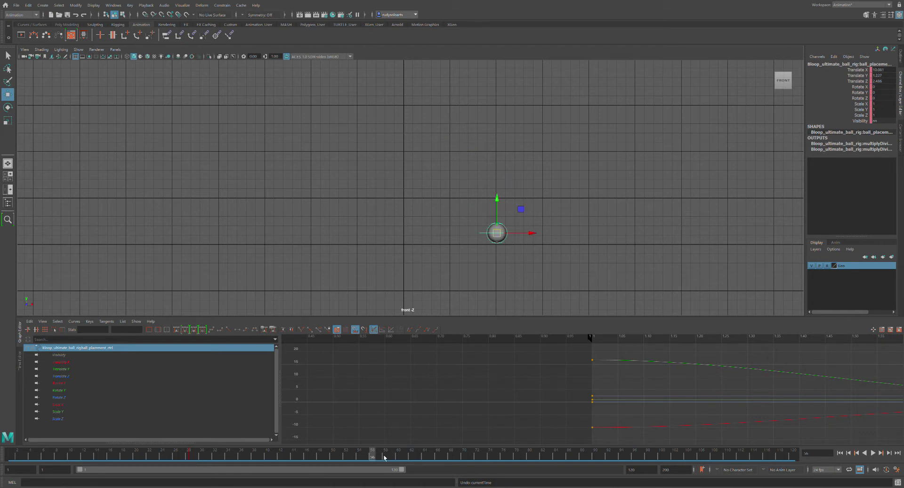
- Select the range from frame 1 to 56 and snap its keys to whole frames
{"action": "left_click_drag", "start_coordinate": [383, 457], "coordinate": [9, 457], "text": "shift"}
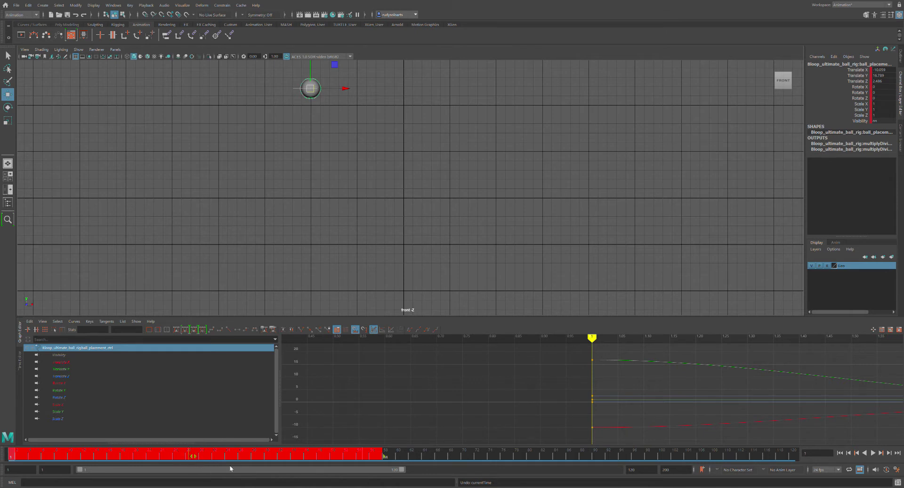
{"action": "left_click", "coordinate": [438, 347]}
{"action": "left_click_drag", "start_coordinate": [193, 460], "coordinate": [197, 461]}
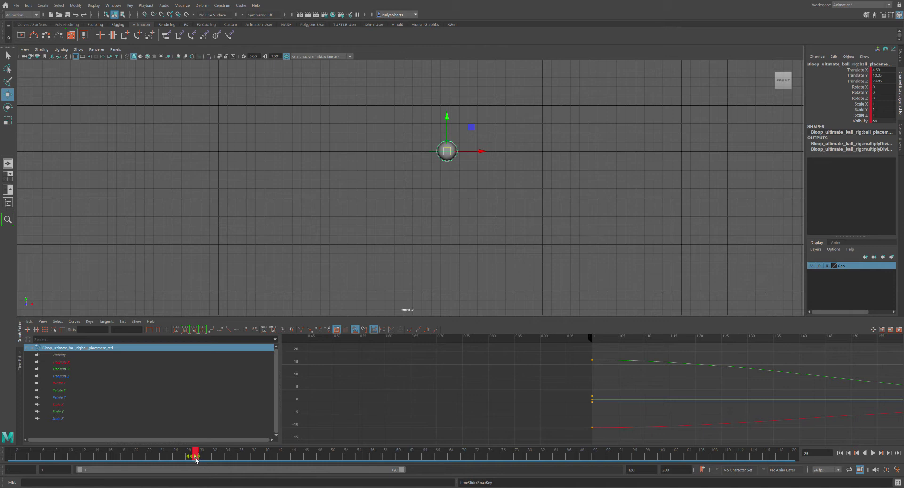
- Select the keys from frame 2 to 55 and cut them from the timeline
{"action": "left_click_drag", "start_coordinate": [196, 462], "coordinate": [26, 459]}
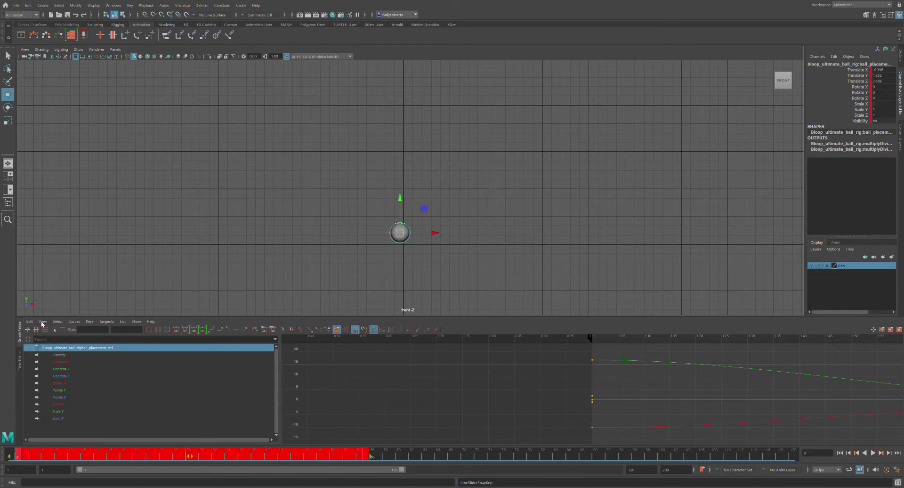
{"action": "key", "text": "ctrl+x"}
- Key the placement control at frame 6 with the ball at about X -2.53, Y 1.07, and deselect it
{"action": "key", "text": "alt+v"}
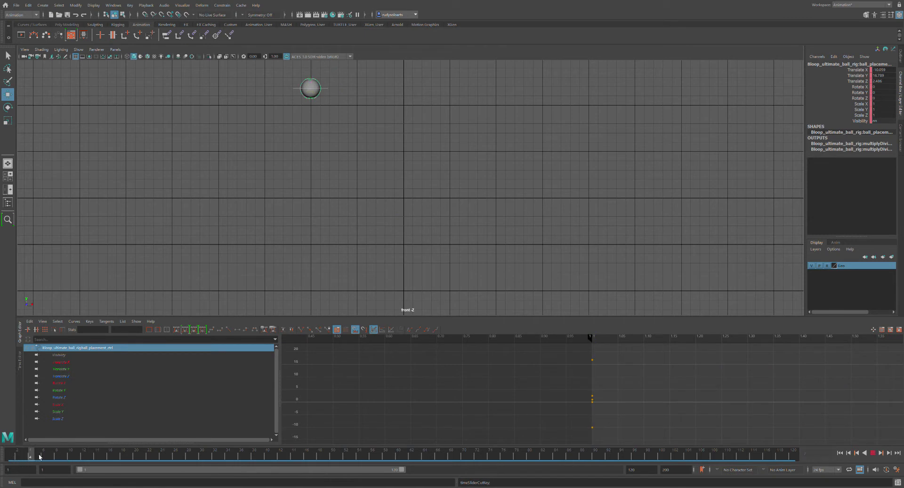
{"action": "key", "text": "alt+v"}
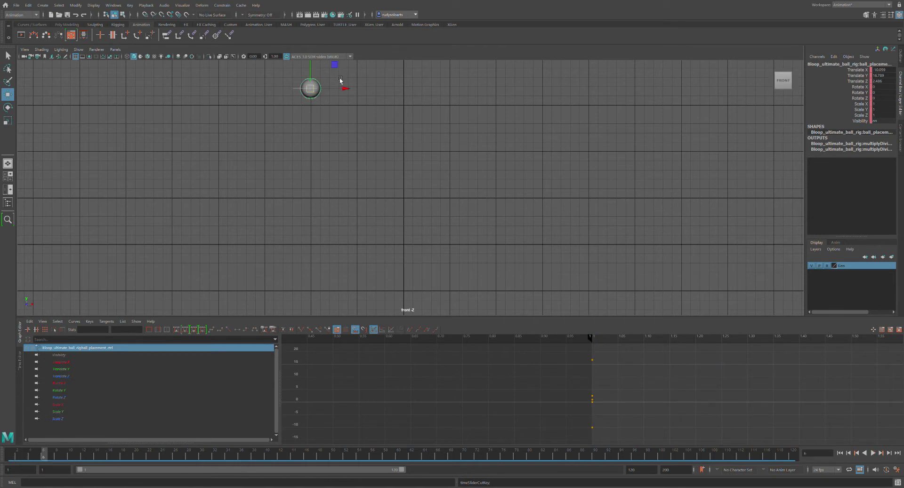
{"action": "left_click", "coordinate": [353, 85]}
{"action": "left_click", "coordinate": [311, 88]}
{"action": "left_click_drag", "start_coordinate": [317, 93], "coordinate": [388, 239]}
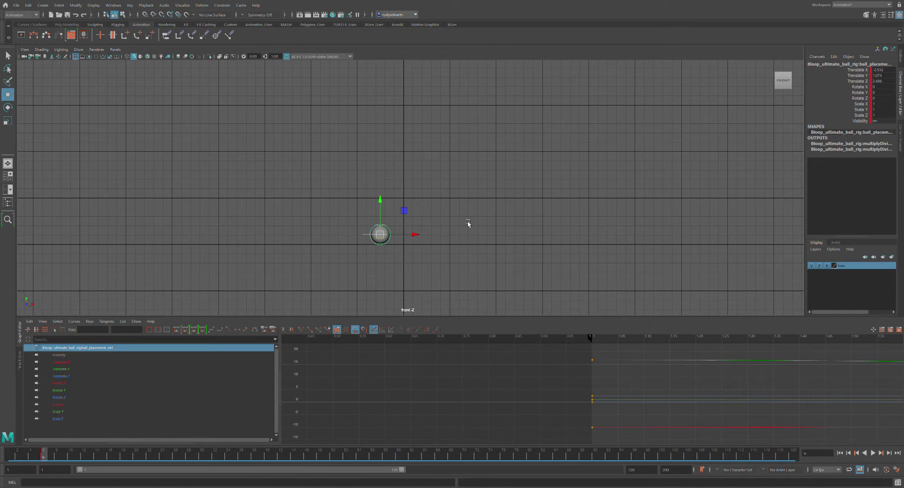
{"action": "left_click", "coordinate": [475, 238]}
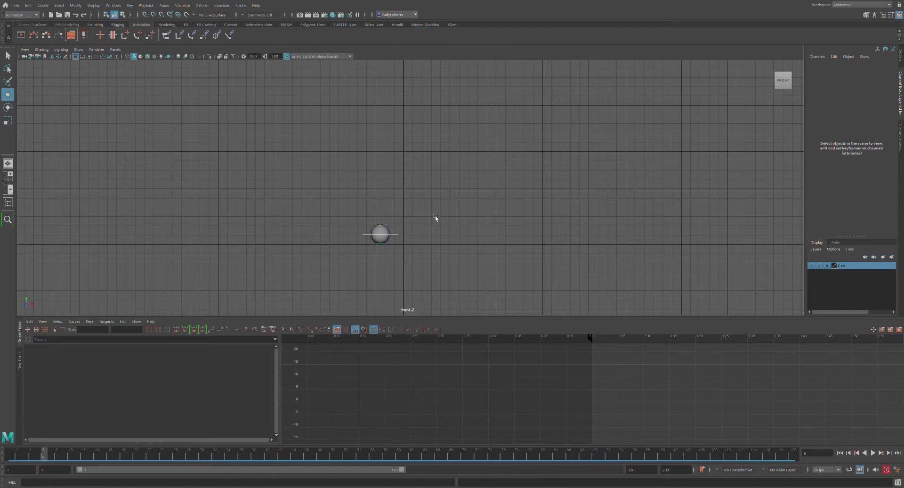
- Select the placement control and move the ball at frame 6 to about X 11.66, Y 15.87
{"action": "left_click", "coordinate": [399, 232]}
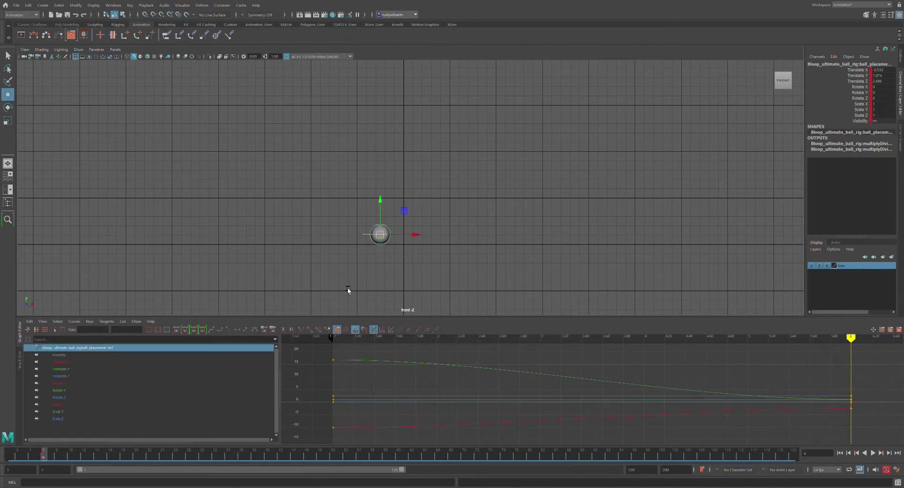
{"action": "left_click_drag", "start_coordinate": [389, 236], "coordinate": [521, 101]}
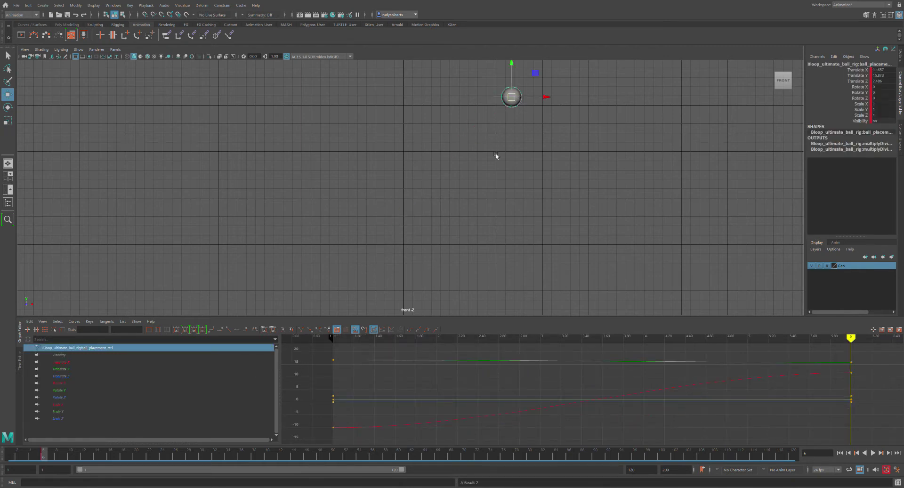
{"action": "mouse_move", "coordinate": [49, 453]}
{"action": "left_mouse_down"}
{"action": "mouse_move", "coordinate": [55, 454]}
{"action": "mouse_move", "coordinate": [46, 452]}
{"action": "left_mouse_up"}
{"action": "left_click", "coordinate": [501, 121]}
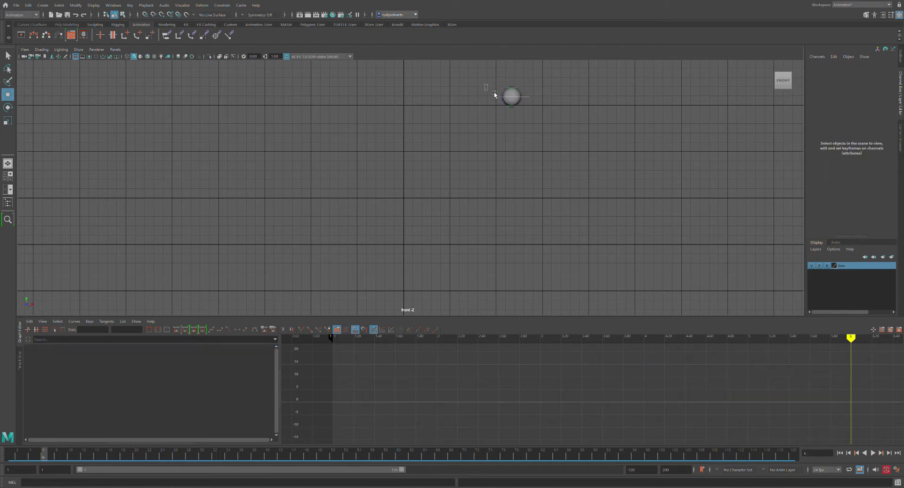
{"action": "left_click_drag", "start_coordinate": [501, 111], "coordinate": [501, 112]}
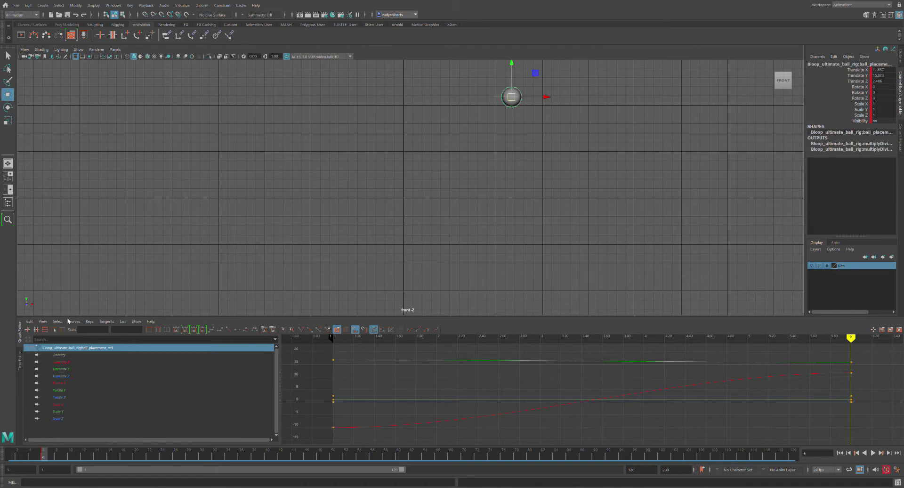
- Cut the placement control's key at frame 6, return to frame 1 and play back briefly
{"action": "key", "text": "ctrl+x"}
{"action": "left_click_drag", "start_coordinate": [45, 455], "coordinate": [4, 465]}
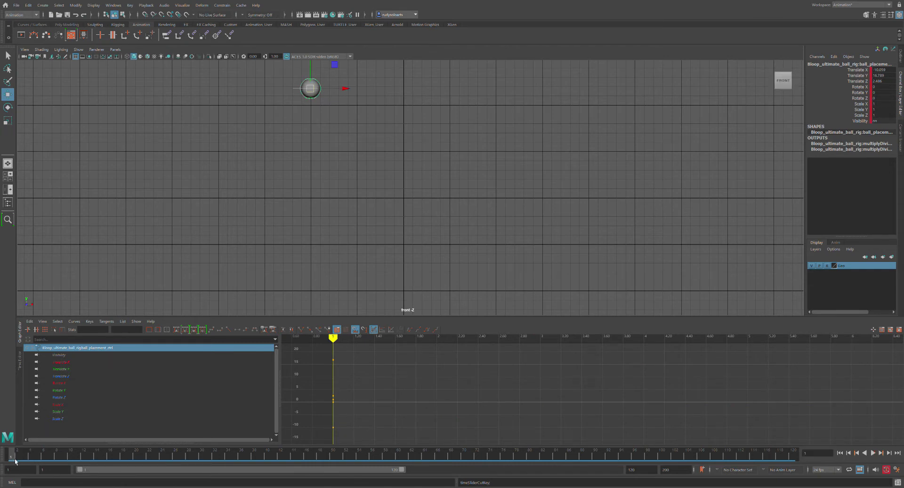
{"action": "key", "text": "alt+v"}
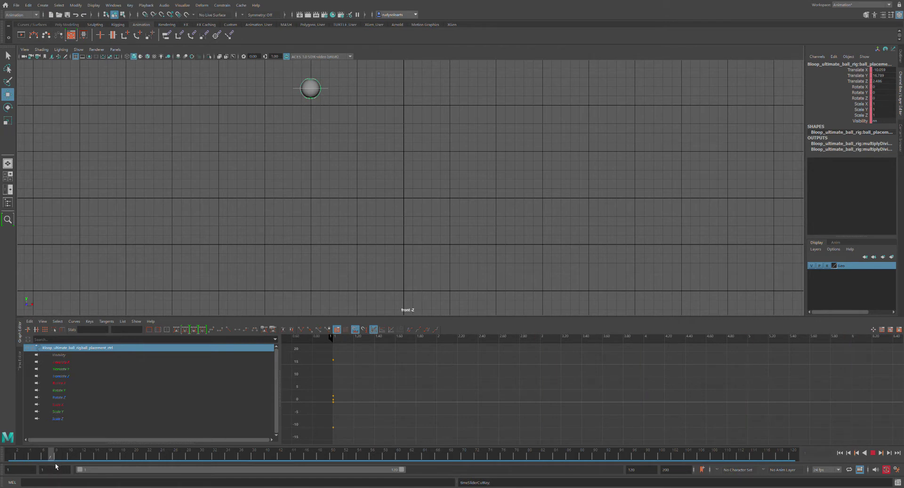
{"action": "key", "text": "alt+v"}
- Move the ball to about X 19.4, Y 9.7 at frame 1 and X 34.6, Y 4.3 at frame 8
{"action": "left_click_drag", "start_coordinate": [312, 87], "coordinate": [587, 159]}
{"action": "left_click_drag", "start_coordinate": [12, 462], "coordinate": [10, 460]}
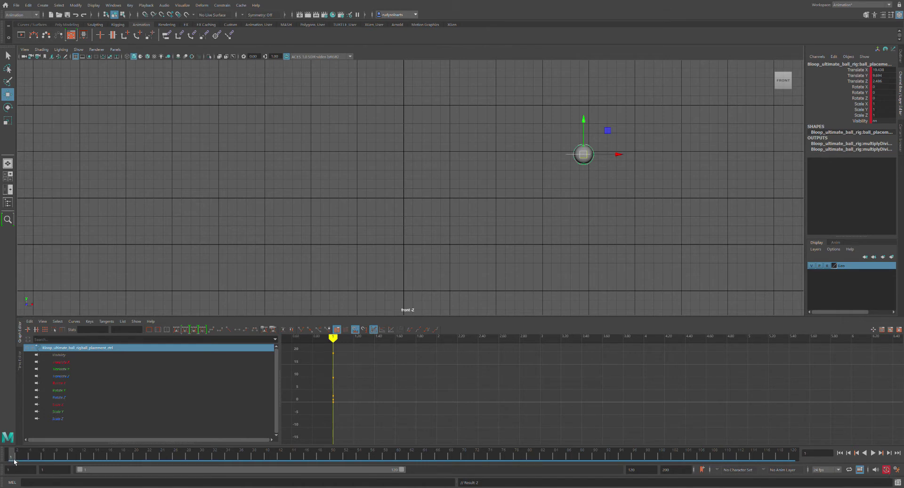
{"action": "key", "text": "alt+v"}
{"action": "key", "text": "alt+v"}
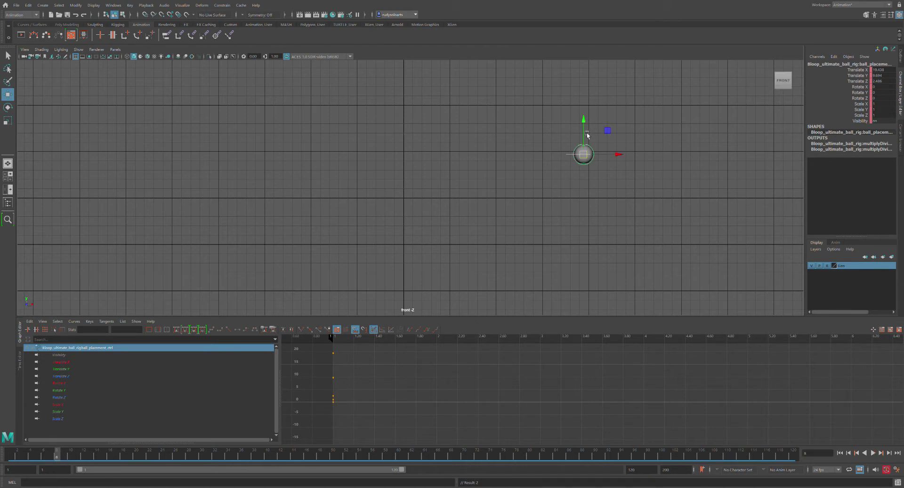
{"action": "left_click_drag", "start_coordinate": [591, 157], "coordinate": [732, 207]}
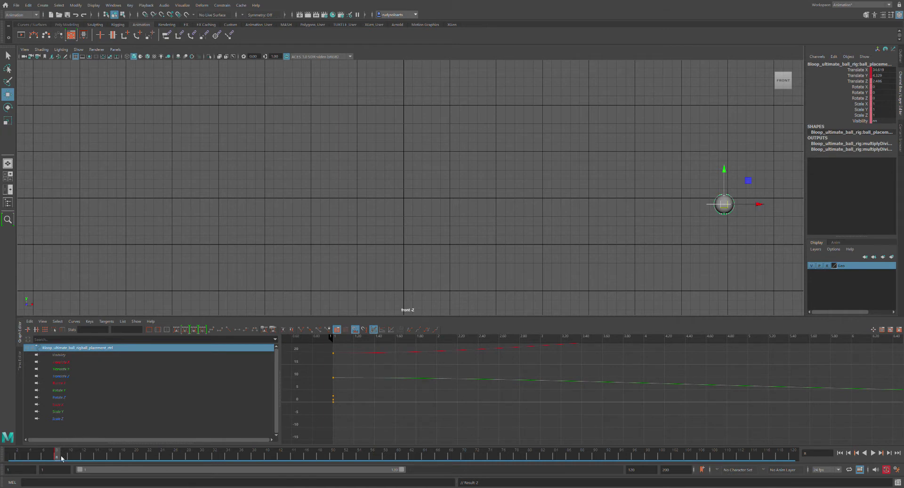
- Scrub through the move and cut the key at frame 8 from the timeline
{"action": "key", "text": "alt+v"}
{"action": "left_click_drag", "start_coordinate": [6, 470], "coordinate": [63, 461]}
{"action": "left_click", "coordinate": [76, 322]}
{"action": "left_click_drag", "start_coordinate": [51, 460], "coordinate": [58, 460]}
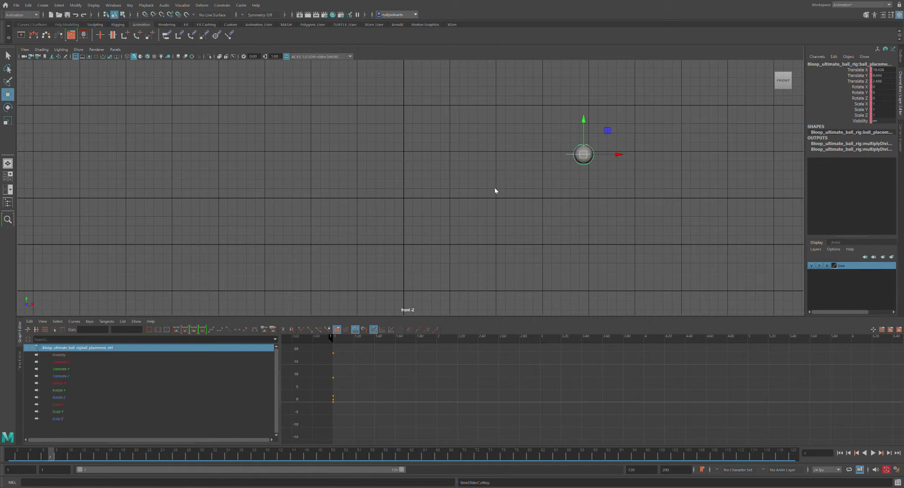
{"action": "key", "text": "shift+s"}
- Key the ball at about X -14.97, Y 16.08 on frame 1 and X -4.97, Y 1.07 on frame 8
{"action": "left_click_drag", "start_coordinate": [52, 462], "coordinate": [8, 454]}
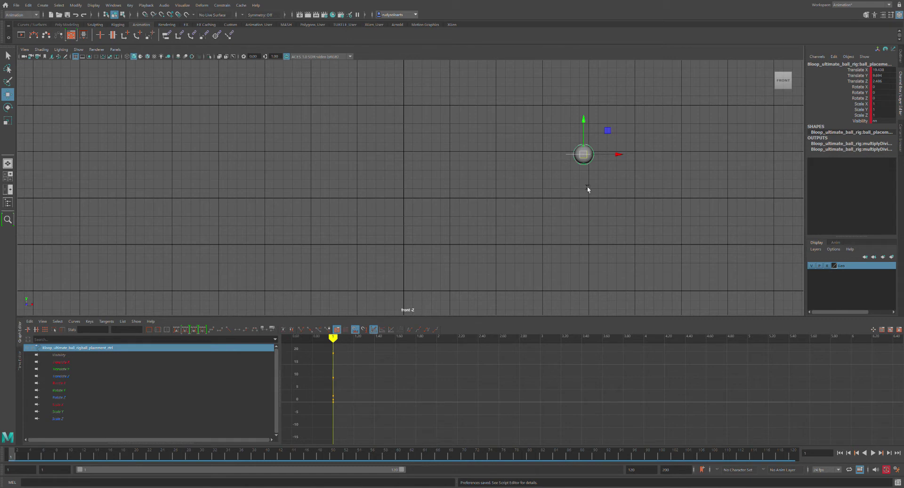
{"action": "left_click_drag", "start_coordinate": [591, 157], "coordinate": [273, 98]}
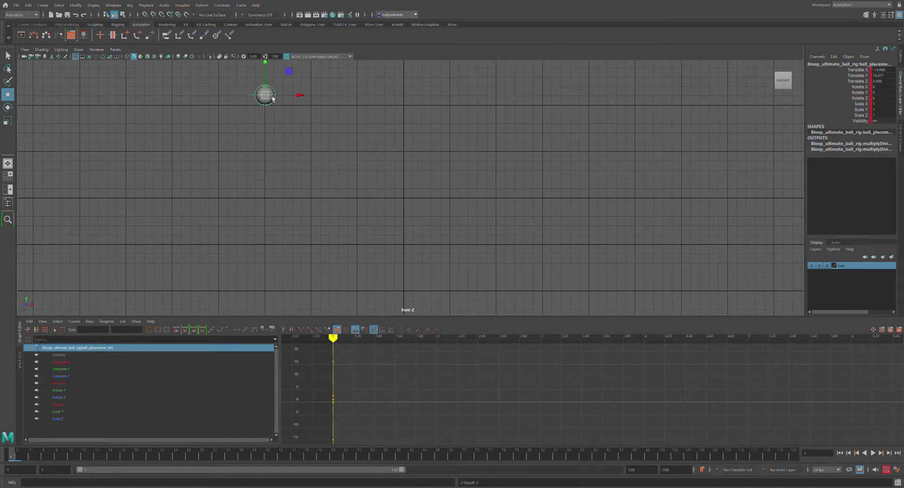
{"action": "left_click", "coordinate": [266, 96]}
{"action": "key", "text": "alt+v"}
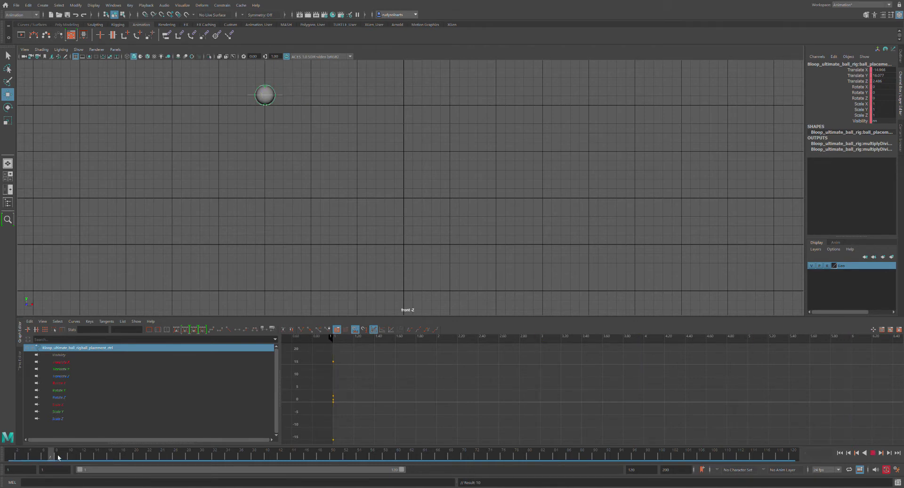
{"action": "key", "text": "alt+v"}
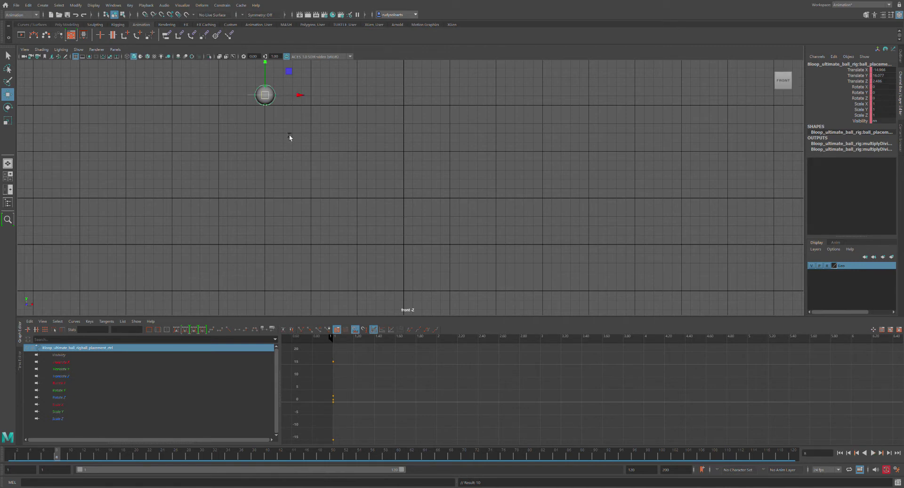
{"action": "left_click_drag", "start_coordinate": [276, 102], "coordinate": [365, 239]}
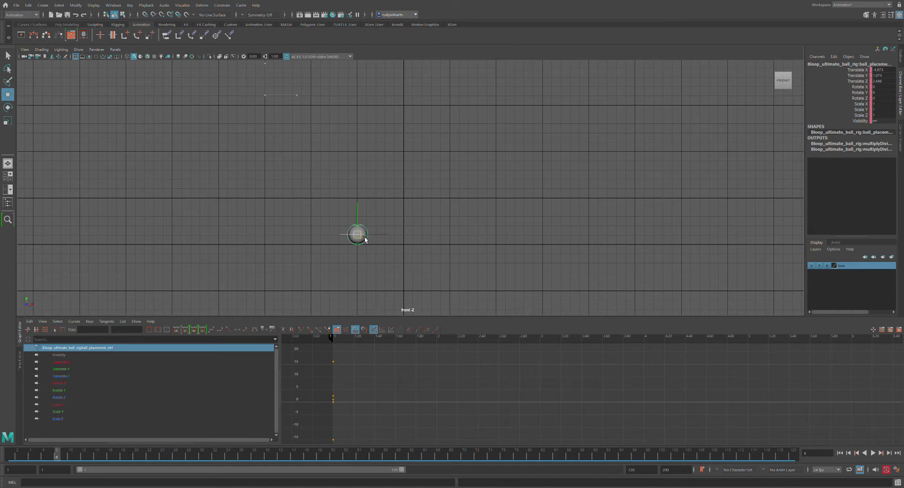
{"action": "key", "text": "s"}
- Key the first bounce peak at frame 15, about X 1.72, Y 6.52, and the landing at frame 23, about X 7.49, Y 1.10
{"action": "left_click_drag", "start_coordinate": [73, 455], "coordinate": [104, 455]}
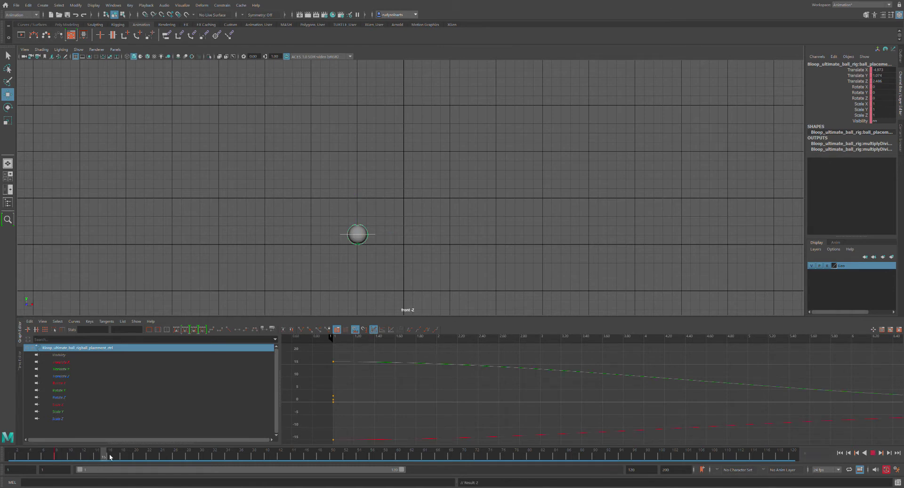
{"action": "left_click_drag", "start_coordinate": [368, 238], "coordinate": [428, 188]}
{"action": "key", "text": "s"}
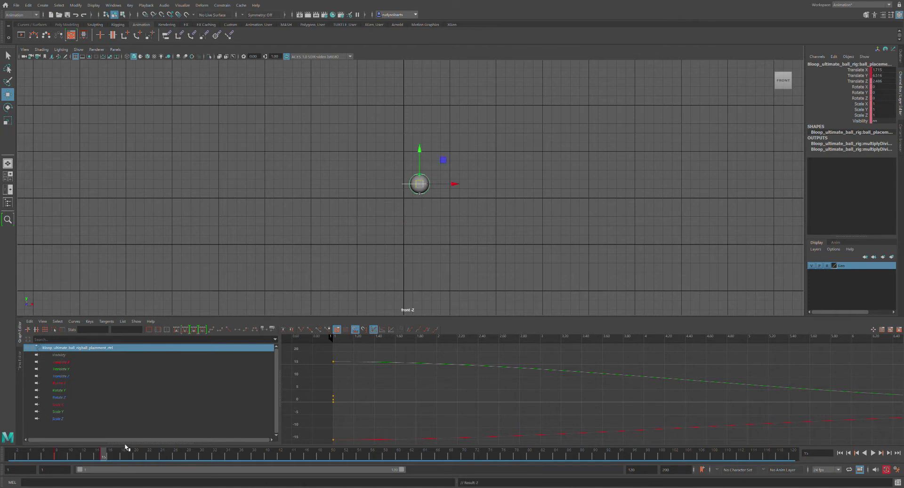
{"action": "left_click_drag", "start_coordinate": [113, 455], "coordinate": [156, 455]}
{"action": "left_click_drag", "start_coordinate": [428, 187], "coordinate": [483, 239]}
{"action": "key", "text": "s"}
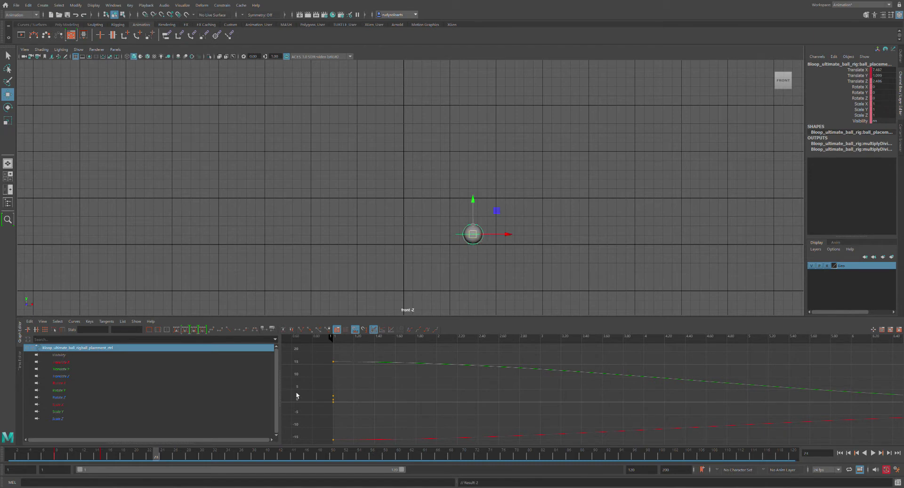
- Key a second, lower bounce peak and its landing at frame 38, about X 14.99, Y 1.23
{"action": "left_click_drag", "start_coordinate": [160, 461], "coordinate": [226, 459]}
{"action": "left_click_drag", "start_coordinate": [482, 236], "coordinate": [524, 204]}
{"action": "key", "text": "s"}
{"action": "left_click_drag", "start_coordinate": [222, 459], "coordinate": [254, 459]}
{"action": "left_click_drag", "start_coordinate": [523, 205], "coordinate": [549, 235]}
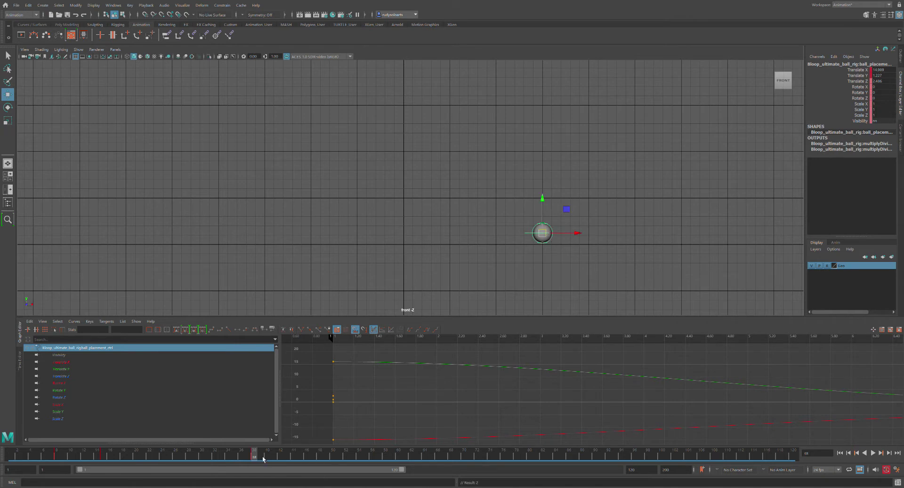
- Key a small third hop and its landing at frame 47, about X 19.52, Y 1.10
{"action": "left_click_drag", "start_coordinate": [262, 459], "coordinate": [289, 460]}
{"action": "left_click_drag", "start_coordinate": [550, 234], "coordinate": [572, 224]}
{"action": "left_click_drag", "start_coordinate": [297, 459], "coordinate": [314, 458]}
{"action": "left_click_drag", "start_coordinate": [571, 226], "coordinate": [592, 237]}
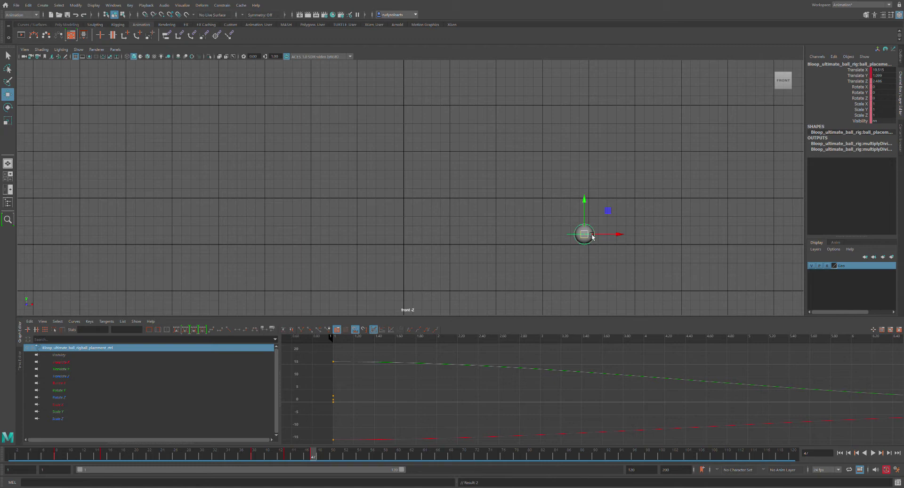
- Return to frame 1, select the control's keys in the Graph Editor and set their tangents to stepped
{"action": "left_click_drag", "start_coordinate": [306, 455], "coordinate": [6, 380]}
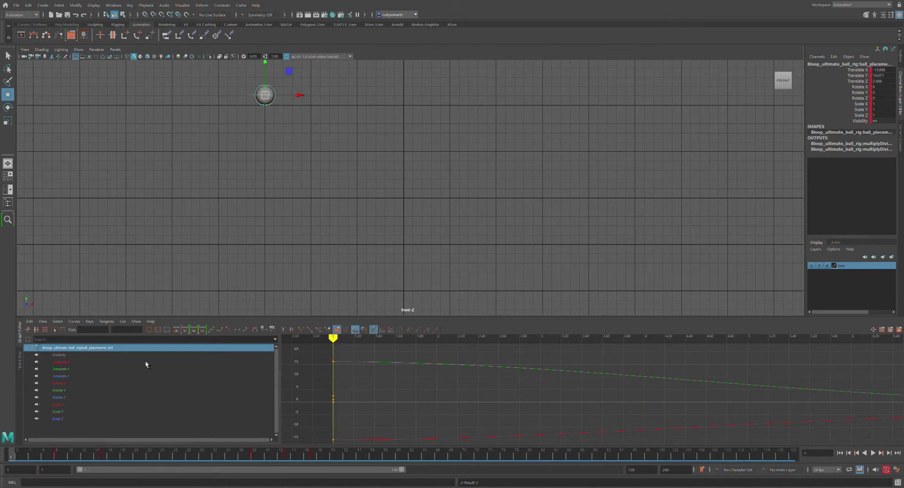
{"action": "left_click_drag", "start_coordinate": [318, 360], "coordinate": [350, 444]}
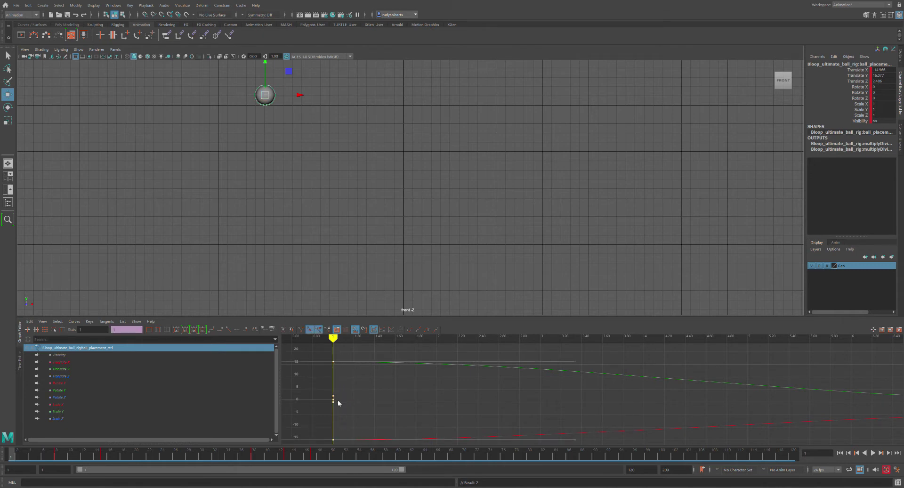
{"action": "left_click", "coordinate": [245, 329]}
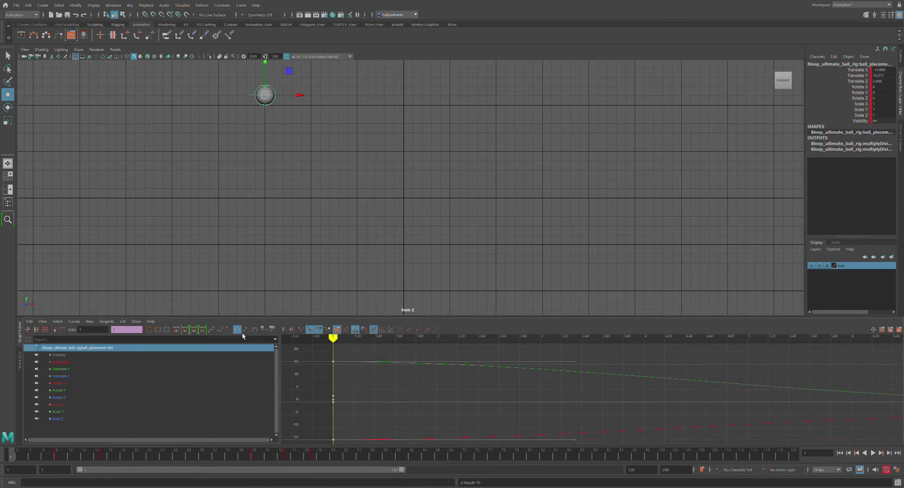
{"action": "left_click", "coordinate": [245, 330]}
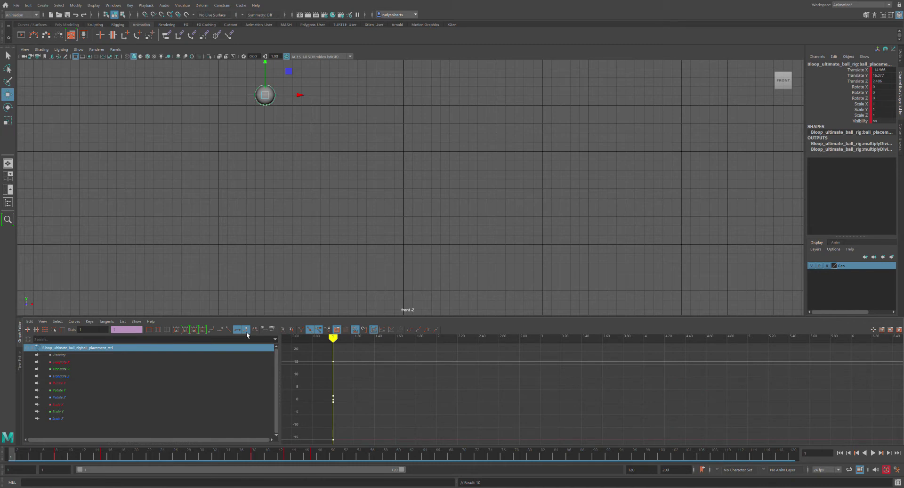
{"action": "key", "text": "ctrl+z"}
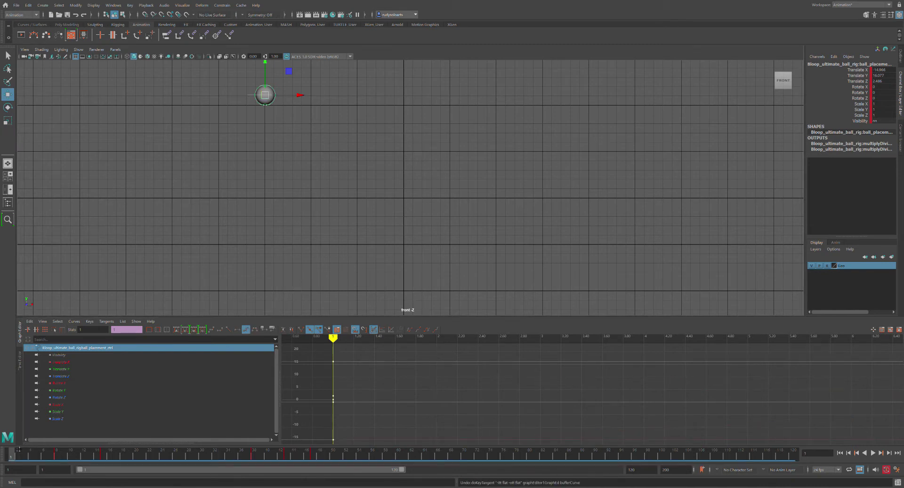
- Play back and scrub the stepped animation to review the timing of the bounce poses
{"action": "key", "text": "alt+v"}
{"action": "left_click_drag", "start_coordinate": [28, 454], "coordinate": [4, 454]}
{"action": "key", "text": "alt+v"}
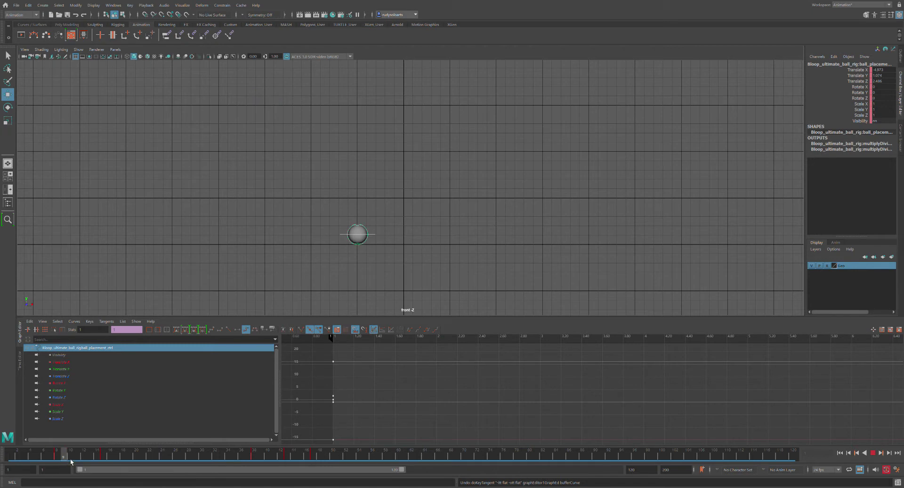
{"action": "key", "text": "Escape"}
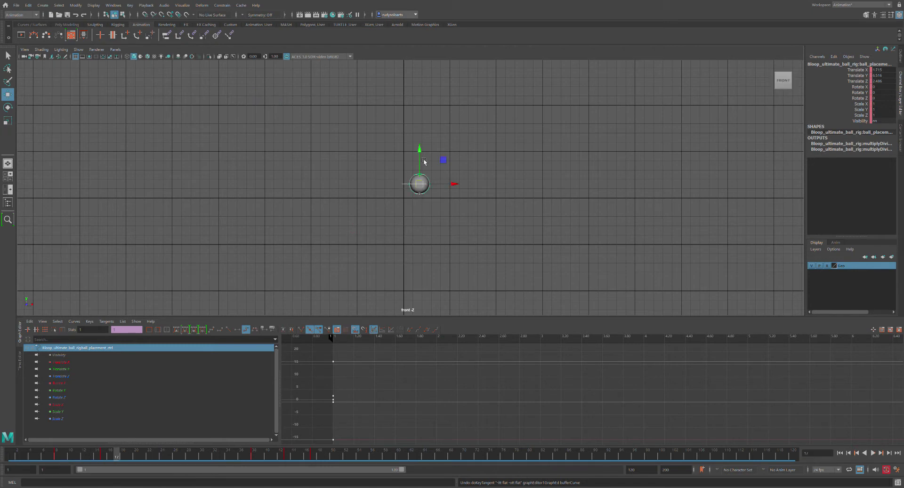
- Try raising the ball to about Y 10.15 and shifting it along X at frame 17, and undo both moves
{"action": "left_click_drag", "start_coordinate": [420, 150], "coordinate": [428, 122]}
{"action": "left_click_drag", "start_coordinate": [457, 152], "coordinate": [449, 151]}
{"action": "key", "text": "ctrl+z"}
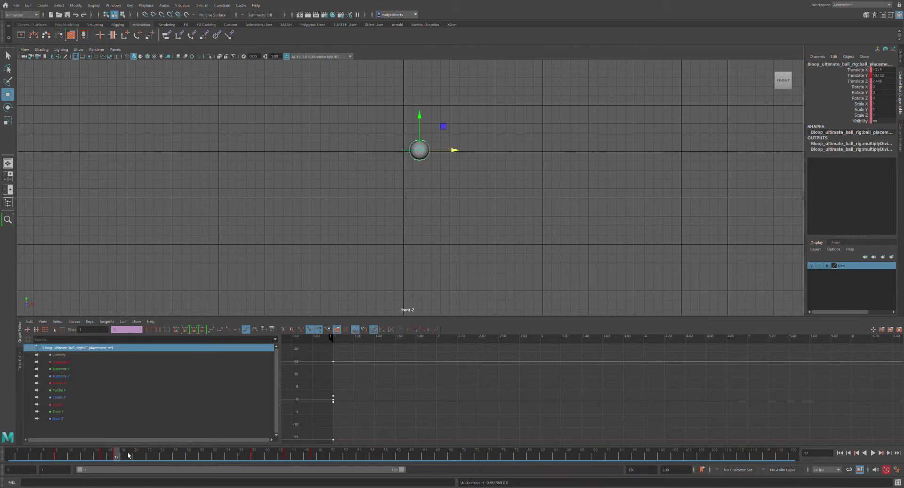
{"action": "key", "text": "ctrl+z"}
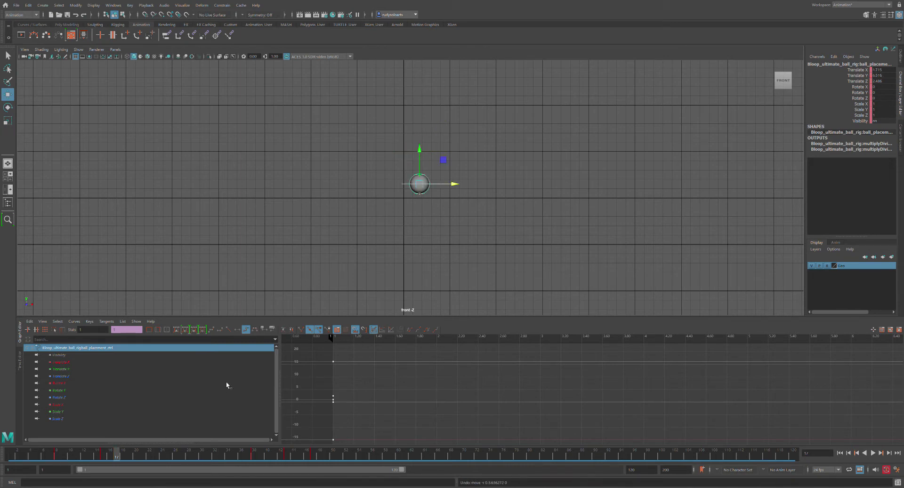
- Key the ball at about X 0.29, Y 12.01 on frame 17, and cut that misplaced key
{"action": "key", "text": "comma"}
{"action": "left_click", "coordinate": [117, 460]}
{"action": "left_click_drag", "start_coordinate": [419, 153], "coordinate": [419, 103]}
{"action": "left_click_drag", "start_coordinate": [454, 135], "coordinate": [438, 132]}
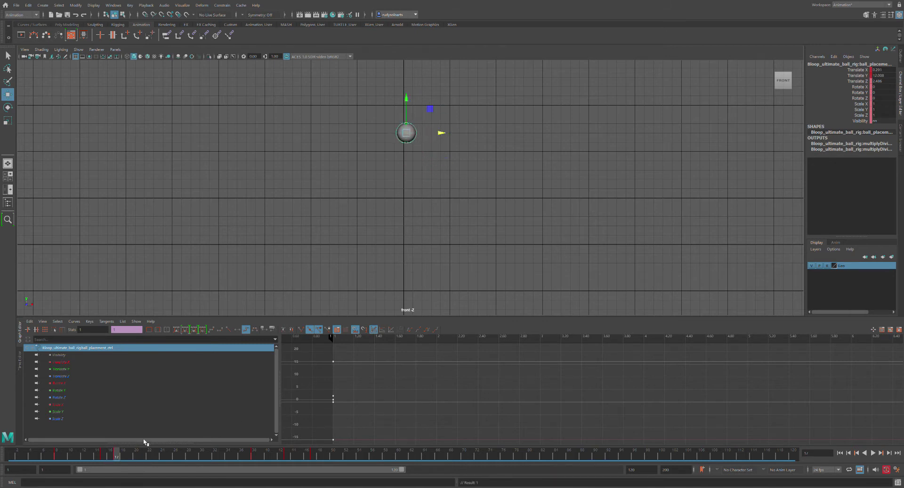
{"action": "mouse_move", "coordinate": [117, 456]}
{"action": "left_mouse_down"}
{"action": "mouse_move", "coordinate": [49, 442]}
{"action": "mouse_move", "coordinate": [167, 428]}
{"action": "mouse_move", "coordinate": [31, 427]}
{"action": "mouse_move", "coordinate": [179, 413]}
{"action": "mouse_move", "coordinate": [168, 436]}
{"action": "mouse_move", "coordinate": [120, 455]}
{"action": "left_mouse_up"}
{"action": "left_click", "coordinate": [884, 470]}
{"action": "key", "text": "ctrl+x"}
- Raise the bounce peak at frame 15 to about X 1.23, Y 10.46 and play back the poses
{"action": "left_click", "coordinate": [106, 454]}
{"action": "left_click_drag", "start_coordinate": [423, 154], "coordinate": [424, 115]}
{"action": "left_click_drag", "start_coordinate": [456, 147], "coordinate": [450, 146]}
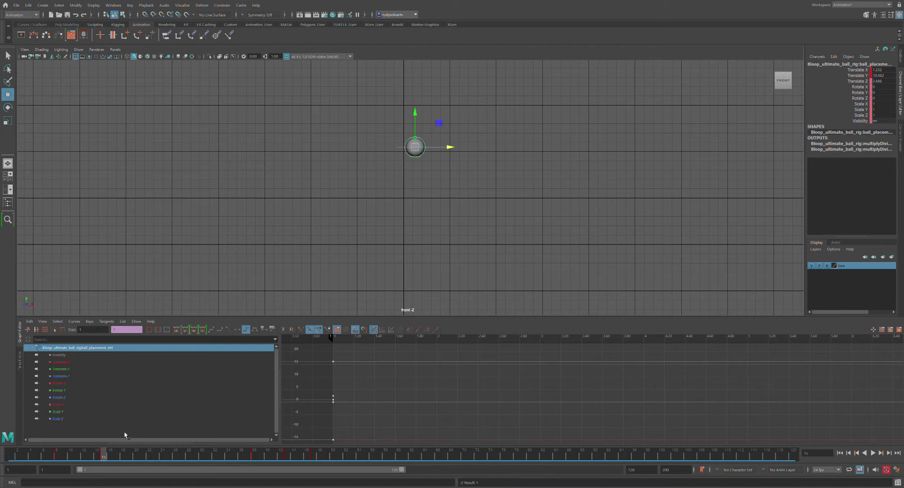
{"action": "key", "text": "alt+v"}
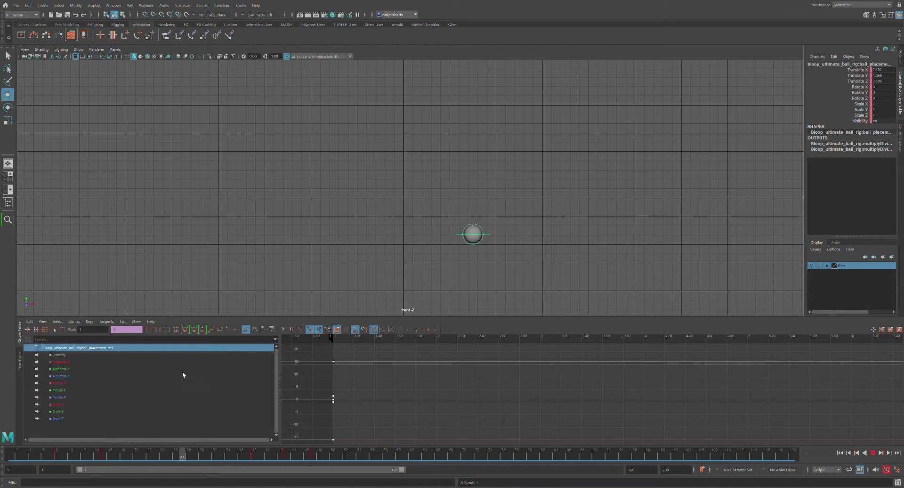
{"action": "key", "text": "alt+v"}
- Shift the bounce peak at frame 15 to about X 0.47 after undoing a trial X move
{"action": "left_click_drag", "start_coordinate": [452, 147], "coordinate": [445, 146]}
{"action": "key", "text": "ctrl+z"}
{"action": "left_click_drag", "start_coordinate": [148, 456], "coordinate": [103, 455]}
{"action": "left_click_drag", "start_coordinate": [454, 147], "coordinate": [450, 147]}
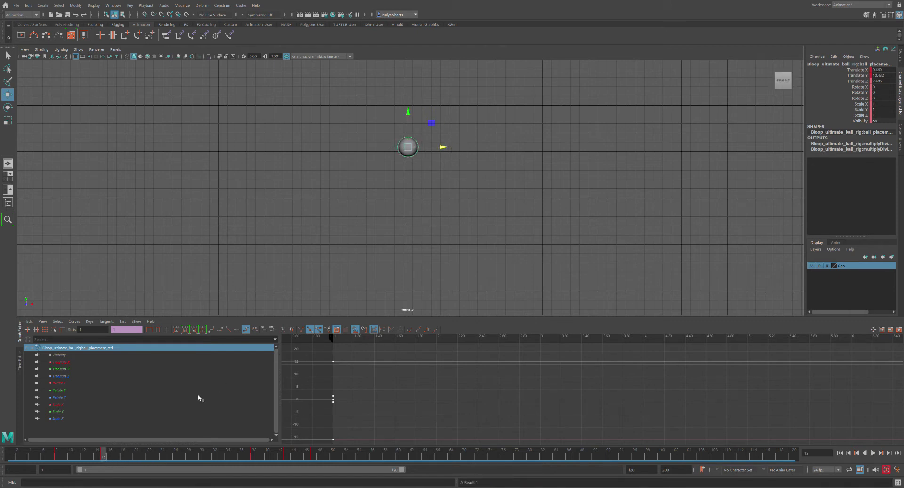
- Return to frame 1 and create a motion trail for the placement control
{"action": "left_click", "coordinate": [92, 451]}
{"action": "left_click_drag", "start_coordinate": [92, 451], "coordinate": [4, 462]}
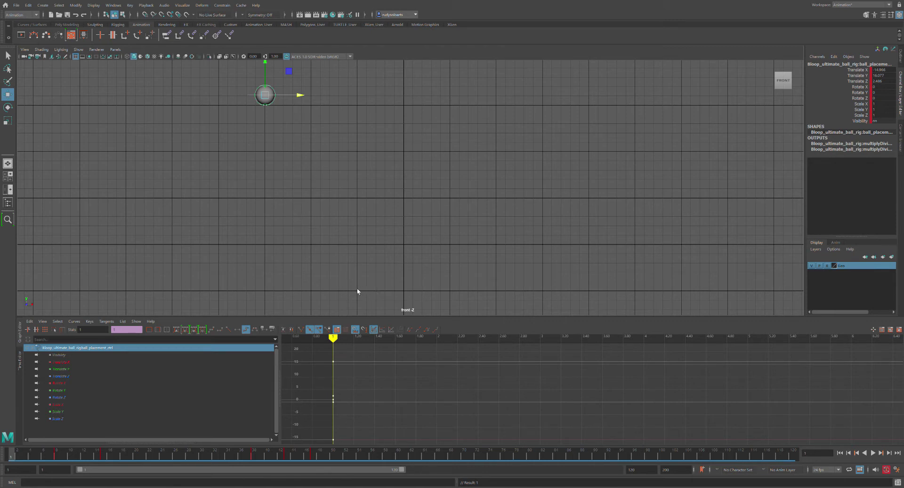
{"action": "key", "text": "g"}
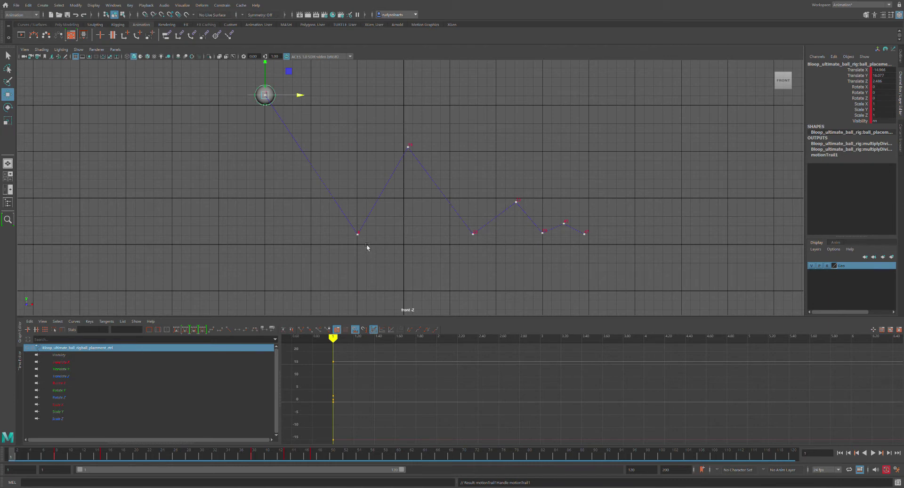
- Review the ball's path in time and shift the first ground contact at frame 8 to about X -6.12
{"action": "left_click", "coordinate": [60, 458]}
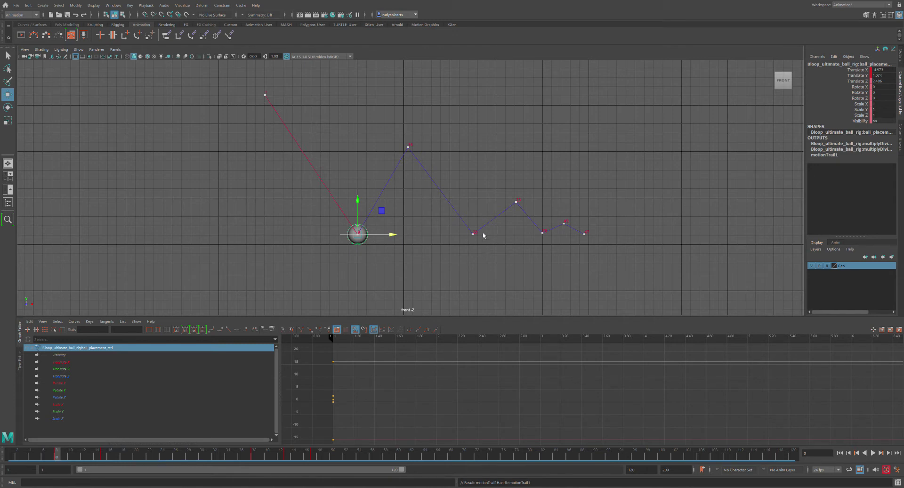
{"action": "left_click", "coordinate": [158, 460]}
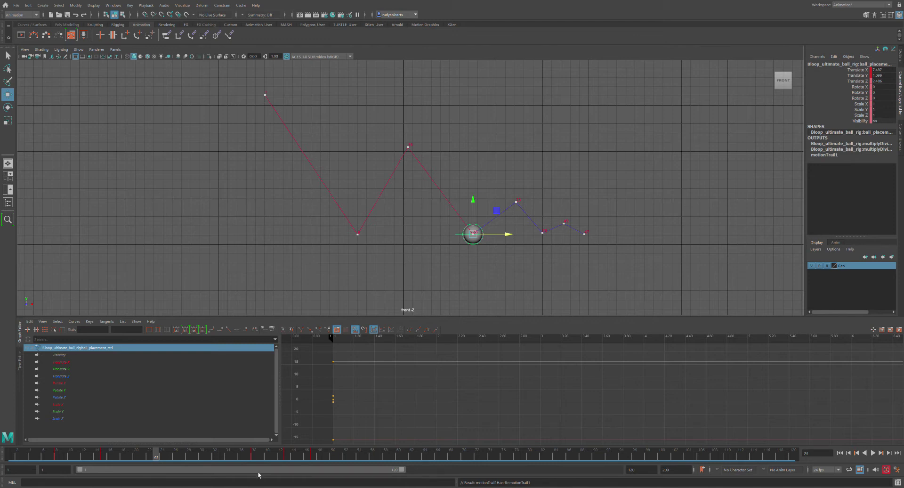
{"action": "key", "text": "alt+v"}
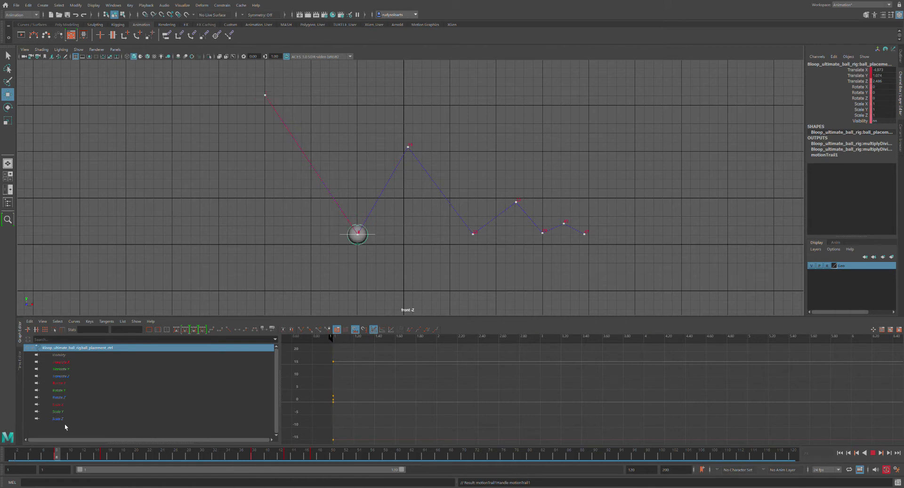
{"action": "key", "text": "alt+v"}
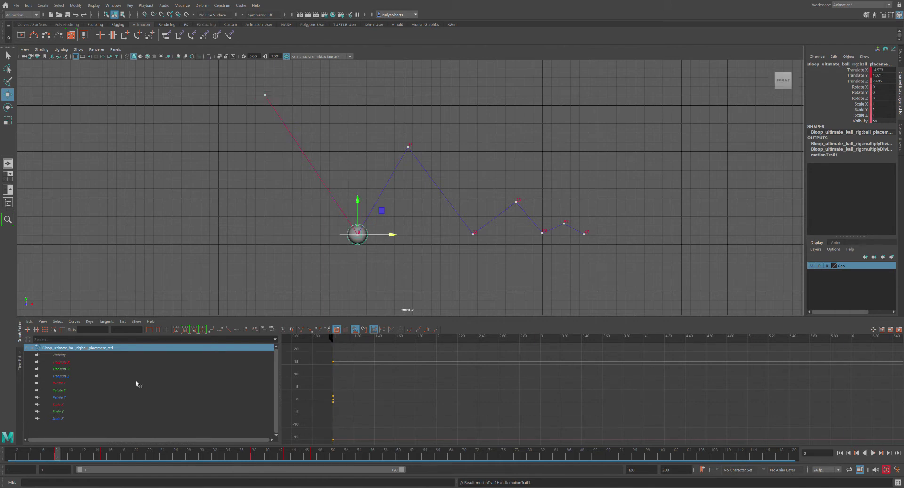
{"action": "left_click_drag", "start_coordinate": [400, 238], "coordinate": [389, 237]}
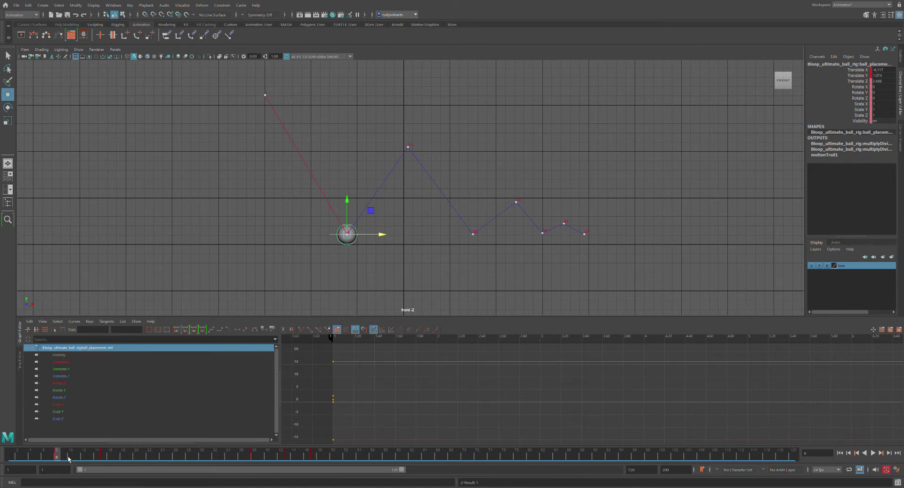
- Shift the second bounce peak at frame 33 to about X 11.53
{"action": "key", "text": "alt+v"}
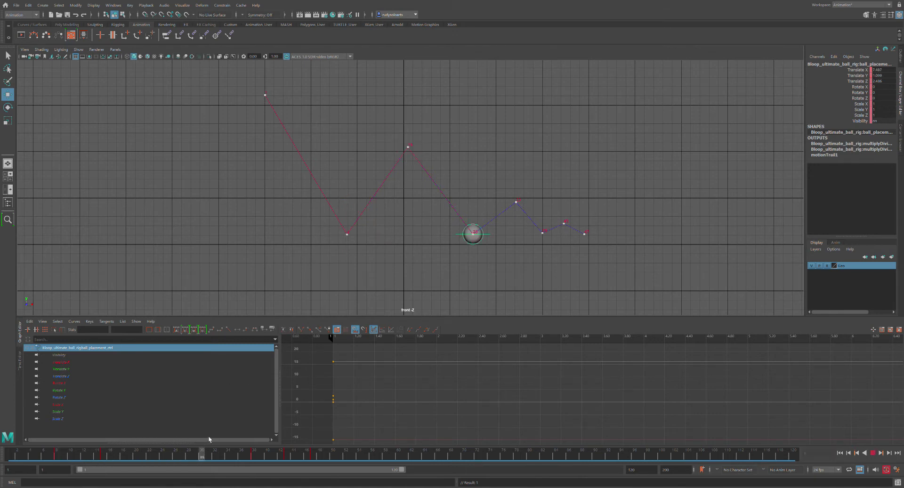
{"action": "key", "text": "alt+v"}
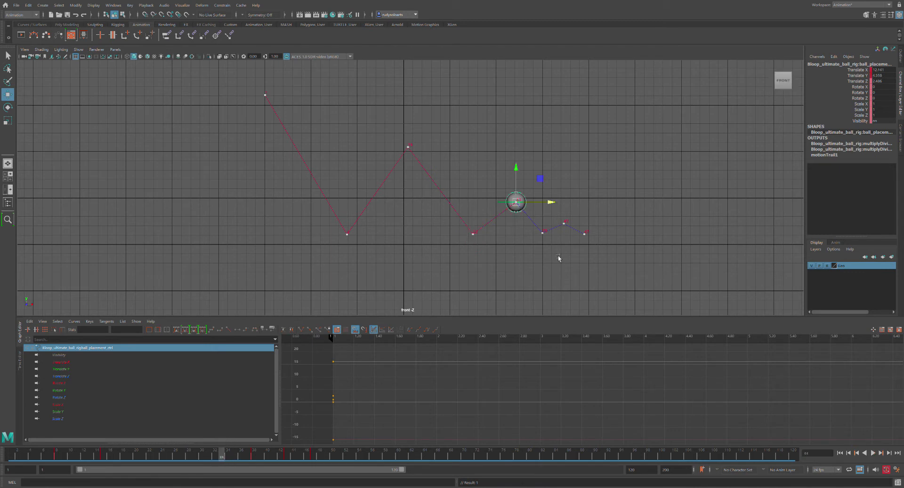
{"action": "left_click_drag", "start_coordinate": [558, 203], "coordinate": [553, 205]}
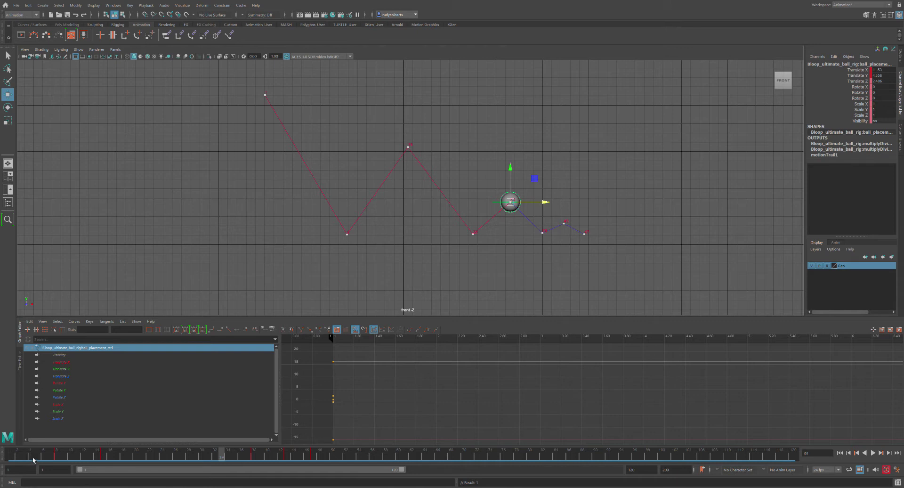
- Key the start of the fall on frame 2 with the ball at about X -13.34, Y 15.16
{"action": "left_click", "coordinate": [19, 458]}
{"action": "key", "text": "alt+v"}
{"action": "key", "text": "alt+v"}
{"action": "left_click_drag", "start_coordinate": [304, 100], "coordinate": [313, 98]}
{"action": "left_click_drag", "start_coordinate": [277, 67], "coordinate": [278, 76]}
{"action": "left_click_drag", "start_coordinate": [311, 108], "coordinate": [324, 110]}
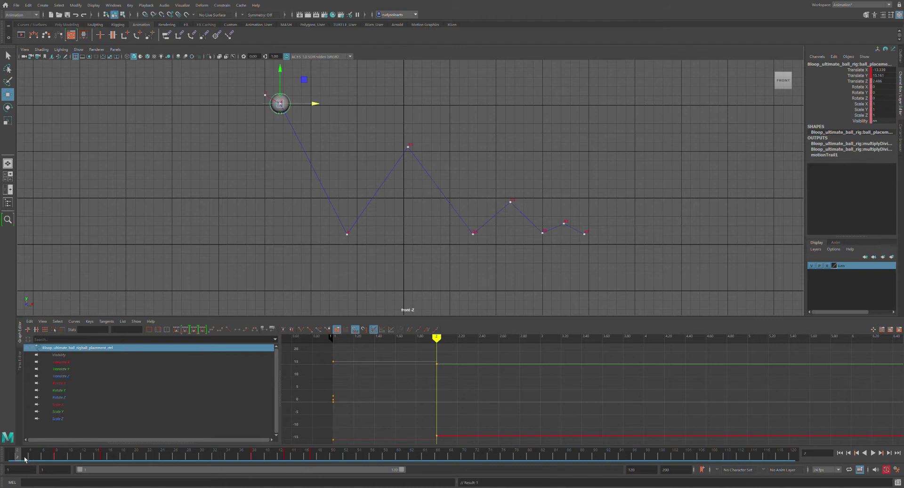
- Key the falling ball on frame 3 at about X -11.89, Y 12.54
{"action": "key", "text": "alt+v"}
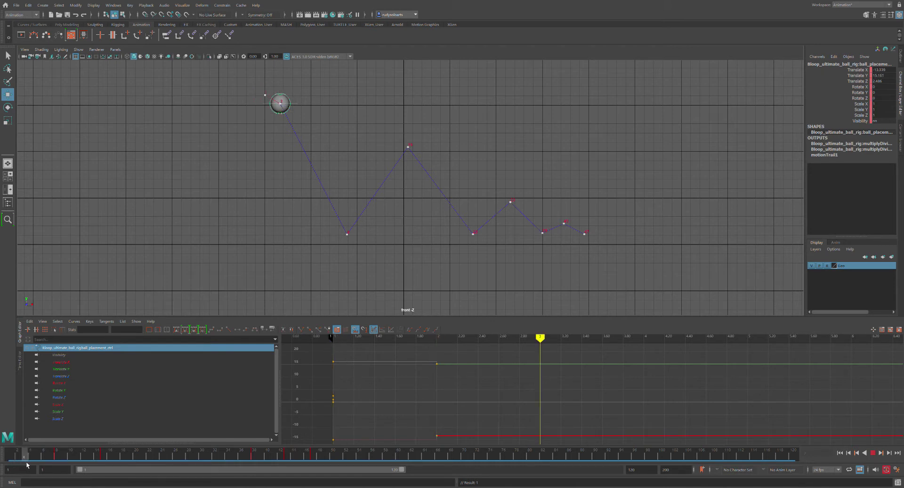
{"action": "key", "text": "alt+v"}
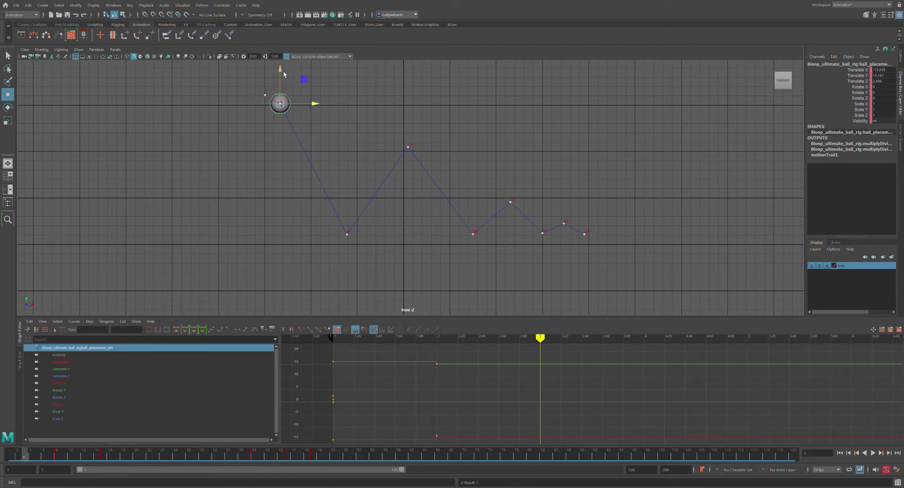
{"action": "left_click_drag", "start_coordinate": [284, 71], "coordinate": [284, 98]}
{"action": "key", "text": "s"}
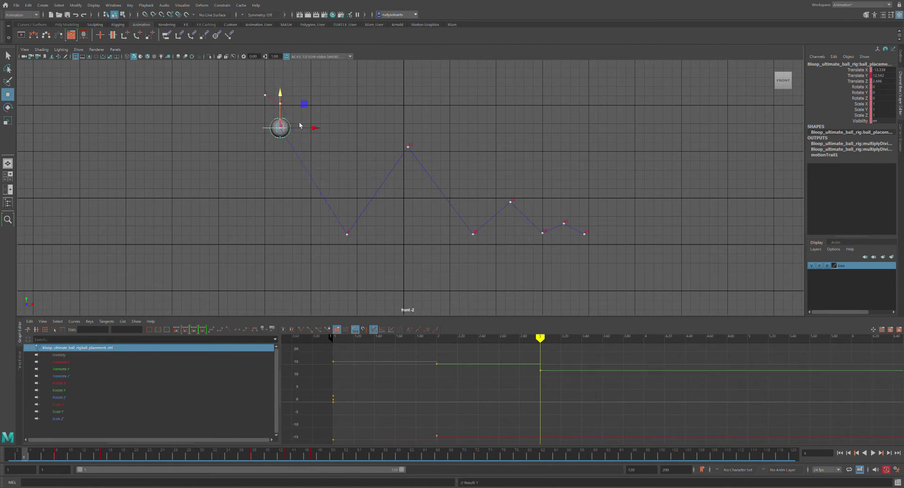
{"action": "left_click_drag", "start_coordinate": [317, 132], "coordinate": [332, 132]}
{"action": "key", "text": "s"}
- Key the falling ball on frame 4 at about X -9.93, Y 7.99
{"action": "key", "text": "alt+v"}
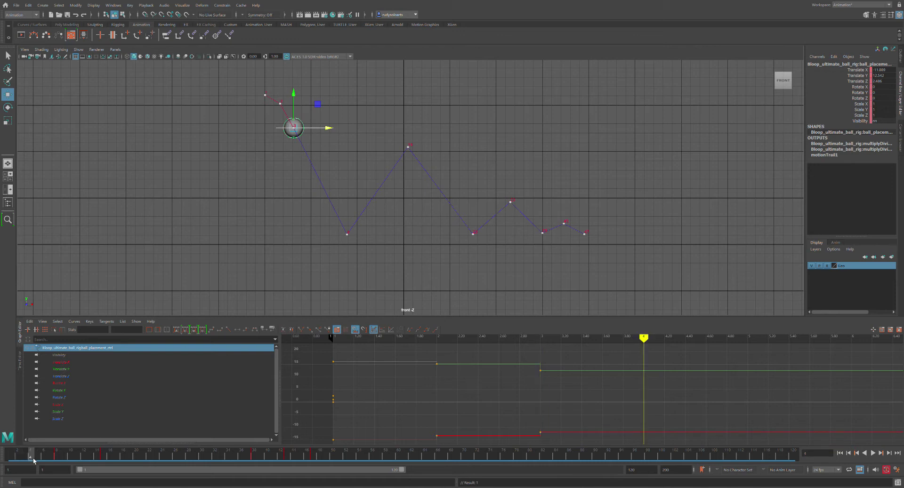
{"action": "left_click_drag", "start_coordinate": [42, 458], "coordinate": [33, 459]}
{"action": "left_click_drag", "start_coordinate": [293, 93], "coordinate": [296, 117]}
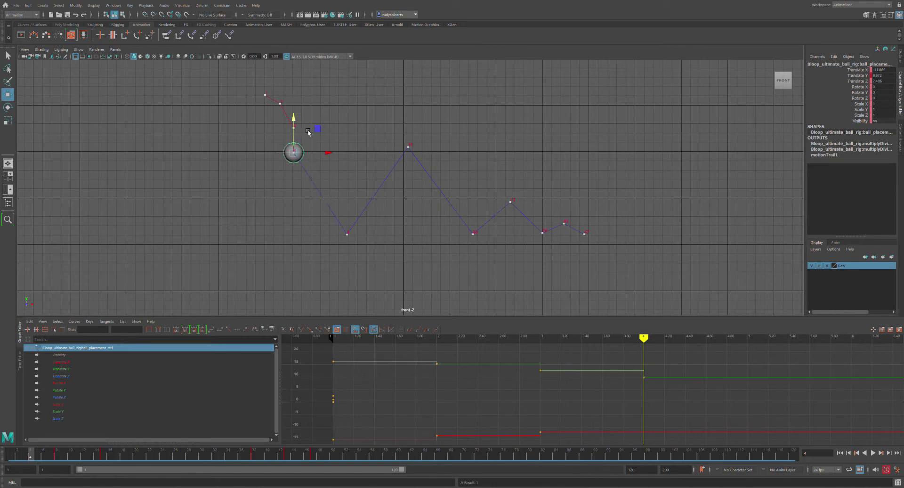
{"action": "left_click_drag", "start_coordinate": [339, 155], "coordinate": [356, 154]}
{"action": "left_click_drag", "start_coordinate": [311, 121], "coordinate": [313, 140]}
{"action": "left_click", "coordinate": [351, 168]}
{"action": "left_click", "coordinate": [350, 170]}
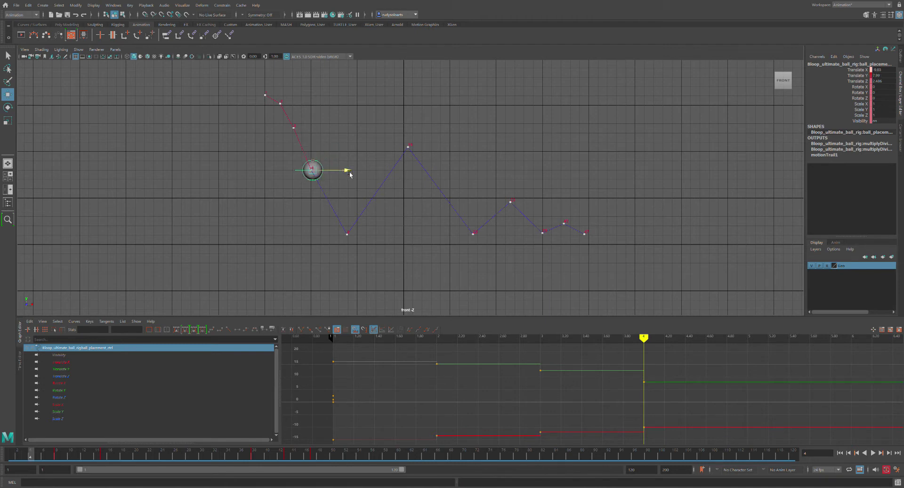
{"action": "left_click_drag", "start_coordinate": [350, 175], "coordinate": [349, 176]}
- Key the falling ball on frame 5 at about X -7.31, Y 2.98, just above the ground contact
{"action": "key", "text": "alt+v"}
{"action": "key", "text": "alt+v"}
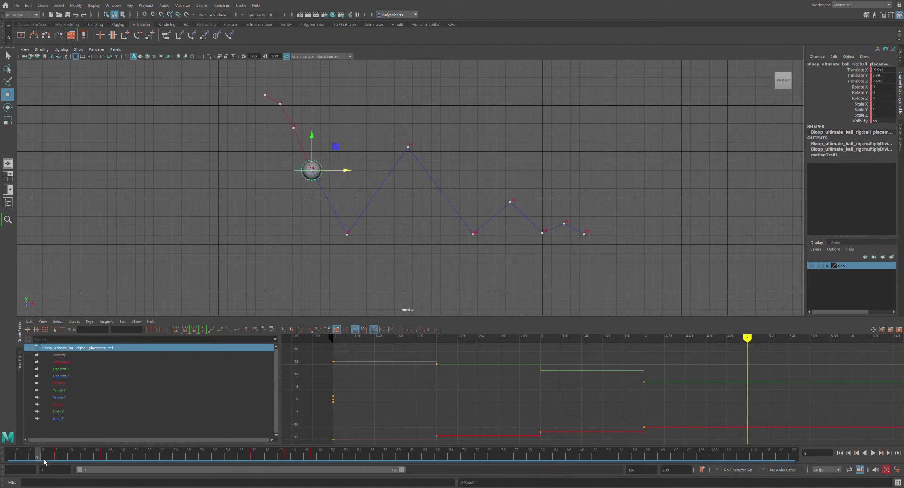
{"action": "left_click_drag", "start_coordinate": [312, 135], "coordinate": [312, 178]}
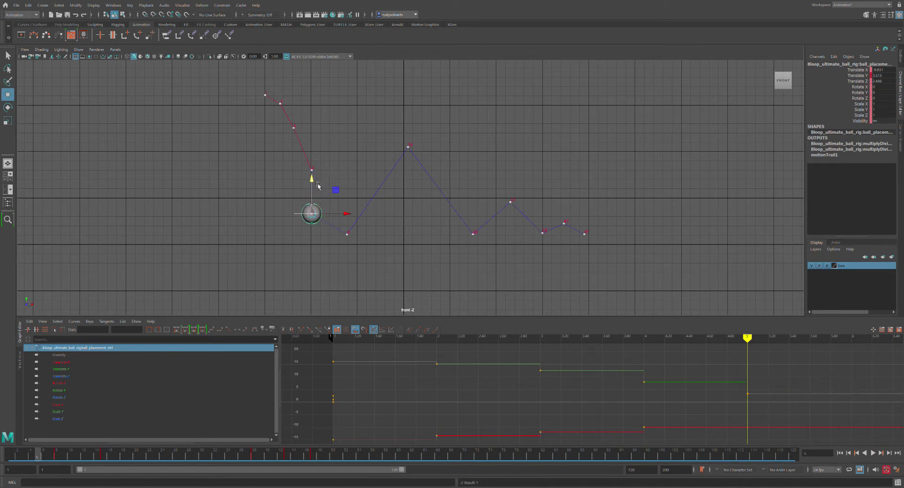
{"action": "left_click_drag", "start_coordinate": [352, 216], "coordinate": [376, 214]}
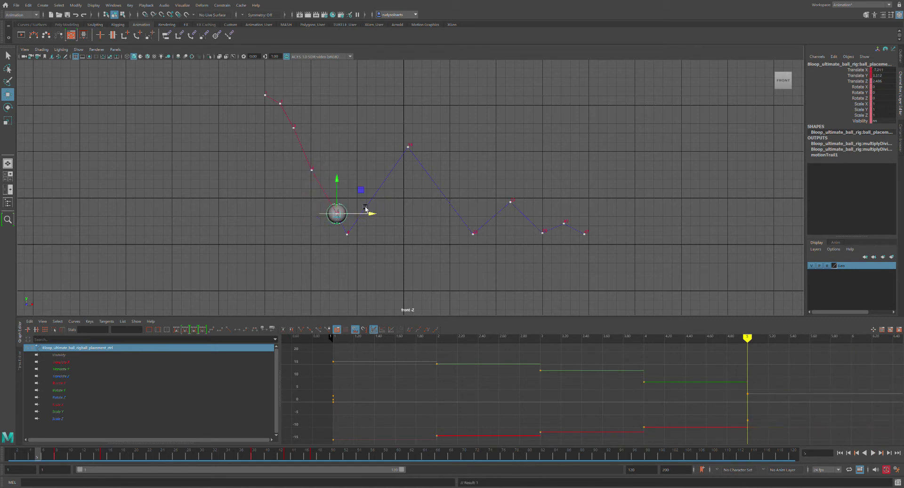
{"action": "left_click_drag", "start_coordinate": [341, 186], "coordinate": [340, 189]}
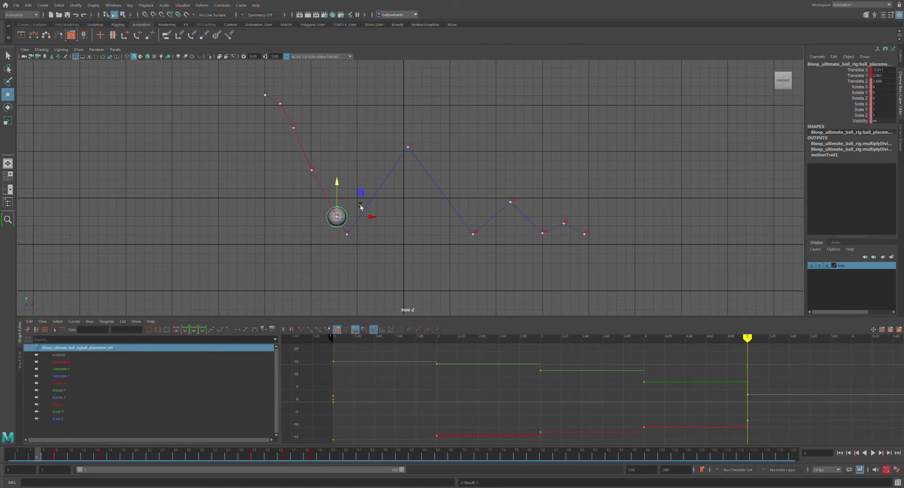
{"action": "left_click", "coordinate": [373, 226]}
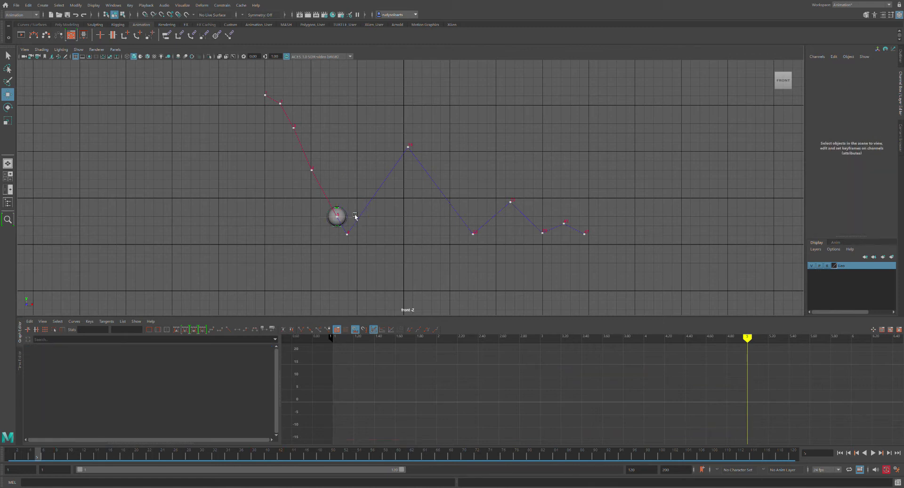
{"action": "left_click", "coordinate": [356, 222]}
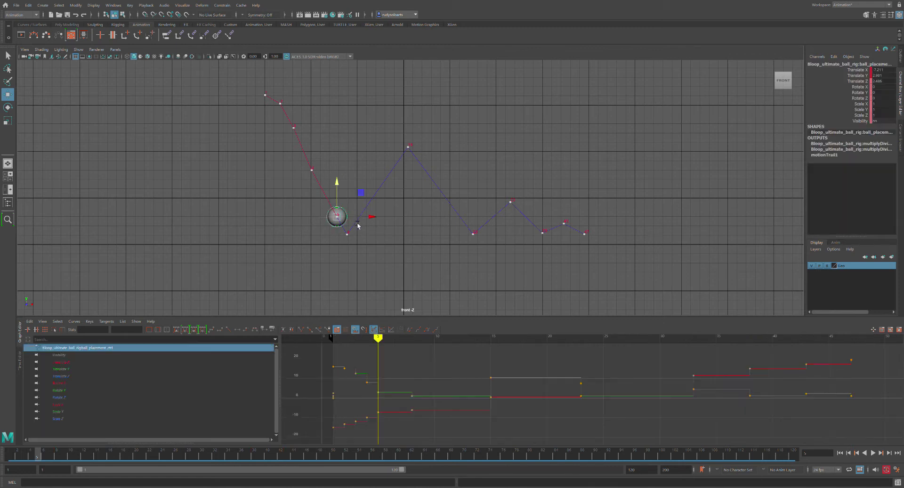
{"action": "left_click_drag", "start_coordinate": [377, 222], "coordinate": [374, 220]}
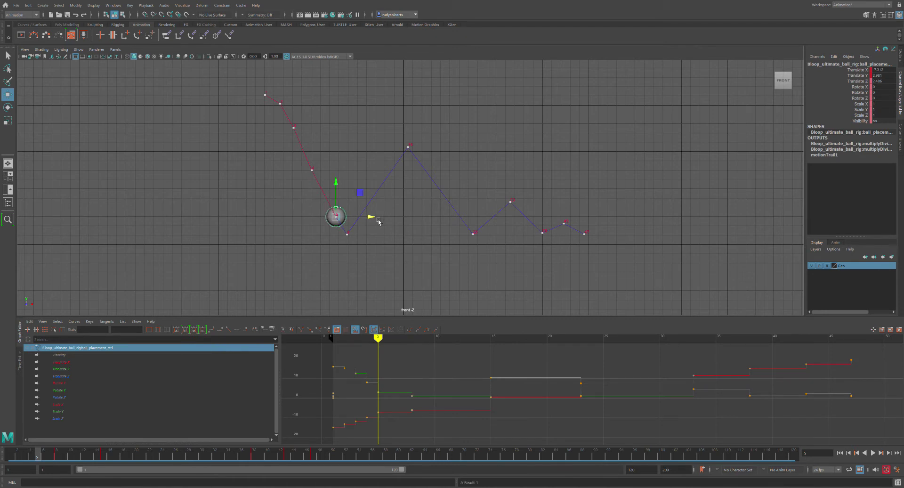
- Shift all keys from frame 8 onward two frames earlier so the first ground contact falls on frame 6
{"action": "left_click", "coordinate": [47, 459]}
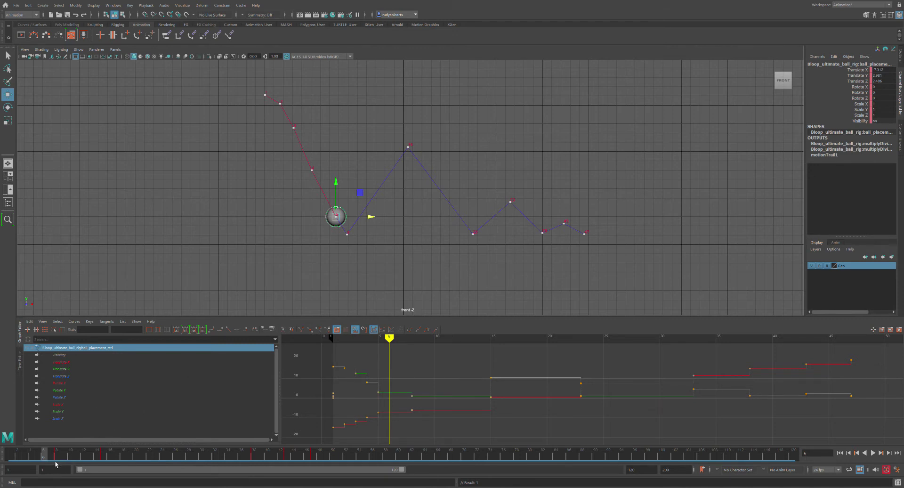
{"action": "left_click", "coordinate": [57, 459]}
{"action": "left_click_drag", "start_coordinate": [58, 459], "coordinate": [343, 462], "text": "shift"}
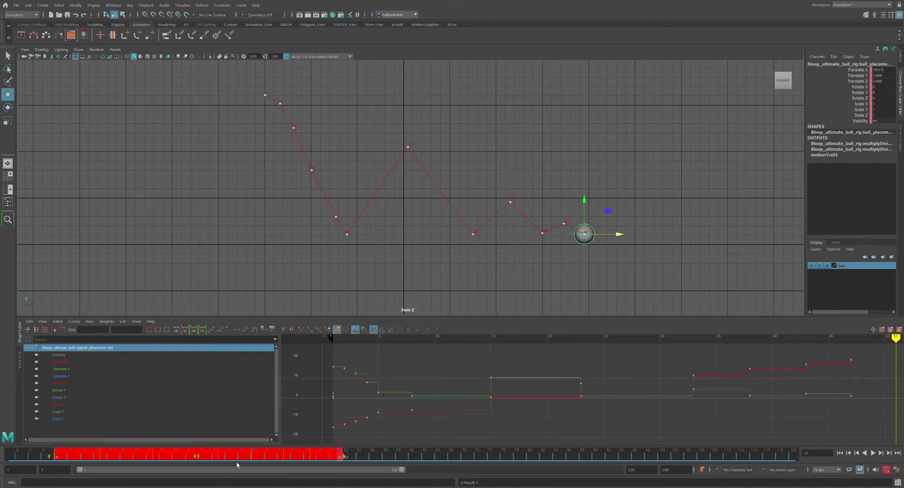
{"action": "left_click_drag", "start_coordinate": [197, 459], "coordinate": [194, 461]}
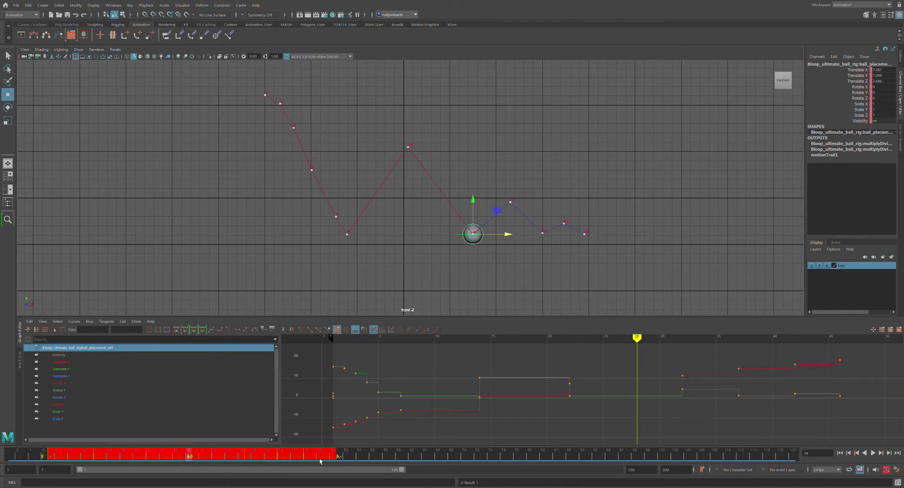
{"action": "left_click", "coordinate": [369, 461]}
{"action": "mouse_move", "coordinate": [369, 460]}
{"action": "left_mouse_down"}
{"action": "mouse_move", "coordinate": [265, 444]}
{"action": "mouse_move", "coordinate": [4, 430]}
{"action": "mouse_move", "coordinate": [57, 438]}
{"action": "mouse_move", "coordinate": [47, 440]}
{"action": "mouse_move", "coordinate": [48, 466]}
{"action": "mouse_move", "coordinate": [72, 456]}
{"action": "mouse_move", "coordinate": [310, 455]}
{"action": "left_mouse_up"}
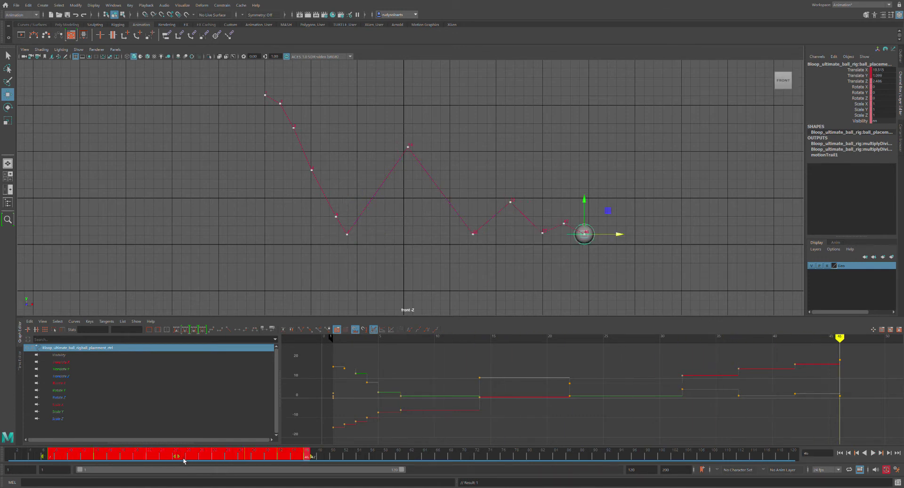
{"action": "left_click_drag", "start_coordinate": [184, 460], "coordinate": [179, 460]}
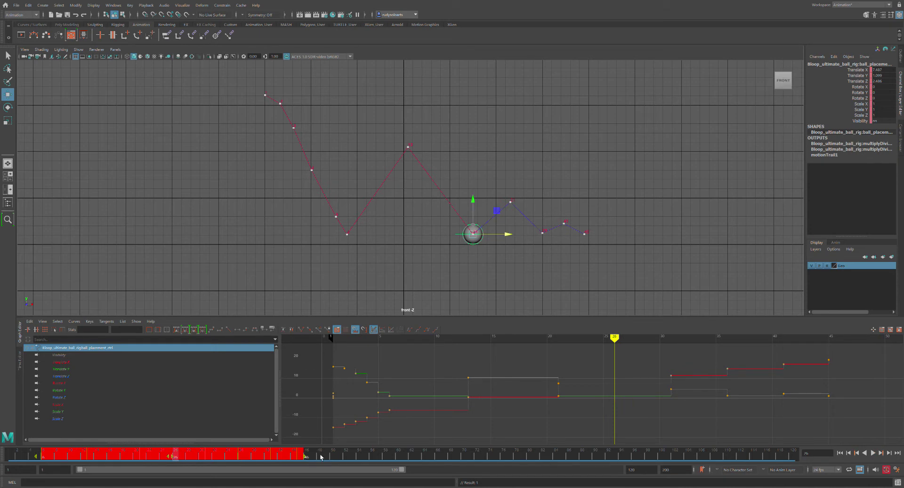
{"action": "left_click", "coordinate": [320, 455]}
- Refine the falling arc by shifting the frame 3 pose to about X -11.71 and the frame 5 pose to about X -7.8
{"action": "mouse_move", "coordinate": [15, 459]}
{"action": "left_mouse_down"}
{"action": "mouse_move", "coordinate": [50, 456]}
{"action": "mouse_move", "coordinate": [11, 450]}
{"action": "mouse_move", "coordinate": [19, 448]}
{"action": "left_mouse_up"}
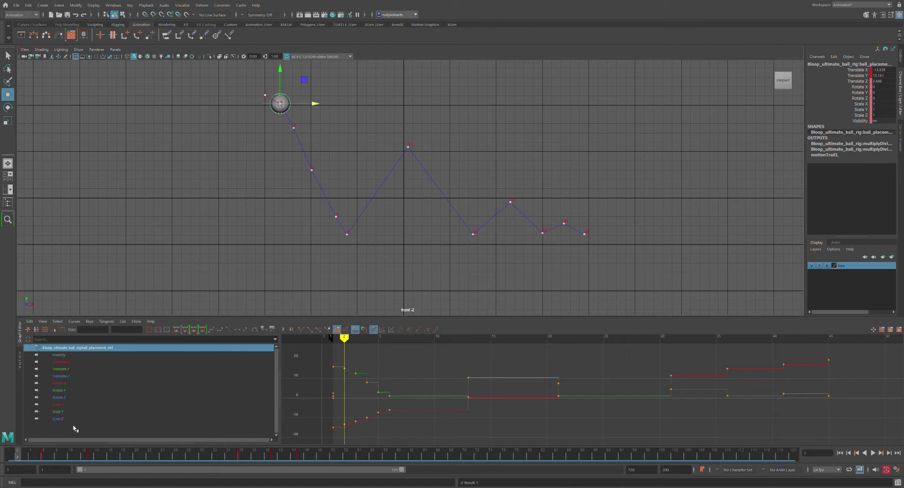
{"action": "left_click", "coordinate": [281, 77]}
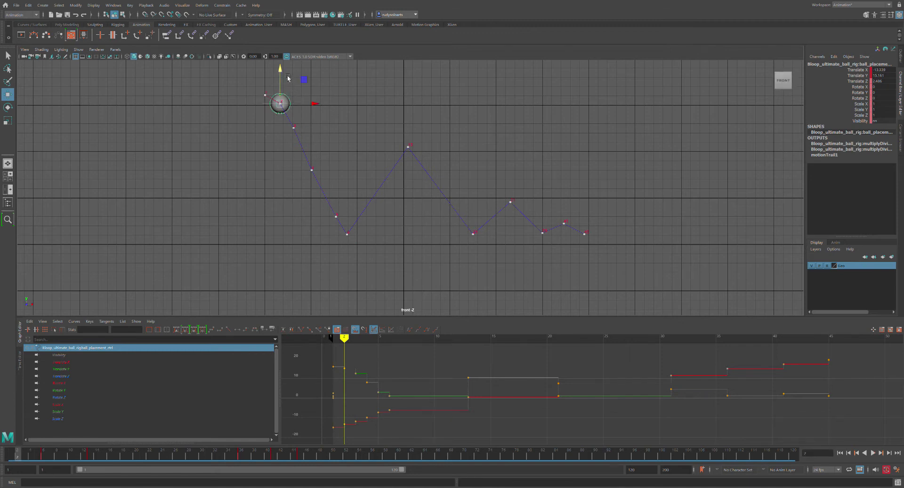
{"action": "left_click", "coordinate": [24, 453]}
{"action": "left_click_drag", "start_coordinate": [328, 130], "coordinate": [330, 134]}
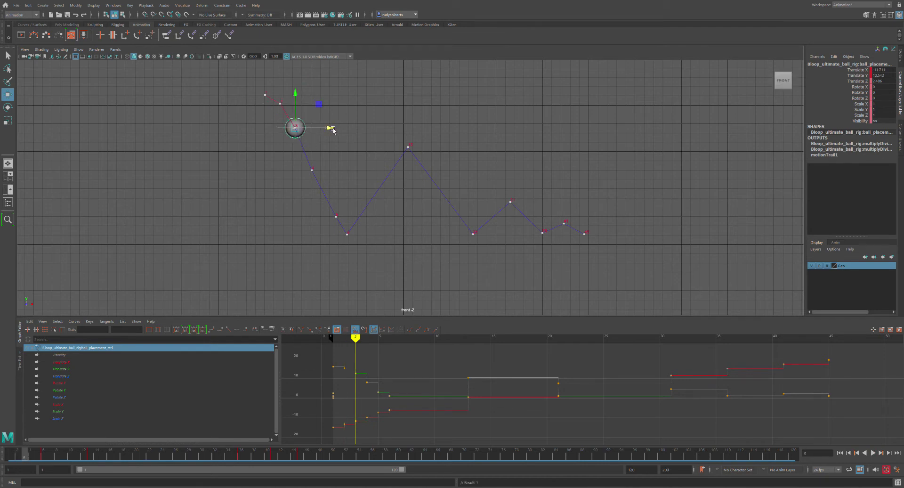
{"action": "left_click", "coordinate": [30, 455]}
{"action": "left_click", "coordinate": [351, 175]}
{"action": "mouse_move", "coordinate": [39, 459]}
{"action": "left_mouse_down"}
{"action": "mouse_move", "coordinate": [49, 455]}
{"action": "mouse_move", "coordinate": [38, 455]}
{"action": "left_mouse_up"}
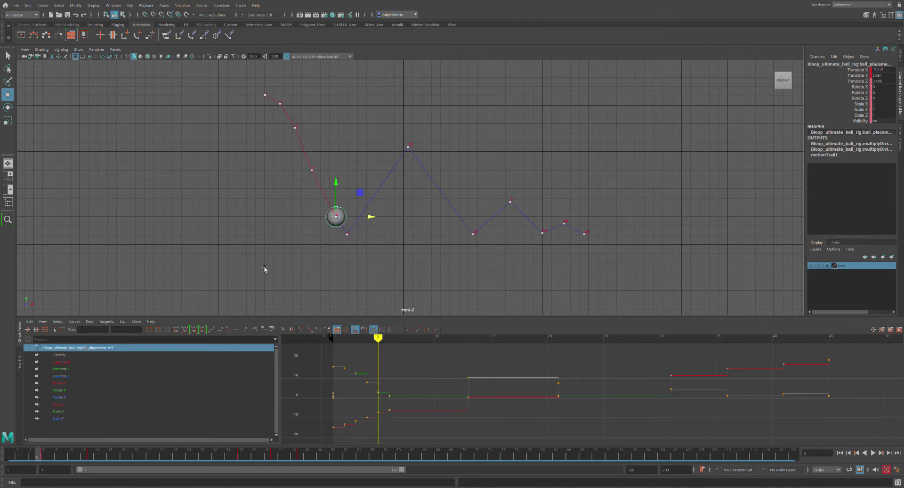
{"action": "left_click_drag", "start_coordinate": [380, 222], "coordinate": [375, 220]}
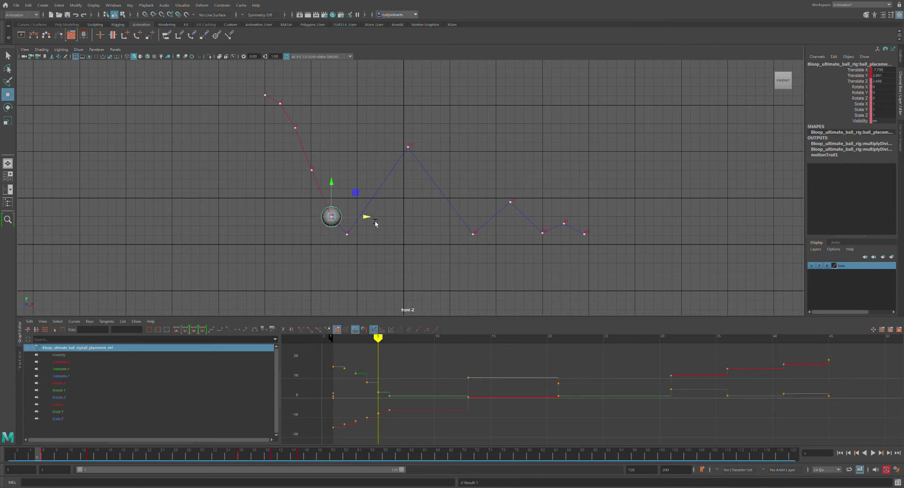
- Shift the first ground contact at frame 6 to about X -7.24 and play back the animation from the start
{"action": "left_click", "coordinate": [46, 459]}
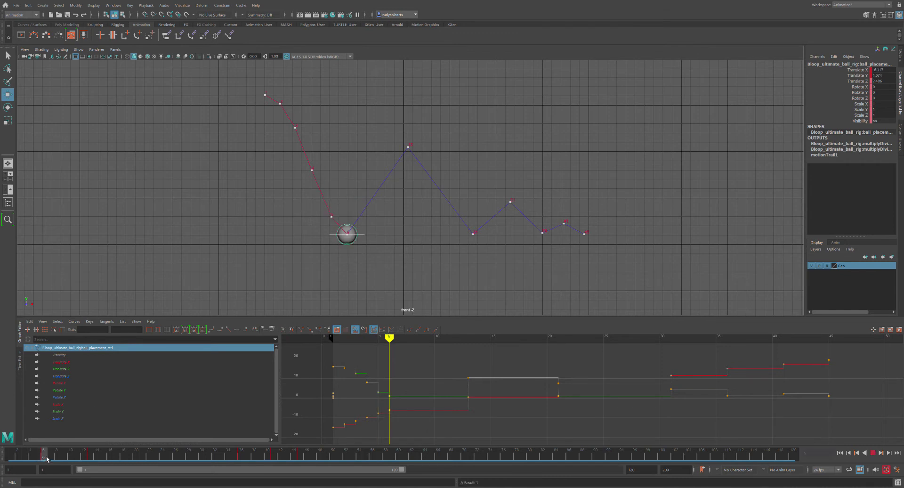
{"action": "left_click_drag", "start_coordinate": [388, 237], "coordinate": [380, 239]}
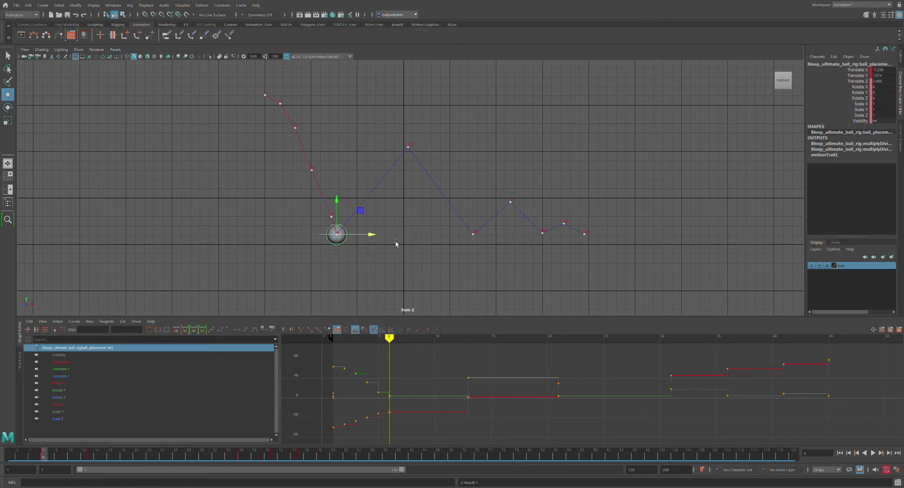
{"action": "key", "text": "alt+shift+v"}
{"action": "key", "text": "alt+v"}
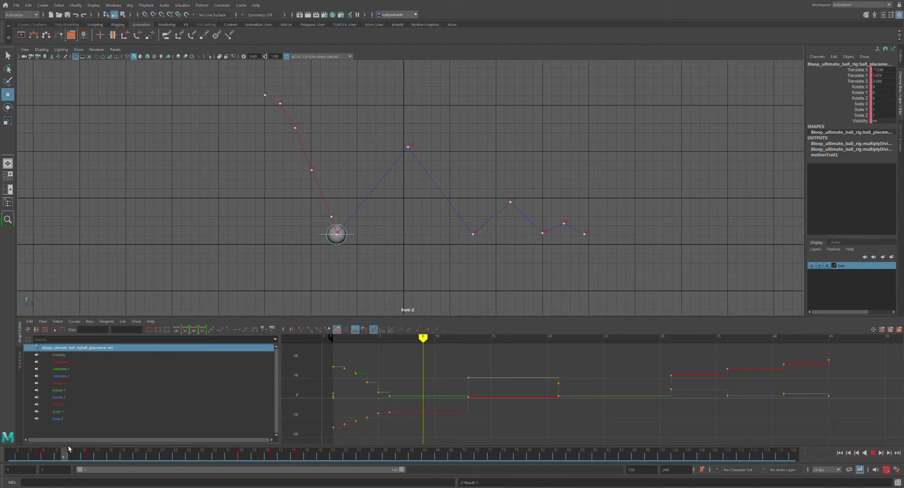
- Return to the first frame and shorten both the playback range and the whole animation range to end at frame 45
{"action": "key", "text": "alt+v"}
{"action": "key", "text": "alt+shift+v"}
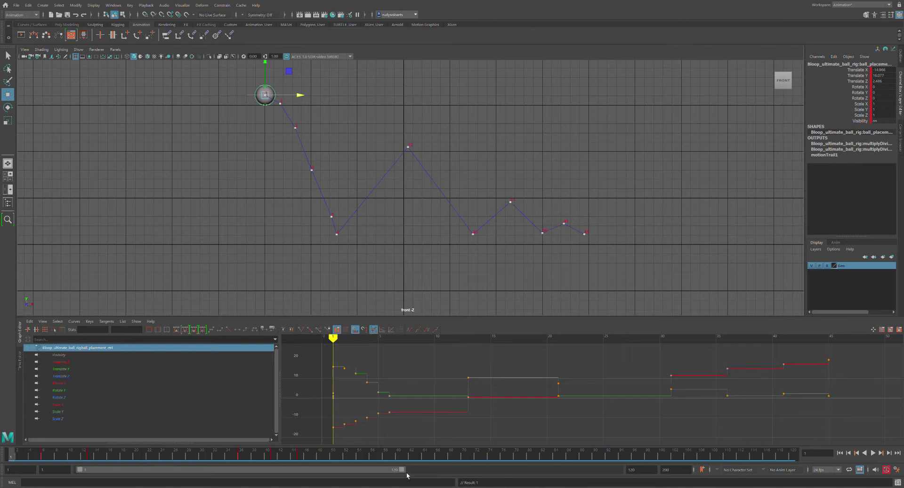
{"action": "left_click_drag", "start_coordinate": [406, 475], "coordinate": [200, 482]}
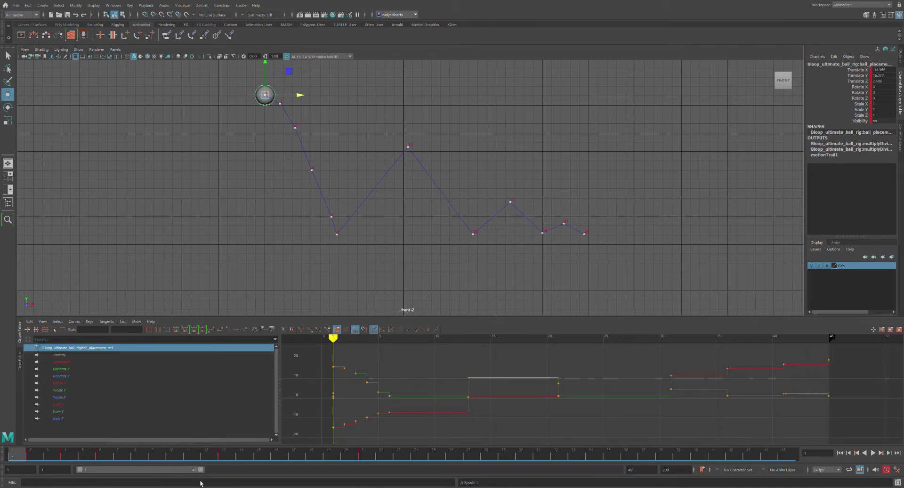
{"action": "left_click_drag", "start_coordinate": [202, 470], "coordinate": [319, 469]}
{"action": "double_click", "coordinate": [654, 471]}
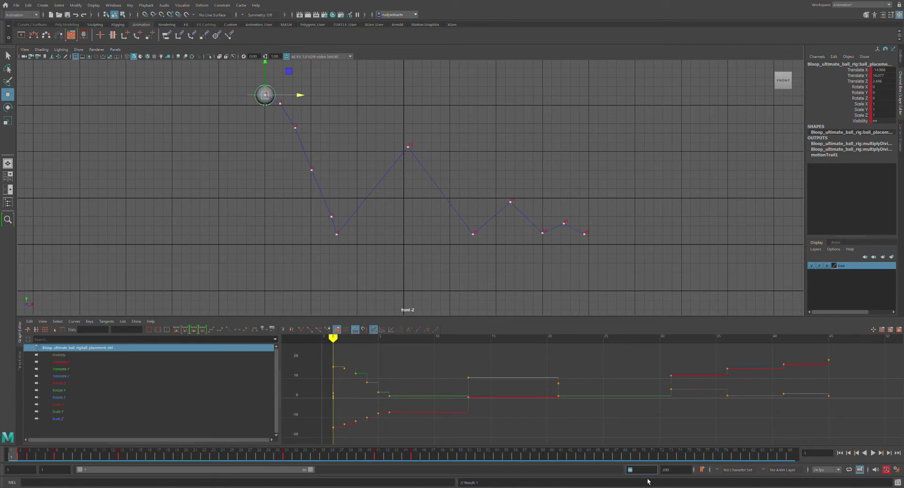
{"action": "type", "text": "45"}
{"action": "key", "text": "Return"}
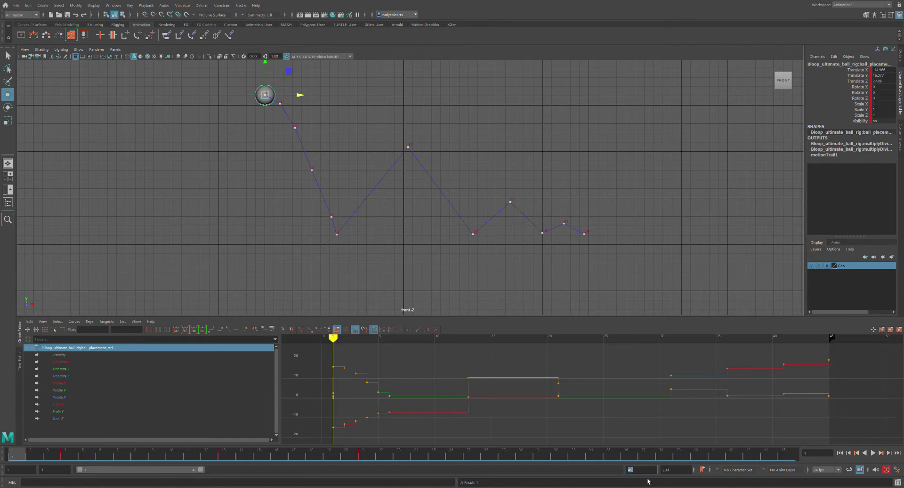
{"action": "left_click", "coordinate": [676, 471]}
{"action": "left_click_drag", "start_coordinate": [204, 474], "coordinate": [240, 459]}
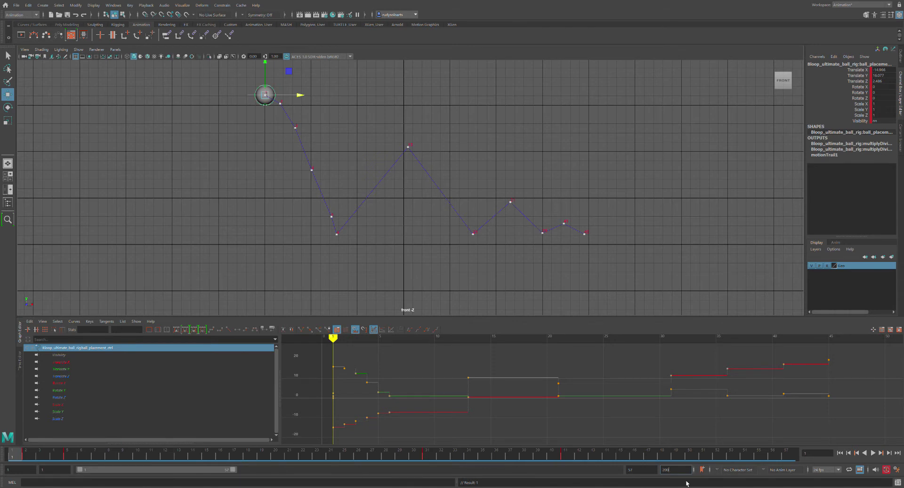
{"action": "type", "text": "45"}
{"action": "key", "text": "Return"}
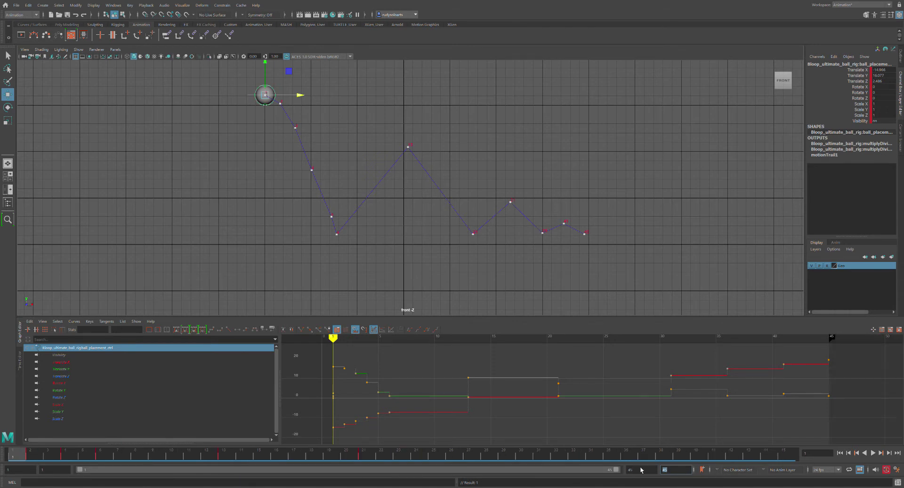
- Play back the animation repeatedly from frame 1 to check the timing of the first fall and contact
{"action": "key", "text": "alt+v"}
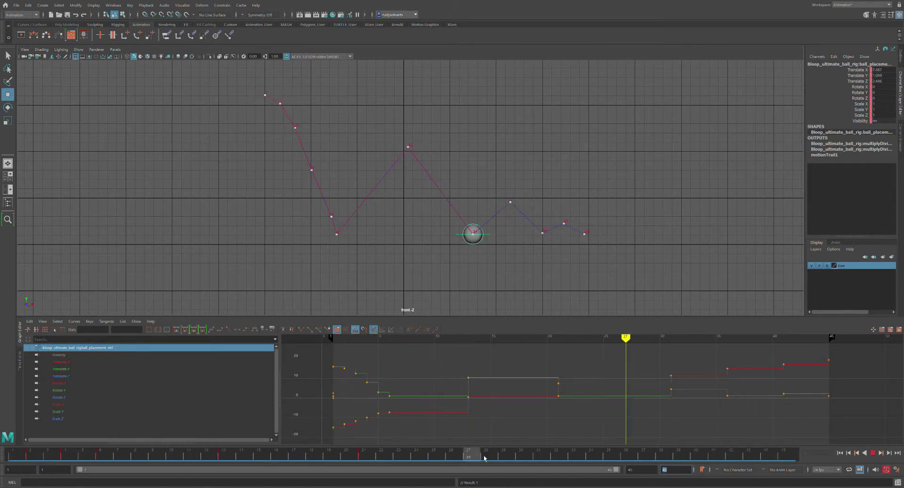
{"action": "key", "text": "alt+v"}
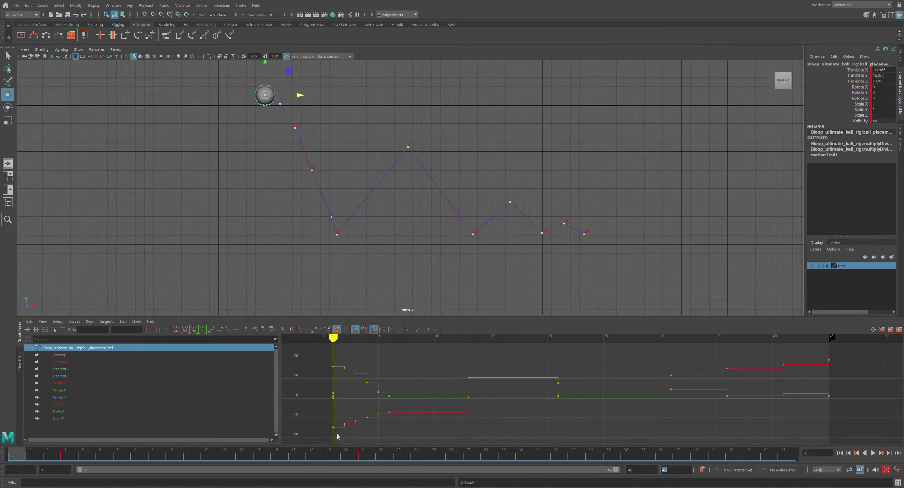
{"action": "left_click", "coordinate": [873, 453]}
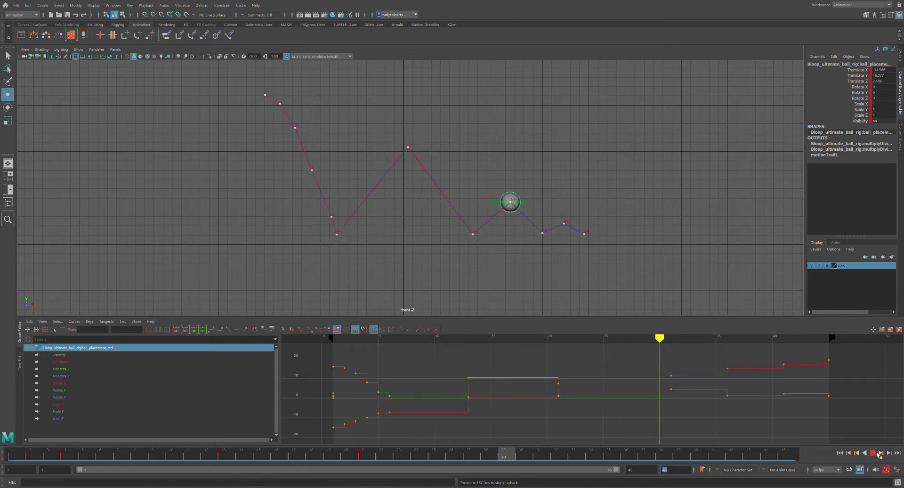
{"action": "left_click", "coordinate": [875, 453]}
{"action": "left_click_drag", "start_coordinate": [268, 457], "coordinate": [5, 436]}
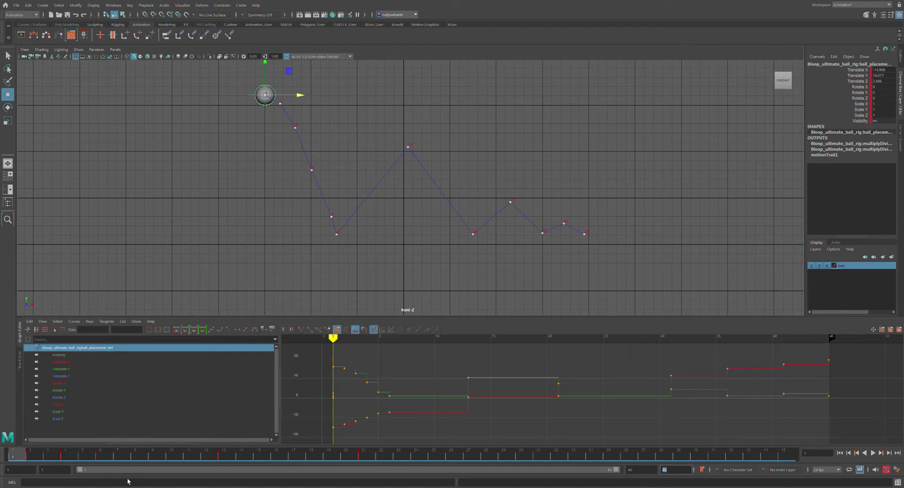
{"action": "left_click", "coordinate": [872, 453]}
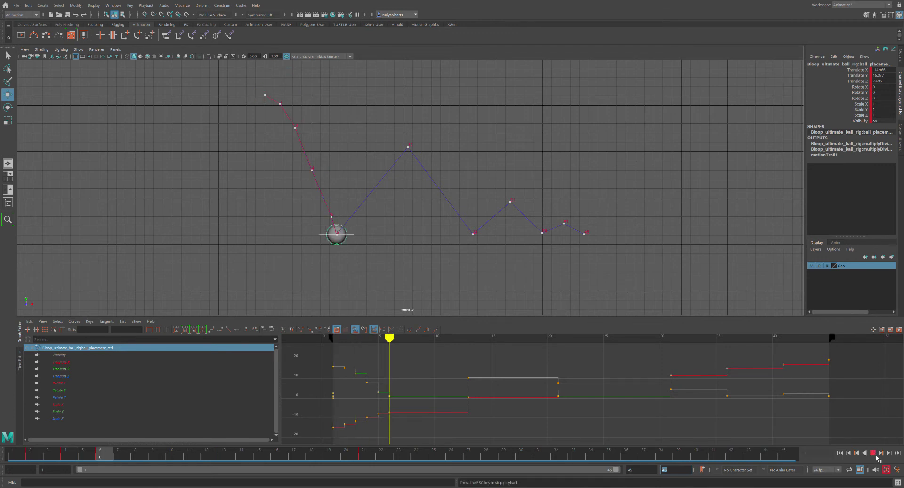
{"action": "left_click_drag", "start_coordinate": [136, 452], "coordinate": [12, 382]}
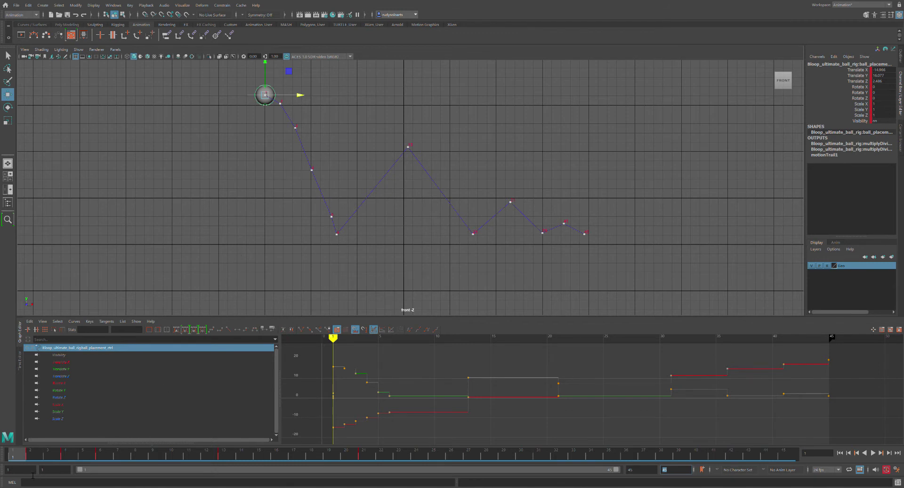
- Key the rebounding ball on frame 7 at about X -5.91 and on frame 8 at about X -4.21, Y 6.41
{"action": "left_click_drag", "start_coordinate": [25, 456], "coordinate": [123, 467]}
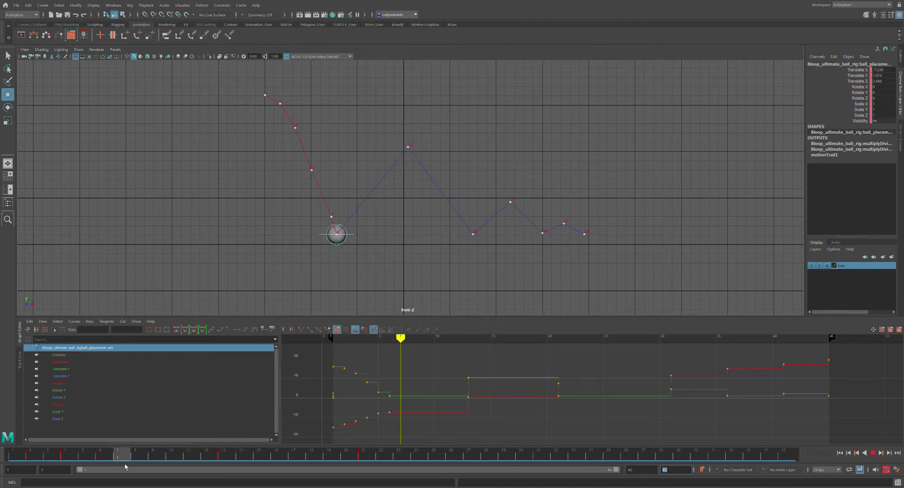
{"action": "left_click_drag", "start_coordinate": [343, 205], "coordinate": [344, 184]}
{"action": "left_click_drag", "start_coordinate": [381, 216], "coordinate": [390, 215]}
{"action": "left_click", "coordinate": [135, 460]}
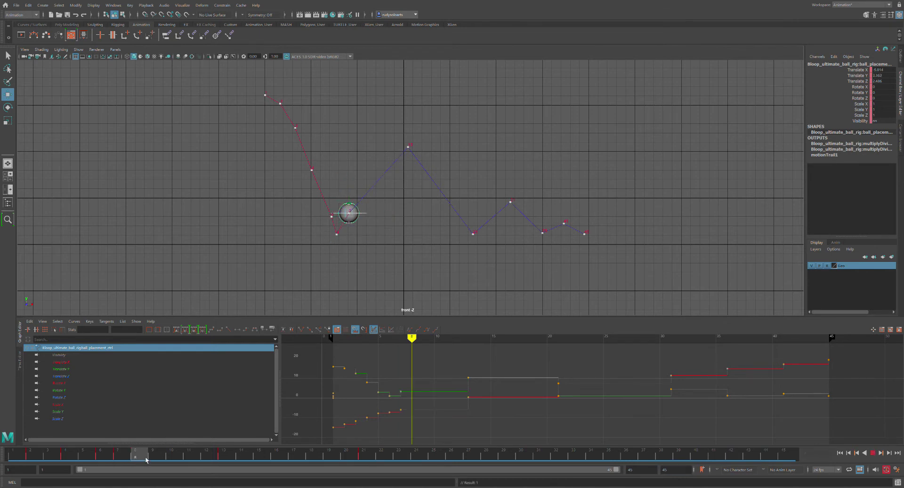
{"action": "left_click_drag", "start_coordinate": [354, 218], "coordinate": [371, 193]}
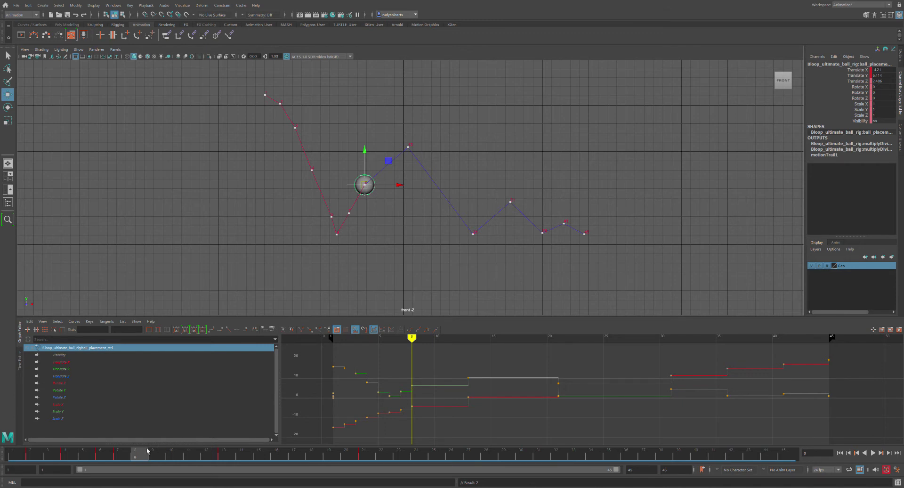
- Steepen the rise by shifting the frame 7 pose to about X -6.37 and the frame 8 pose to about X -5.08
{"action": "left_click", "coordinate": [126, 455]}
{"action": "left_click_drag", "start_coordinate": [355, 184], "coordinate": [353, 186]}
{"action": "left_click_drag", "start_coordinate": [393, 218], "coordinate": [388, 214]}
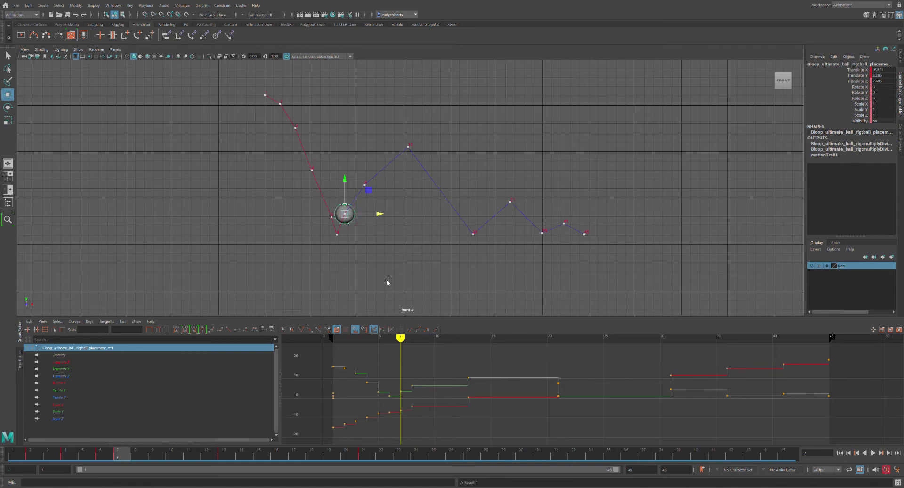
{"action": "left_click", "coordinate": [133, 455]}
{"action": "left_click_drag", "start_coordinate": [395, 185], "coordinate": [397, 189]}
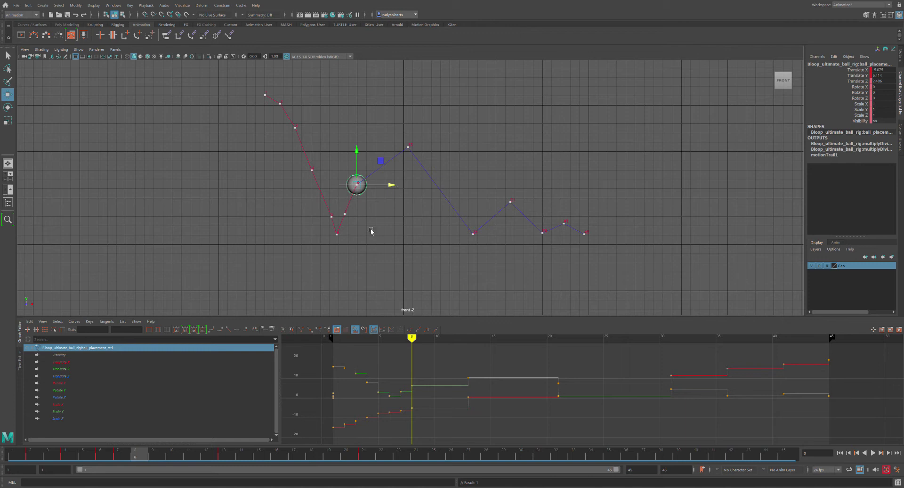
- Key the rising ball on frame 9 at about X -3.83, Y 8.17 and on frame 10 at about X -2.41, Y 9.47
{"action": "left_click", "coordinate": [151, 459]}
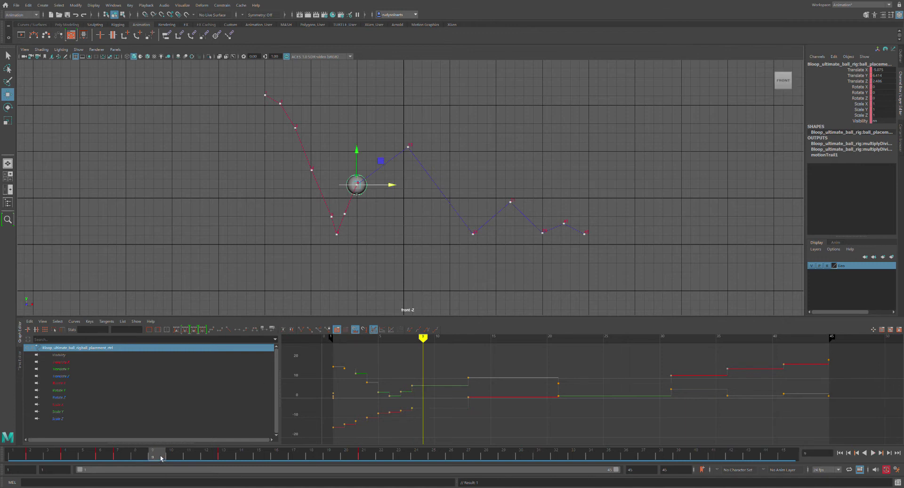
{"action": "left_click_drag", "start_coordinate": [363, 151], "coordinate": [361, 137]}
{"action": "left_click_drag", "start_coordinate": [393, 173], "coordinate": [405, 177]}
{"action": "left_click_drag", "start_coordinate": [371, 140], "coordinate": [372, 135]}
{"action": "left_click_drag", "start_coordinate": [408, 170], "coordinate": [410, 170]}
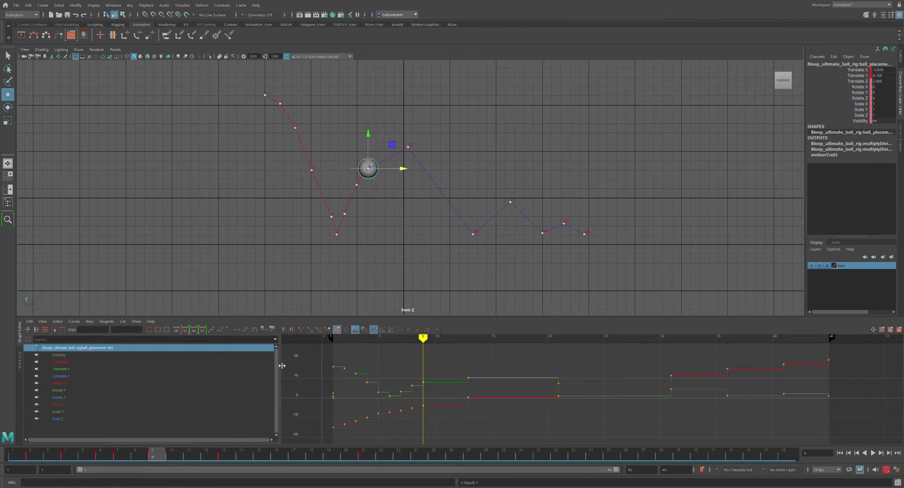
{"action": "left_click", "coordinate": [170, 455]}
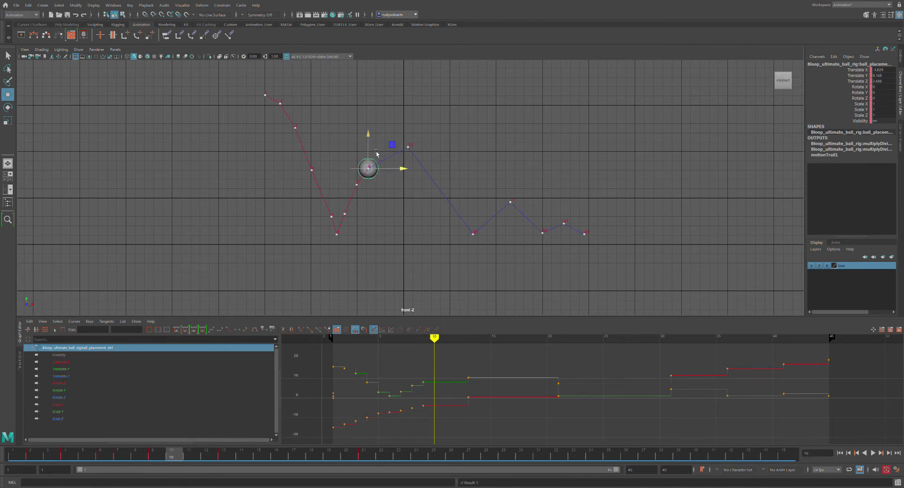
{"action": "left_click_drag", "start_coordinate": [368, 139], "coordinate": [369, 124]}
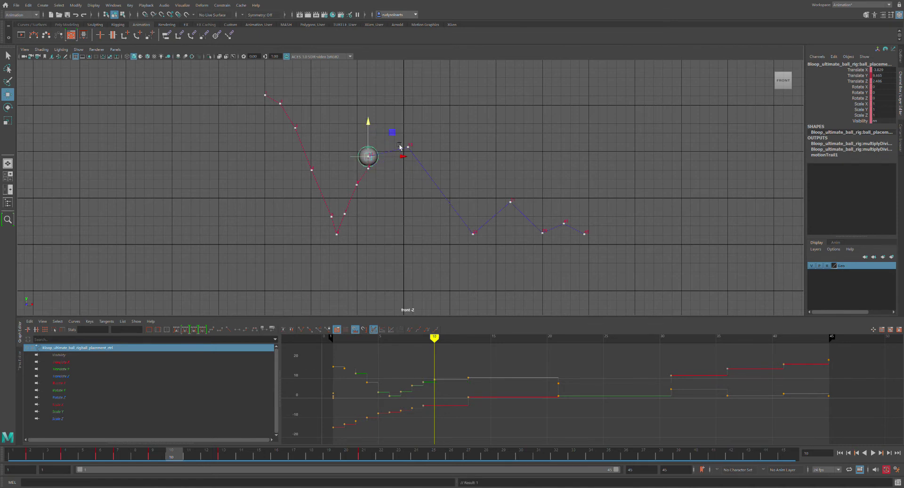
{"action": "left_click_drag", "start_coordinate": [405, 156], "coordinate": [423, 162]}
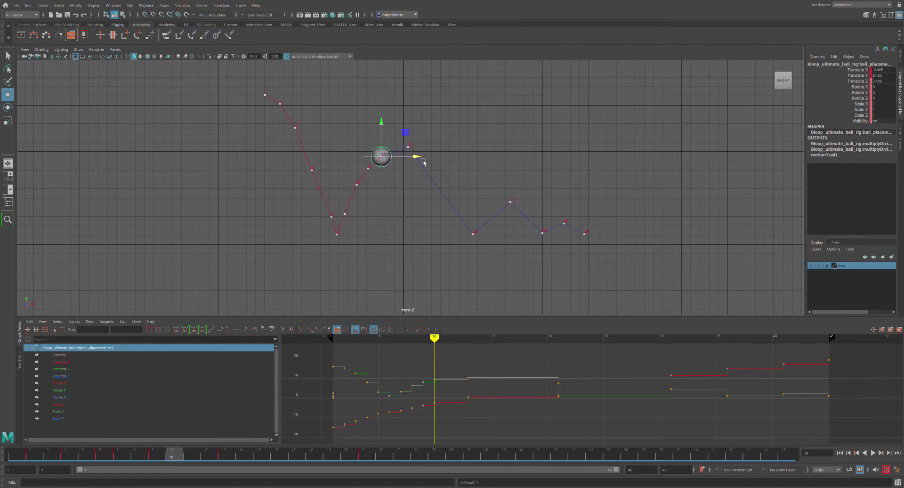
- Key the ball on frame 11 at about X -0.73, Y 10.35, just before the peak of the rebound
{"action": "left_click", "coordinate": [188, 455]}
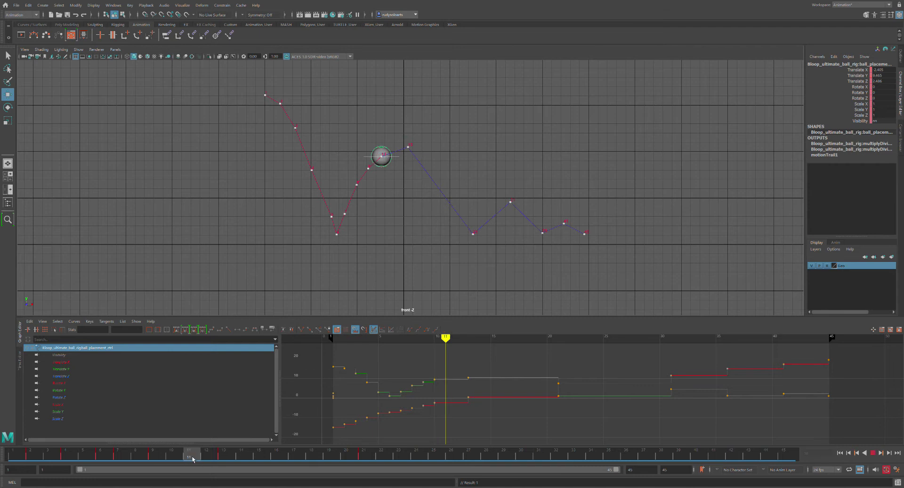
{"action": "left_click_drag", "start_coordinate": [387, 128], "coordinate": [387, 120]}
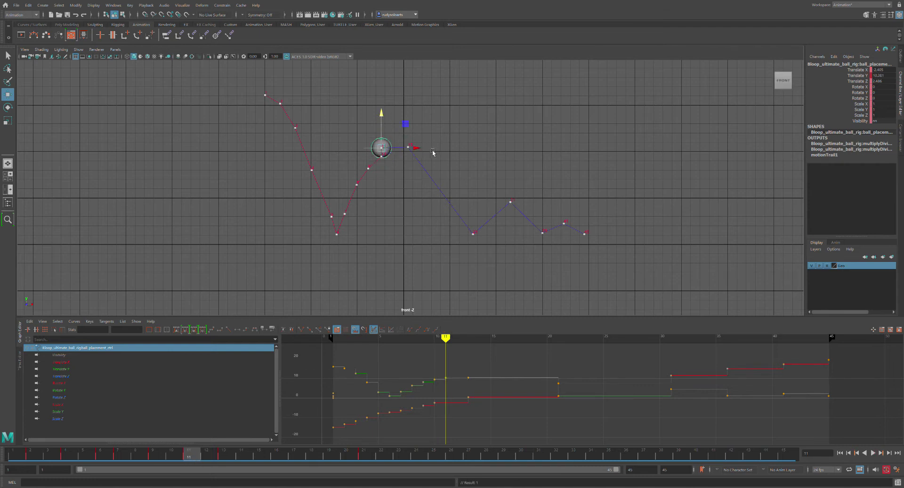
{"action": "left_click_drag", "start_coordinate": [425, 154], "coordinate": [436, 155]}
{"action": "left_click_drag", "start_coordinate": [399, 121], "coordinate": [394, 115]}
{"action": "left_click_drag", "start_coordinate": [436, 152], "coordinate": [440, 152]}
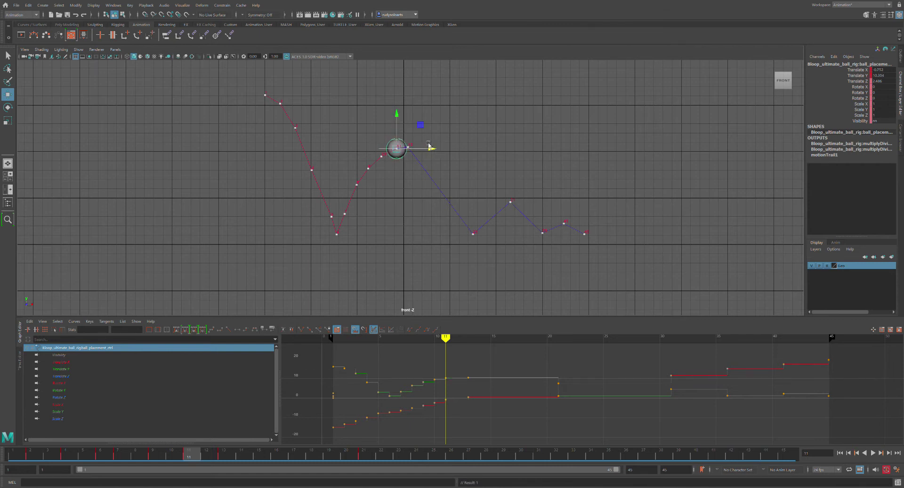
{"action": "left_click_drag", "start_coordinate": [400, 121], "coordinate": [401, 120]}
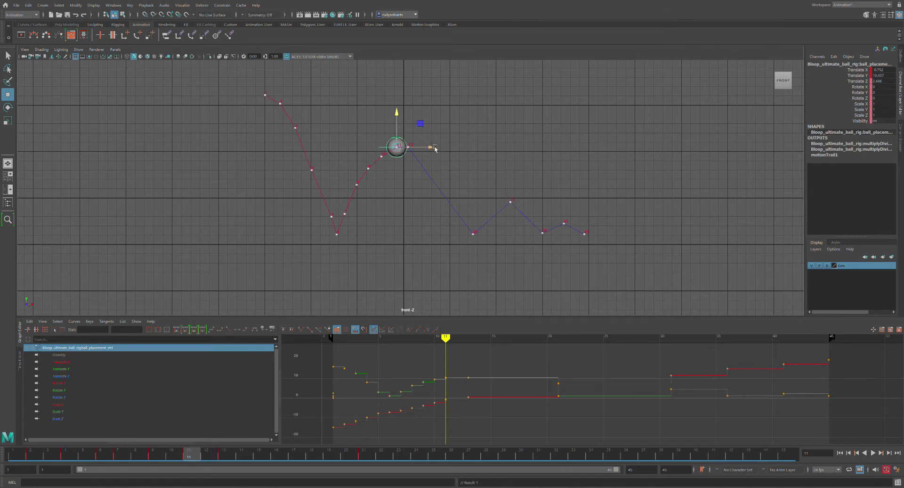
{"action": "left_click_drag", "start_coordinate": [434, 148], "coordinate": [435, 149]}
{"action": "left_click_drag", "start_coordinate": [403, 115], "coordinate": [398, 115]}
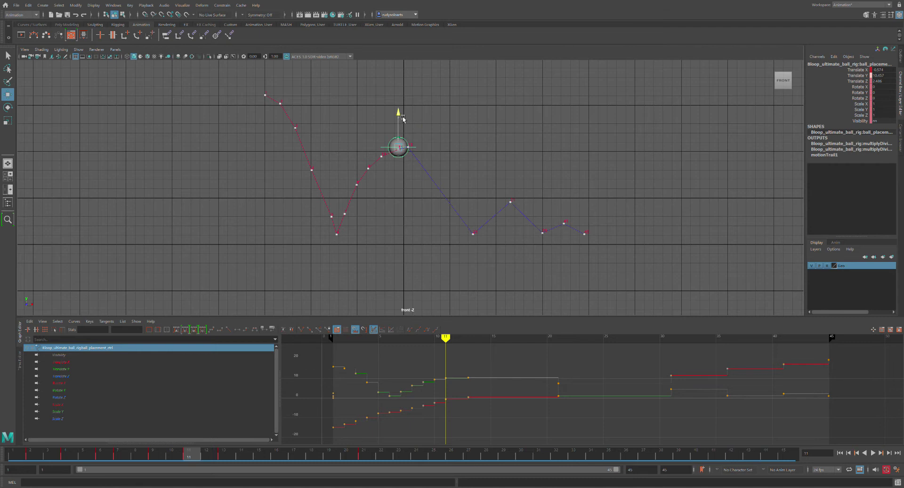
{"action": "left_click_drag", "start_coordinate": [403, 124], "coordinate": [400, 116]}
{"action": "left_click_drag", "start_coordinate": [432, 148], "coordinate": [438, 159]}
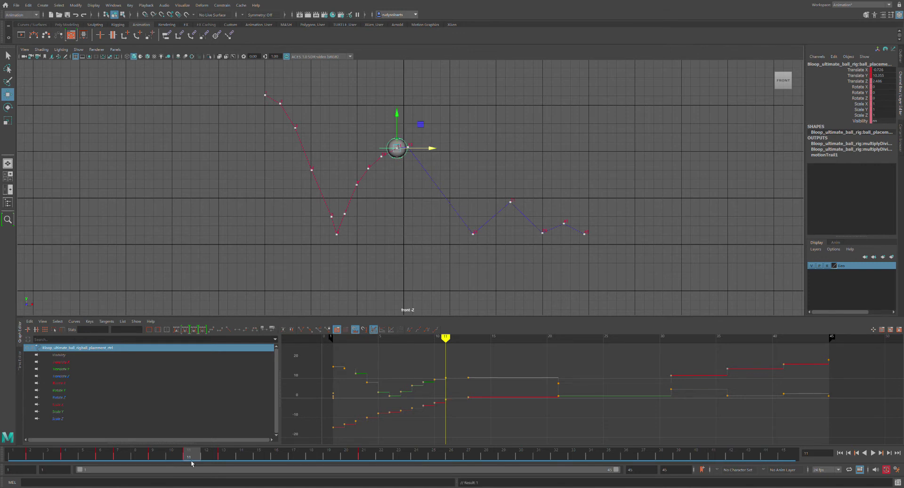
- Try an extra pose on frame 12 at about X -0.19 near the rebound peak, and remove its key
{"action": "left_click_drag", "start_coordinate": [203, 461], "coordinate": [208, 461]}
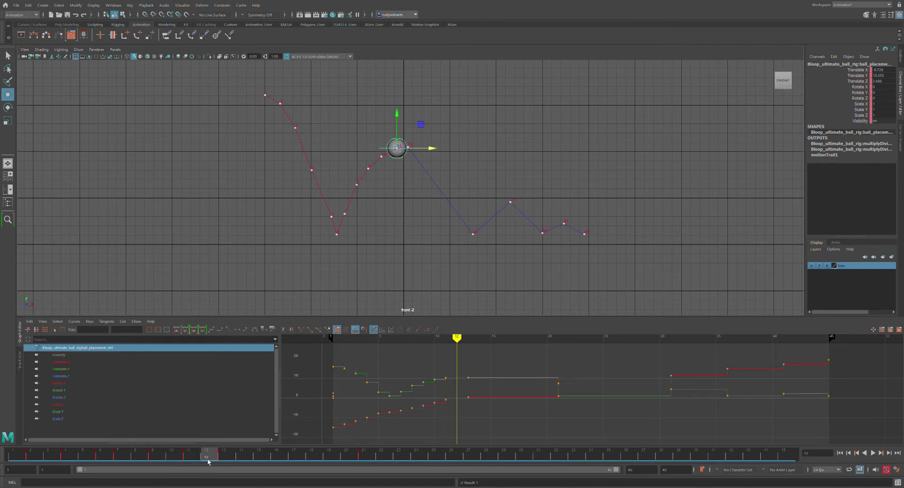
{"action": "left_click_drag", "start_coordinate": [433, 155], "coordinate": [438, 155]}
{"action": "left_click", "coordinate": [404, 118]}
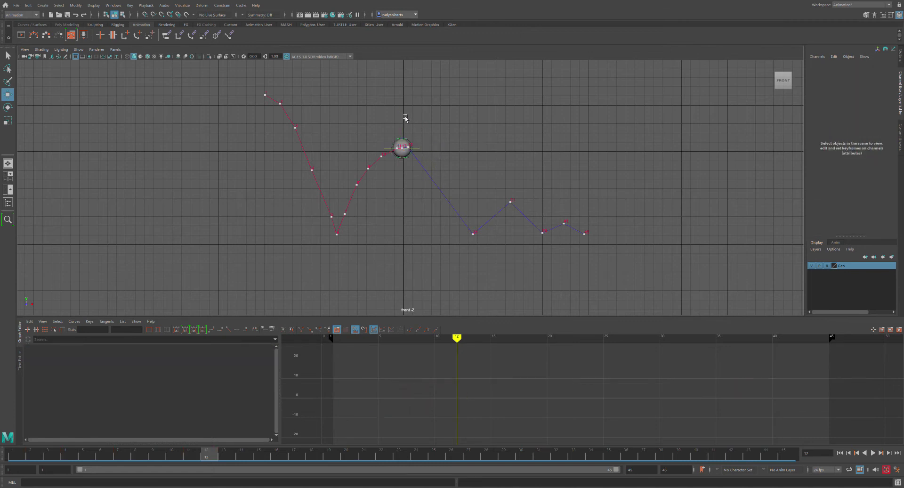
{"action": "key", "text": "ctrl+z"}
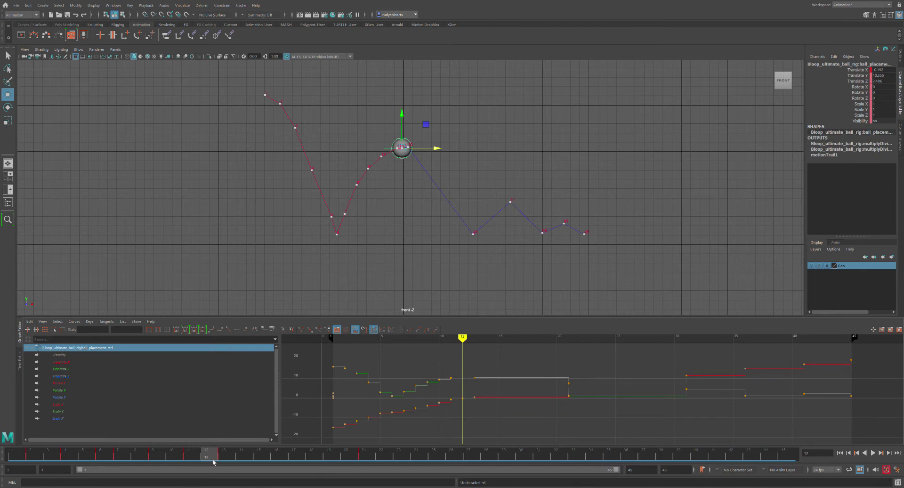
{"action": "key", "text": "ctrl+x"}
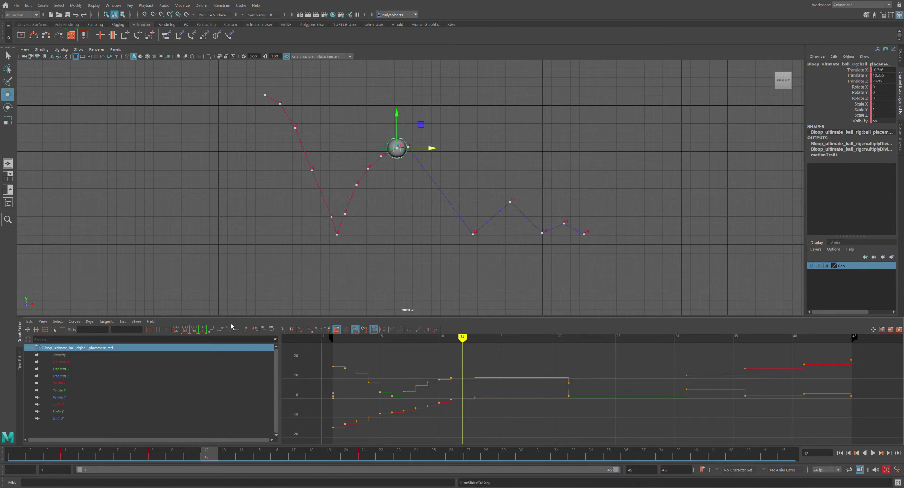
- Shift all keys from frame 13 onward one frame earlier so the rebound peak falls on frame 12, and play back the animation
{"action": "left_click", "coordinate": [231, 457]}
{"action": "left_click_drag", "start_coordinate": [231, 458], "coordinate": [783, 460], "text": "shift"}
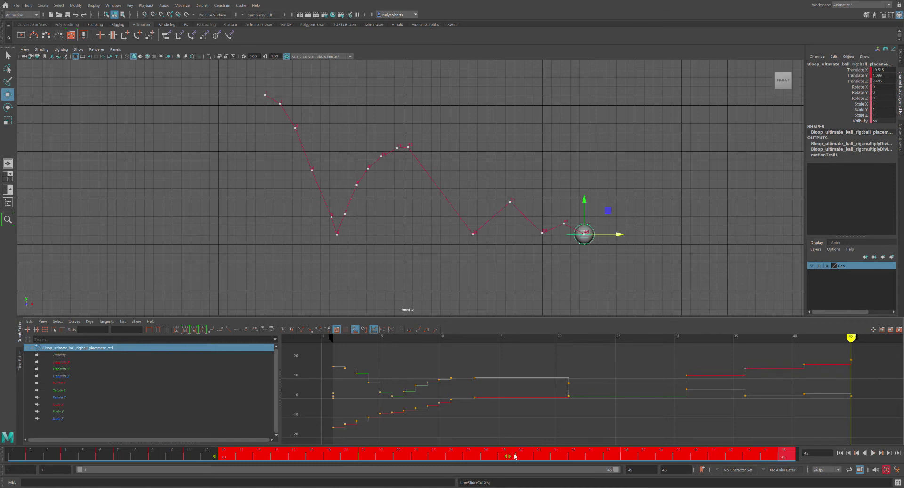
{"action": "left_click_drag", "start_coordinate": [511, 459], "coordinate": [505, 460]}
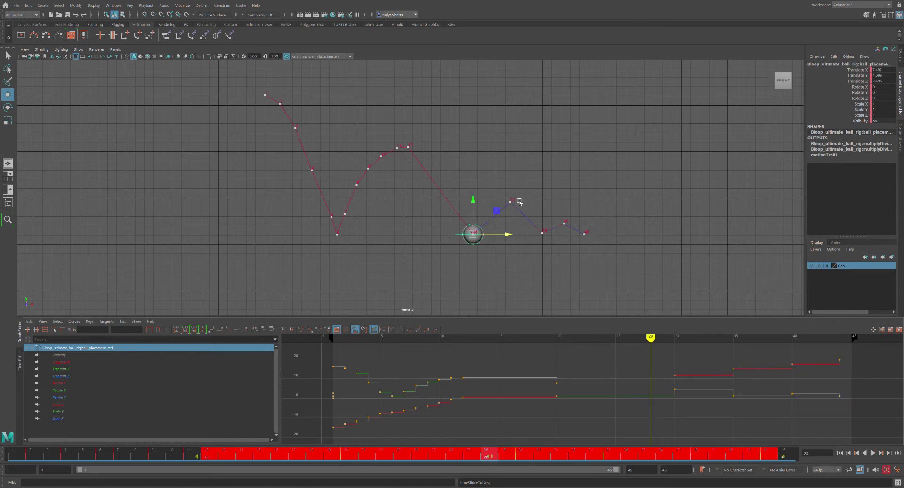
{"action": "left_click", "coordinate": [517, 182]}
{"action": "key", "text": "alt+v"}
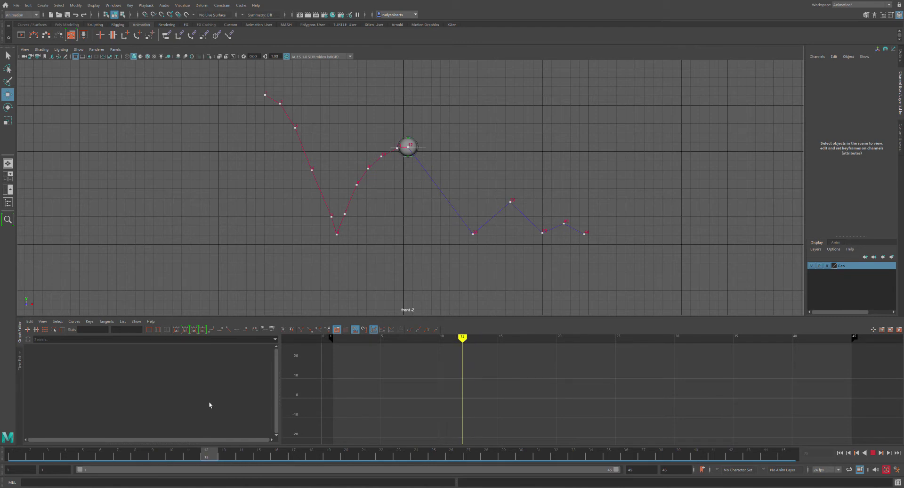
- Play back the bounce, and key the ball on frame 13 at about X 1.56, Y 10.36, just past the rebound peak
{"action": "key", "text": "alt+shift+v"}
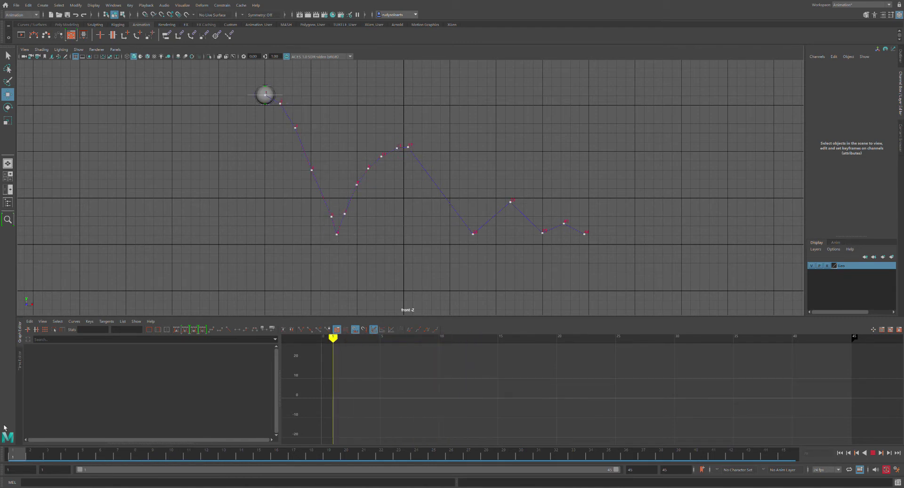
{"action": "left_click", "coordinate": [873, 453]}
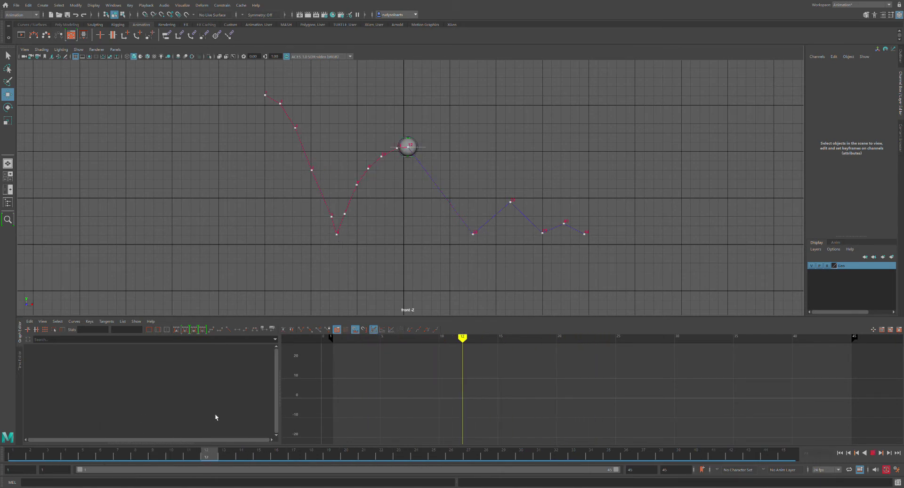
{"action": "key", "text": "alt+v"}
{"action": "left_click", "coordinate": [233, 458]}
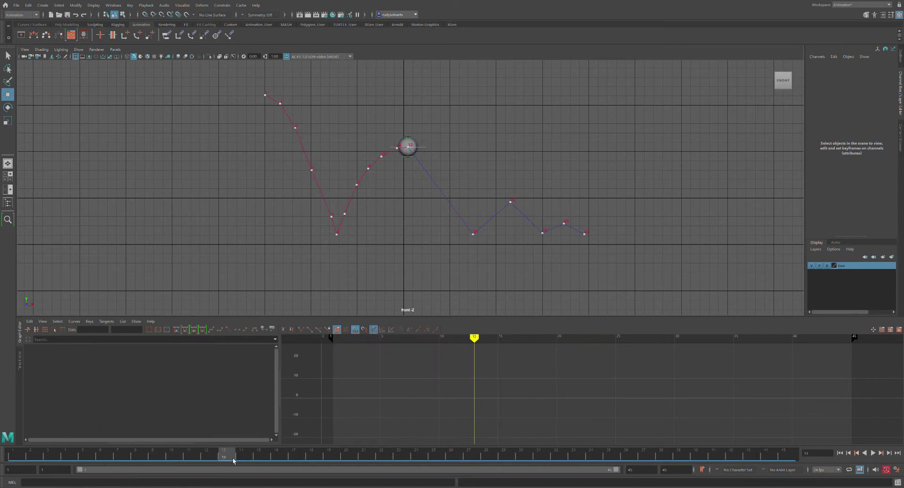
{"action": "left_click", "coordinate": [434, 151]}
{"action": "left_click_drag", "start_coordinate": [450, 151], "coordinate": [460, 151]}
{"action": "left_click_drag", "start_coordinate": [426, 117], "coordinate": [428, 119]}
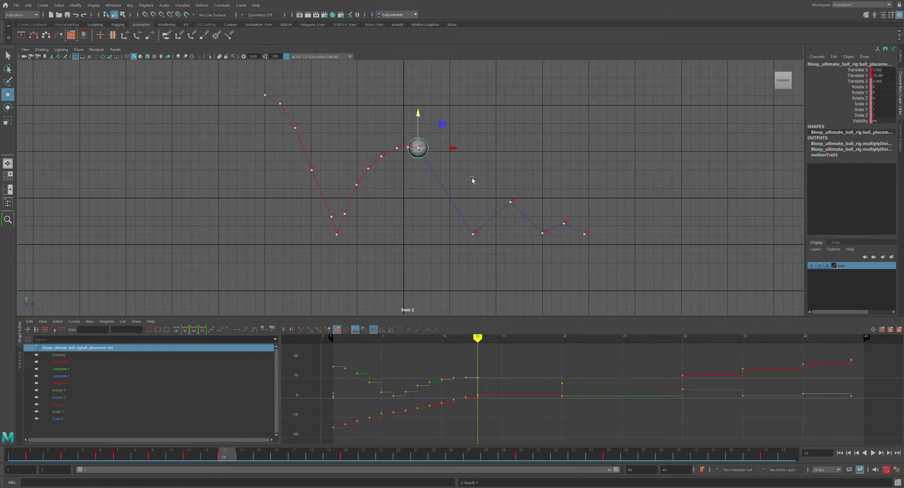
- Key the falling ball on frame 14 at about X 3.07, Y 8.95
{"action": "left_click_drag", "start_coordinate": [228, 459], "coordinate": [240, 456]}
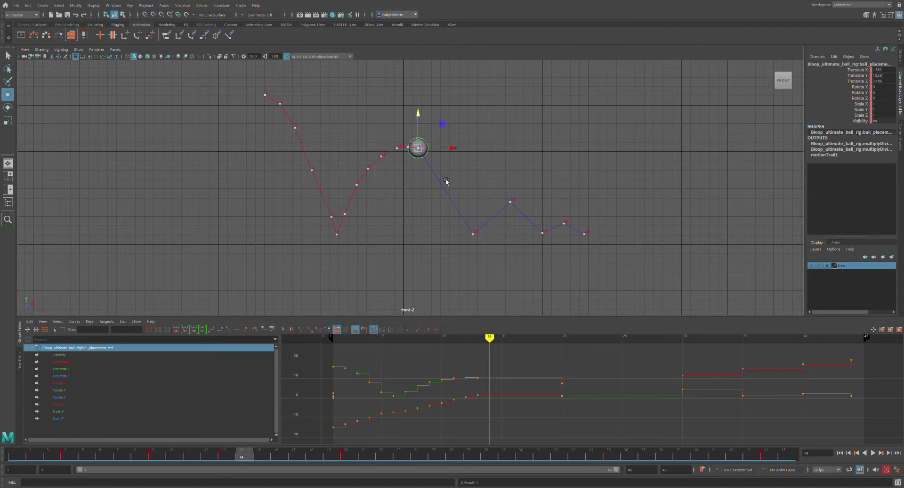
{"action": "left_click_drag", "start_coordinate": [427, 118], "coordinate": [427, 130]}
{"action": "left_click_drag", "start_coordinate": [460, 165], "coordinate": [473, 165]}
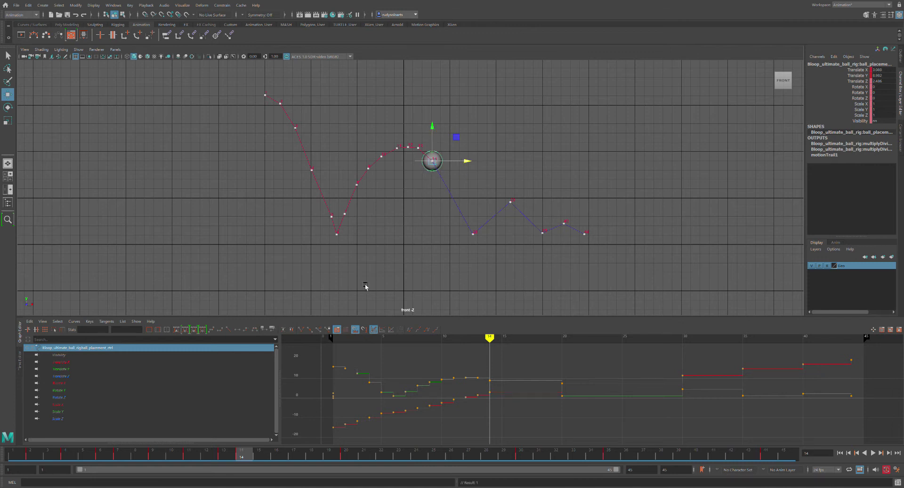
- Key the falling ball on frame 15 at about X 4.54, Y 6.59
{"action": "left_click", "coordinate": [259, 454]}
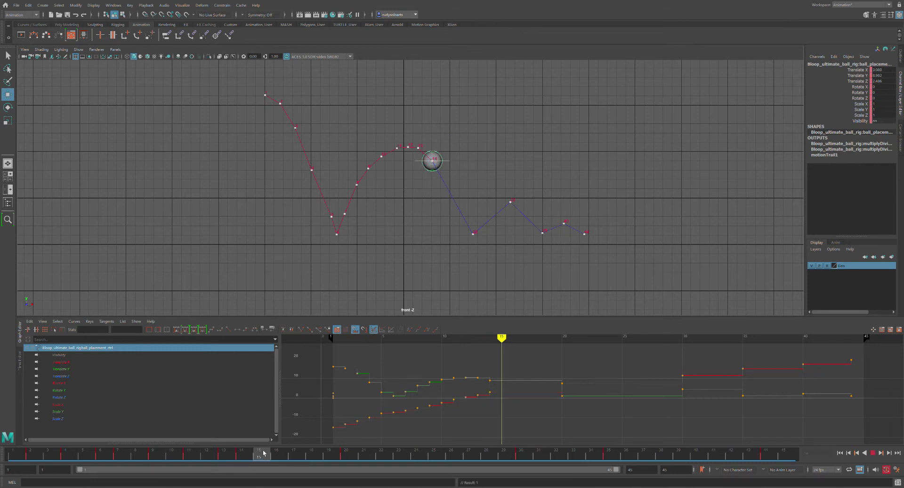
{"action": "left_click_drag", "start_coordinate": [433, 132], "coordinate": [439, 156]}
{"action": "left_click_drag", "start_coordinate": [470, 185], "coordinate": [485, 186]}
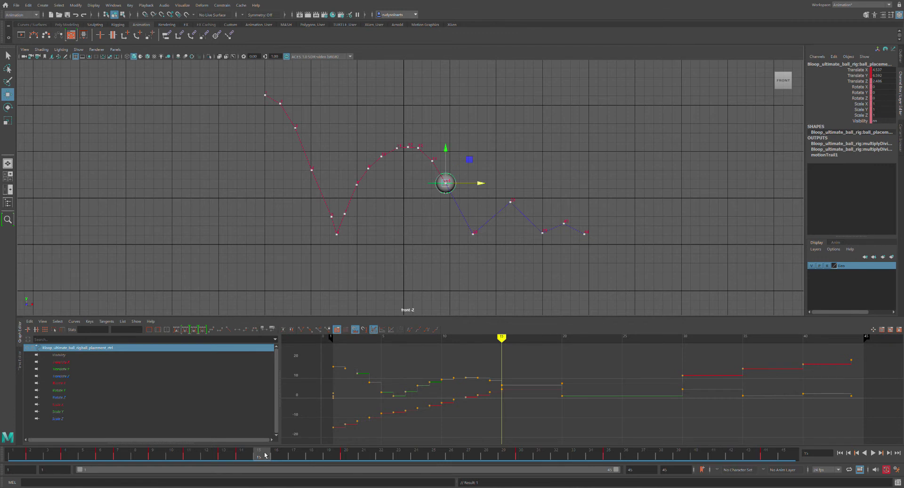
- Key the falling ball on frame 16 at about X 5.76, Y 3.74
{"action": "left_click", "coordinate": [280, 456]}
{"action": "left_click_drag", "start_coordinate": [453, 160], "coordinate": [451, 185]}
{"action": "left_click_drag", "start_coordinate": [487, 214], "coordinate": [500, 216]}
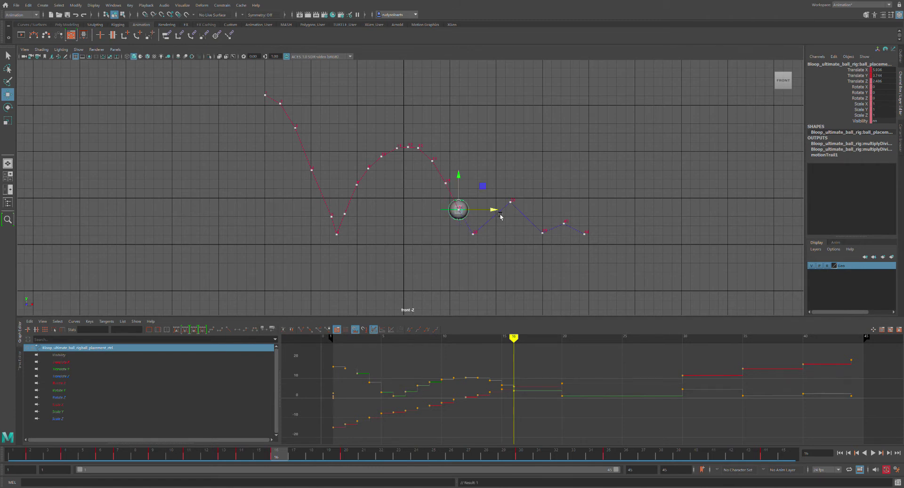
{"action": "left_click_drag", "start_coordinate": [498, 216], "coordinate": [496, 215]}
{"action": "left_click_drag", "start_coordinate": [281, 460], "coordinate": [299, 458]}
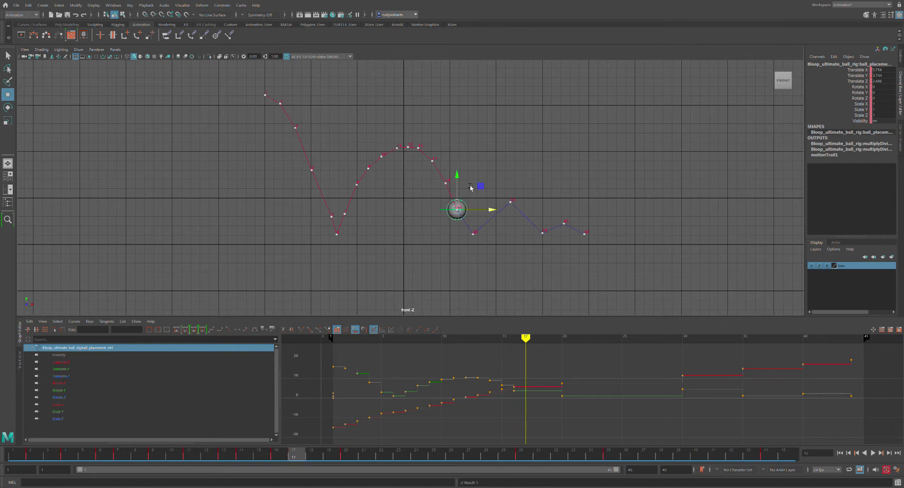
{"action": "left_click_drag", "start_coordinate": [458, 175], "coordinate": [460, 207]}
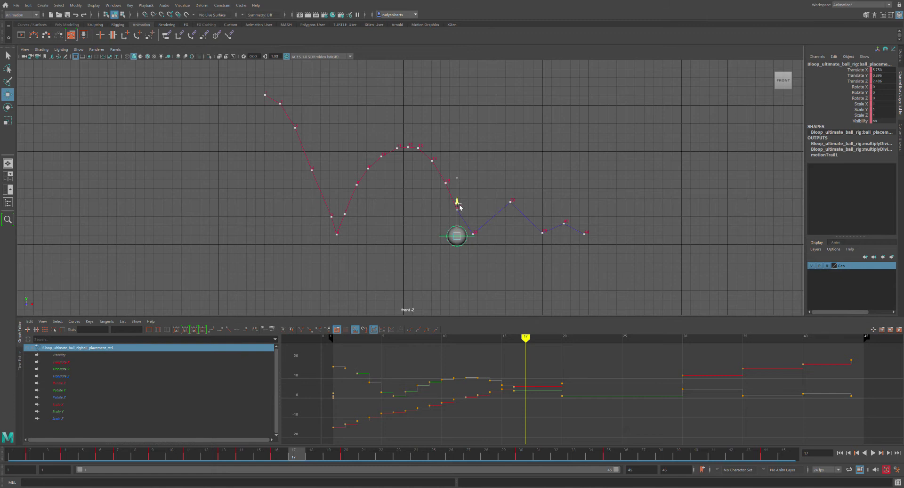
{"action": "key", "text": "ctrl+z"}
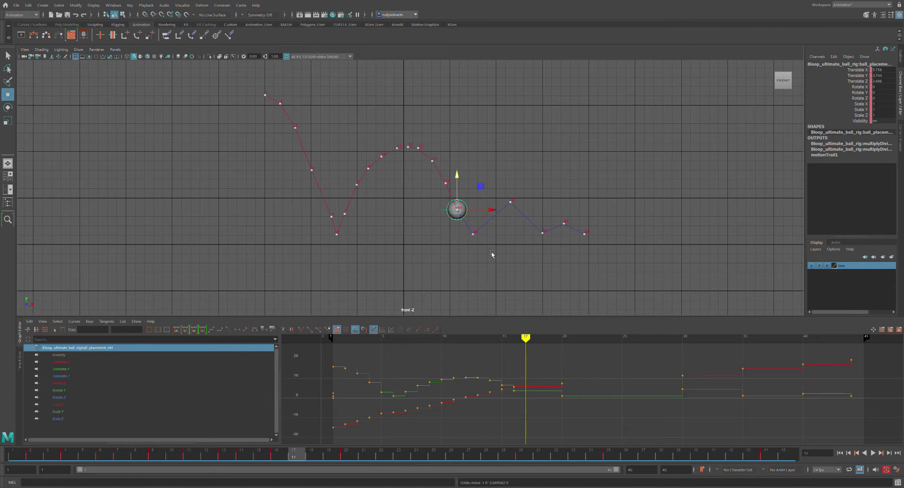
- Shift the keys from frame 20 onward three frames earlier, and move the second landing on frame 17 to about X 6.72
{"action": "left_click_drag", "start_coordinate": [309, 460], "coordinate": [772, 459]}
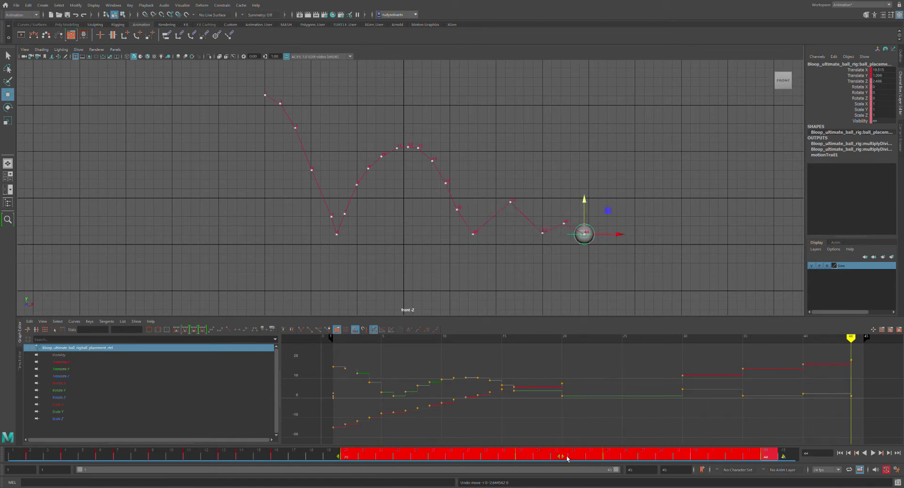
{"action": "left_click_drag", "start_coordinate": [567, 460], "coordinate": [517, 463]}
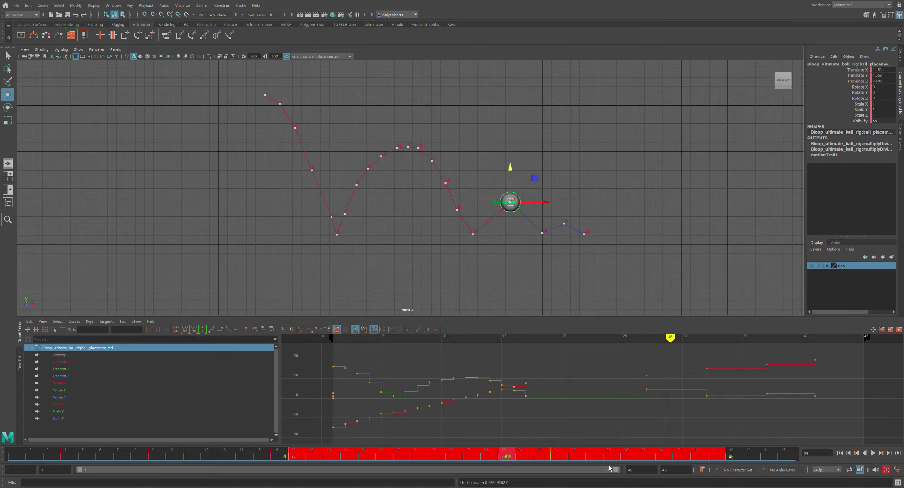
{"action": "left_click", "coordinate": [748, 456]}
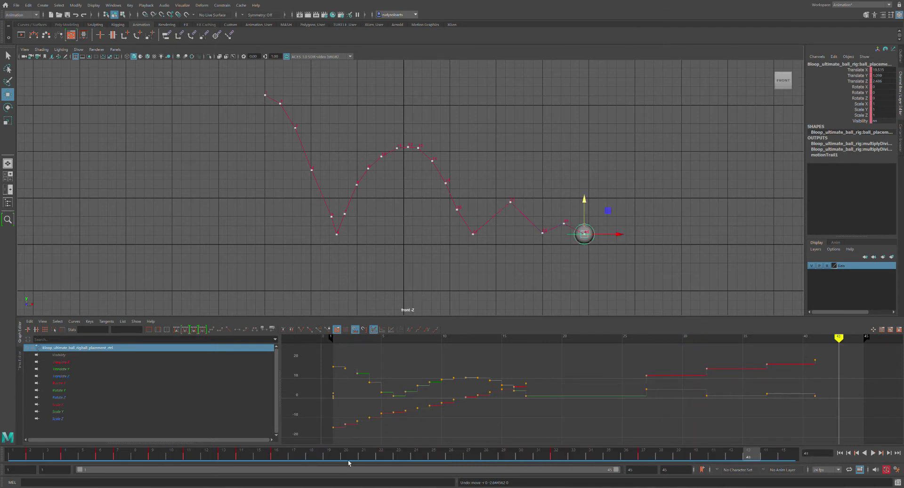
{"action": "left_click", "coordinate": [296, 460]}
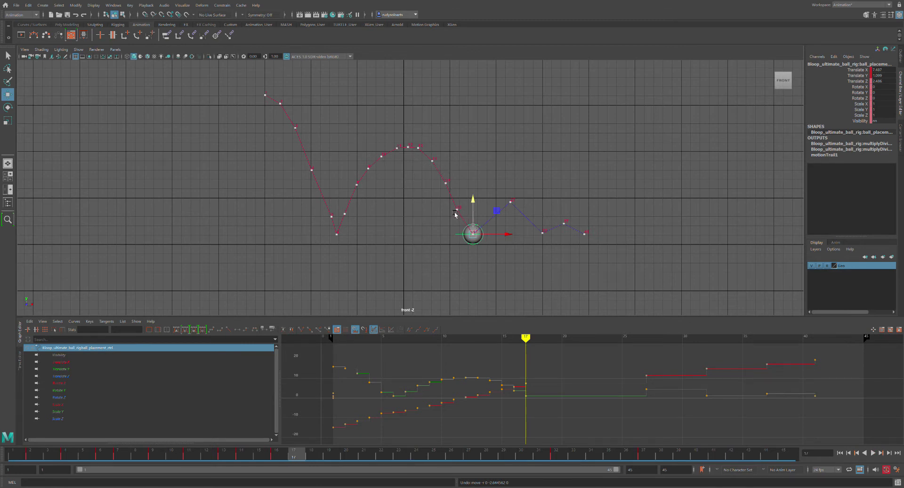
{"action": "left_click_drag", "start_coordinate": [514, 238], "coordinate": [508, 238]}
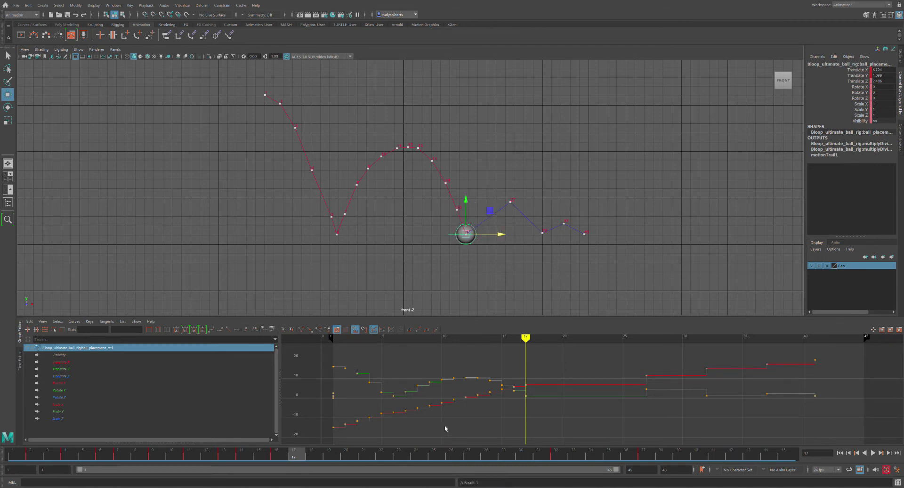
- Play back the bounce from frame 1 to check the timing and arc up to the second landing
{"action": "mouse_move", "coordinate": [310, 455]}
{"action": "left_mouse_down"}
{"action": "mouse_move", "coordinate": [31, 455]}
{"action": "mouse_move", "coordinate": [255, 456]}
{"action": "mouse_move", "coordinate": [71, 455]}
{"action": "mouse_move", "coordinate": [5, 426]}
{"action": "mouse_move", "coordinate": [210, 426]}
{"action": "mouse_move", "coordinate": [237, 444]}
{"action": "mouse_move", "coordinate": [13, 466]}
{"action": "left_mouse_up"}
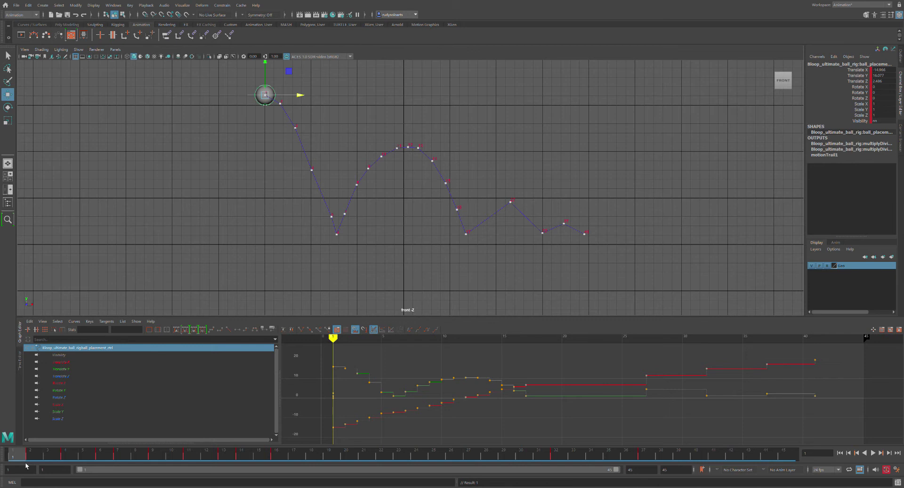
{"action": "key", "text": "alt+v"}
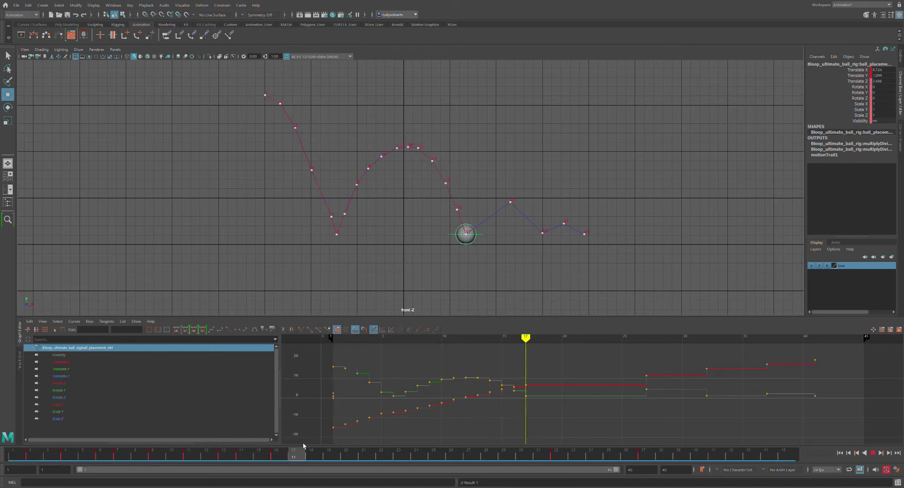
{"action": "left_click_drag", "start_coordinate": [341, 445], "coordinate": [301, 449]}
- Try rising poses after the second landing, on frame 18 at about X 7.89, Y 2.24 and frame 19 at about X 9.06, Y 3.74
{"action": "mouse_move", "coordinate": [472, 204]}
{"action": "left_mouse_down"}
{"action": "mouse_move", "coordinate": [464, 195]}
{"action": "mouse_move", "coordinate": [473, 195]}
{"action": "left_mouse_up"}
{"action": "key", "text": "ctrl+z"}
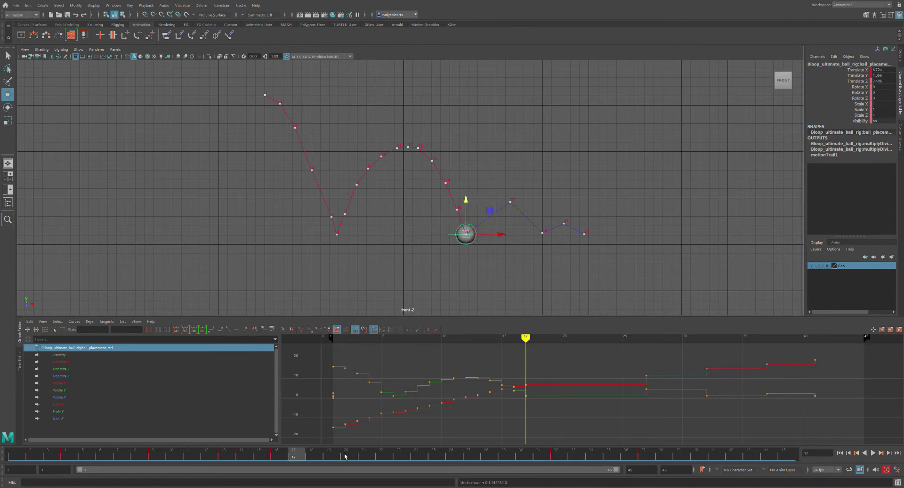
{"action": "left_click_drag", "start_coordinate": [303, 459], "coordinate": [315, 462]}
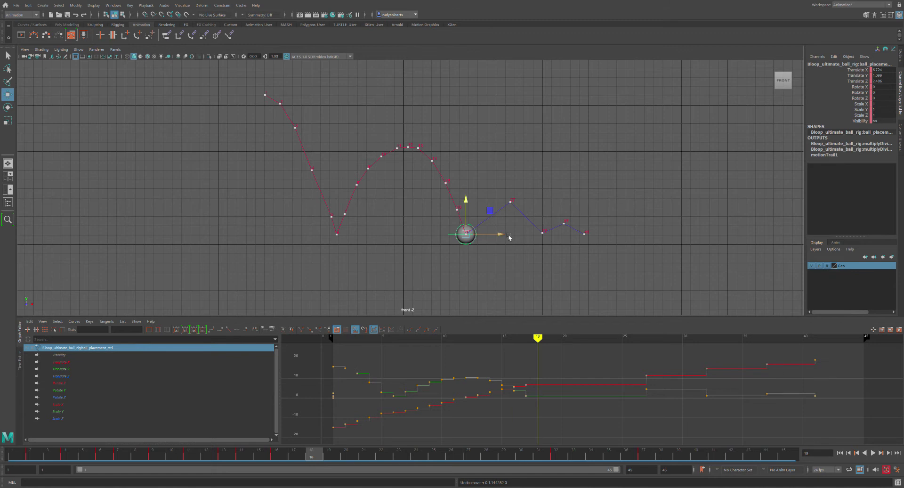
{"action": "left_click_drag", "start_coordinate": [504, 234], "coordinate": [511, 234]}
{"action": "left_click_drag", "start_coordinate": [480, 202], "coordinate": [481, 191]}
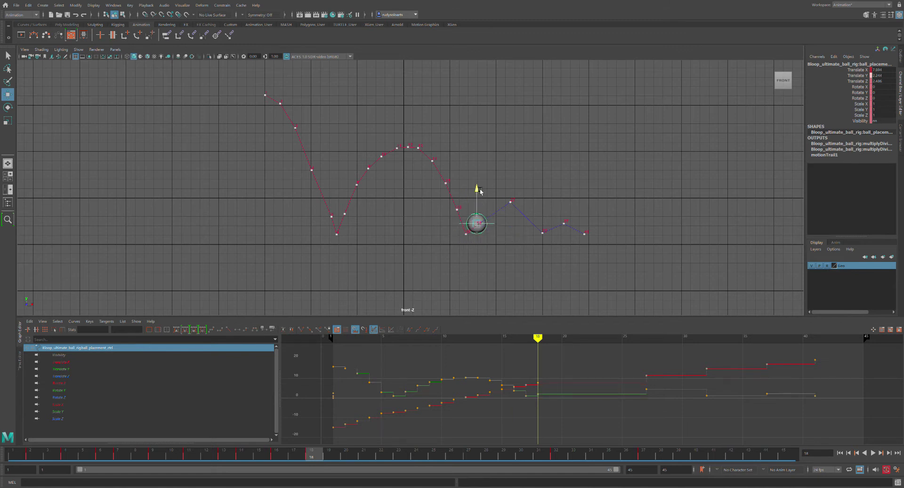
{"action": "left_click", "coordinate": [323, 463]}
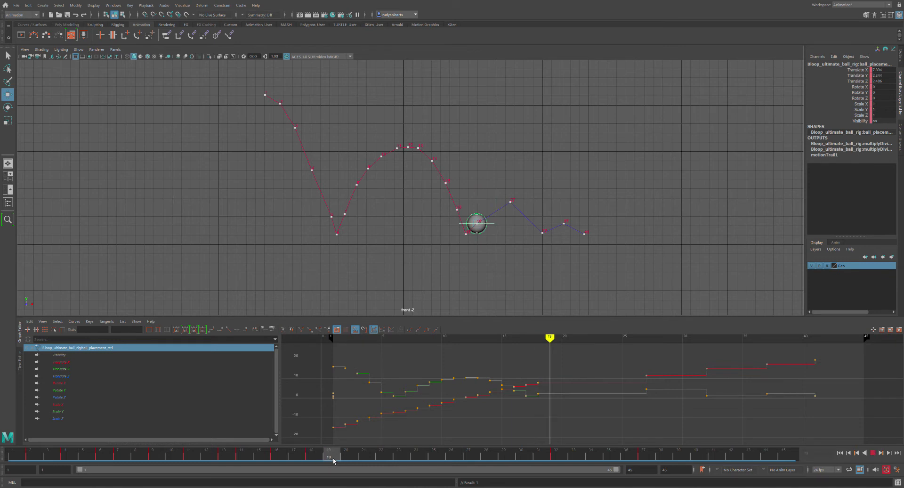
{"action": "left_click_drag", "start_coordinate": [483, 192], "coordinate": [490, 179]}
{"action": "left_click_drag", "start_coordinate": [510, 208], "coordinate": [525, 215]}
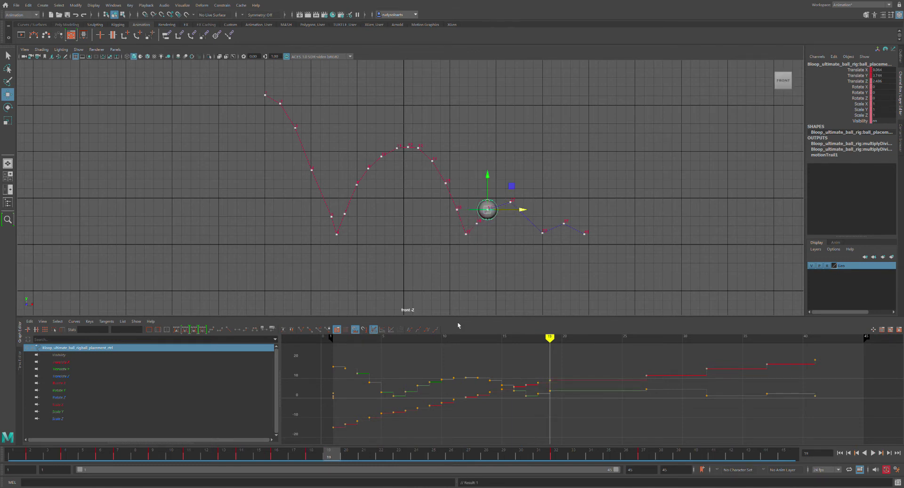
- Try steepening the rise by moving frame 18 to about X 7.36 and frame 19 to about X 8.33, and remove the frame 19 key
{"action": "left_click", "coordinate": [320, 452]}
{"action": "left_click_drag", "start_coordinate": [514, 226], "coordinate": [509, 222]}
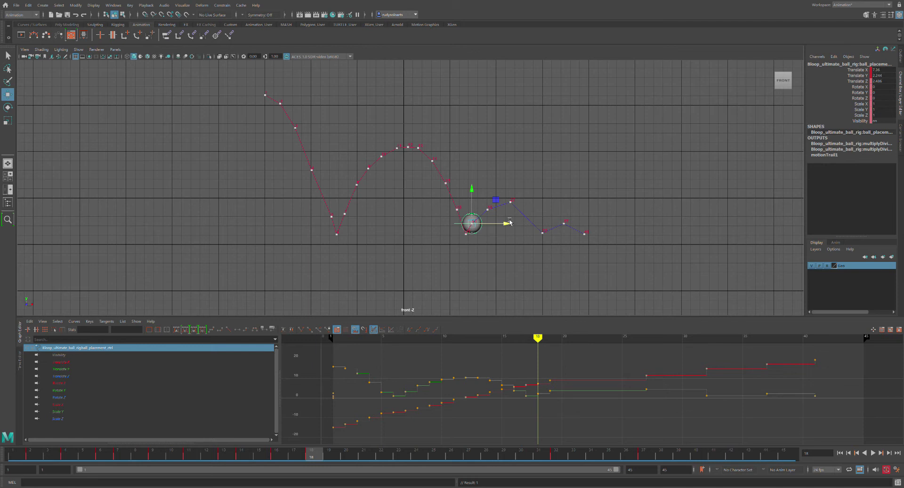
{"action": "left_click", "coordinate": [328, 454]}
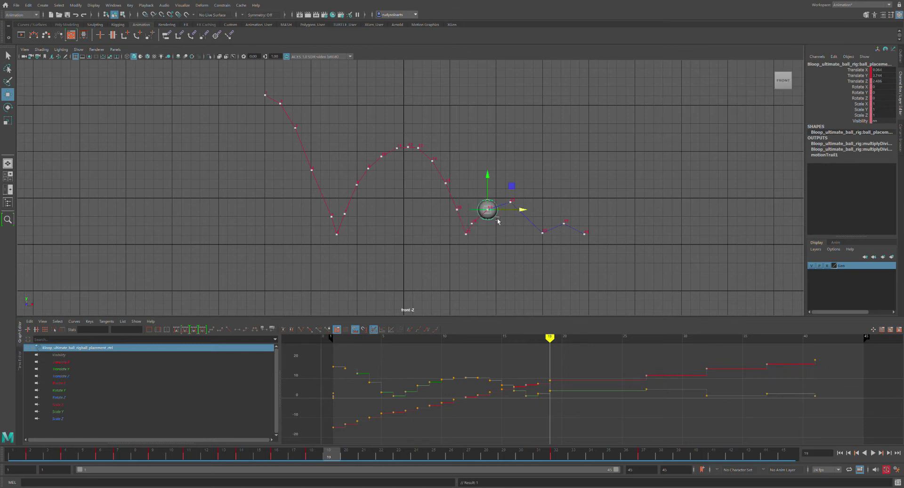
{"action": "left_click_drag", "start_coordinate": [529, 211], "coordinate": [522, 211]}
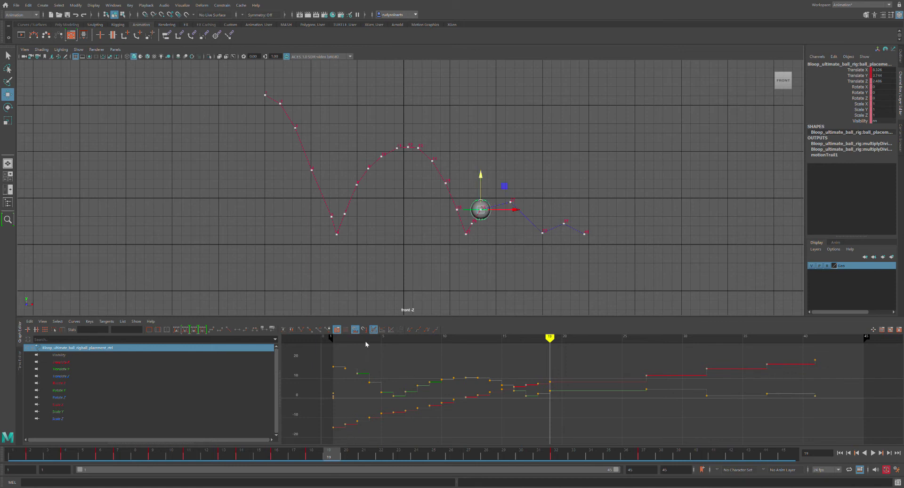
{"action": "key", "text": "ctrl+x"}
- Re-key the rising ball on frame 18 at about X 7.50, Y 3.41
{"action": "left_click", "coordinate": [319, 460]}
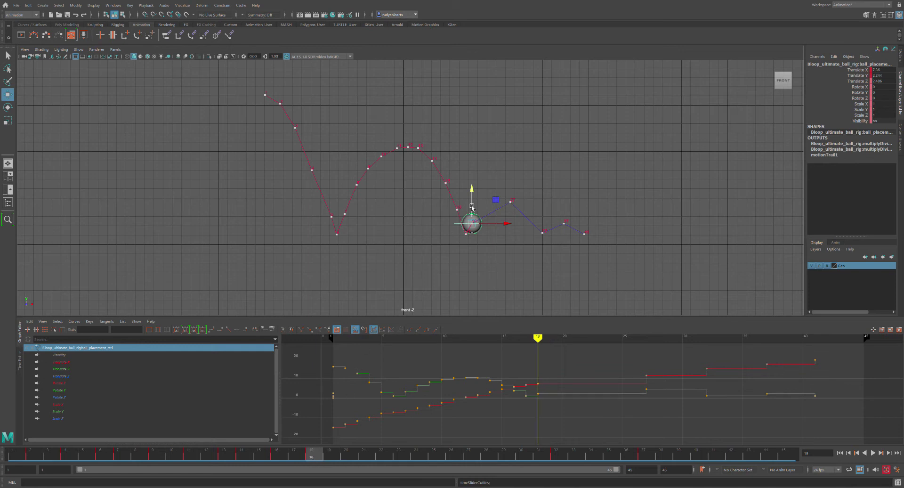
{"action": "middle_click_drag", "start_coordinate": [479, 189], "coordinate": [490, 194]}
{"action": "left_click_drag", "start_coordinate": [503, 212], "coordinate": [510, 216]}
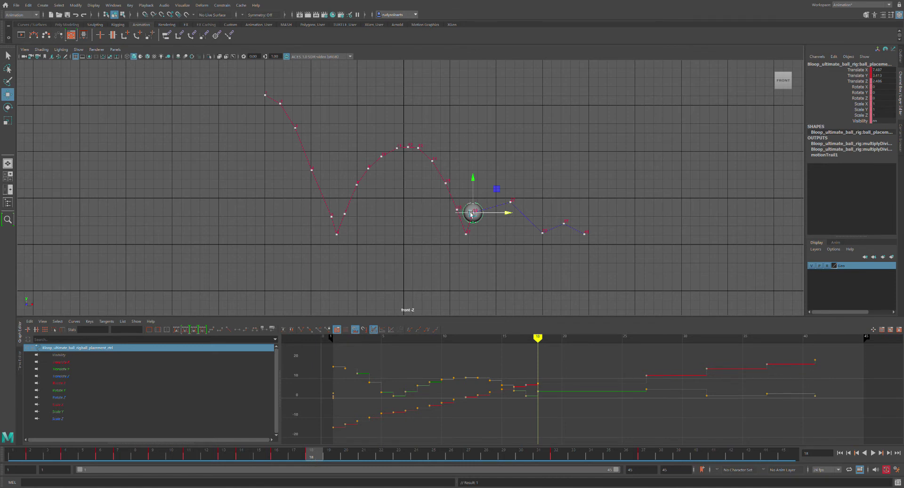
- Key the rising ball on frame 19 at about X 8.63, Y 4.76
{"action": "left_click", "coordinate": [328, 456]}
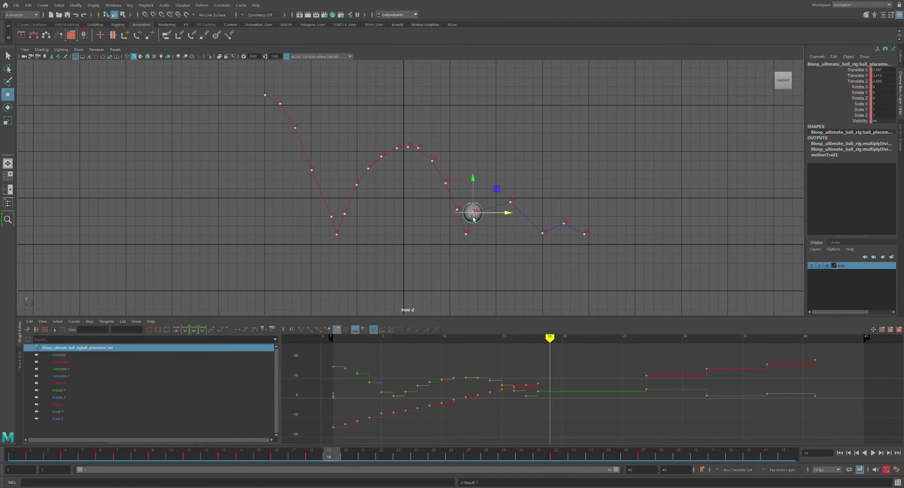
{"action": "left_click", "coordinate": [482, 174]}
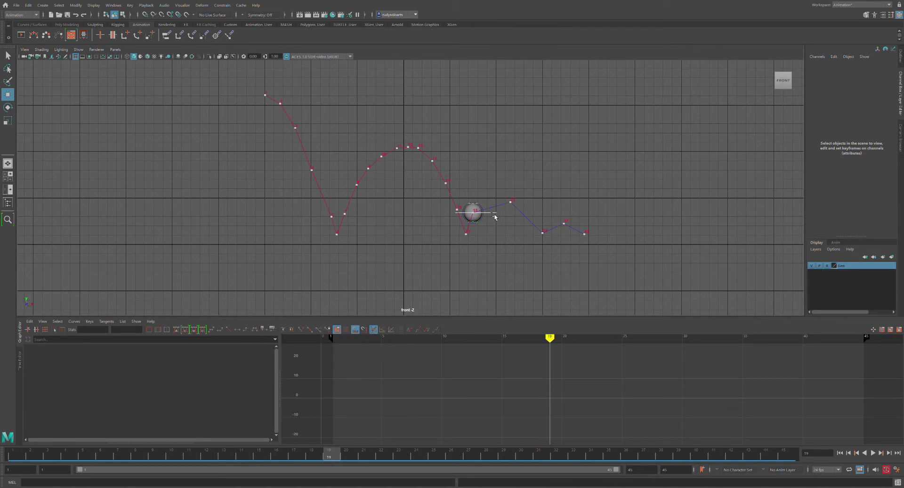
{"action": "left_click", "coordinate": [494, 215]}
{"action": "left_click_drag", "start_coordinate": [478, 180], "coordinate": [479, 170]}
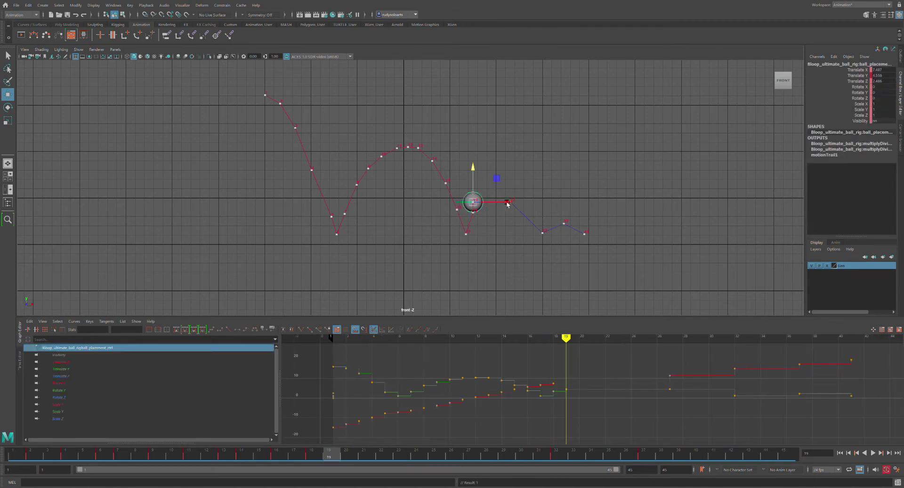
{"action": "left_click_drag", "start_coordinate": [510, 203], "coordinate": [520, 211]}
{"action": "left_click_drag", "start_coordinate": [492, 180], "coordinate": [489, 171]}
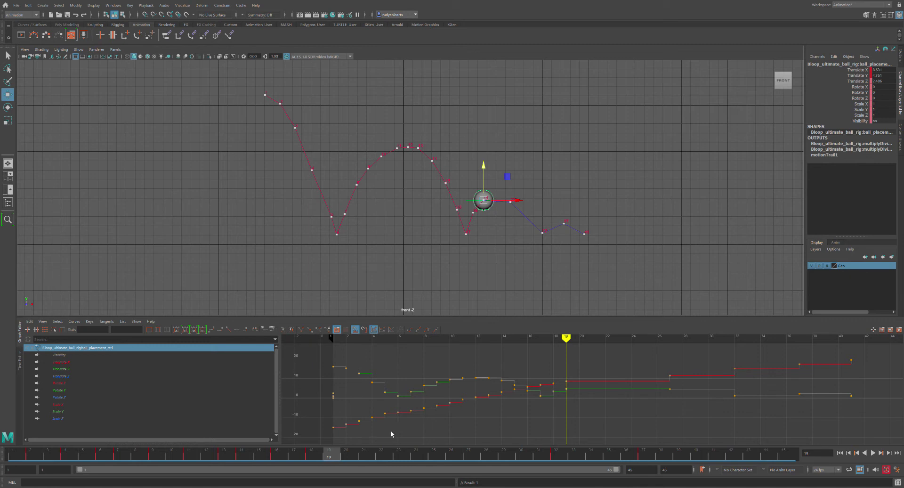
- Key the ball on frame 20 at about X 9.57, Y 5.12, near the top of the second rebound
{"action": "left_click_drag", "start_coordinate": [336, 461], "coordinate": [347, 462]}
{"action": "left_click_drag", "start_coordinate": [518, 200], "coordinate": [527, 200]}
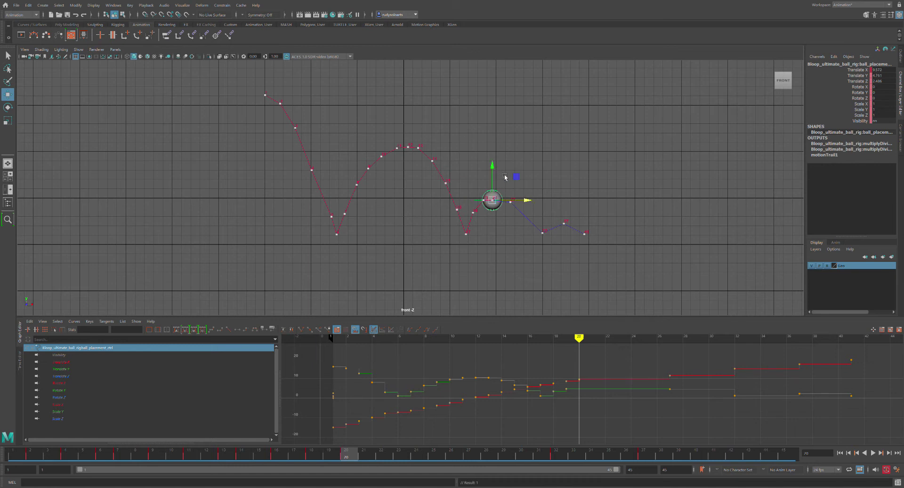
{"action": "left_click_drag", "start_coordinate": [492, 168], "coordinate": [492, 165]}
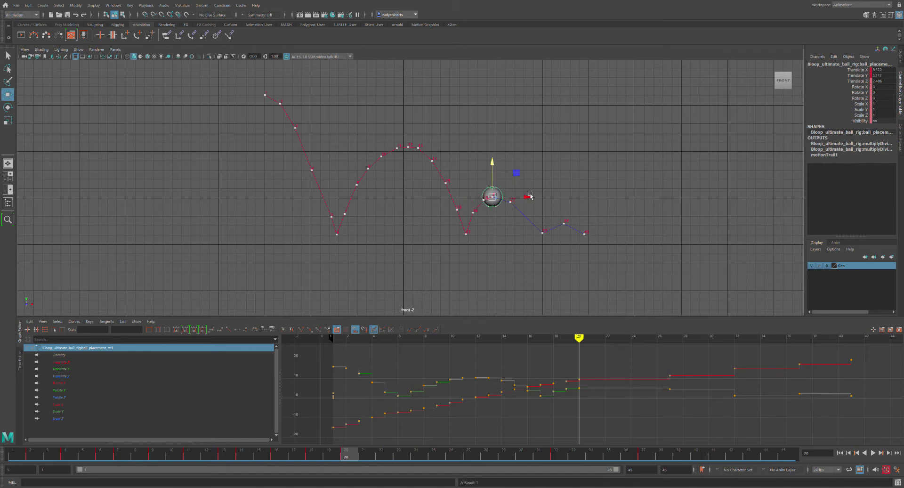
- Shift all keys from frame 27 onward six frames earlier so the second rebound's descending pose falls on frame 21
{"action": "left_click", "coordinate": [530, 197]}
{"action": "left_click_drag", "start_coordinate": [359, 460], "coordinate": [723, 454]}
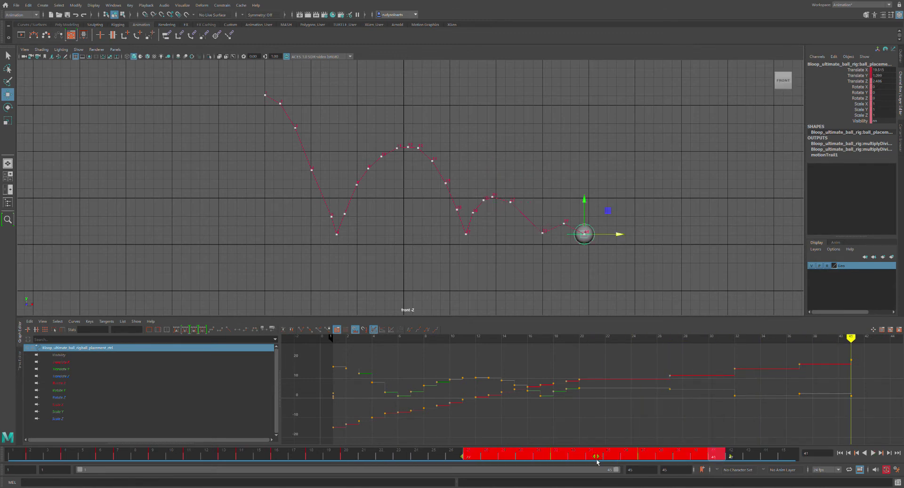
{"action": "left_click_drag", "start_coordinate": [595, 456], "coordinate": [489, 457]}
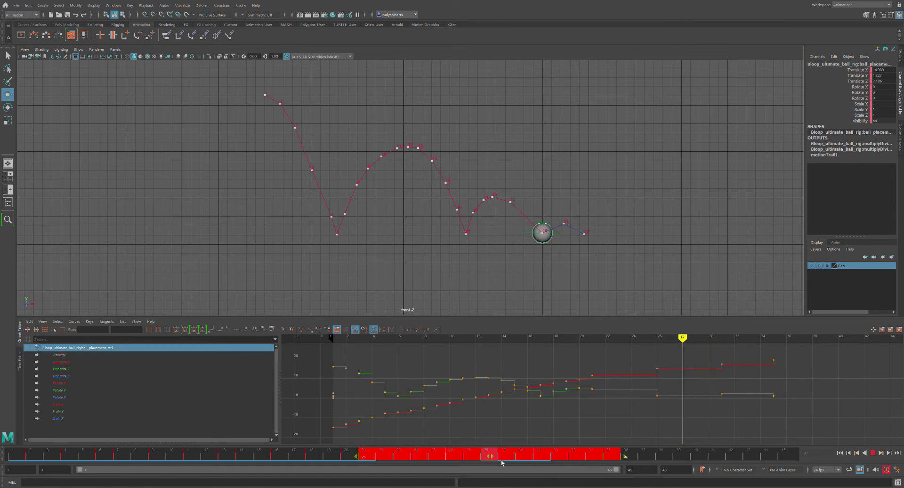
{"action": "left_click", "coordinate": [671, 460]}
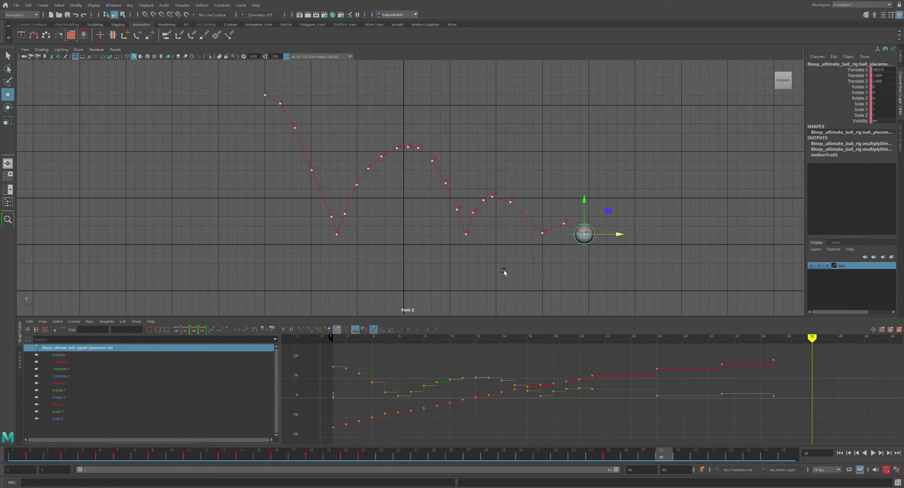
- Re-pose the ball on frame 21 at about X 10.36, Y 5.3, as the peak of the second rebound
{"action": "left_click_drag", "start_coordinate": [391, 450], "coordinate": [364, 462]}
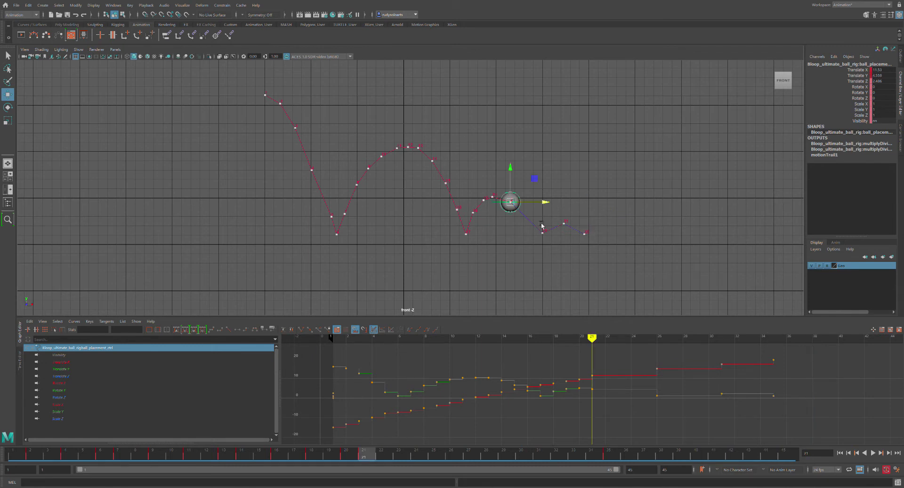
{"action": "left_click_drag", "start_coordinate": [513, 176], "coordinate": [512, 166]}
{"action": "left_click_drag", "start_coordinate": [553, 198], "coordinate": [542, 197]}
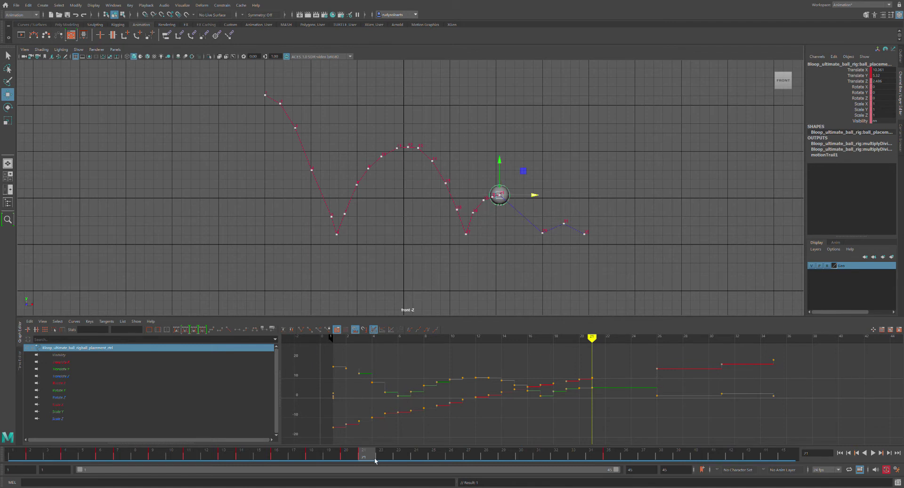
- Raise the ball on frame 20 to about Y 5.22 and key it
{"action": "left_click", "coordinate": [348, 459]}
{"action": "left_click_drag", "start_coordinate": [496, 170], "coordinate": [495, 165]}
{"action": "key", "text": "s"}
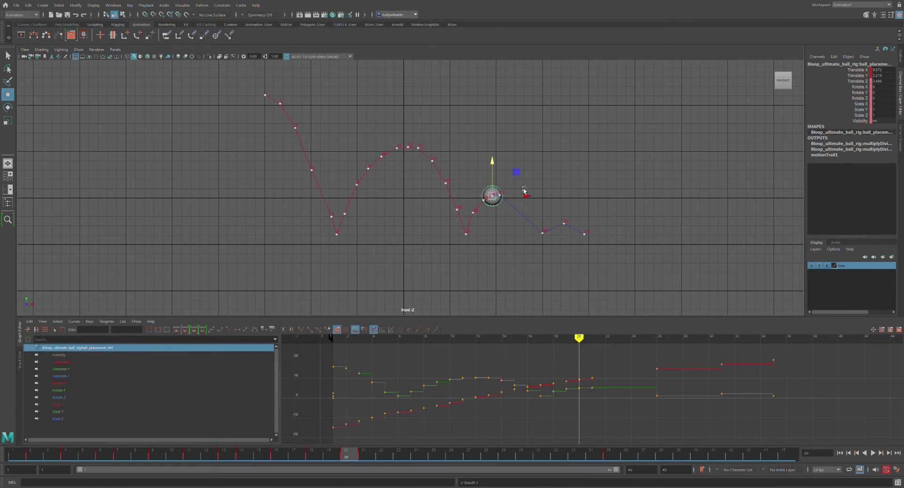
- Key the ball on frame 22 at about X 11.15, Y 5.14, just past the rebound's peak
{"action": "left_click_drag", "start_coordinate": [355, 459], "coordinate": [394, 462]}
{"action": "left_click_drag", "start_coordinate": [538, 199], "coordinate": [547, 199]}
{"action": "left_click_drag", "start_coordinate": [507, 161], "coordinate": [508, 165]}
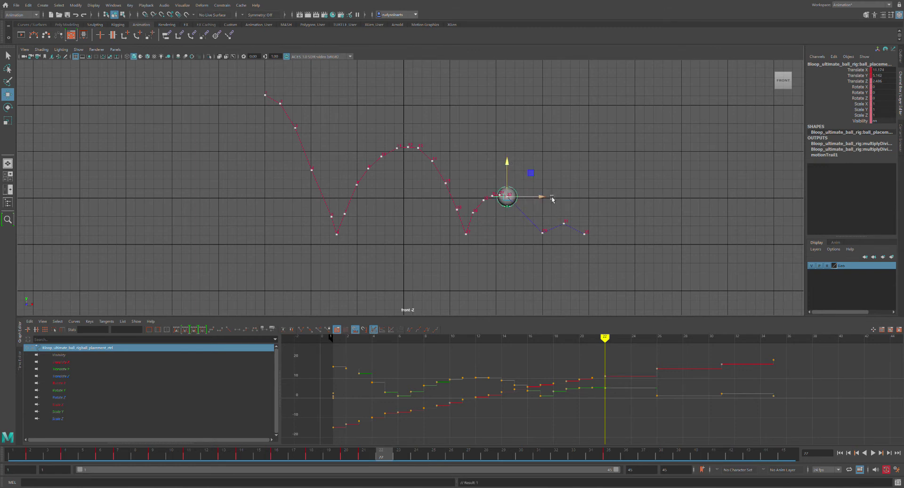
- Key the falling ball on frame 23 at about X 12.01, Y 4.41
{"action": "left_click", "coordinate": [394, 463]}
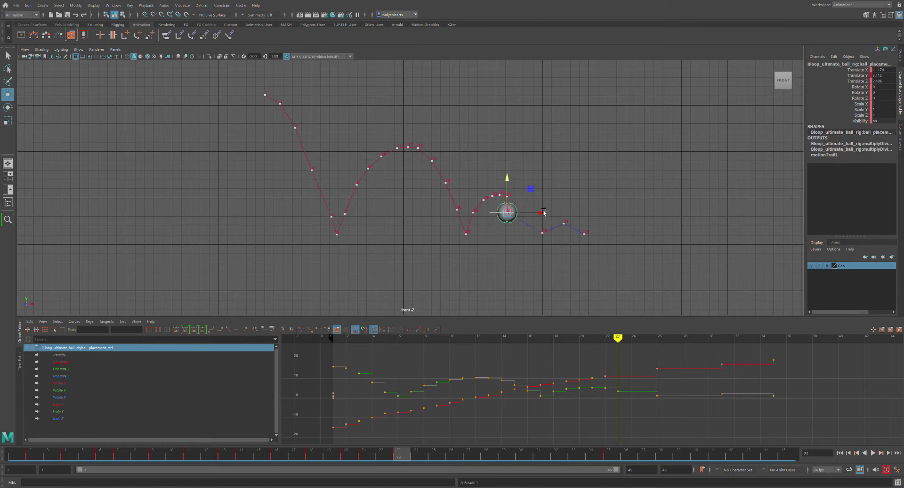
{"action": "mouse_move", "coordinate": [546, 214]}
{"action": "left_mouse_down"}
{"action": "mouse_move", "coordinate": [561, 215]}
{"action": "mouse_move", "coordinate": [551, 212]}
{"action": "left_mouse_up"}
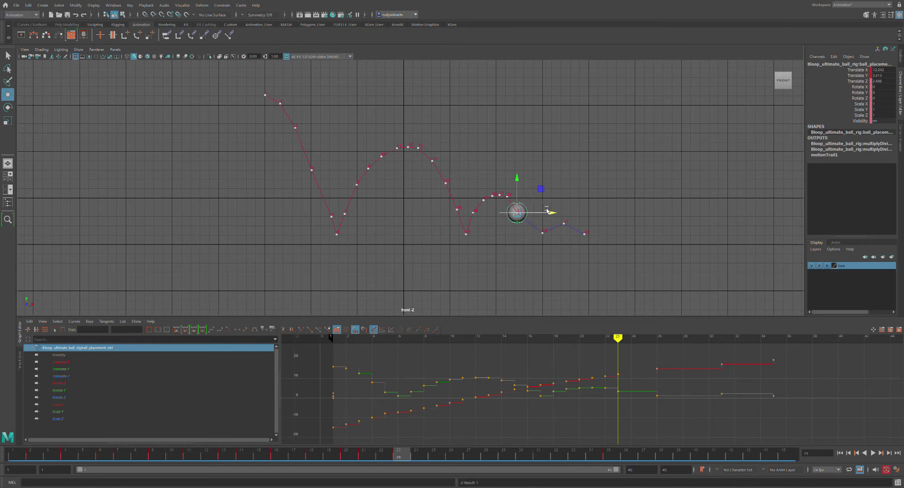
{"action": "left_click_drag", "start_coordinate": [525, 182], "coordinate": [518, 172]}
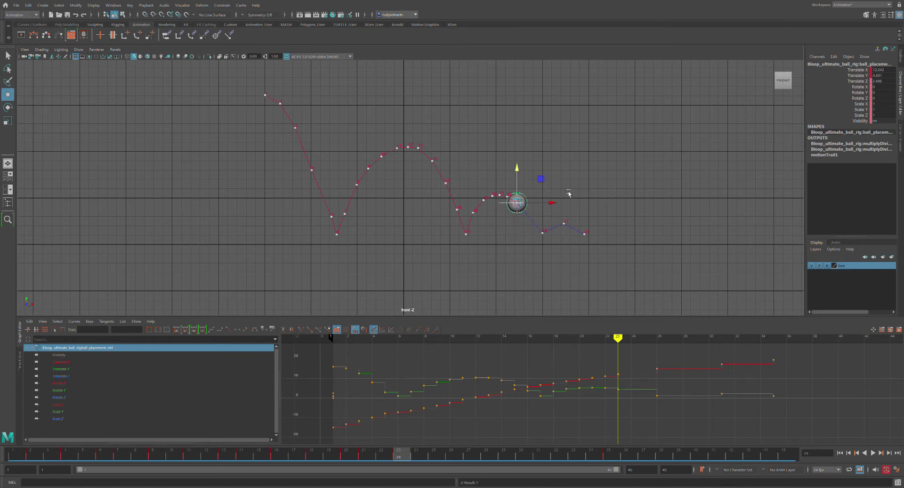
{"action": "left_click_drag", "start_coordinate": [563, 206], "coordinate": [557, 207]}
{"action": "left_click_drag", "start_coordinate": [521, 166], "coordinate": [521, 166]}
{"action": "left_click_drag", "start_coordinate": [557, 203], "coordinate": [554, 203]}
- Key the falling ball on frame 24 at about X 13.11, Y 2.24
{"action": "left_click", "coordinate": [415, 454]}
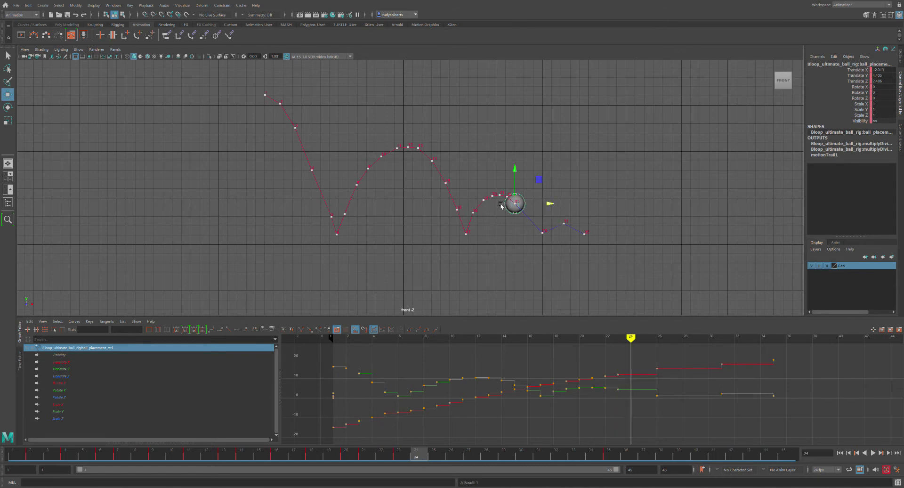
{"action": "left_click_drag", "start_coordinate": [522, 174], "coordinate": [523, 198]}
{"action": "left_click_drag", "start_coordinate": [555, 227], "coordinate": [567, 229]}
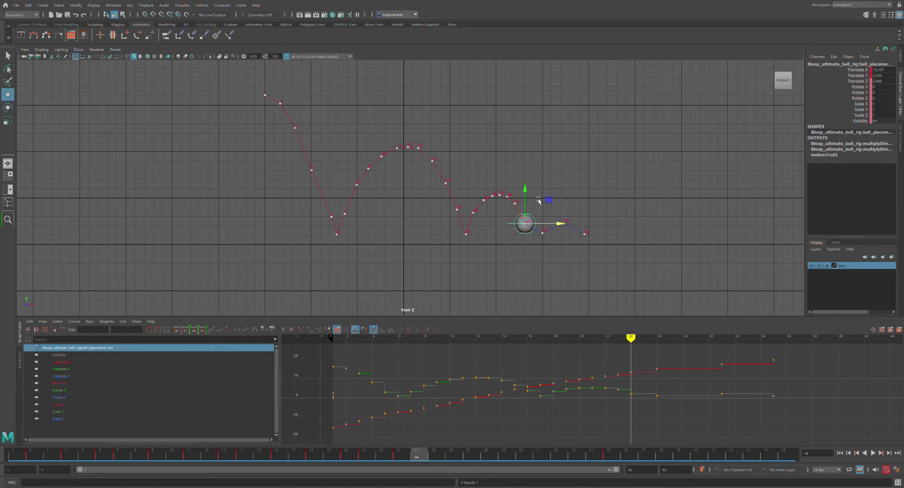
- Shift the keys from frame 26 onward one frame earlier and move the frame 25 ground contact back to about X 13.74
{"action": "left_click", "coordinate": [435, 459]}
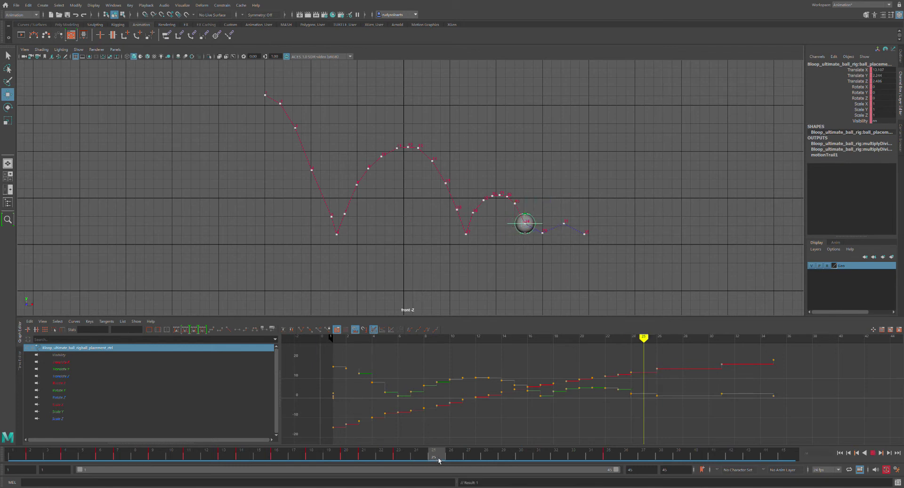
{"action": "left_click", "coordinate": [451, 463]}
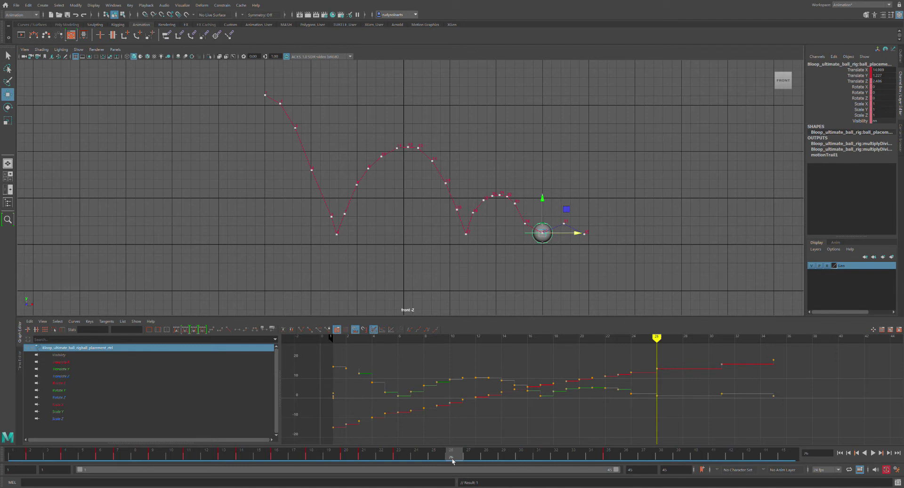
{"action": "left_click_drag", "start_coordinate": [465, 455], "coordinate": [616, 455], "text": "shift"}
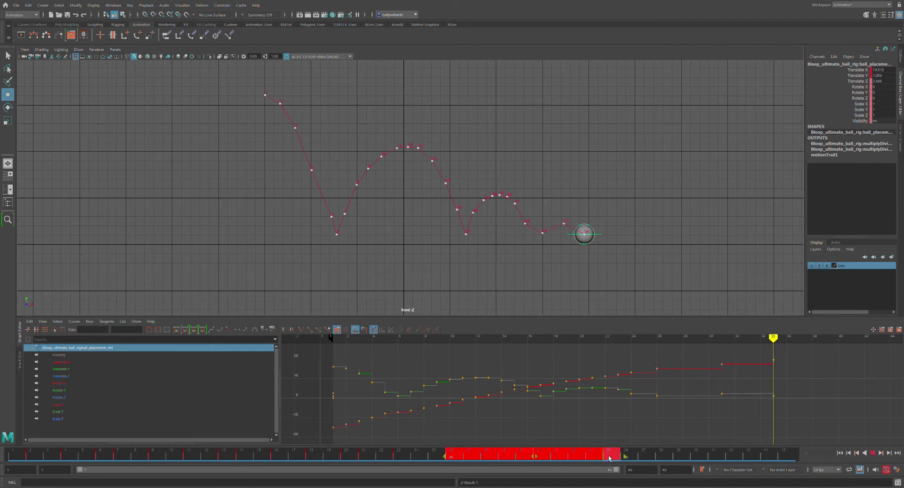
{"action": "left_click_drag", "start_coordinate": [537, 459], "coordinate": [530, 458]}
{"action": "left_click", "coordinate": [633, 454]}
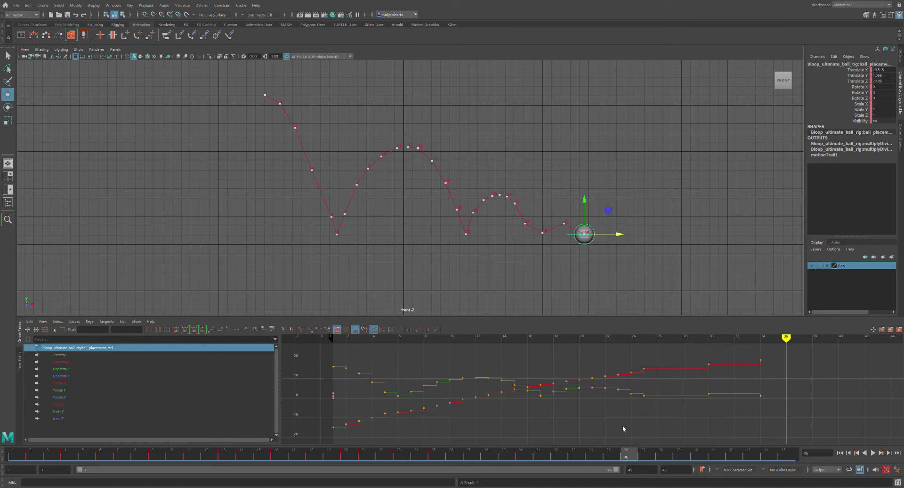
{"action": "left_click", "coordinate": [446, 454]}
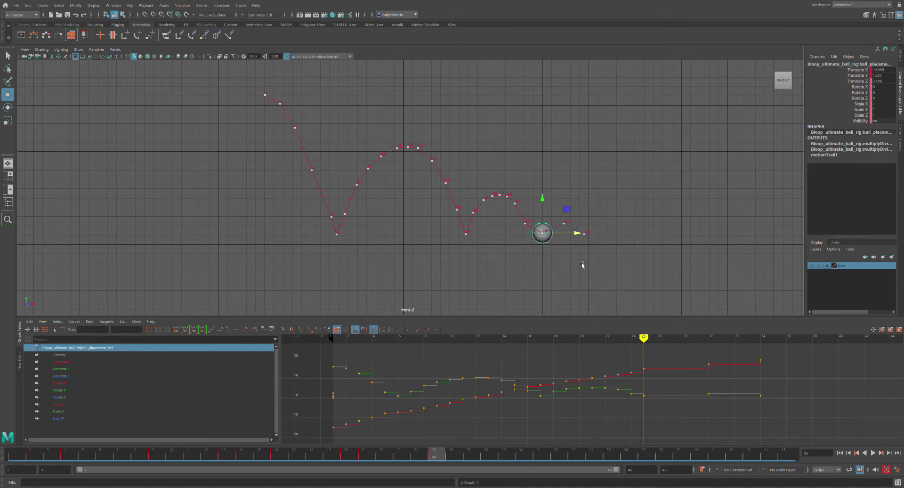
{"action": "left_click_drag", "start_coordinate": [583, 234], "coordinate": [571, 238]}
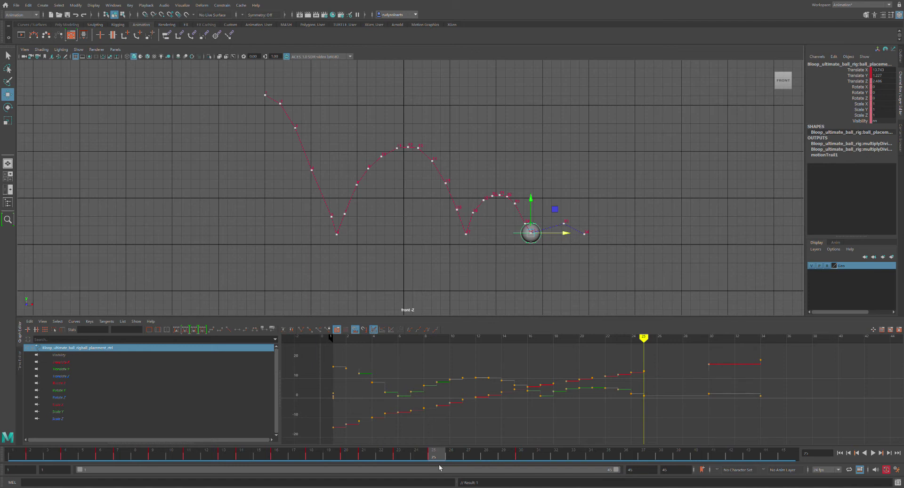
- Shift the last two keys, on frames 30 and 34, two frames earlier to frames 28 and 32
{"action": "double_click", "coordinate": [520, 453]}
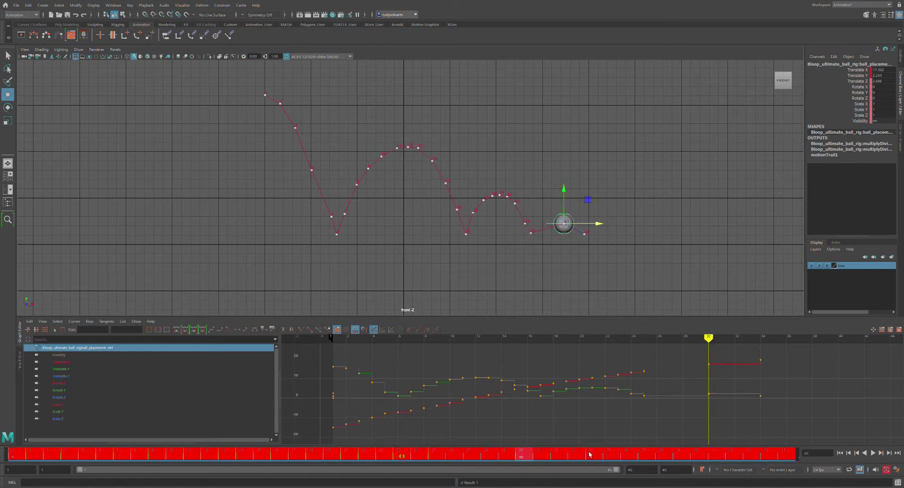
{"action": "left_click", "coordinate": [573, 453]}
{"action": "left_click_drag", "start_coordinate": [533, 456], "coordinate": [595, 456], "text": "shift"}
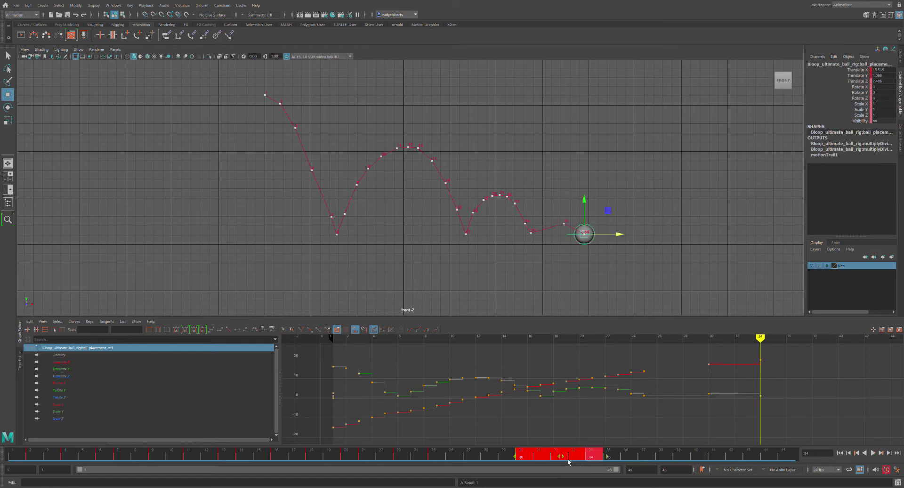
{"action": "left_click_drag", "start_coordinate": [560, 456], "coordinate": [510, 457]}
{"action": "mouse_move", "coordinate": [564, 456]}
{"action": "left_mouse_down"}
{"action": "mouse_move", "coordinate": [457, 457]}
{"action": "mouse_move", "coordinate": [470, 465]}
{"action": "mouse_move", "coordinate": [541, 459]}
{"action": "mouse_move", "coordinate": [512, 459]}
{"action": "mouse_move", "coordinate": [523, 457]}
{"action": "left_mouse_up"}
{"action": "left_click", "coordinate": [589, 457]}
- Key the ball rising off the ground on frame 26 at about X 14.33, Y 1.94
{"action": "left_click", "coordinate": [455, 458]}
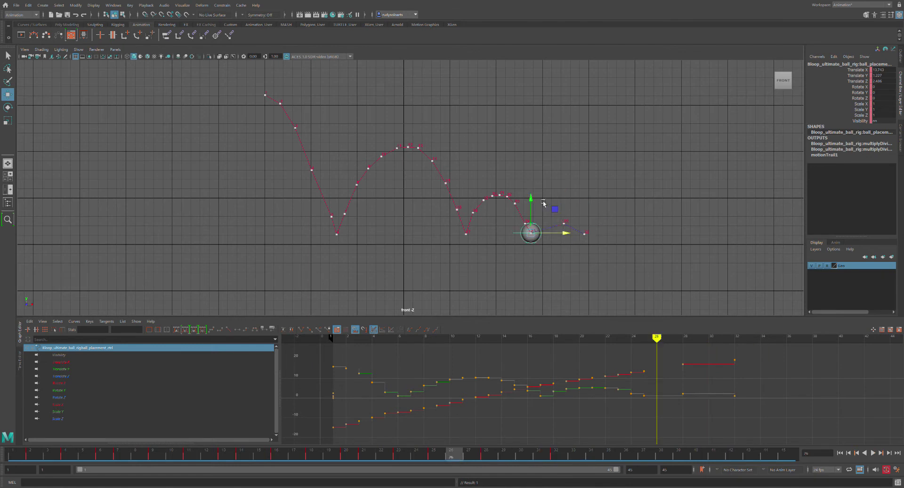
{"action": "left_click_drag", "start_coordinate": [534, 198], "coordinate": [534, 191]}
{"action": "left_click_drag", "start_coordinate": [575, 226], "coordinate": [585, 236]}
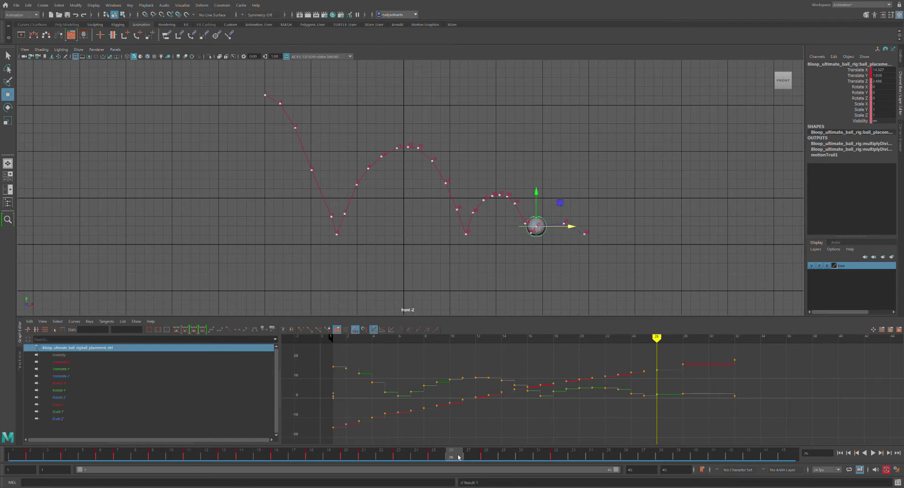
- Re-pose the small third rebound's peak on frame 28 at about X 15.83, Y 2.85
{"action": "left_click", "coordinate": [486, 453]}
{"action": "left_click_drag", "start_coordinate": [600, 226], "coordinate": [588, 222]}
{"action": "left_click_drag", "start_coordinate": [552, 190], "coordinate": [552, 184]}
{"action": "left_click_drag", "start_coordinate": [592, 219], "coordinate": [590, 219]}
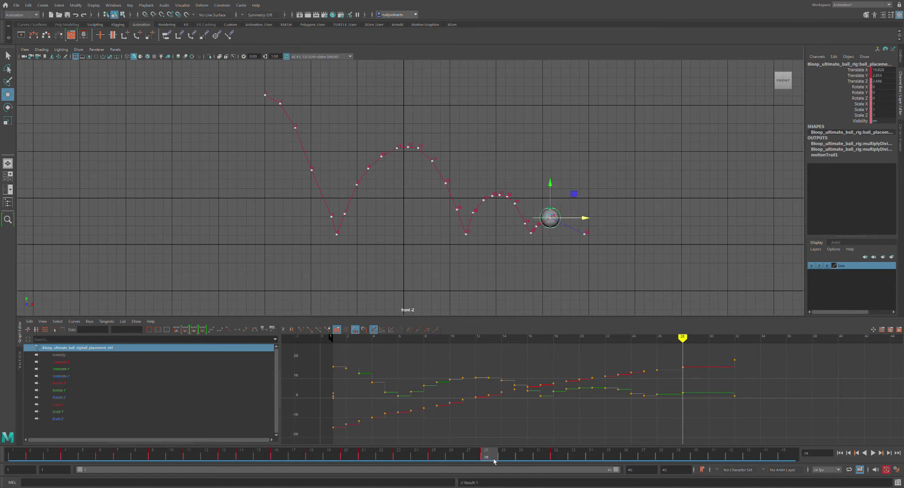
- Key the rising ball on frame 27 at about X 15.14, Y 2.54, between the frame 26 and frame 28 poses
{"action": "left_click", "coordinate": [471, 455]}
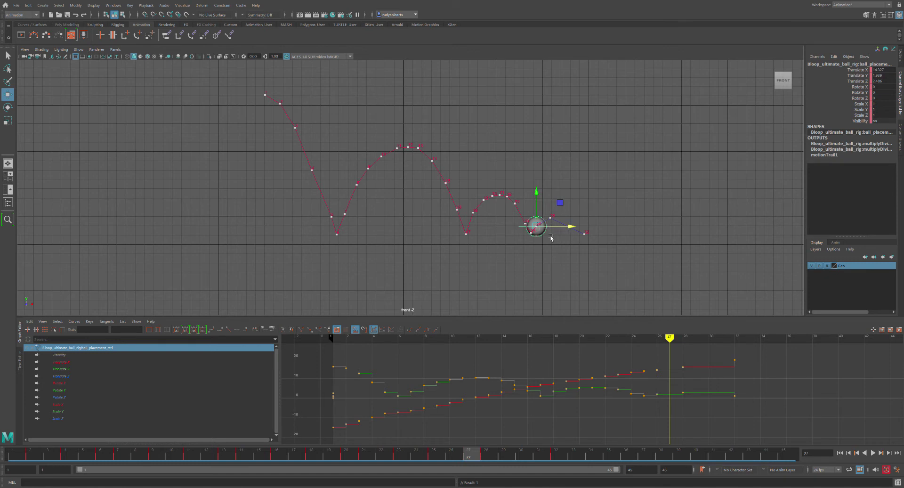
{"action": "left_click_drag", "start_coordinate": [537, 196], "coordinate": [537, 192]}
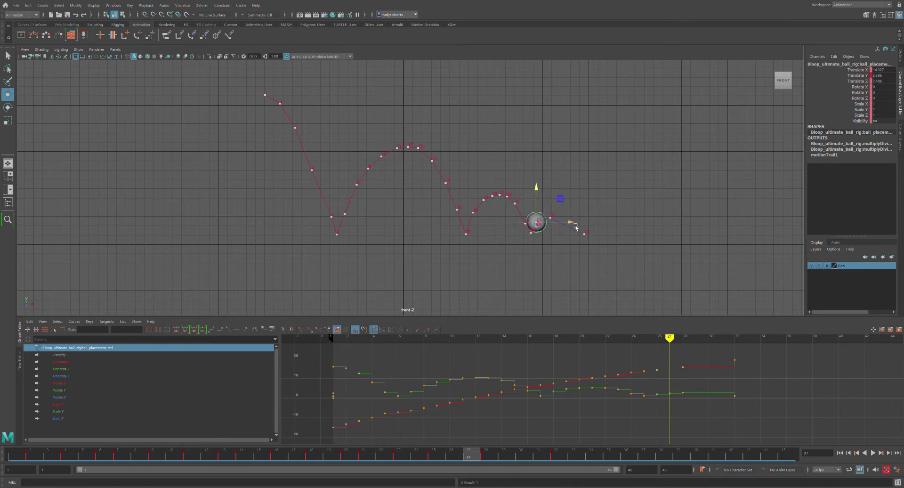
{"action": "left_click_drag", "start_coordinate": [575, 227], "coordinate": [585, 229]}
{"action": "left_click", "coordinate": [554, 193]}
{"action": "left_click_drag", "start_coordinate": [553, 194], "coordinate": [551, 194]}
{"action": "left_click_drag", "start_coordinate": [589, 222], "coordinate": [585, 224]}
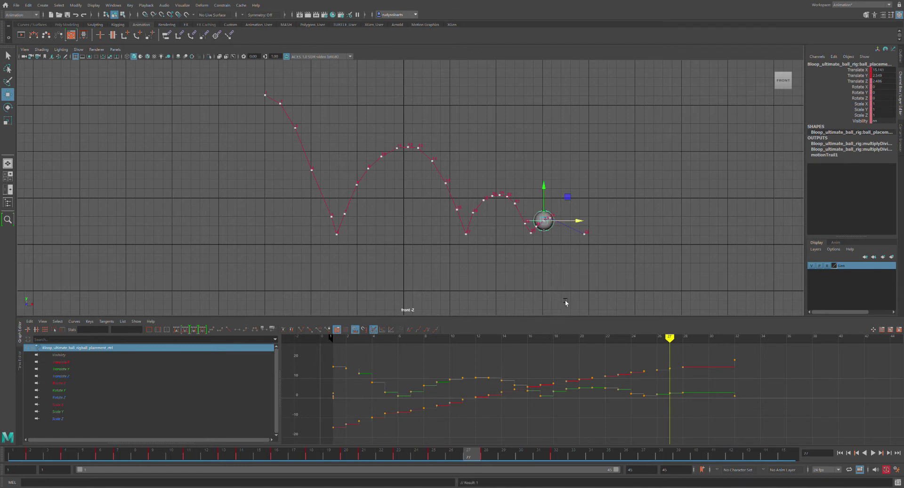
- Raise the ball on frame 26 to about Y 2.09 and nudge it slightly forward along X
{"action": "left_click", "coordinate": [451, 456]}
{"action": "left_click_drag", "start_coordinate": [540, 190], "coordinate": [541, 189]}
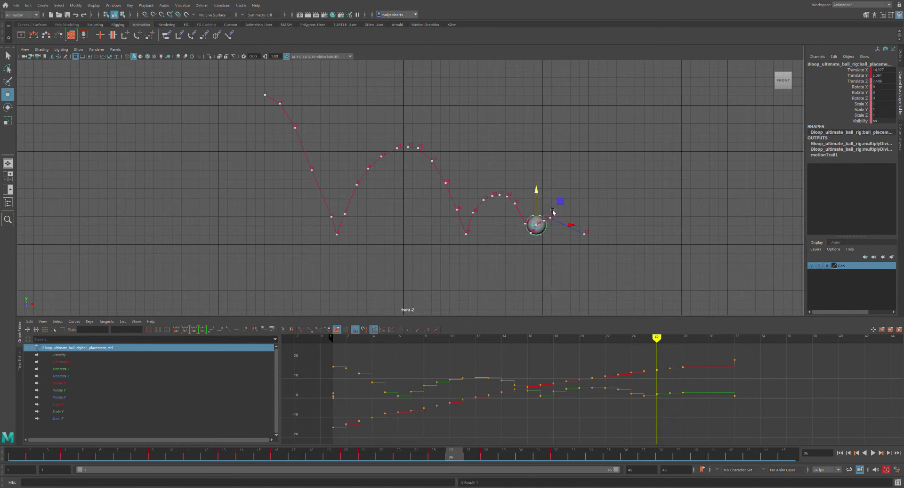
{"action": "left_click_drag", "start_coordinate": [574, 228], "coordinate": [576, 230]}
- Adjust the ball on frame 27 to about X 15.3, Y 2.70 to smooth the rise
{"action": "mouse_move", "coordinate": [465, 457]}
{"action": "left_mouse_down"}
{"action": "mouse_move", "coordinate": [486, 454]}
{"action": "mouse_move", "coordinate": [468, 456]}
{"action": "left_mouse_up"}
{"action": "left_click_drag", "start_coordinate": [585, 223], "coordinate": [588, 226]}
{"action": "left_click_drag", "start_coordinate": [551, 195], "coordinate": [549, 191]}
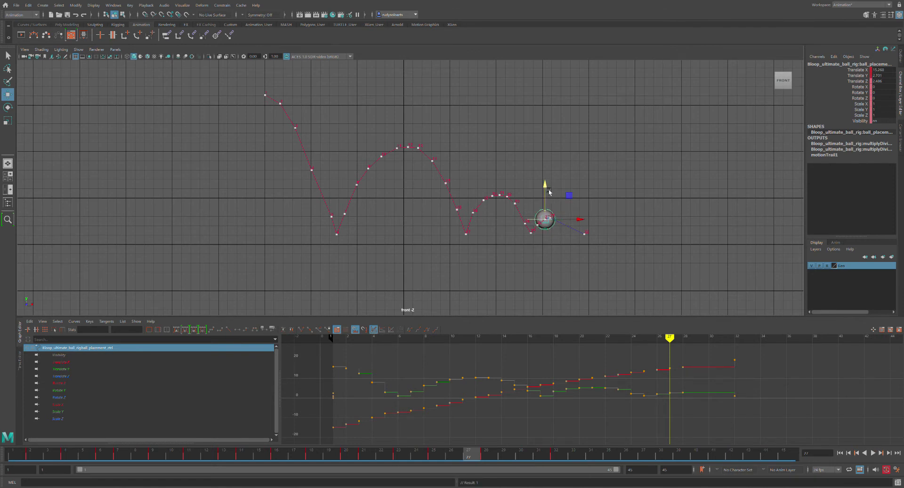
- Shift the last ground contact key from frame 32 to frame 31 and move the ball there back to about X 17.5
{"action": "left_click", "coordinate": [494, 460]}
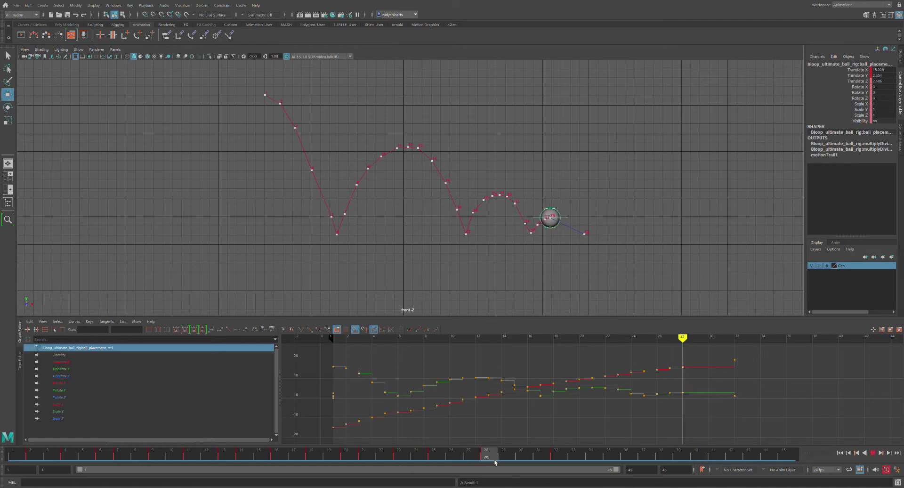
{"action": "left_click_drag", "start_coordinate": [496, 460], "coordinate": [564, 460]}
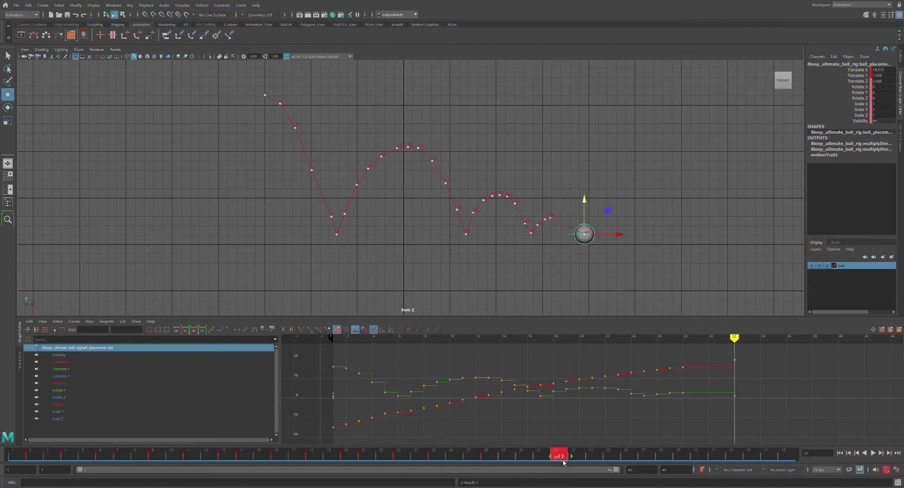
{"action": "left_click_drag", "start_coordinate": [556, 461], "coordinate": [578, 456]}
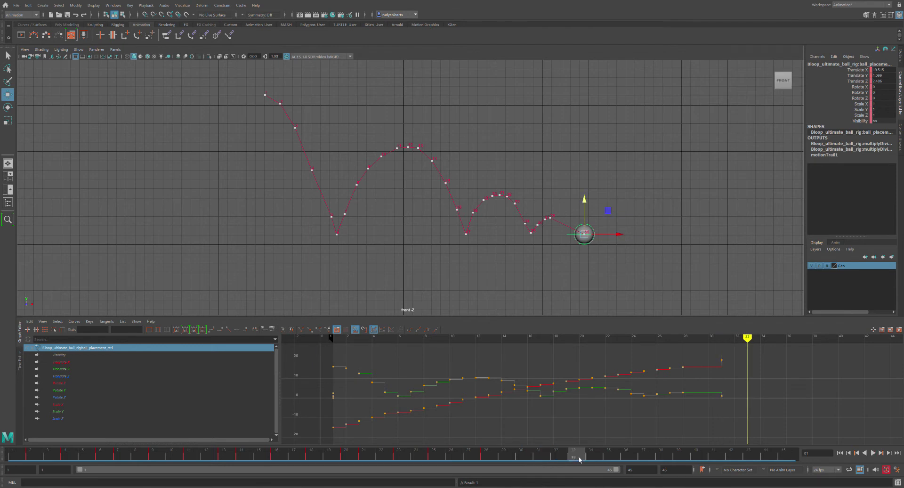
{"action": "left_click", "coordinate": [513, 460]}
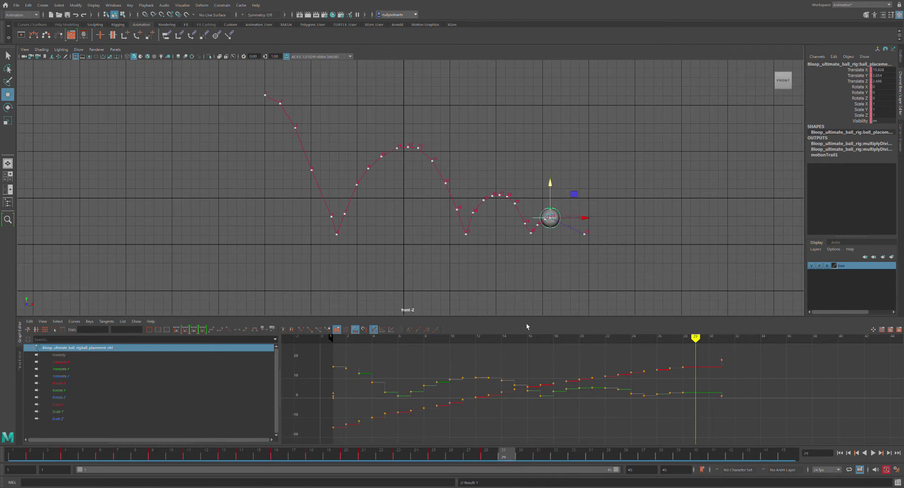
{"action": "left_click", "coordinate": [533, 463]}
{"action": "left_click_drag", "start_coordinate": [619, 233], "coordinate": [603, 237]}
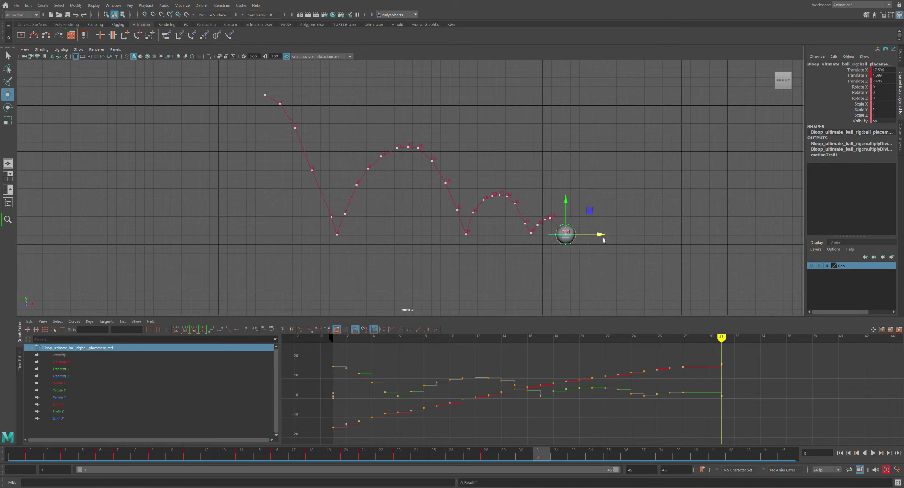
- Key the ball on frame 29 at about X 16.21, Y 2.80, just past the third rebound's peak
{"action": "key", "text": "alt+comma"}
{"action": "key", "text": "alt+comma"}
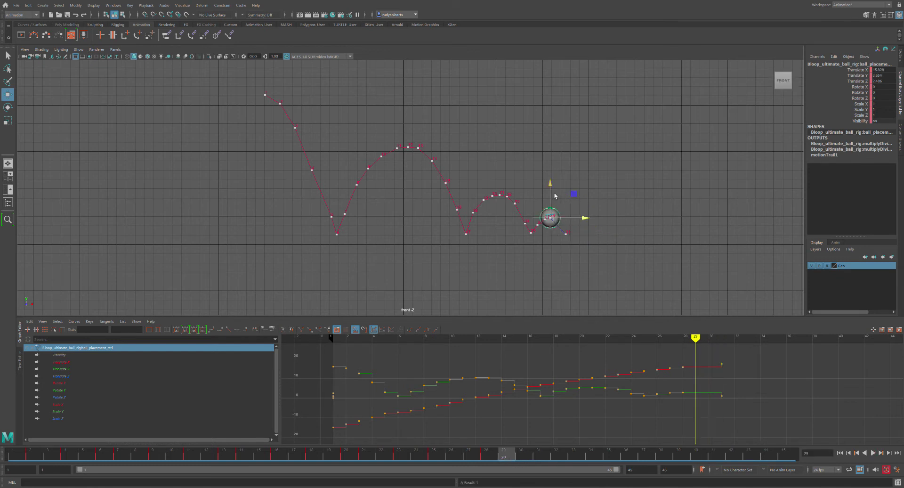
{"action": "left_click_drag", "start_coordinate": [589, 219], "coordinate": [593, 219]}
{"action": "left_click_drag", "start_coordinate": [555, 185], "coordinate": [558, 188]}
{"action": "left_click", "coordinate": [514, 456]}
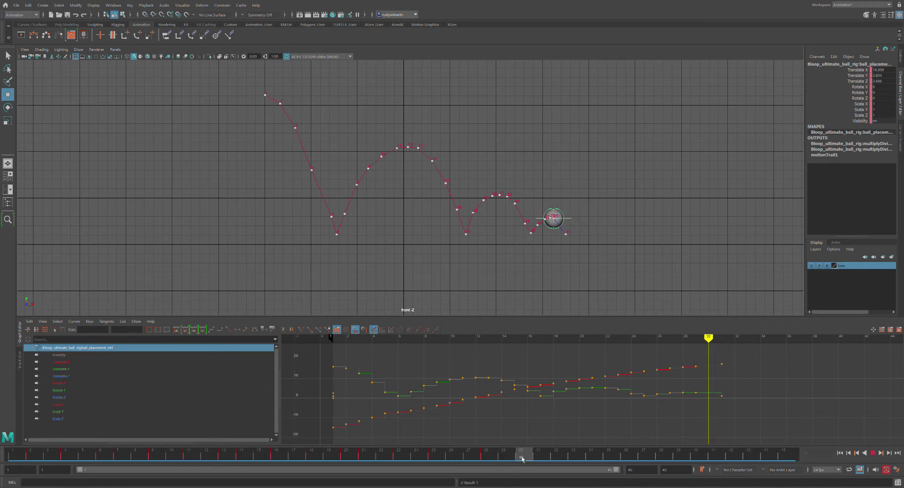
- Key the ball on frame 30 at about X 17.05, Y 1.8 and nudge its frame 29 pose slightly to smooth the fall
{"action": "left_click_drag", "start_coordinate": [561, 185], "coordinate": [559, 193]}
{"action": "mouse_move", "coordinate": [599, 230]}
{"action": "left_mouse_down"}
{"action": "mouse_move", "coordinate": [606, 233]}
{"action": "mouse_move", "coordinate": [598, 229]}
{"action": "left_mouse_up"}
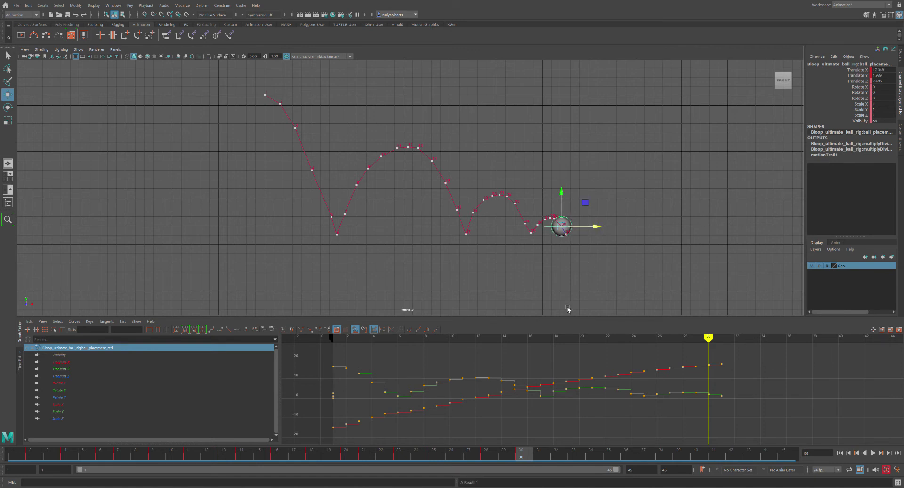
{"action": "left_click", "coordinate": [512, 452]}
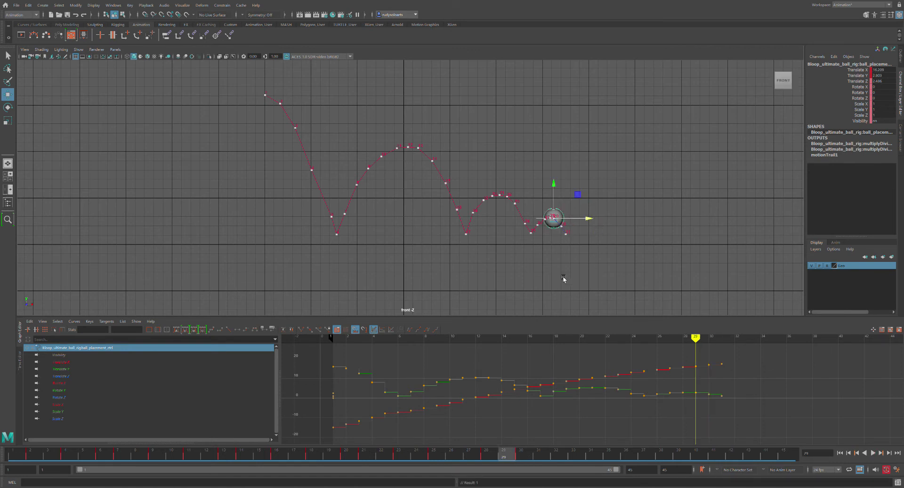
{"action": "left_click_drag", "start_coordinate": [589, 222], "coordinate": [593, 222]}
{"action": "left_click_drag", "start_coordinate": [560, 187], "coordinate": [561, 188]}
{"action": "key", "text": "alt+v"}
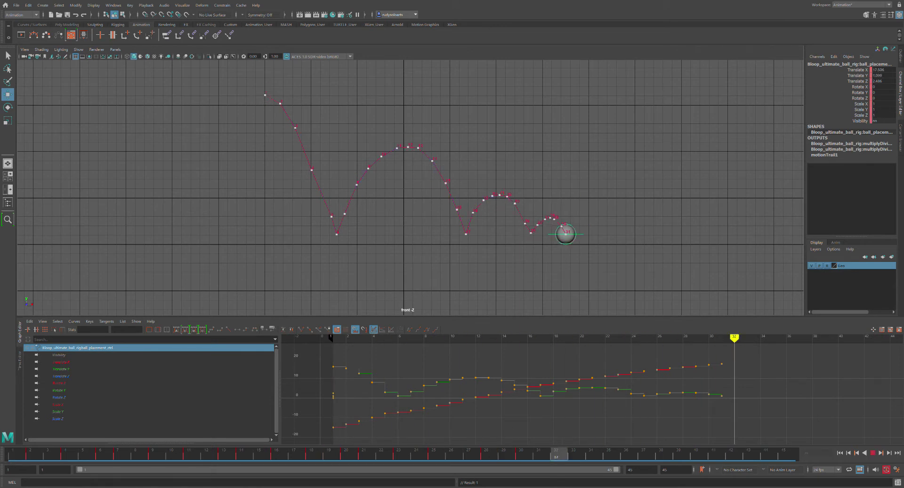
{"action": "key", "text": "alt+v"}
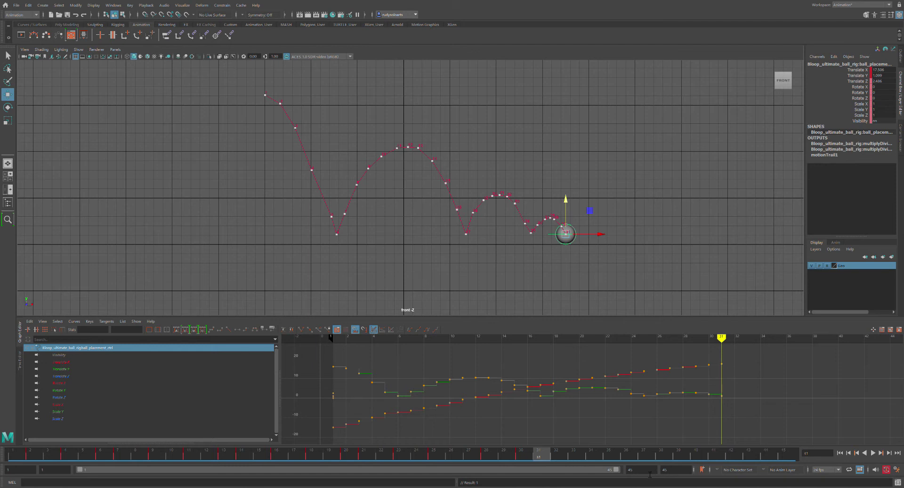
- Set the animation end to frame 31 and play the full bounce from the first frame
{"action": "double_click", "coordinate": [673, 469]}
{"action": "type", "text": "31"}
{"action": "key", "text": "Return"}
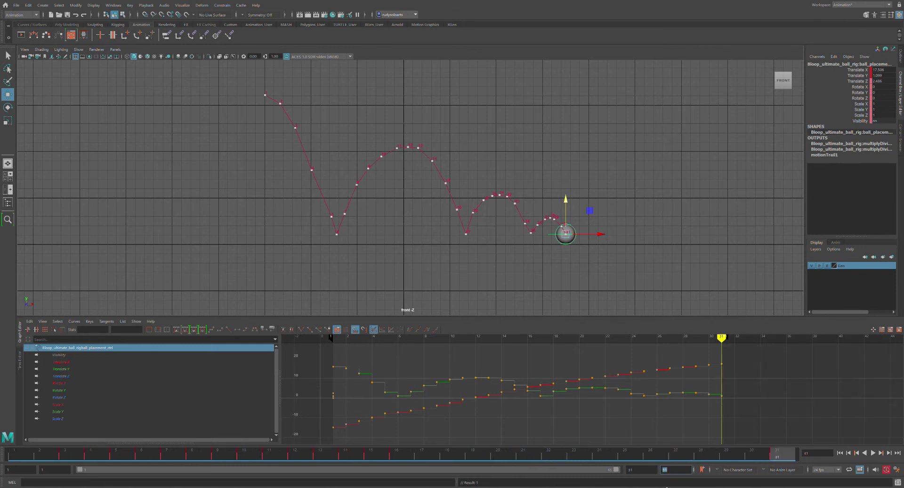
{"action": "left_click_drag", "start_coordinate": [790, 459], "coordinate": [541, 418]}
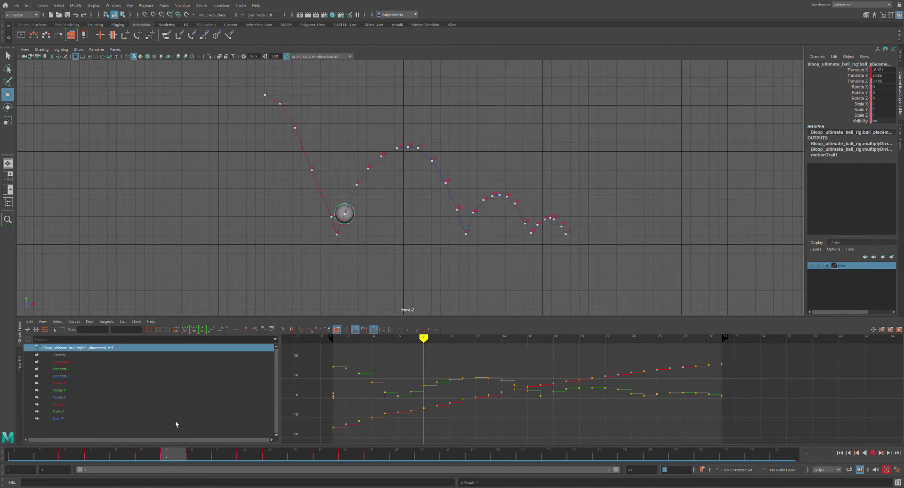
{"action": "key", "text": "alt+v"}
{"action": "key", "text": "alt+shift+v"}
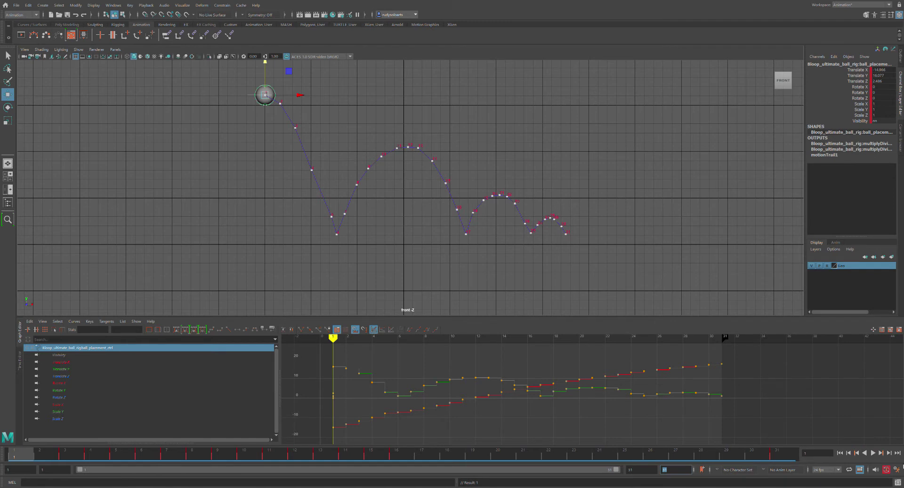
{"action": "left_click", "coordinate": [873, 453]}
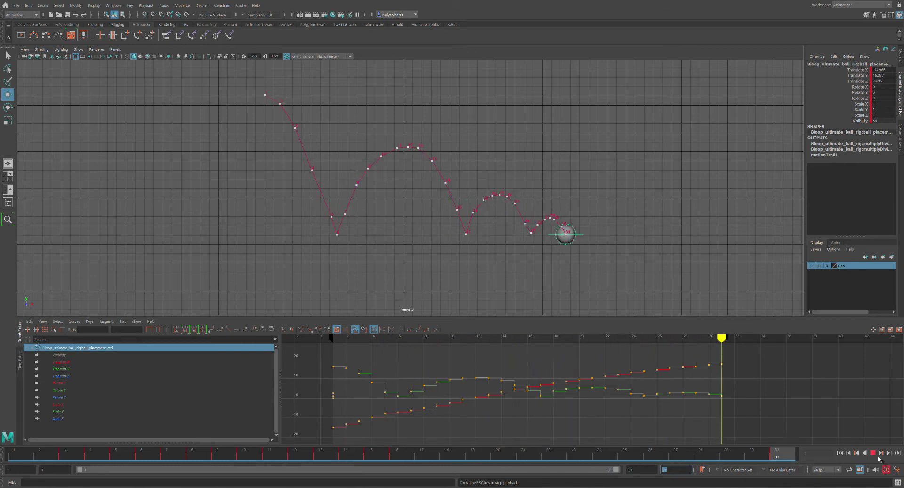
{"action": "left_click", "coordinate": [876, 455]}
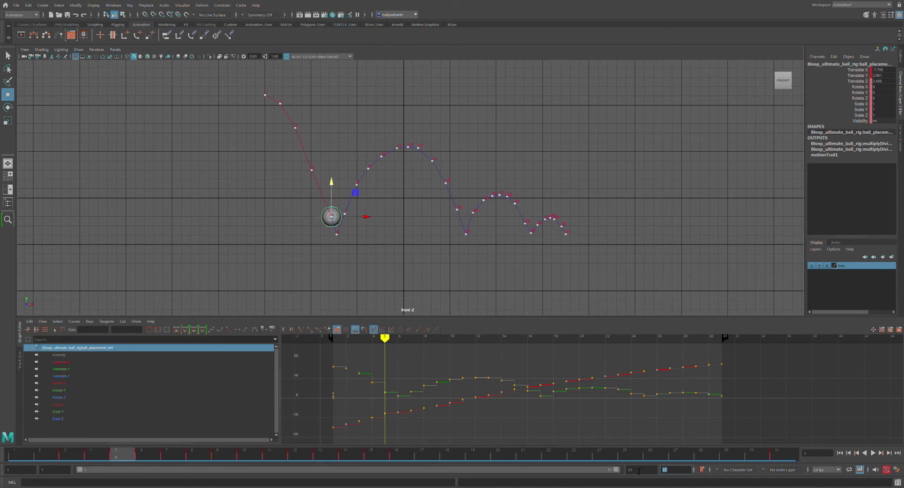
- Extend the playback range to end at frame 35
{"action": "left_click", "coordinate": [639, 470]}
{"action": "double_click", "coordinate": [629, 469]}
{"action": "key", "text": "Return"}
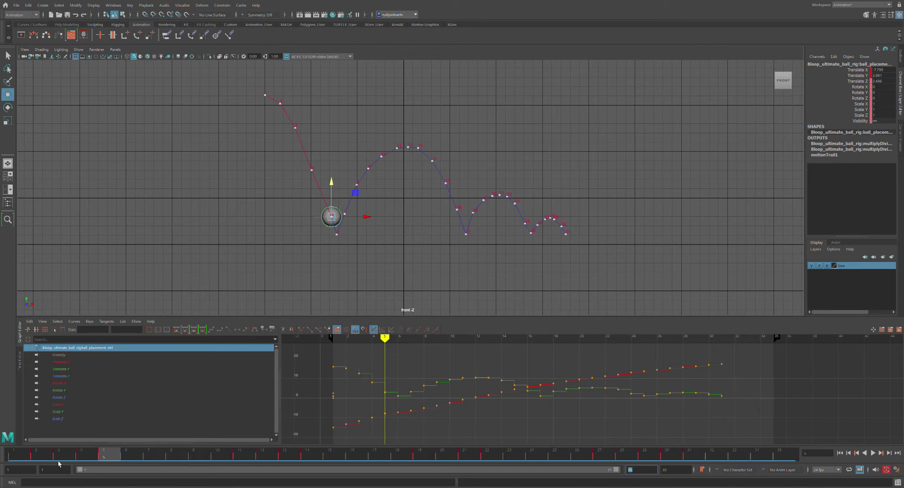
- Shift all ball keys from frames 7 through 31 two frames later on the timeline
{"action": "left_click", "coordinate": [133, 460]}
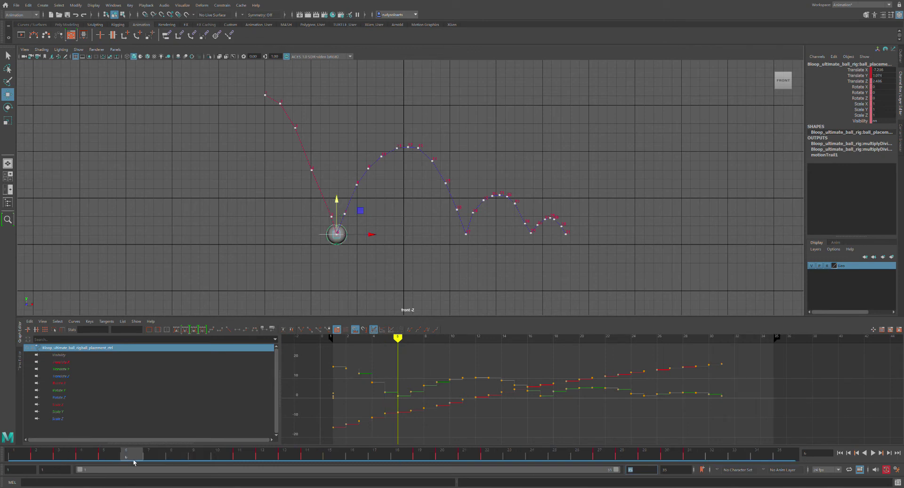
{"action": "left_click_drag", "start_coordinate": [146, 460], "coordinate": [127, 459]}
{"action": "left_click", "coordinate": [149, 460]}
{"action": "left_click_drag", "start_coordinate": [150, 461], "coordinate": [704, 461], "text": "shift"}
{"action": "key", "text": "alt+v"}
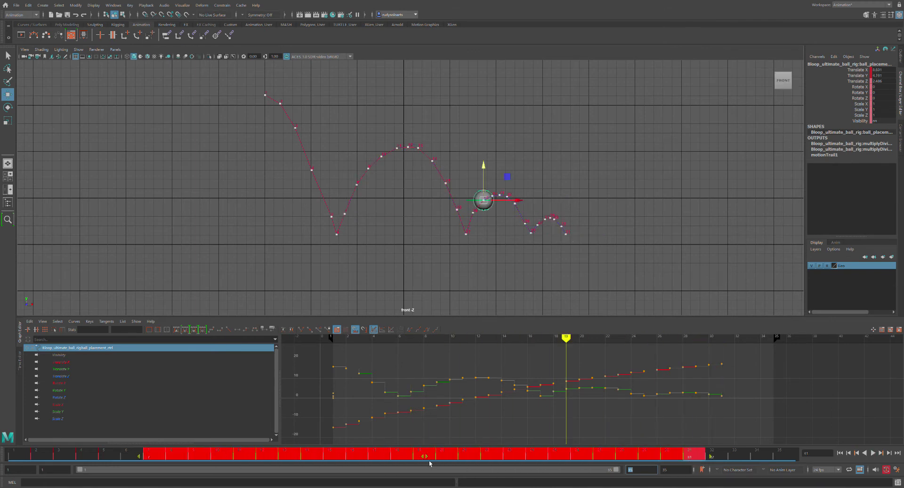
{"action": "left_click_drag", "start_coordinate": [436, 463], "coordinate": [442, 462]}
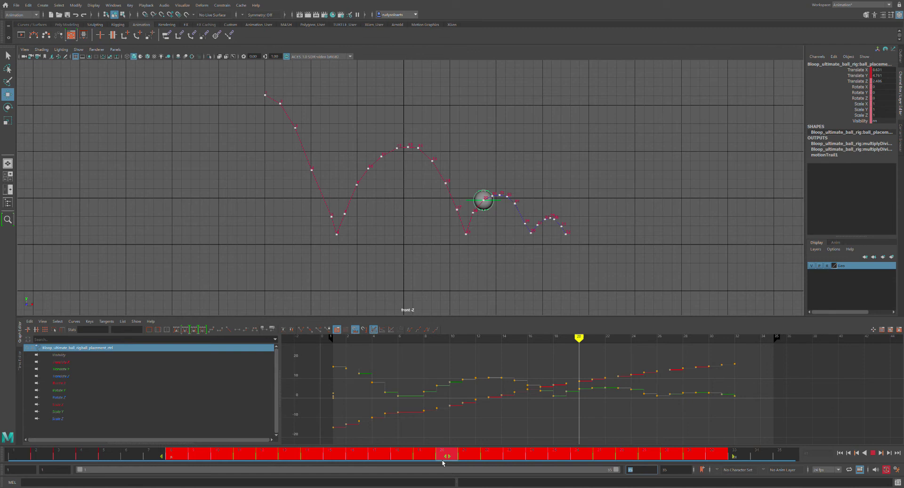
{"action": "left_click_drag", "start_coordinate": [455, 462], "coordinate": [476, 461]}
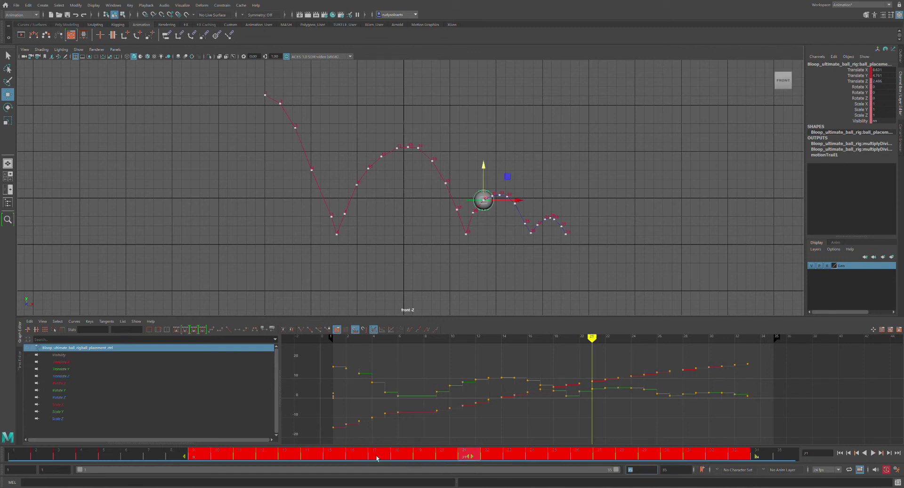
{"action": "left_click", "coordinate": [190, 456]}
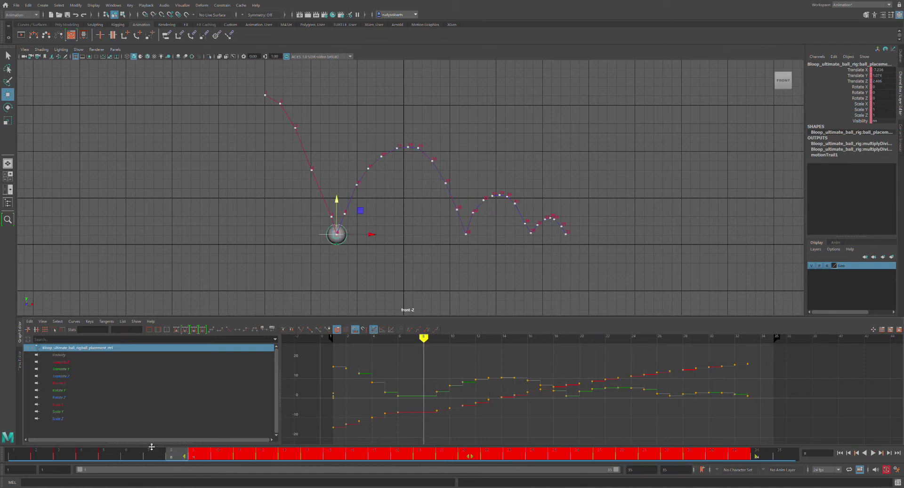
{"action": "left_click", "coordinate": [779, 459]}
{"action": "left_click", "coordinate": [160, 456]}
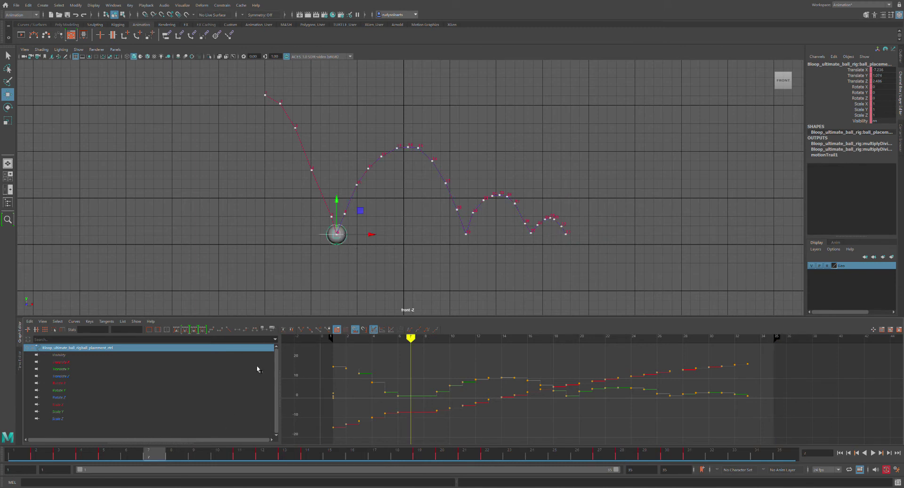
- Select the motion trail points for frames 2 to 5 and move them slightly up and back along X
{"action": "left_click_drag", "start_coordinate": [276, 97], "coordinate": [339, 226]}
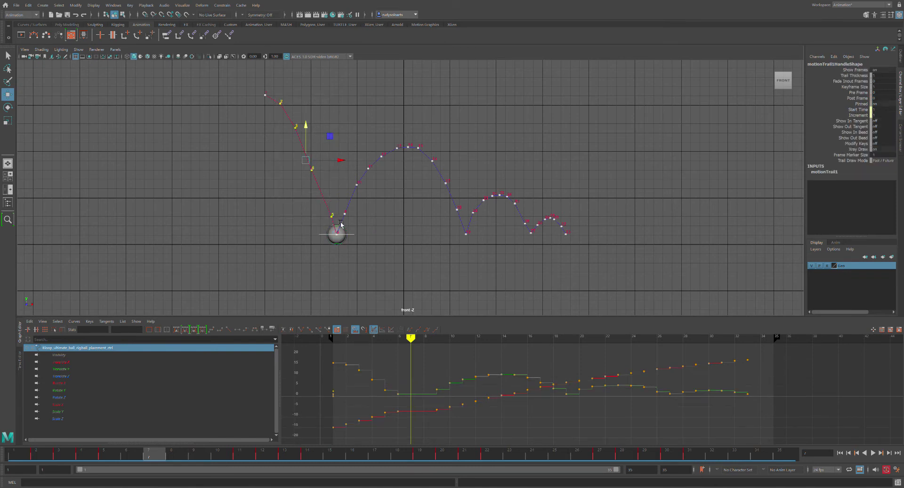
{"action": "left_click", "coordinate": [296, 147]}
{"action": "left_click_drag", "start_coordinate": [277, 96], "coordinate": [340, 224]}
{"action": "left_click_drag", "start_coordinate": [307, 128], "coordinate": [310, 123]}
{"action": "left_click_drag", "start_coordinate": [349, 159], "coordinate": [344, 159]}
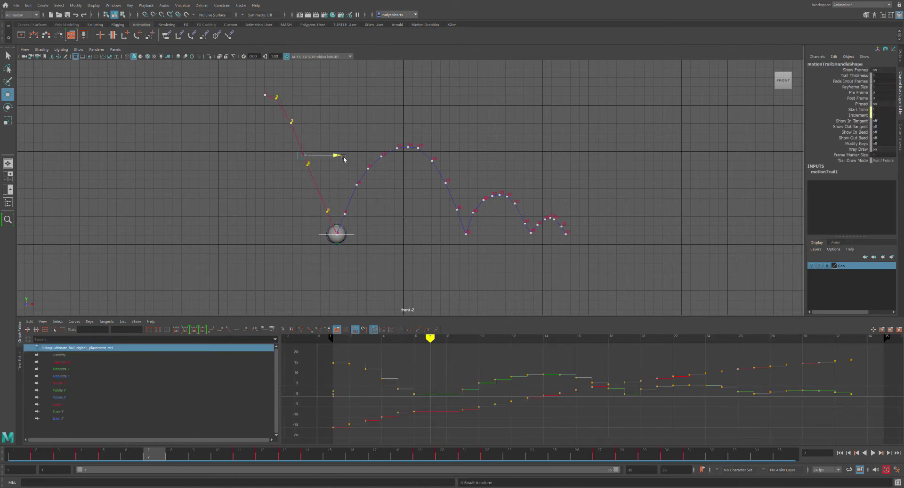
- Raise the motion trail points for frames 3 to 5 and pull them slightly back toward the start
{"action": "left_click", "coordinate": [334, 125]}
{"action": "left_click_drag", "start_coordinate": [276, 113], "coordinate": [343, 217]}
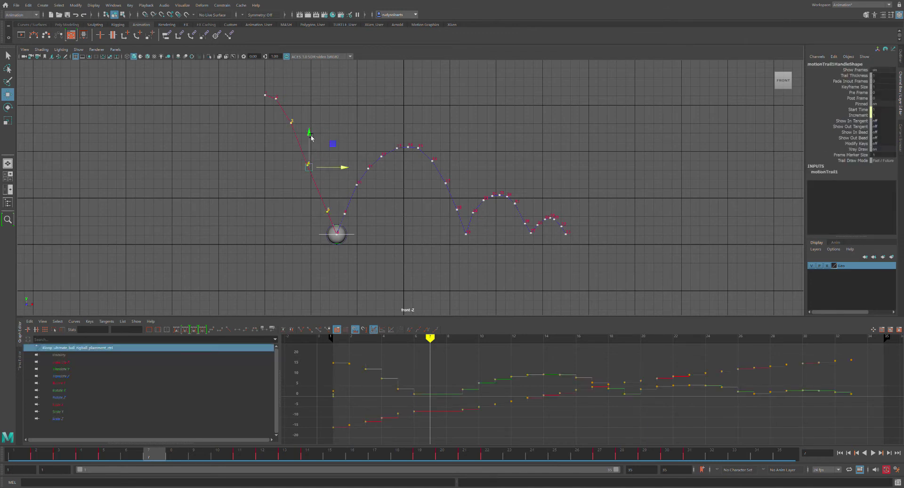
{"action": "left_click_drag", "start_coordinate": [314, 135], "coordinate": [313, 128]}
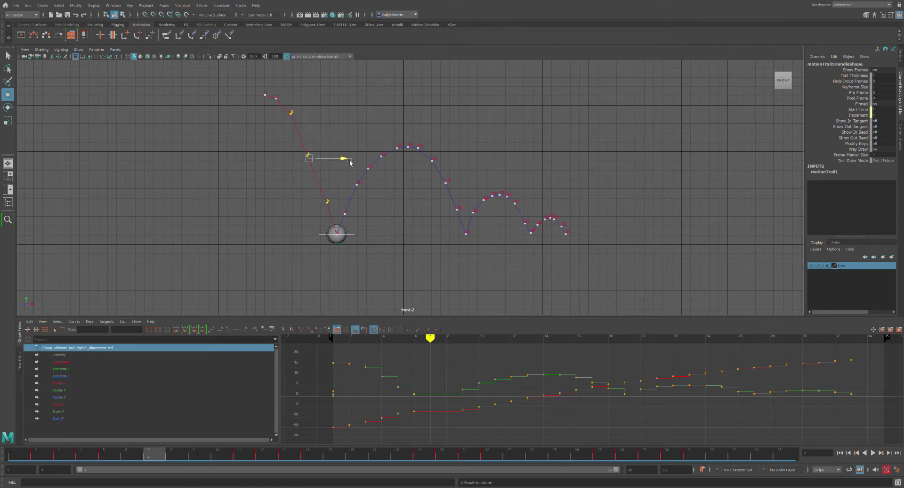
{"action": "left_click_drag", "start_coordinate": [350, 163], "coordinate": [347, 163]}
{"action": "left_click_drag", "start_coordinate": [310, 126], "coordinate": [309, 122]}
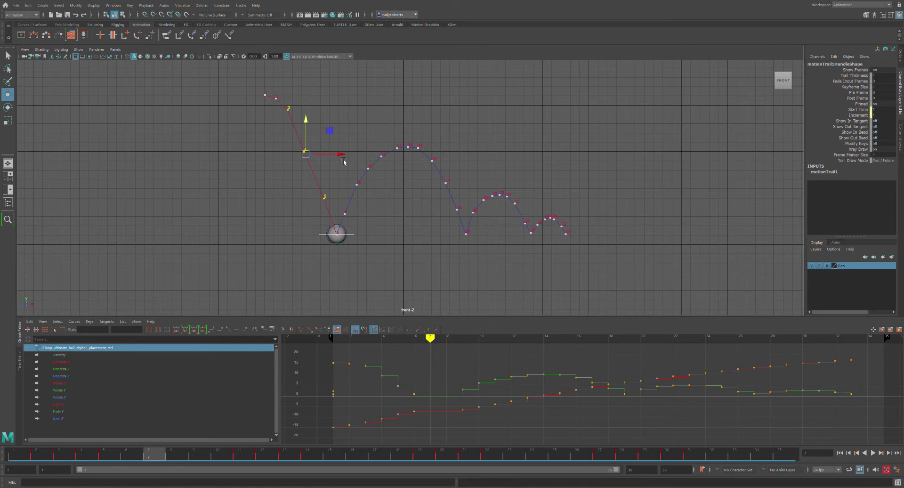
{"action": "left_click", "coordinate": [329, 147]}
{"action": "left_click_drag", "start_coordinate": [284, 104], "coordinate": [343, 206]}
{"action": "left_click_drag", "start_coordinate": [351, 159], "coordinate": [350, 159]}
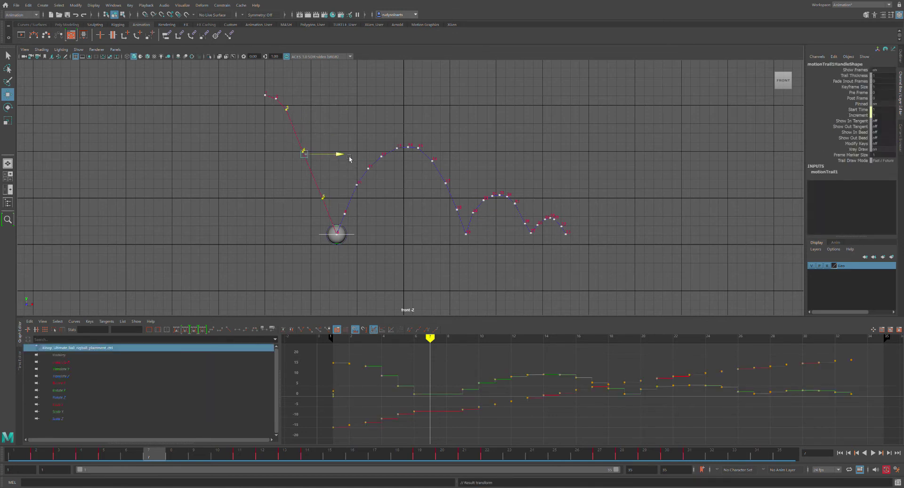
- Raise the trail points for frames 4 and 5 further and shift them slightly back to round the first fall
{"action": "left_click", "coordinate": [323, 103]}
{"action": "left_click_drag", "start_coordinate": [307, 148], "coordinate": [311, 126]}
{"action": "left_click_drag", "start_coordinate": [355, 158], "coordinate": [350, 157]}
{"action": "left_click", "coordinate": [332, 114]}
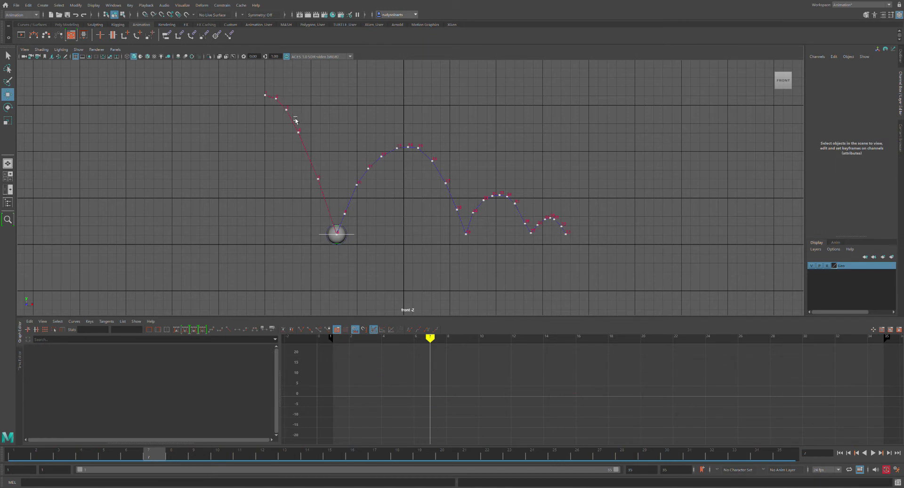
- Raise the frame 5 trail point and adjust it along X so it continues the initial drop's curve
{"action": "left_click", "coordinate": [319, 178]}
{"action": "left_click_drag", "start_coordinate": [322, 151], "coordinate": [324, 136]}
{"action": "left_click_drag", "start_coordinate": [354, 165], "coordinate": [344, 164]}
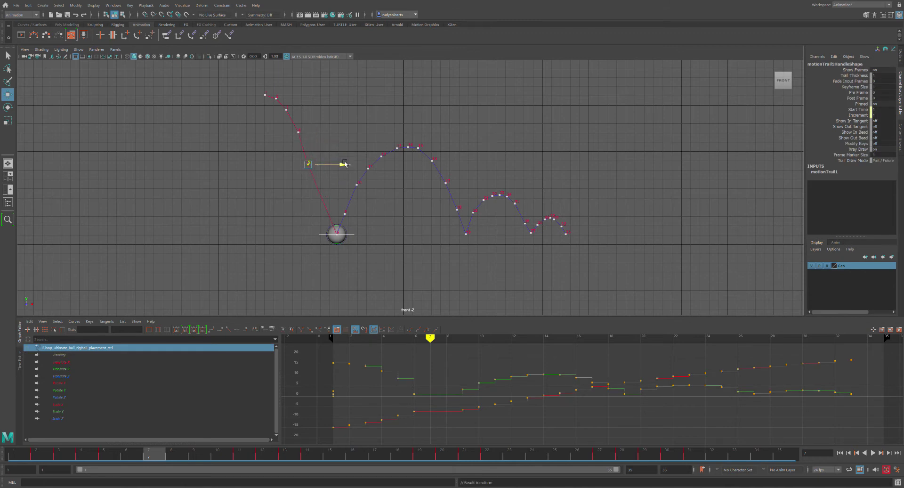
{"action": "left_click", "coordinate": [341, 132]}
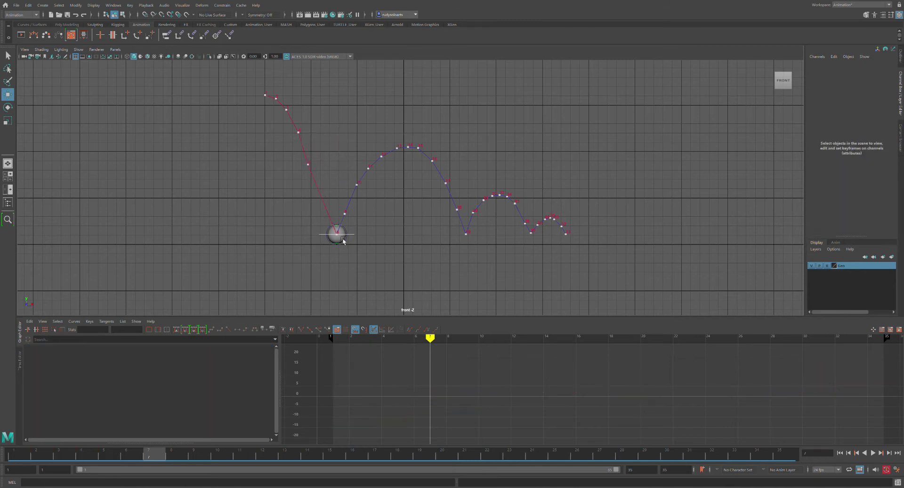
{"action": "left_click", "coordinate": [308, 164]}
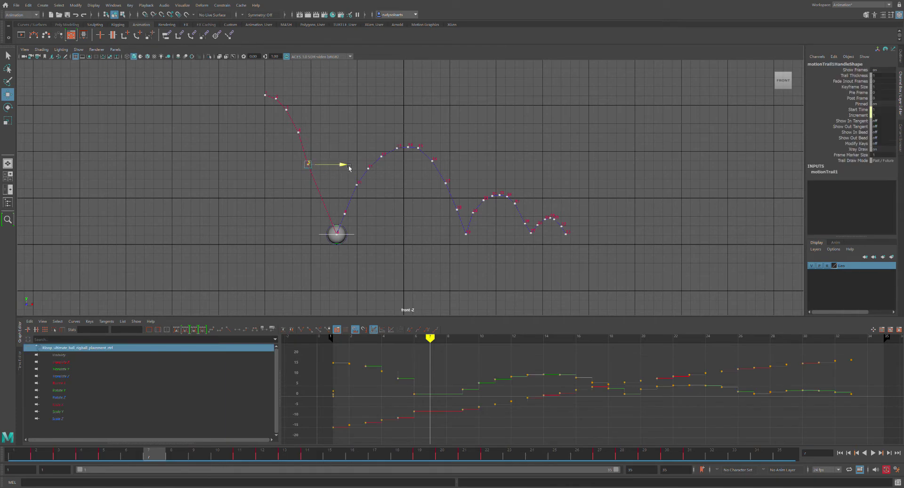
{"action": "left_click_drag", "start_coordinate": [354, 168], "coordinate": [352, 168]}
- Move the first ground contact key from frame 6 to frame 8
{"action": "mouse_move", "coordinate": [147, 457]}
{"action": "left_mouse_down"}
{"action": "mouse_move", "coordinate": [134, 456]}
{"action": "mouse_move", "coordinate": [158, 459]}
{"action": "mouse_move", "coordinate": [143, 463]}
{"action": "left_mouse_up"}
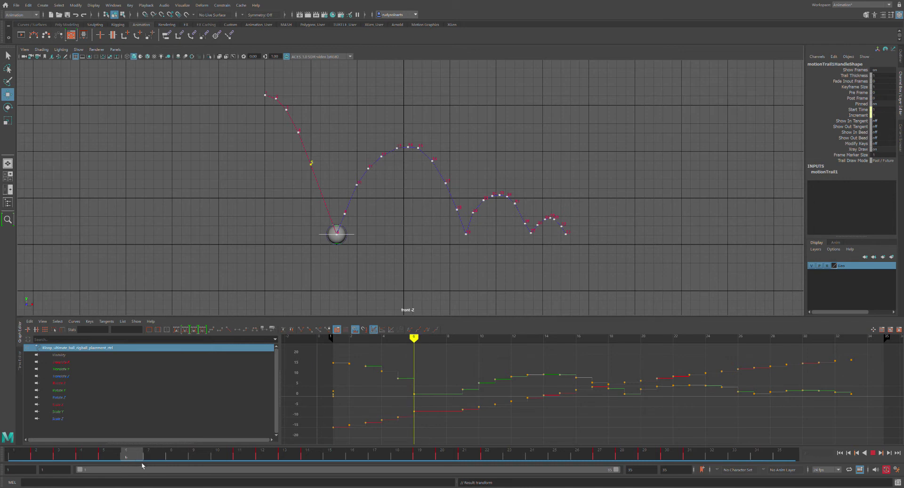
{"action": "left_click", "coordinate": [136, 456], "text": "shift"}
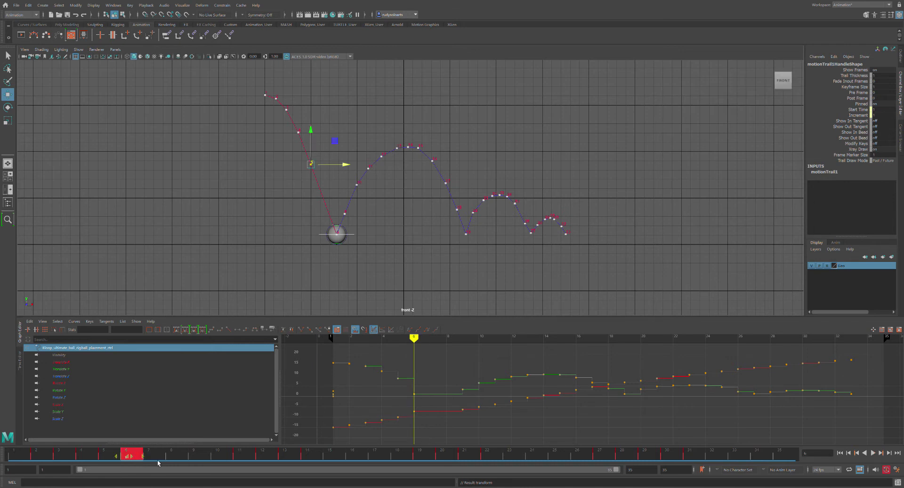
{"action": "left_click", "coordinate": [159, 462], "text": "shift"}
{"action": "left_click", "coordinate": [150, 455]}
{"action": "left_click", "coordinate": [131, 456]}
{"action": "left_click_drag", "start_coordinate": [137, 461], "coordinate": [174, 463]}
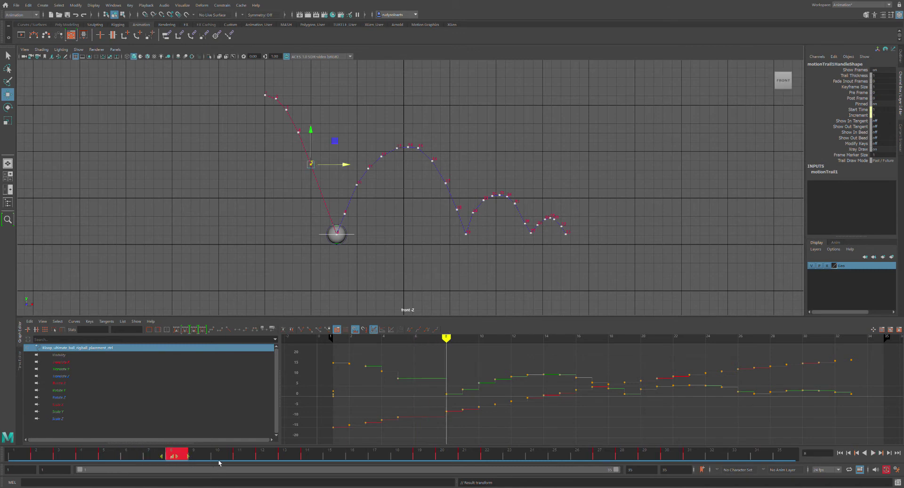
{"action": "left_click", "coordinate": [219, 463]}
{"action": "left_click", "coordinate": [163, 463]}
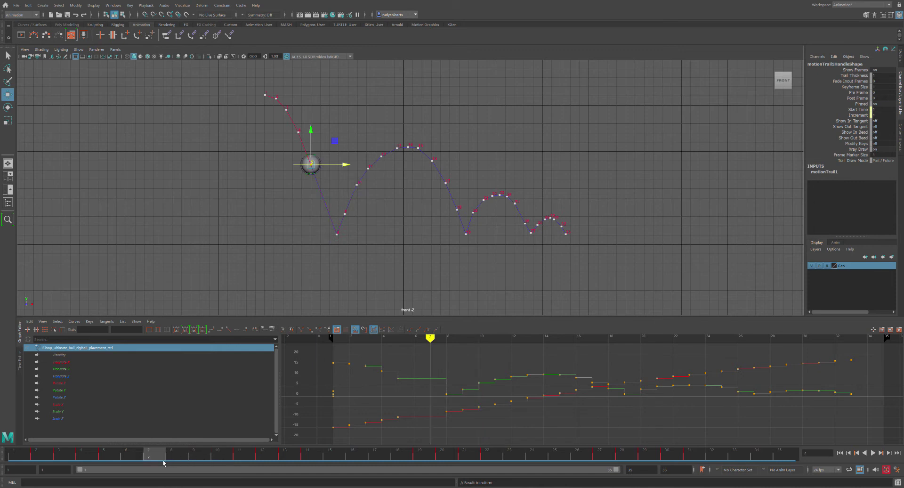
- Key the ball on frame 6 at about X -8.89, Y 4.99, between the frame 5 pose and the first ground contact
{"action": "left_click_drag", "start_coordinate": [163, 463], "coordinate": [134, 455]}
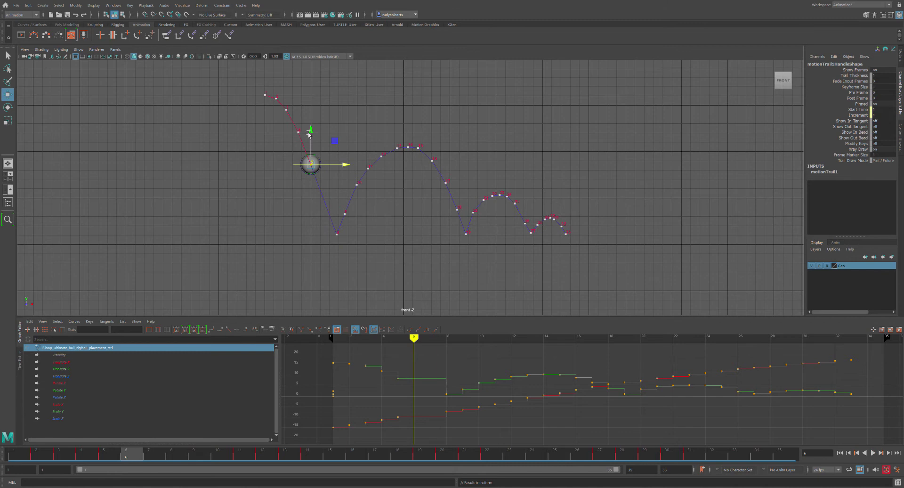
{"action": "left_click_drag", "start_coordinate": [308, 134], "coordinate": [309, 151]}
{"action": "key", "text": "ctrl+z"}
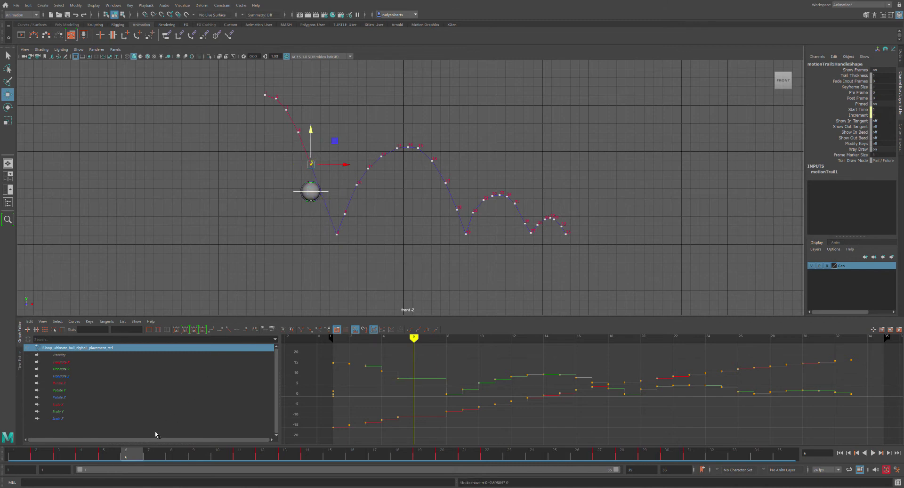
{"action": "left_click", "coordinate": [305, 199]}
{"action": "left_click_drag", "start_coordinate": [353, 196], "coordinate": [360, 195]}
{"action": "left_click_drag", "start_coordinate": [324, 136], "coordinate": [324, 172]}
{"action": "left_click_drag", "start_coordinate": [362, 201], "coordinate": [364, 203]}
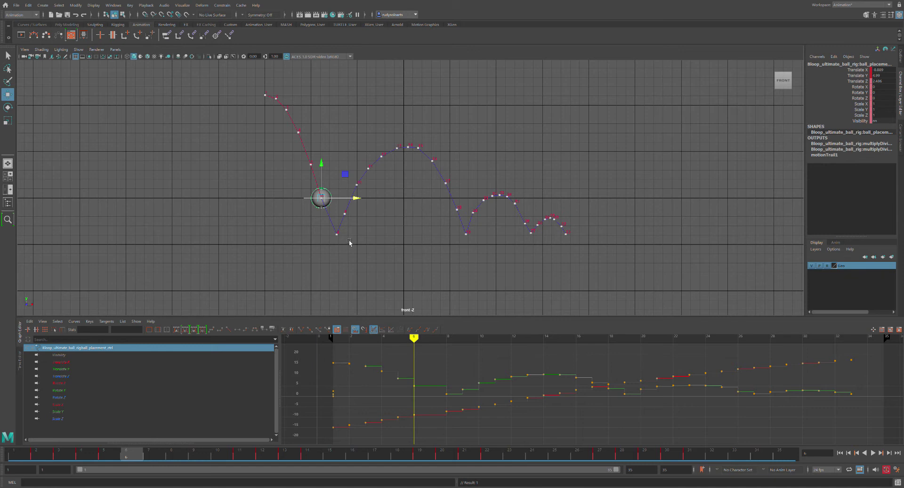
- Try lowering the ball on frame 7 to about Y 4.56
{"action": "left_click", "coordinate": [162, 461]}
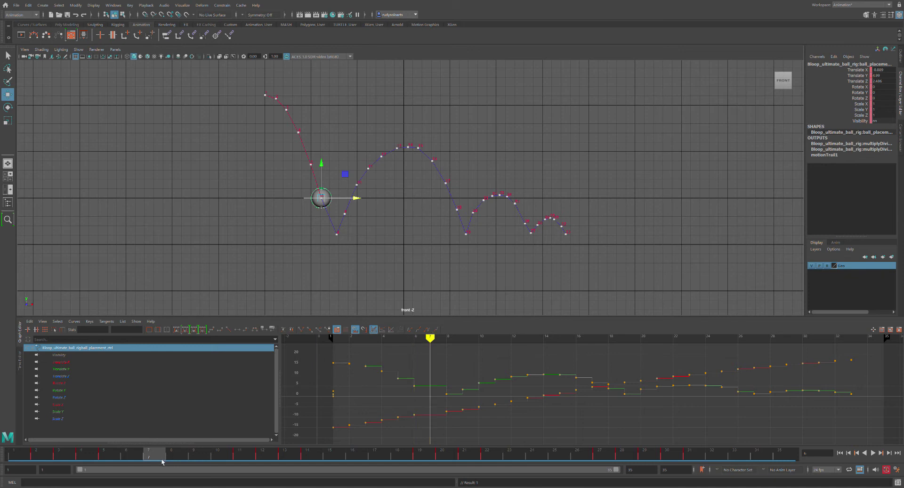
{"action": "key", "text": "alt+v"}
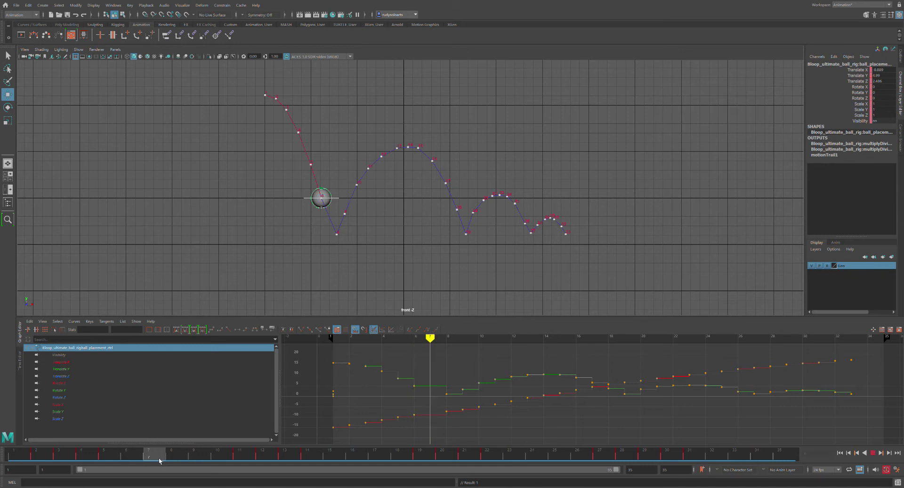
{"action": "key", "text": "alt+v"}
{"action": "left_click_drag", "start_coordinate": [321, 168], "coordinate": [324, 173]}
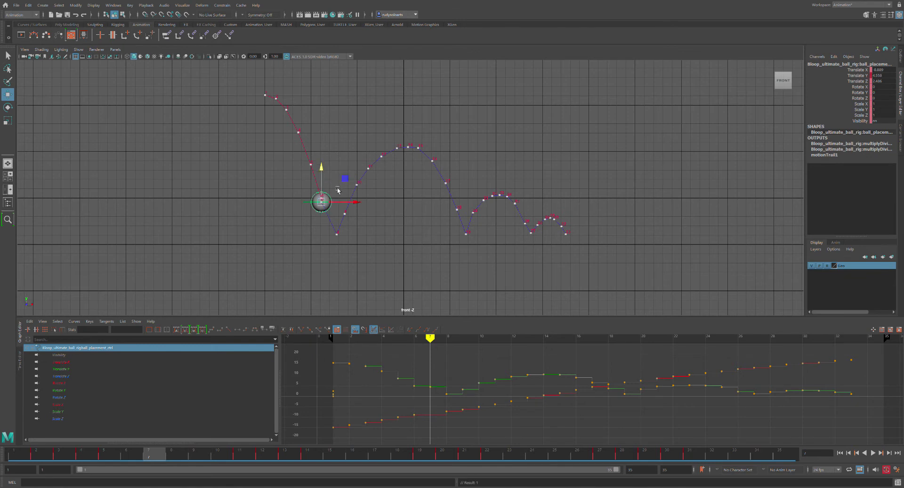
{"action": "key", "text": "ctrl+z"}
{"action": "key", "text": "ctrl+z"}
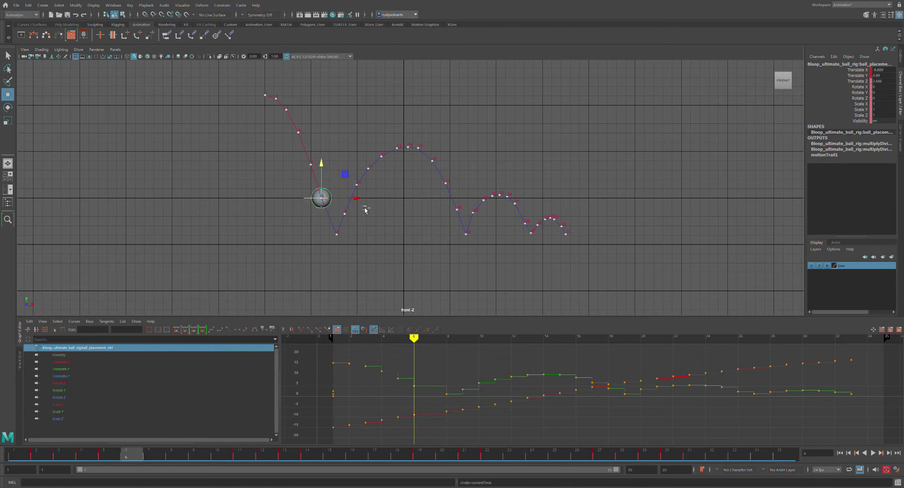
- Shift the motion trail keys for frames 2 to 6 on the first descent slightly left and up
{"action": "left_click", "coordinate": [273, 198]}
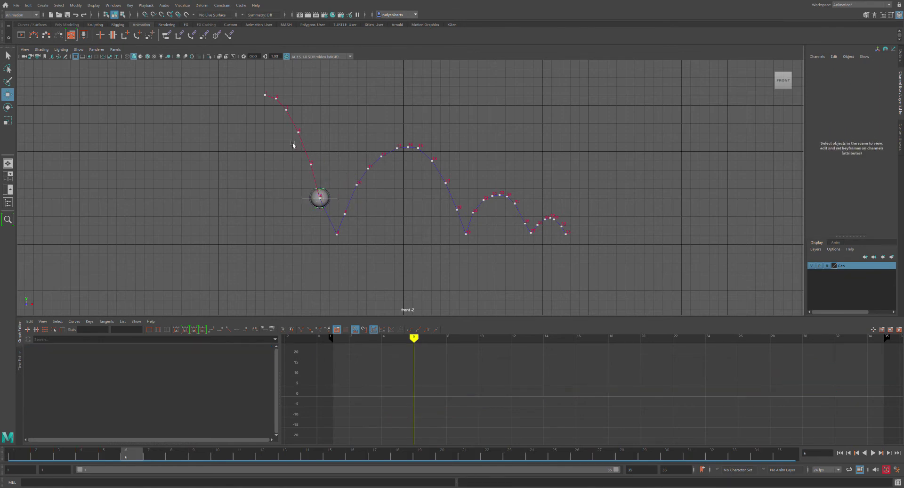
{"action": "left_click", "coordinate": [276, 97]}
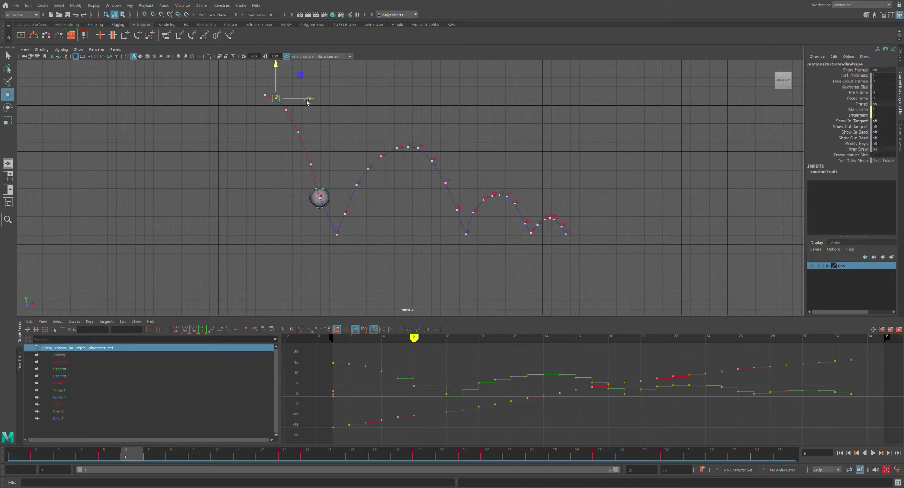
{"action": "left_click", "coordinate": [283, 130]}
{"action": "left_click_drag", "start_coordinate": [275, 94], "coordinate": [330, 205]}
{"action": "left_click_drag", "start_coordinate": [338, 149], "coordinate": [335, 149]}
{"action": "left_click", "coordinate": [343, 121]}
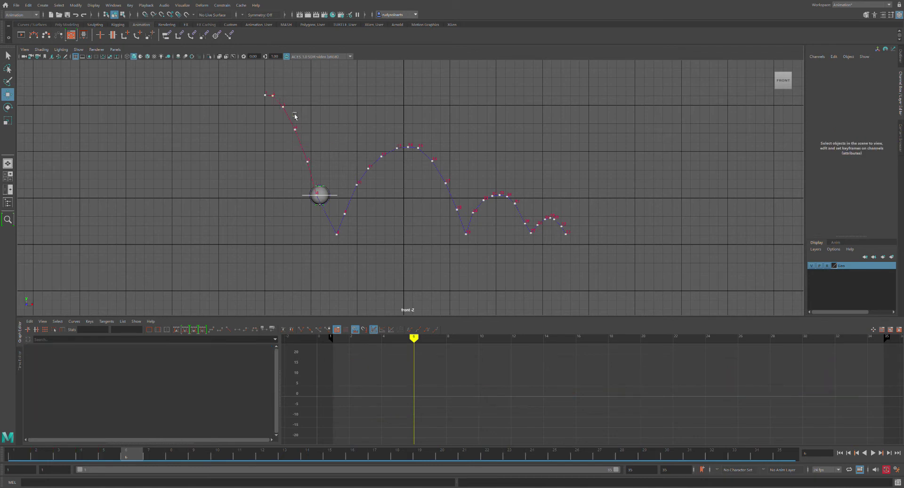
- Nudge the frame 3 to 5 keys on the trail's first descent farther left and up
{"action": "left_click_drag", "start_coordinate": [278, 101], "coordinate": [329, 181]}
{"action": "left_click_drag", "start_coordinate": [295, 92], "coordinate": [325, 166]}
{"action": "left_click", "coordinate": [327, 129]}
{"action": "left_click_drag", "start_coordinate": [340, 136], "coordinate": [336, 133]}
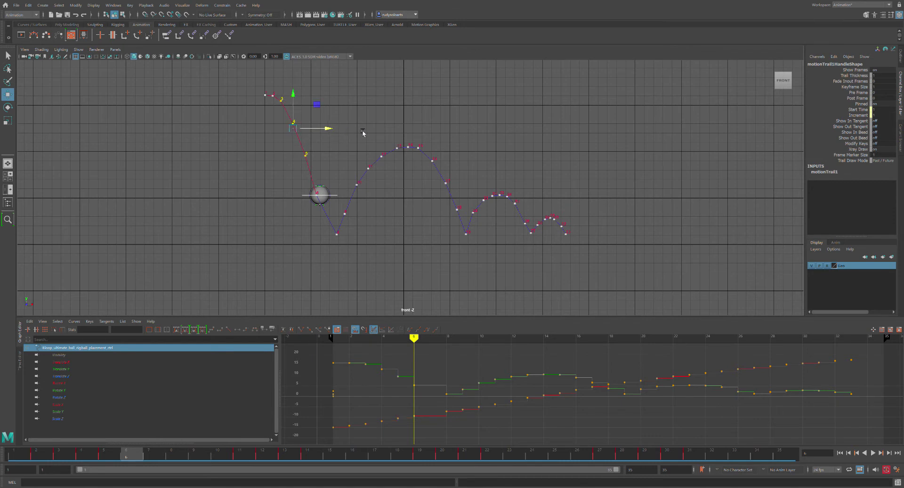
- Raise the frame 4 key on the motion trail and nudge it left to tighten the spacing after frame 3
{"action": "left_click", "coordinate": [307, 159]}
{"action": "left_click_drag", "start_coordinate": [302, 151], "coordinate": [314, 162]}
{"action": "left_click_drag", "start_coordinate": [287, 118], "coordinate": [302, 130]}
{"action": "left_click_drag", "start_coordinate": [296, 94], "coordinate": [295, 88]}
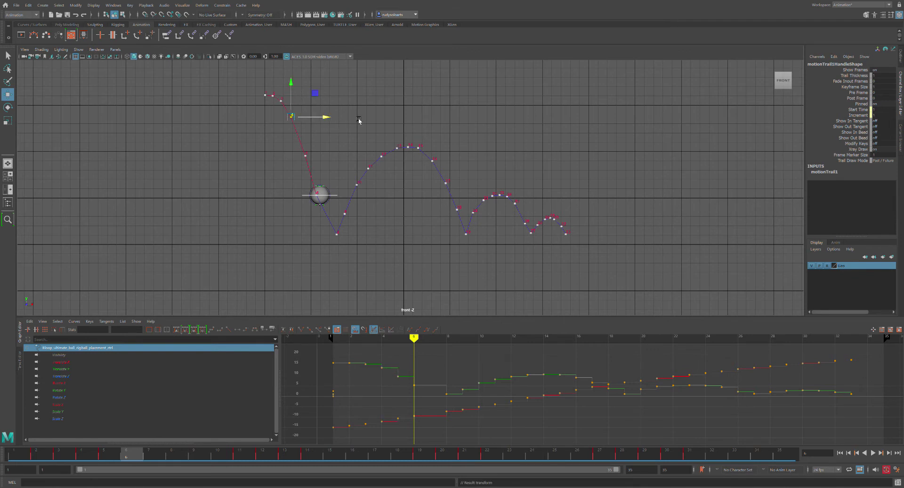
- Raise the frame 5 key on the motion trail and shift it left to continue the smooth falling arc
{"action": "left_click", "coordinate": [307, 149]}
{"action": "left_click_drag", "start_coordinate": [301, 148], "coordinate": [325, 163]}
{"action": "left_click_drag", "start_coordinate": [305, 122], "coordinate": [306, 107]}
{"action": "left_click_drag", "start_coordinate": [342, 141], "coordinate": [340, 144]}
{"action": "left_click", "coordinate": [333, 210]}
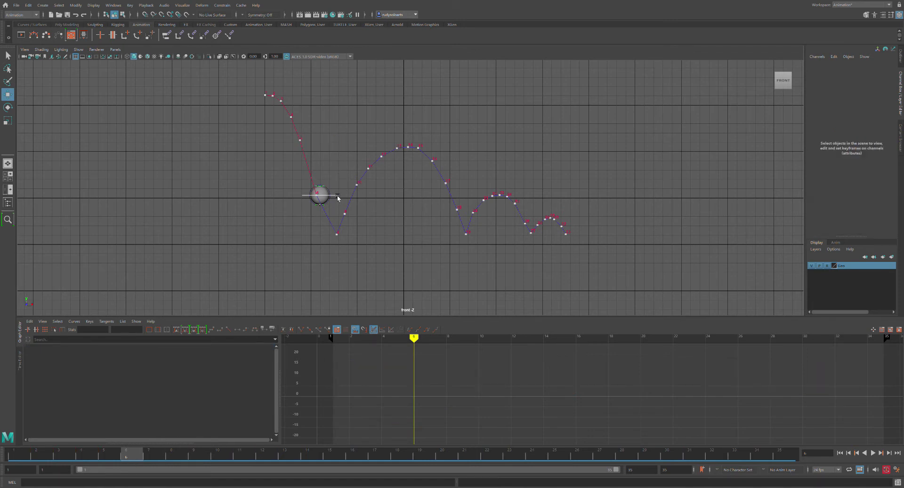
- Move the ball at frame 6 up and left along the arc, to about X -10.1 and Y 8.1
{"action": "left_click", "coordinate": [341, 198]}
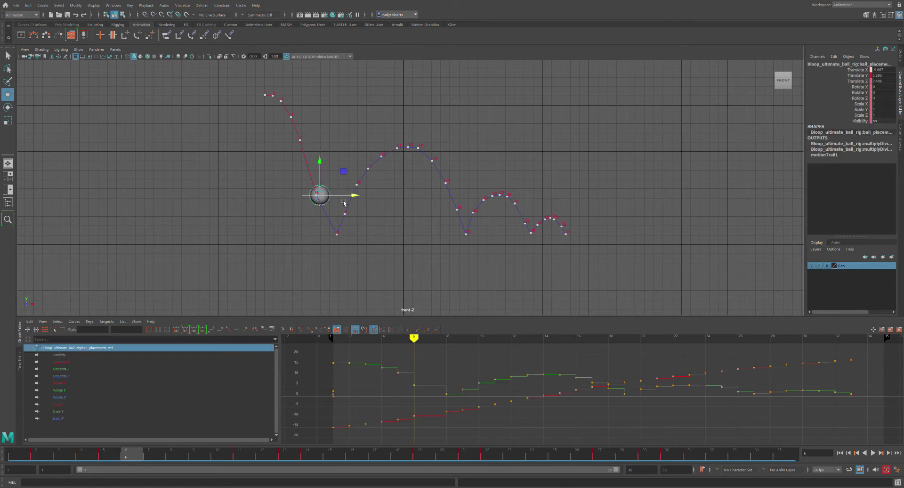
{"action": "left_click_drag", "start_coordinate": [324, 162], "coordinate": [324, 136]}
{"action": "left_click_drag", "start_coordinate": [359, 171], "coordinate": [350, 173]}
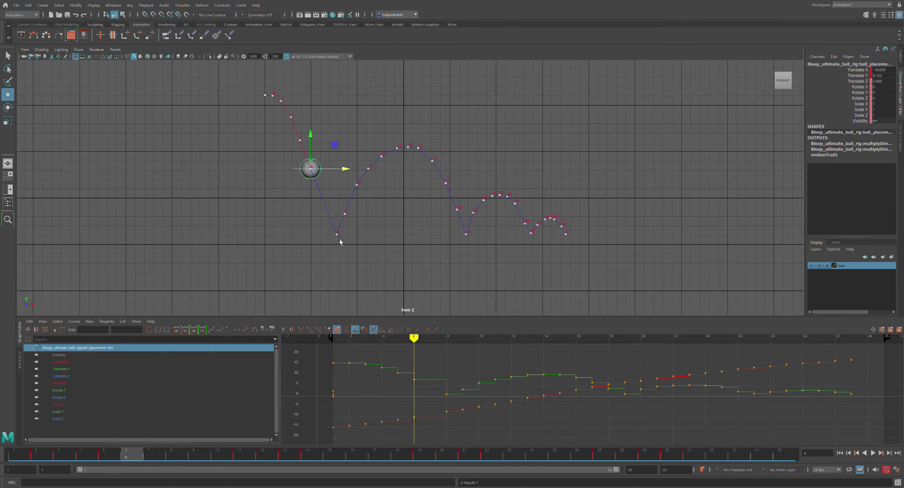
- Place the ball at frame 7 just above the first ground contact, at about X -8.3 and Y 3.2
{"action": "left_click", "coordinate": [142, 461]}
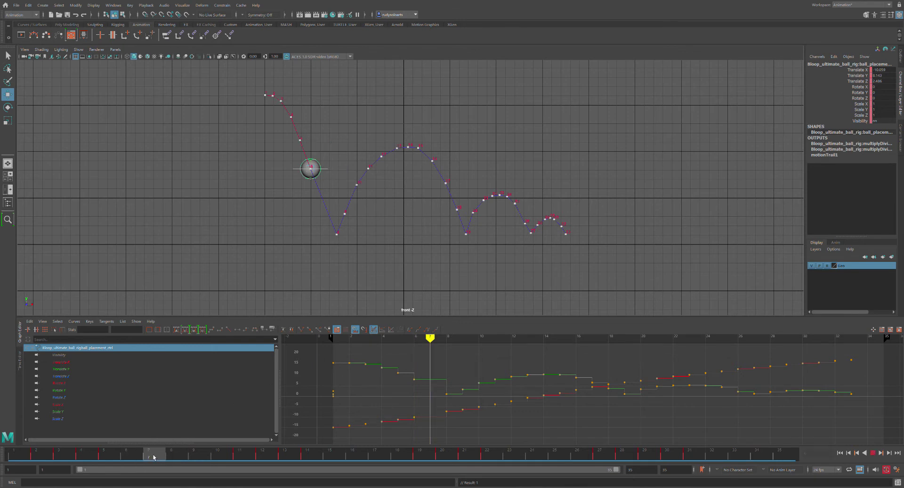
{"action": "left_click_drag", "start_coordinate": [316, 142], "coordinate": [316, 175]}
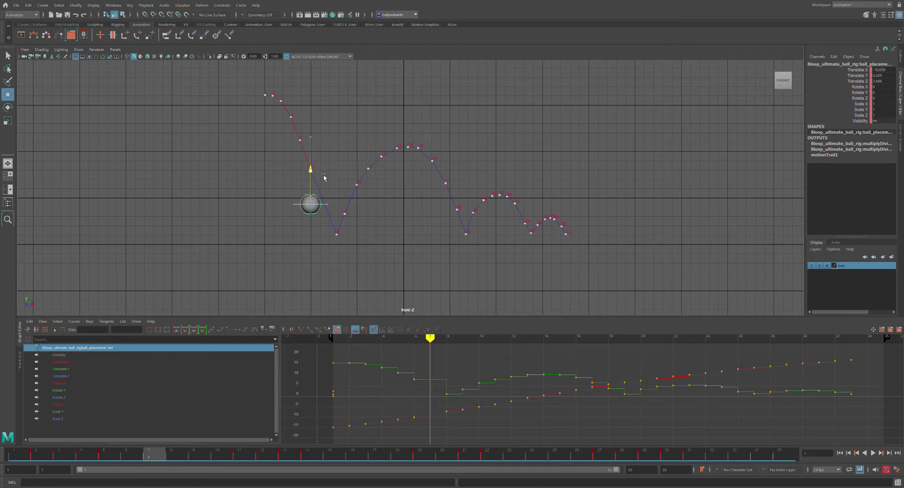
{"action": "left_click_drag", "start_coordinate": [346, 204], "coordinate": [363, 205]}
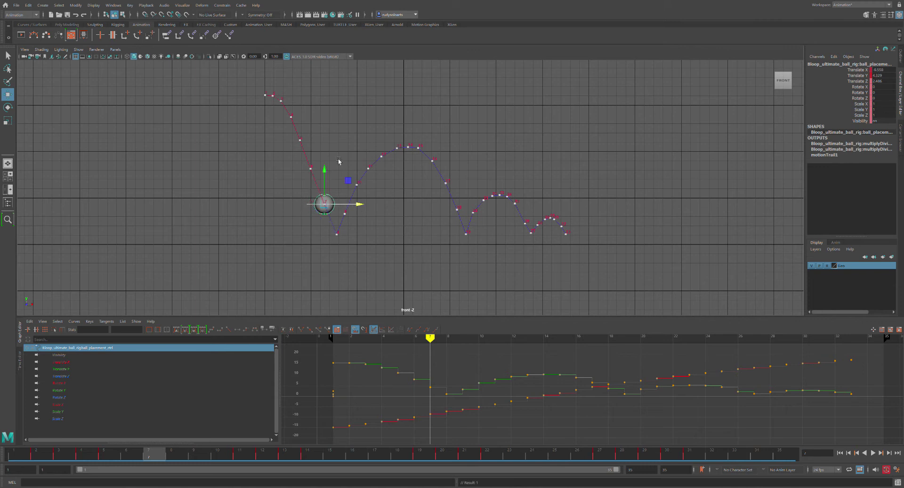
{"action": "left_click_drag", "start_coordinate": [330, 171], "coordinate": [331, 181]}
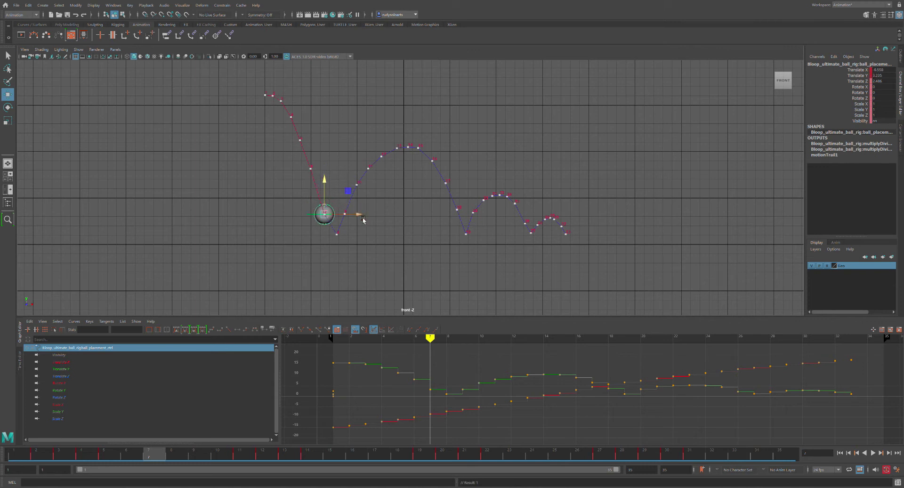
{"action": "left_click_drag", "start_coordinate": [363, 219], "coordinate": [368, 218]}
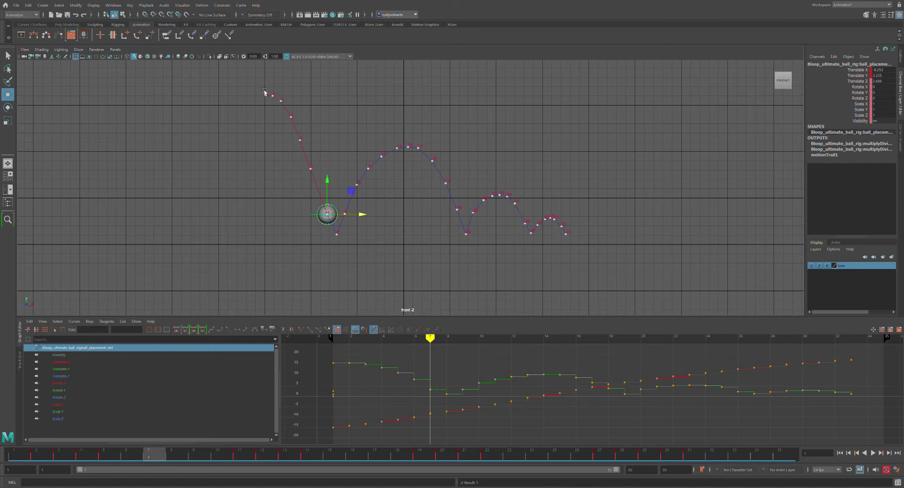
- Shift the first two motion trail keys slightly left and undo the small upward nudge of the first key
{"action": "left_click_drag", "start_coordinate": [256, 87], "coordinate": [278, 109]}
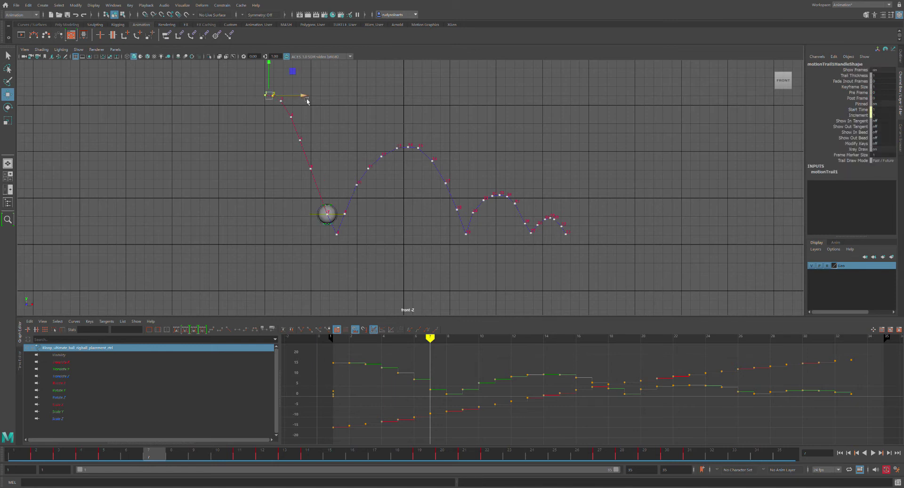
{"action": "left_click", "coordinate": [347, 100]}
{"action": "left_click_drag", "start_coordinate": [261, 90], "coordinate": [306, 97]}
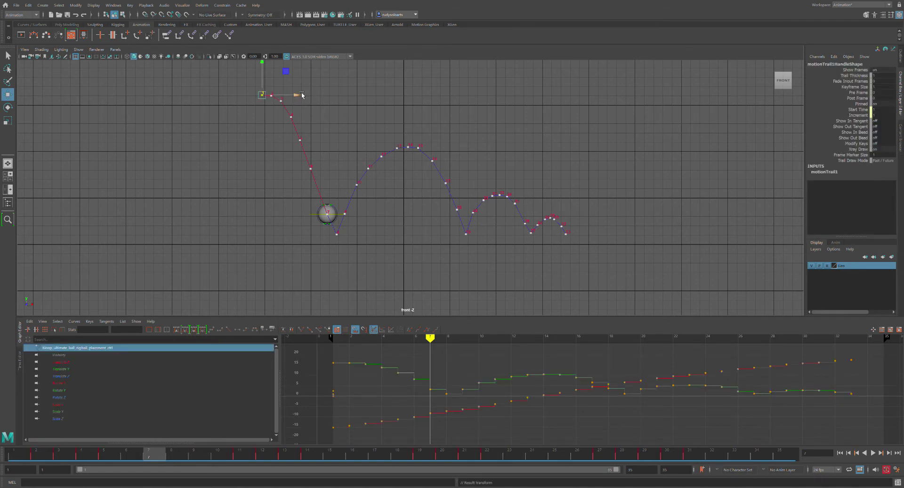
{"action": "left_click_drag", "start_coordinate": [265, 65], "coordinate": [265, 64]}
{"action": "key", "text": "ctrl+z"}
{"action": "left_click", "coordinate": [339, 102]}
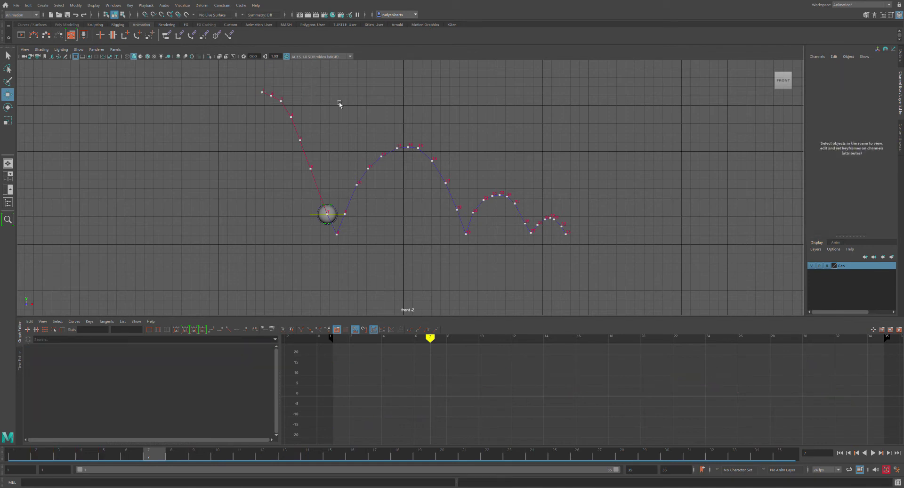
- Play the bounce animation from frame 1 and scrub the opening frames to check the descent's spacing
{"action": "left_click_drag", "start_coordinate": [162, 465], "coordinate": [14, 460]}
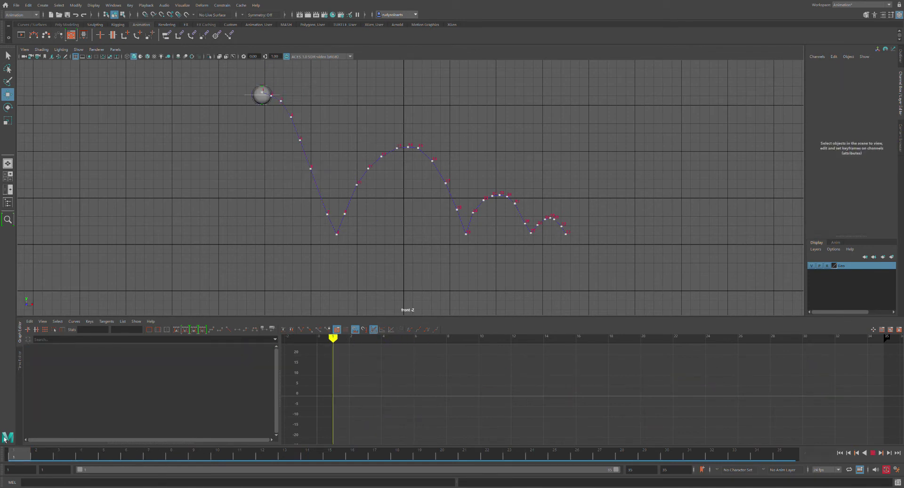
{"action": "left_click", "coordinate": [872, 454]}
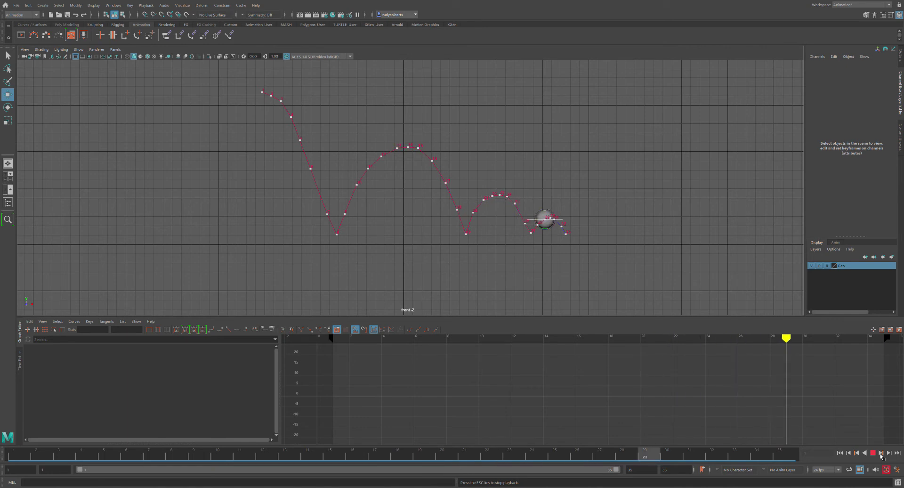
{"action": "left_click", "coordinate": [873, 453]}
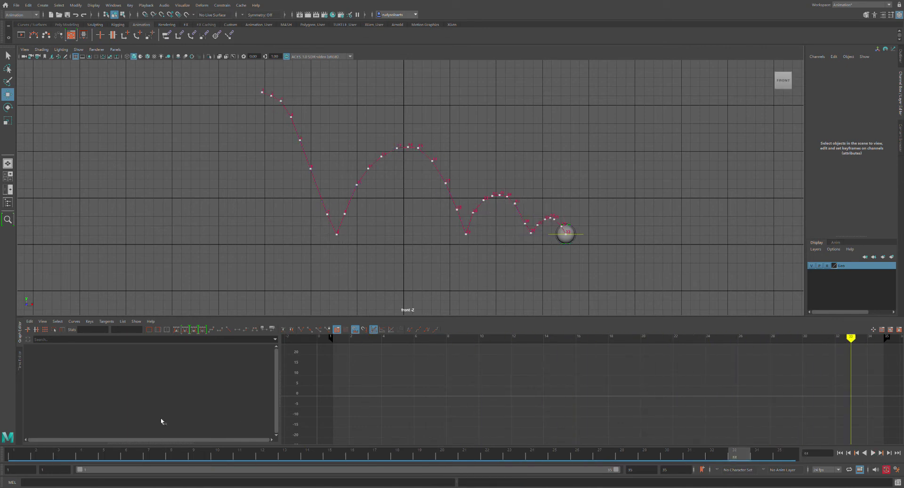
{"action": "left_click_drag", "start_coordinate": [14, 454], "coordinate": [105, 435]}
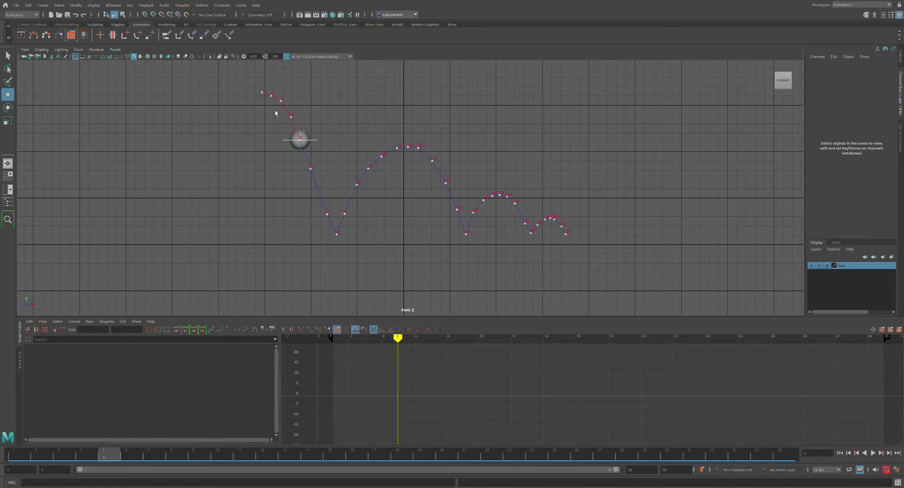
- Shift the motion trail keys for frames 2 to 7 slightly right as a group
{"action": "left_click_drag", "start_coordinate": [269, 93], "coordinate": [337, 219]}
{"action": "left_click_drag", "start_coordinate": [338, 160], "coordinate": [340, 161]}
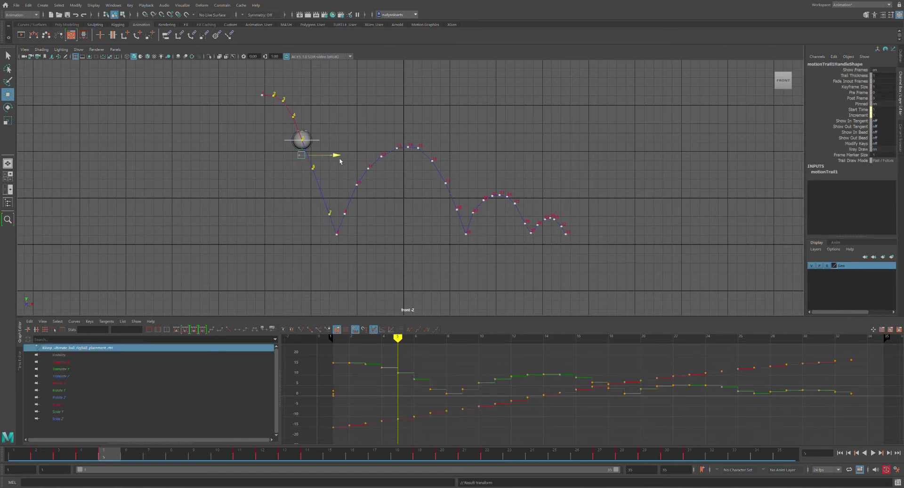
{"action": "left_click", "coordinate": [316, 117]}
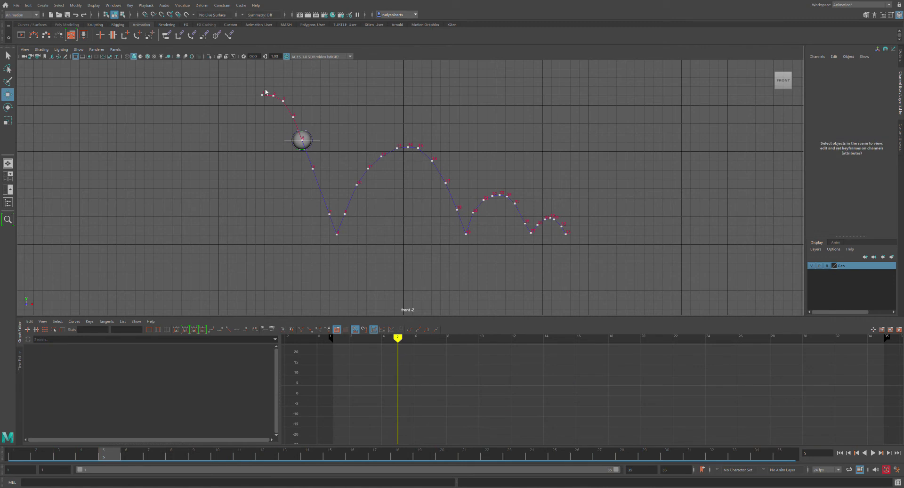
- Raise the motion trail's first key slightly above the frame 2 key
{"action": "left_click_drag", "start_coordinate": [264, 101], "coordinate": [269, 108]}
{"action": "left_click_drag", "start_coordinate": [265, 74], "coordinate": [266, 73]}
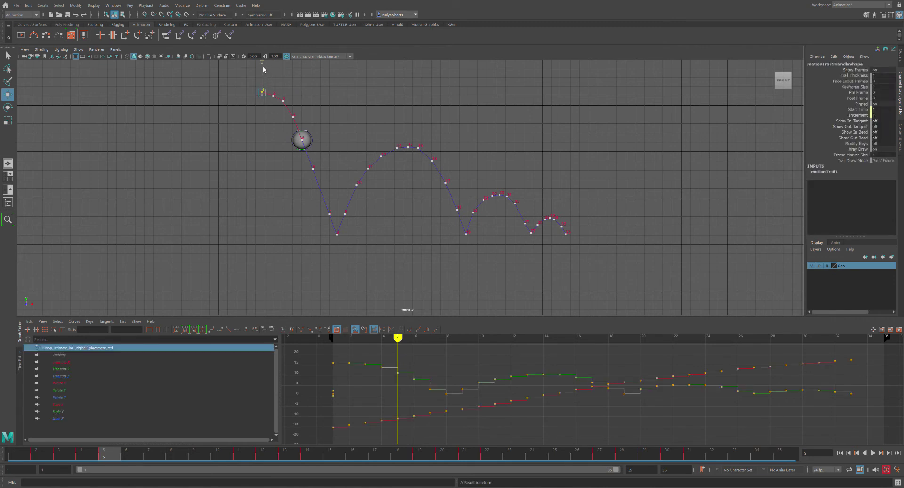
{"action": "left_click", "coordinate": [310, 107]}
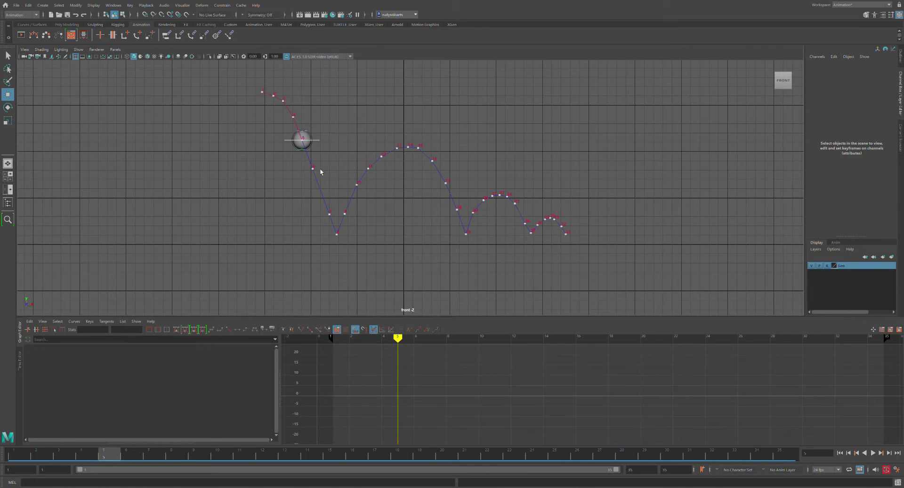
- Lower the frame 6 key on the motion trail's first descent slightly
{"action": "left_click_drag", "start_coordinate": [321, 187], "coordinate": [321, 188]}
{"action": "left_click_drag", "start_coordinate": [313, 137], "coordinate": [316, 146]}
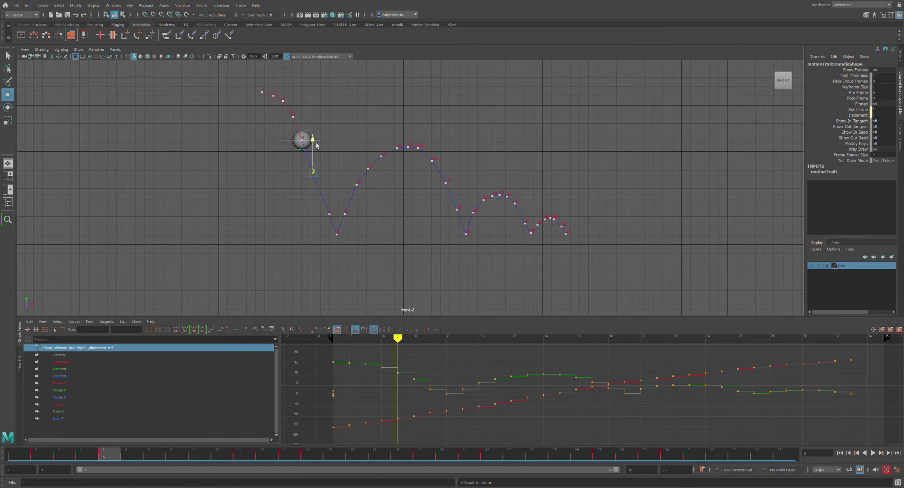
{"action": "left_click", "coordinate": [345, 136]}
- Scrub to frame 8 and select the trail key at the first ground contact to inspect it
{"action": "left_click_drag", "start_coordinate": [101, 452], "coordinate": [189, 369]}
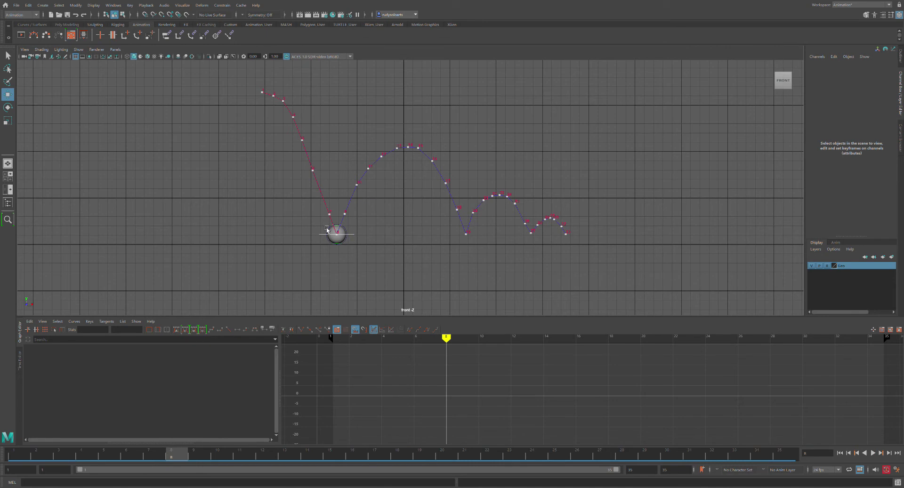
{"action": "left_click_drag", "start_coordinate": [307, 226], "coordinate": [366, 258]}
{"action": "left_click", "coordinate": [314, 238]}
{"action": "left_click_drag", "start_coordinate": [313, 221], "coordinate": [363, 258]}
{"action": "left_click", "coordinate": [395, 225]}
{"action": "left_click_drag", "start_coordinate": [320, 224], "coordinate": [371, 251]}
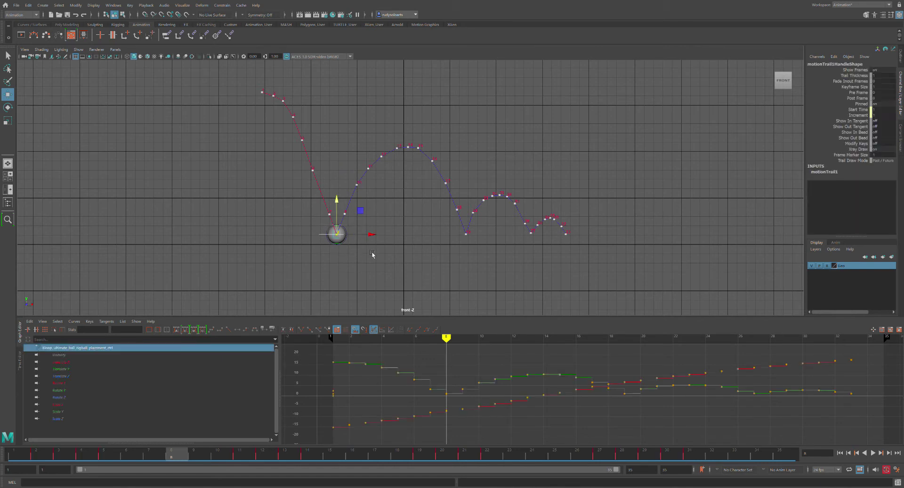
- Show the scene hierarchy with more width and hide the motion trail handle, leaving only the ball in view
{"action": "left_click", "coordinate": [900, 77]}
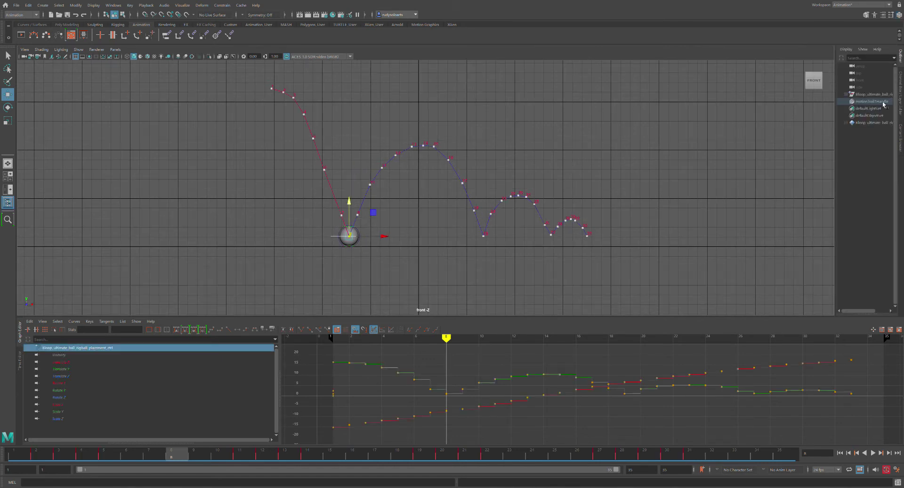
{"action": "left_click", "coordinate": [869, 101]}
{"action": "key", "text": "h"}
{"action": "key", "text": "h"}
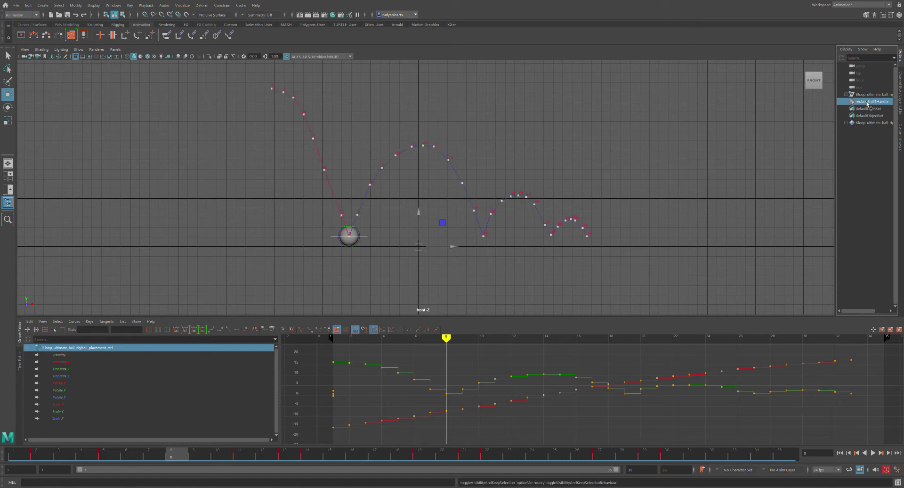
{"action": "key", "text": "h"}
{"action": "left_click_drag", "start_coordinate": [836, 121], "coordinate": [800, 122]}
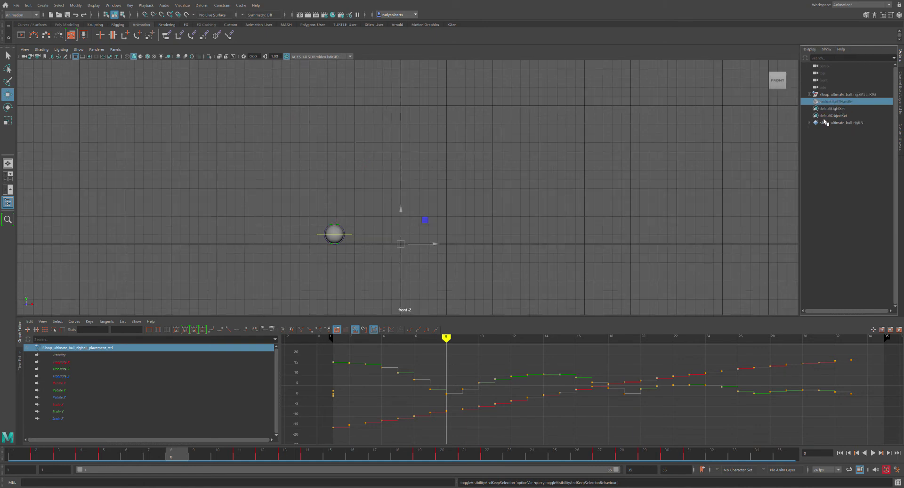
{"action": "left_click", "coordinate": [852, 156]}
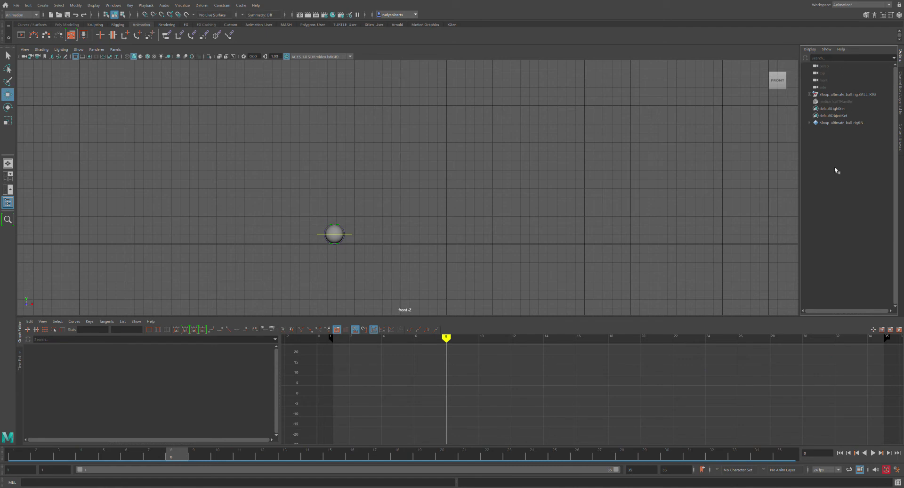
- Make the motion trail handle visible again and hide it once more
{"action": "left_click", "coordinate": [850, 102]}
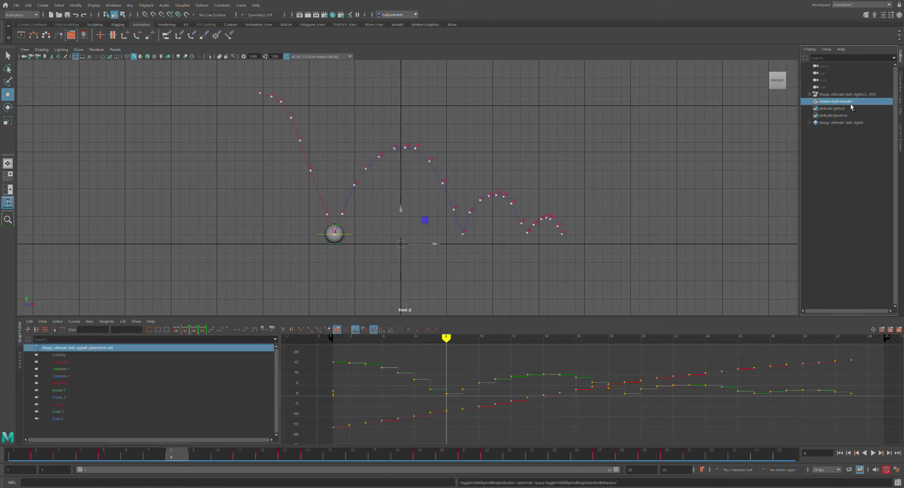
{"action": "left_click", "coordinate": [543, 107]}
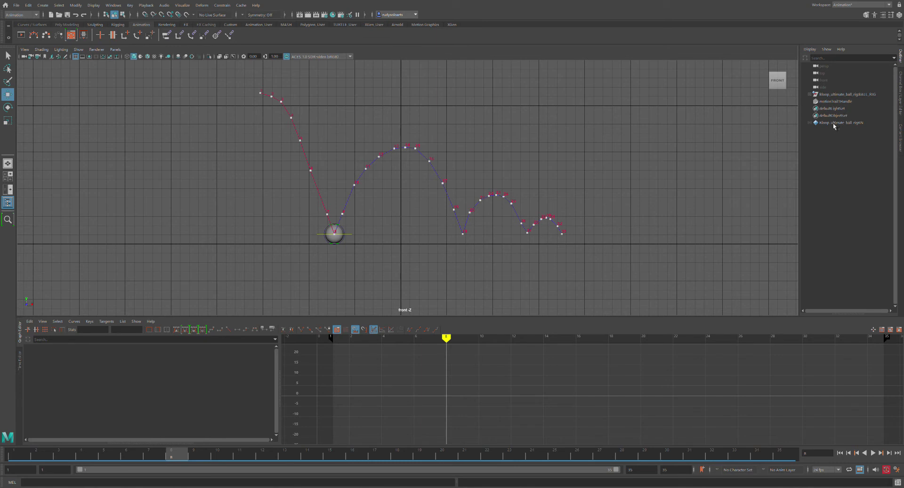
{"action": "left_click", "coordinate": [836, 103]}
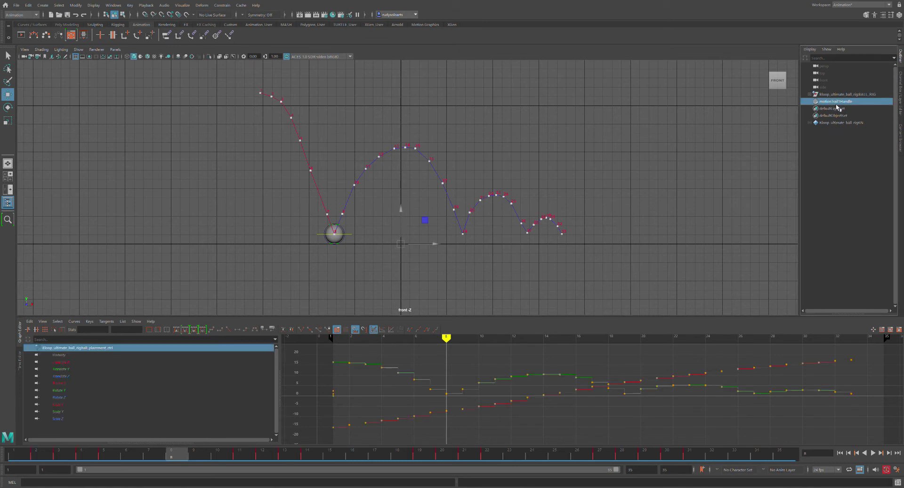
{"action": "key", "text": "ctrl+h"}
{"action": "left_click", "coordinate": [570, 125]}
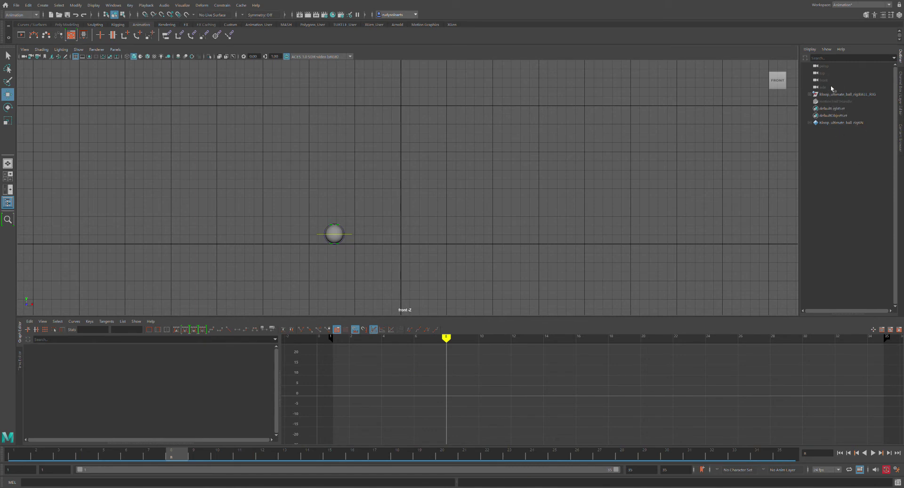
- Toggle the motion trail handle's visibility on and off again, leaving only the ball in view
{"action": "left_click", "coordinate": [836, 102]}
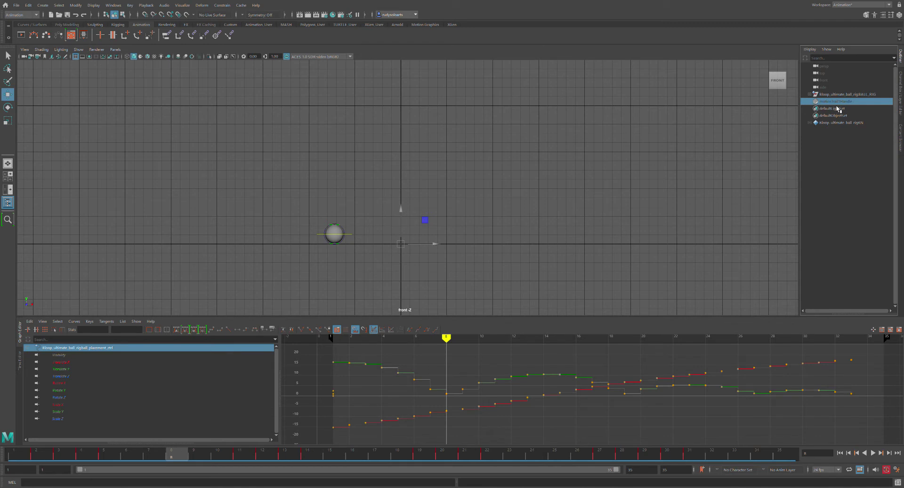
{"action": "key", "text": "h"}
{"action": "key", "text": "h"}
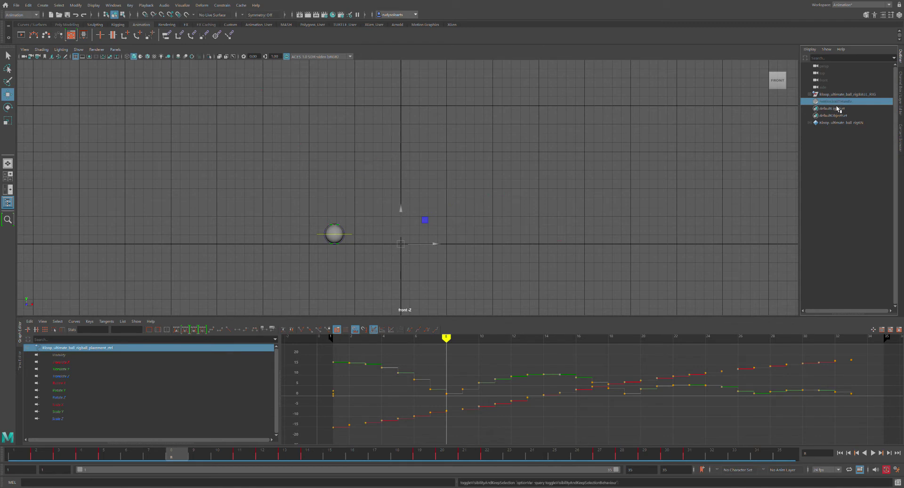
{"action": "key", "text": "h"}
{"action": "key", "text": "h"}
- Select all of the ball's rig controls and key them at frame 1 and at the first ground contact on frame 8
{"action": "left_click_drag", "start_coordinate": [351, 224], "coordinate": [367, 250]}
{"action": "left_click_drag", "start_coordinate": [169, 457], "coordinate": [5, 453]}
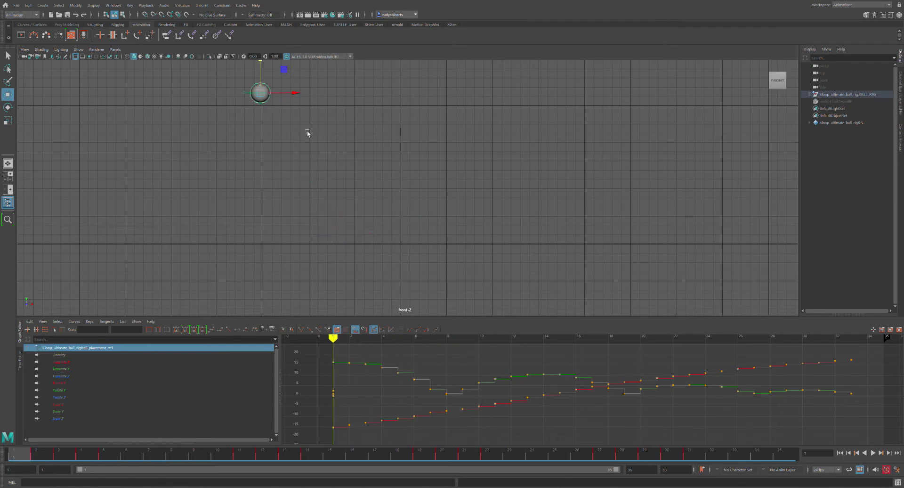
{"action": "left_click", "coordinate": [217, 105]}
{"action": "left_click_drag", "start_coordinate": [218, 65], "coordinate": [296, 127]}
{"action": "key", "text": "s"}
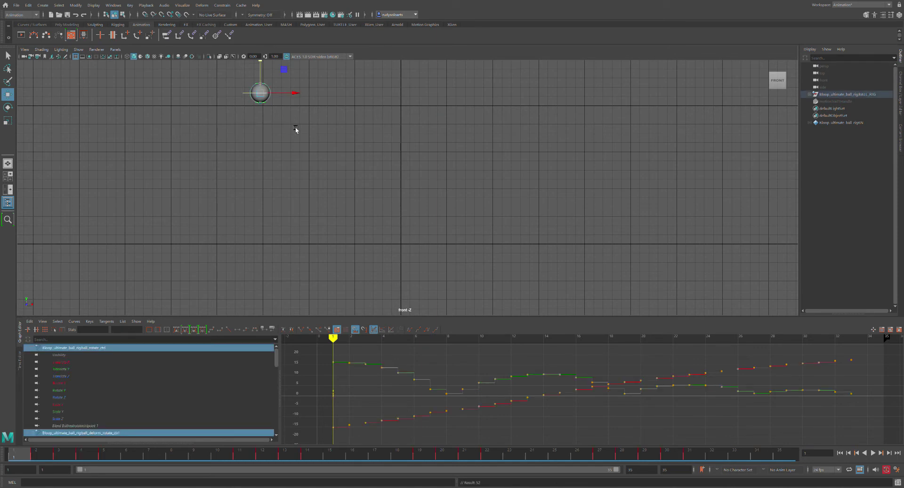
{"action": "left_click_drag", "start_coordinate": [28, 461], "coordinate": [178, 454]}
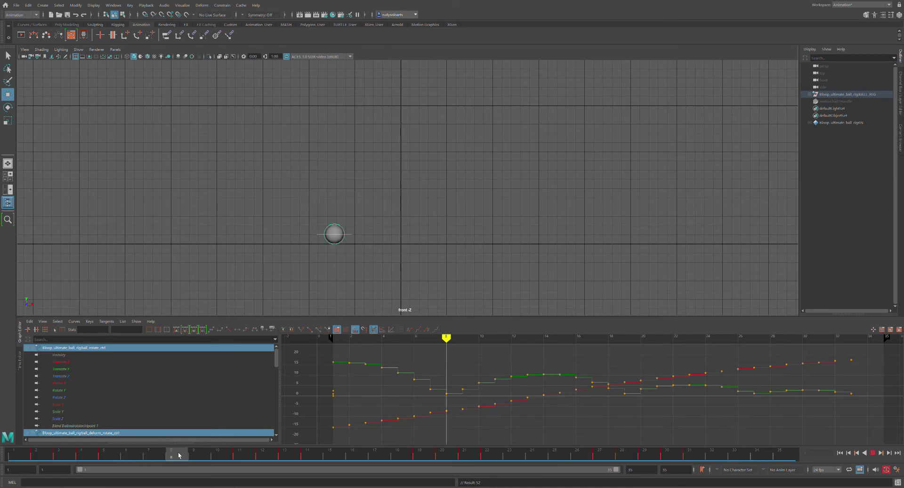
{"action": "key", "text": "s"}
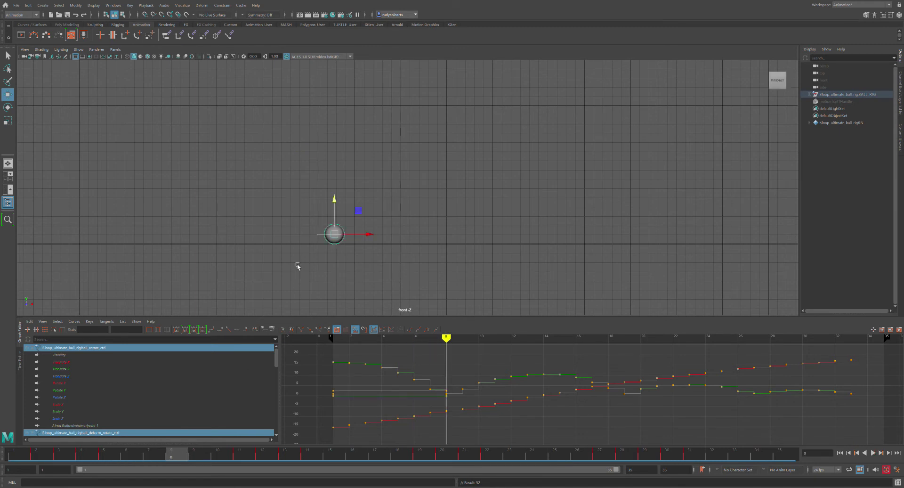
- Show the motion trail to locate the first bounce's apex, hide it, and key all ball controls at frame 14
{"action": "left_click_drag", "start_coordinate": [194, 464], "coordinate": [347, 424]}
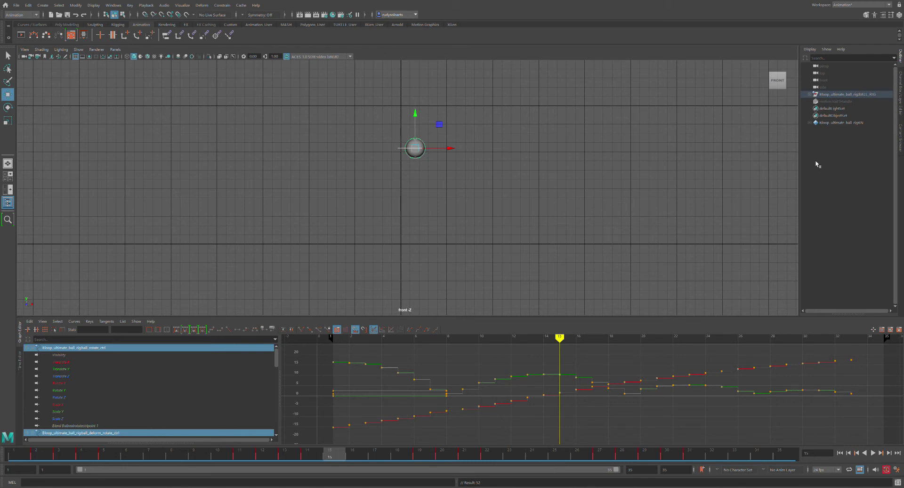
{"action": "left_click", "coordinate": [849, 102]}
{"action": "key", "text": "h"}
{"action": "left_click_drag", "start_coordinate": [334, 461], "coordinate": [317, 461]}
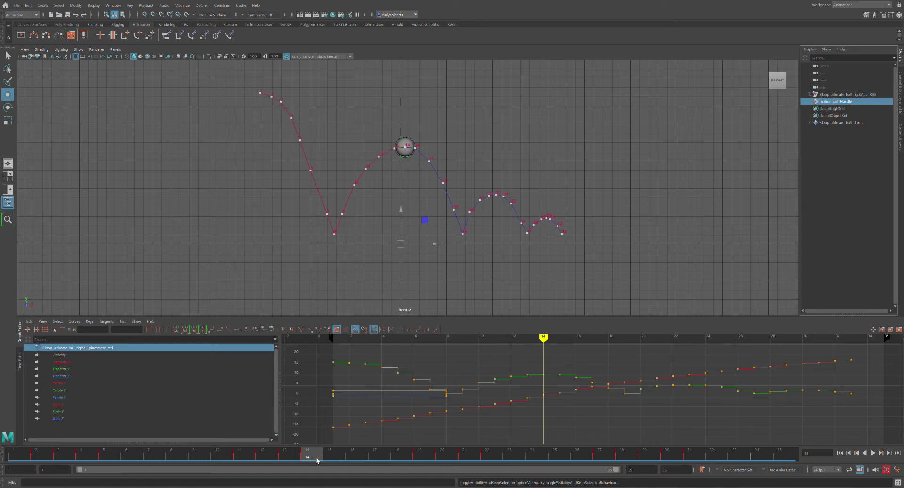
{"action": "key", "text": "h"}
{"action": "left_click_drag", "start_coordinate": [363, 111], "coordinate": [439, 165]}
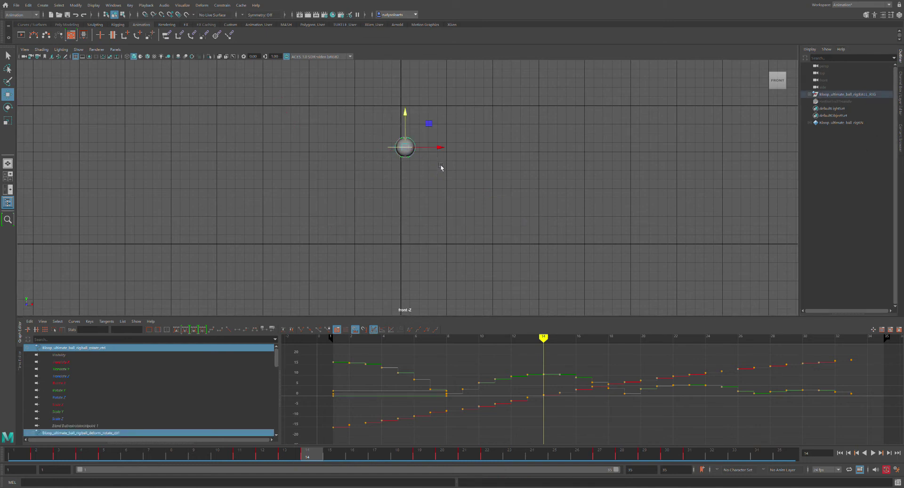
{"action": "key", "text": "s"}
- Find the second ground contact with the motion trail shown, hide it, and key all ball controls at frame 19
{"action": "left_click", "coordinate": [848, 104]}
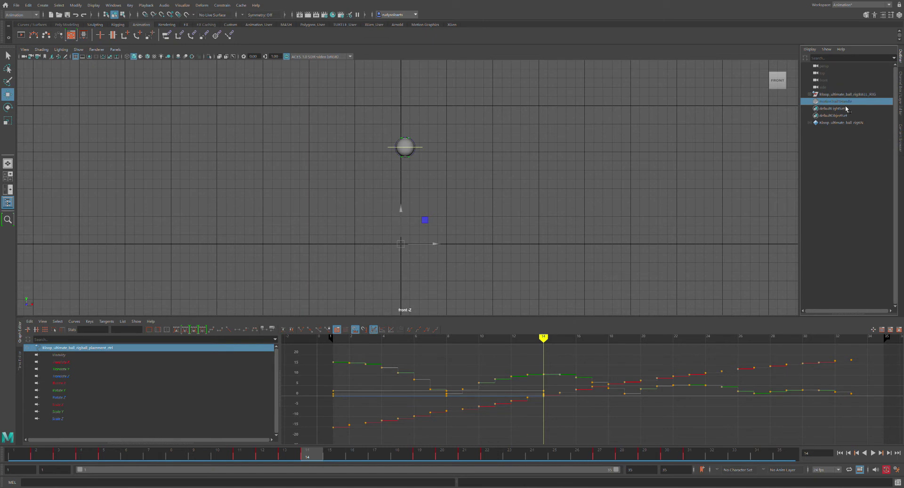
{"action": "mouse_move", "coordinate": [396, 131]}
{"action": "left_mouse_down"}
{"action": "mouse_move", "coordinate": [373, 147]}
{"action": "mouse_move", "coordinate": [383, 138]}
{"action": "left_mouse_up"}
{"action": "left_click", "coordinate": [835, 102]}
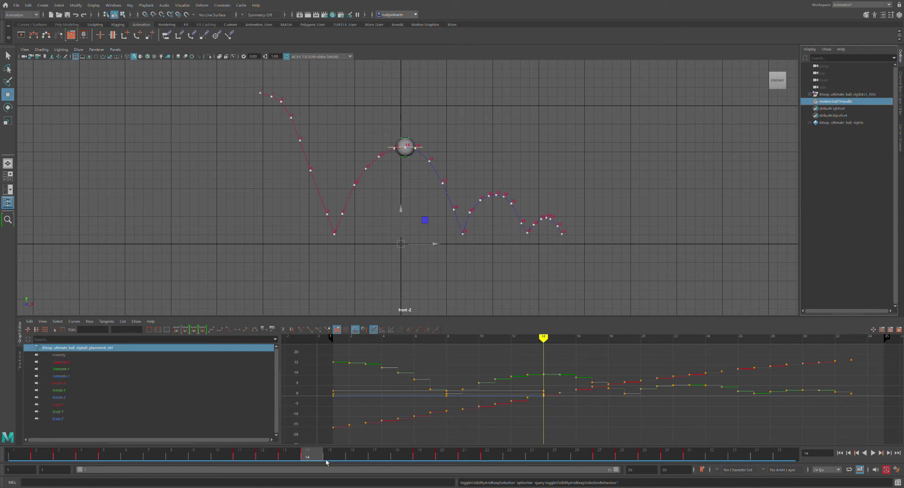
{"action": "left_click_drag", "start_coordinate": [326, 460], "coordinate": [419, 460]}
{"action": "key", "text": "ctrl+h"}
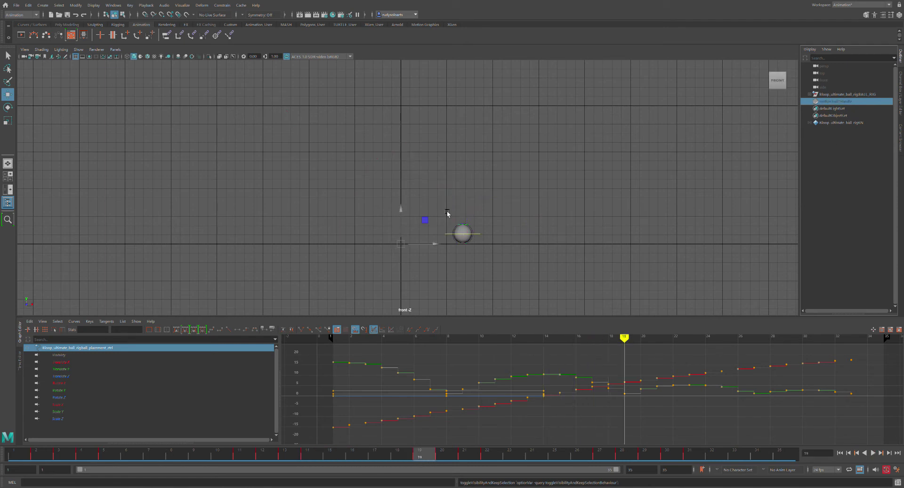
{"action": "left_click_drag", "start_coordinate": [448, 212], "coordinate": [495, 280]}
{"action": "key", "text": "s"}
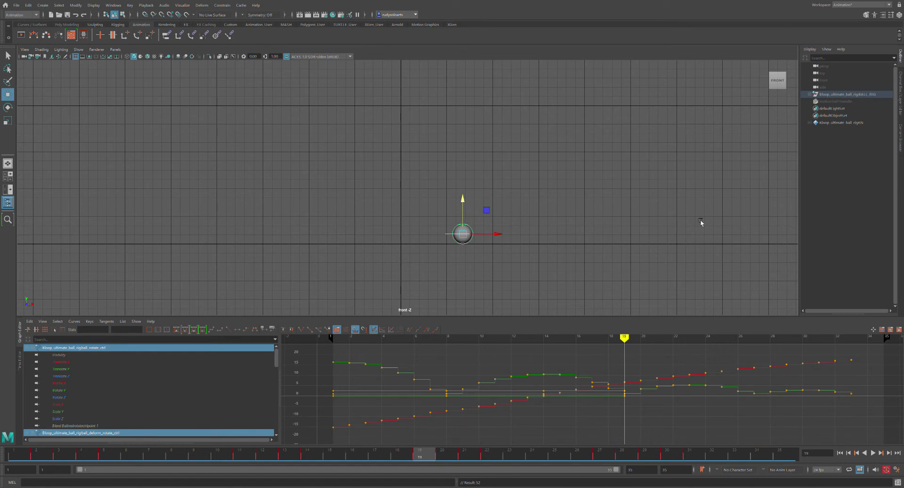
- Locate the second bounce's apex using the motion trail, hide it, and key all ball controls at frame 23
{"action": "left_click", "coordinate": [827, 102]}
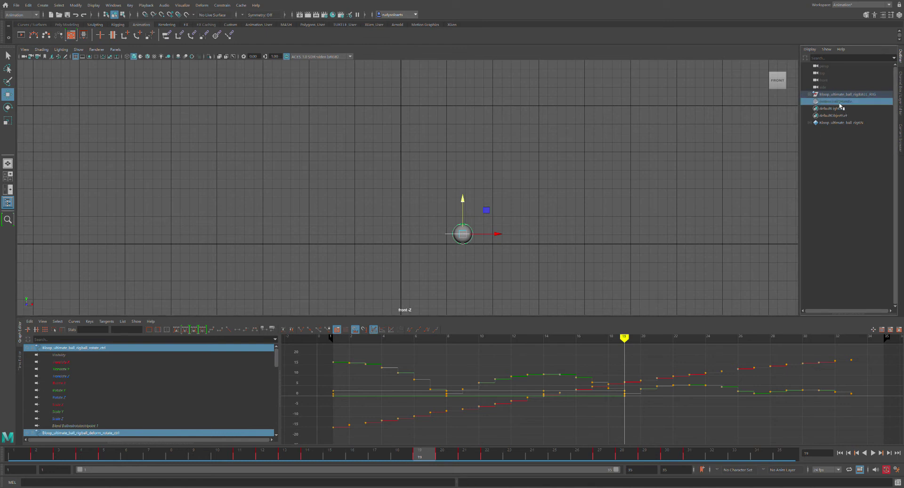
{"action": "key", "text": "h"}
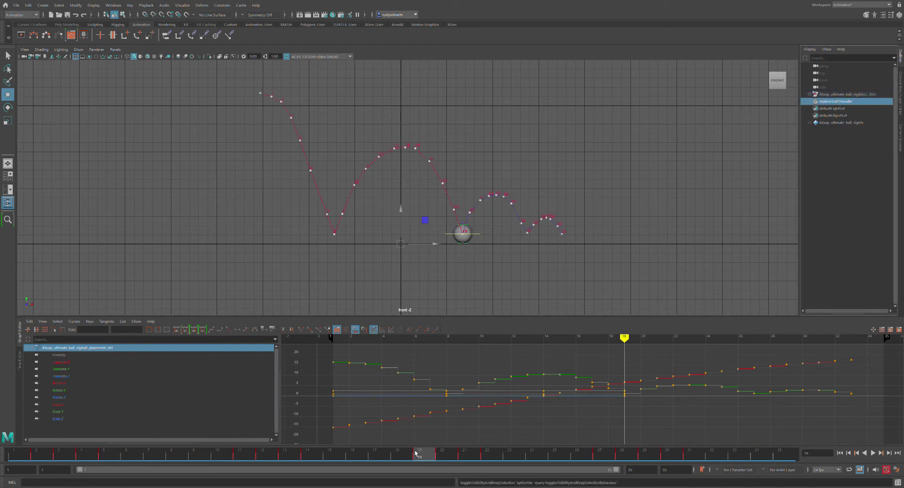
{"action": "left_click_drag", "start_coordinate": [427, 463], "coordinate": [510, 456]}
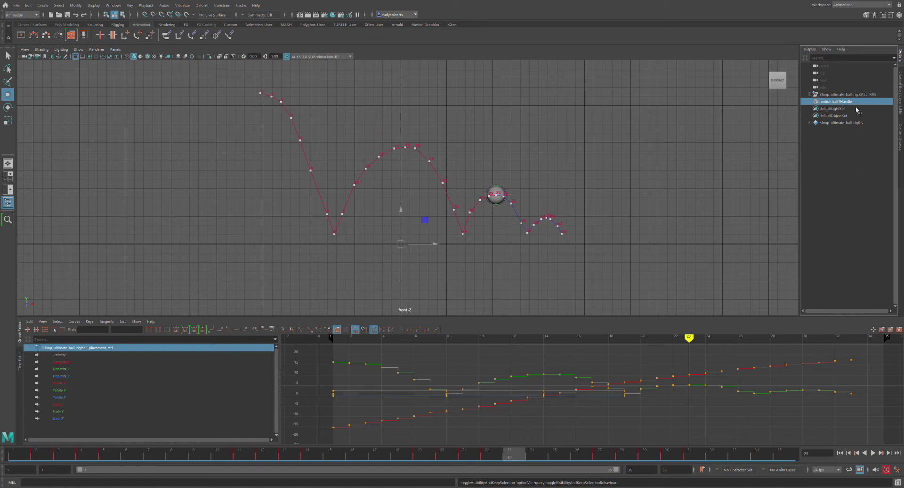
{"action": "left_click", "coordinate": [583, 145]}
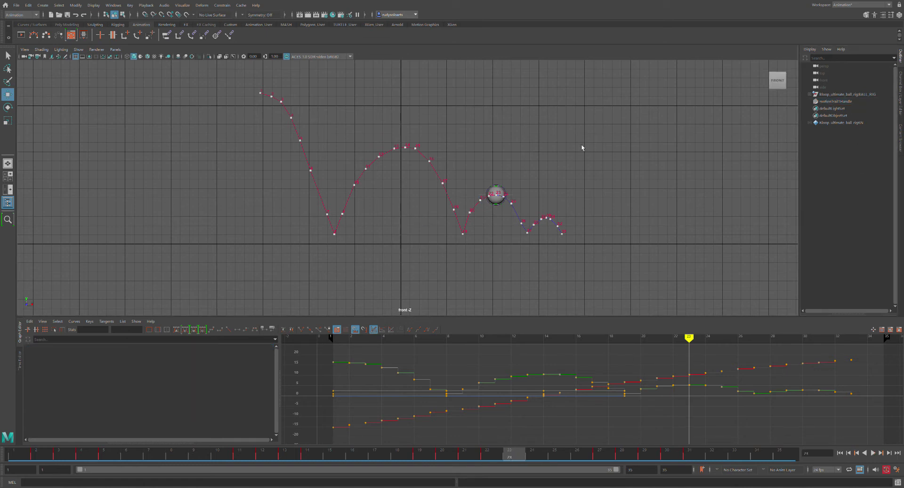
{"action": "left_click", "coordinate": [825, 102]}
{"action": "key", "text": "ctrl+h"}
{"action": "left_click_drag", "start_coordinate": [450, 186], "coordinate": [552, 230]}
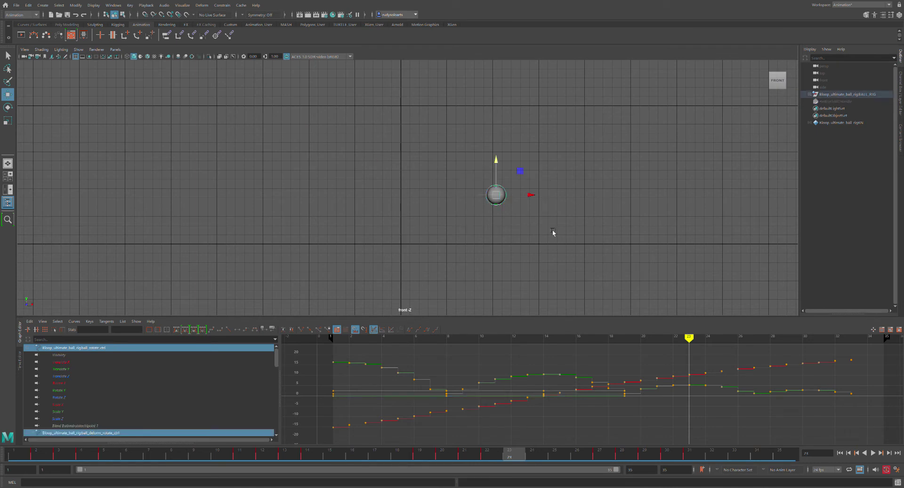
- Key all ball controls at the third ground contact on frame 27 and at frames 30 and 33, with the motion trail hidden
{"action": "left_click", "coordinate": [831, 102]}
{"action": "key", "text": "ctrl+h"}
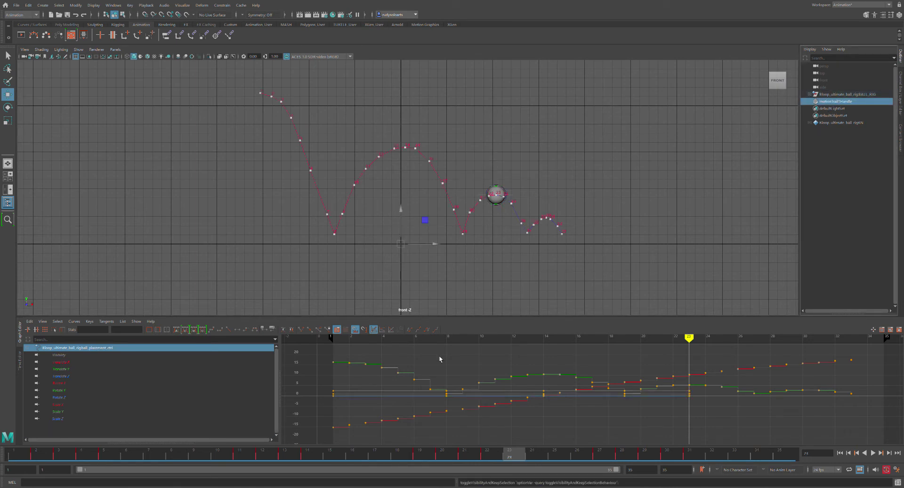
{"action": "left_click_drag", "start_coordinate": [513, 455], "coordinate": [611, 447]}
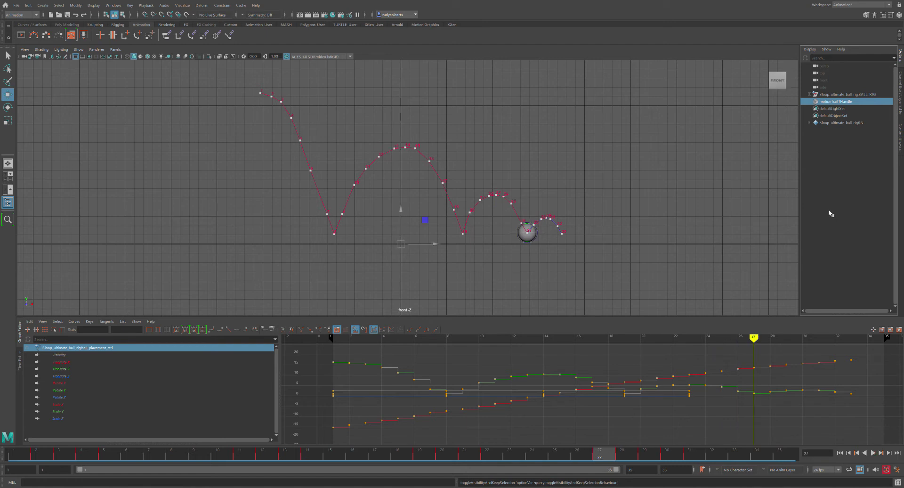
{"action": "key", "text": "ctrl+h"}
{"action": "left_click_drag", "start_coordinate": [511, 204], "coordinate": [569, 256]}
{"action": "key", "text": "s"}
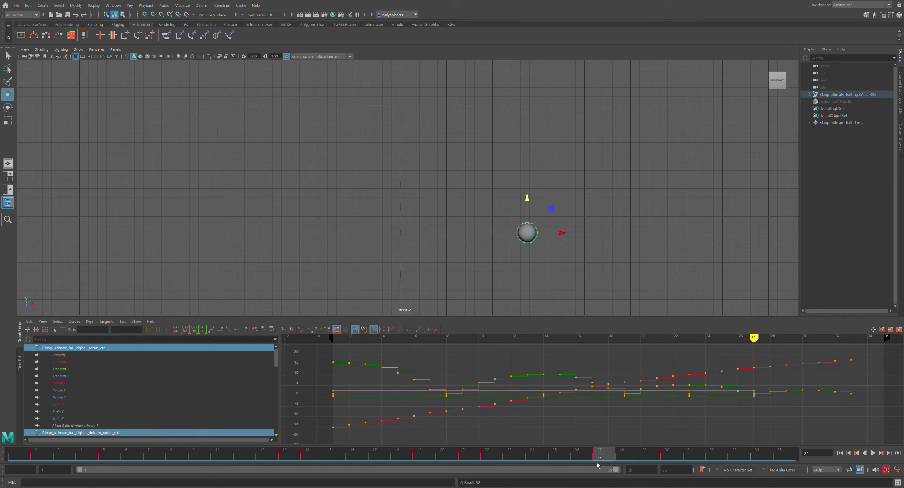
{"action": "left_click_drag", "start_coordinate": [609, 459], "coordinate": [465, 450]}
{"action": "key", "text": "s"}
- At frame 8, select the ball's top control and lower it to squash the ball on its first ground contact
{"action": "left_click_drag", "start_coordinate": [483, 417], "coordinate": [172, 453]}
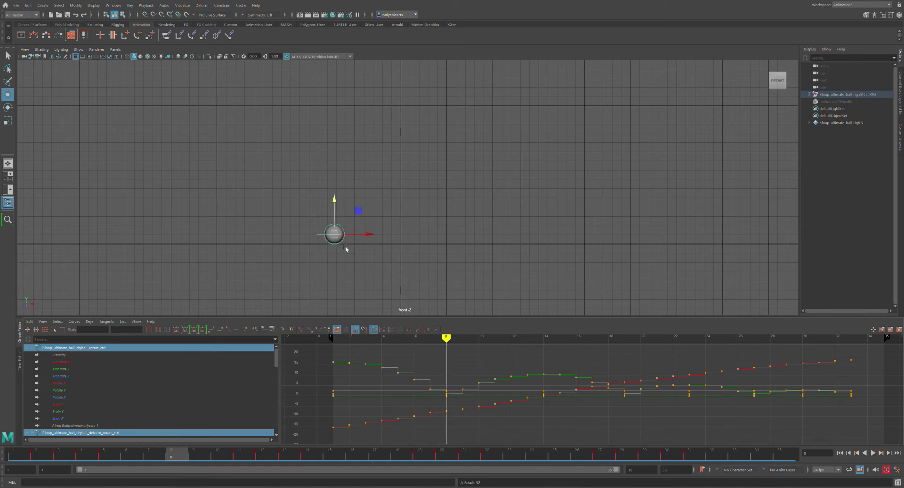
{"action": "left_click", "coordinate": [359, 192]}
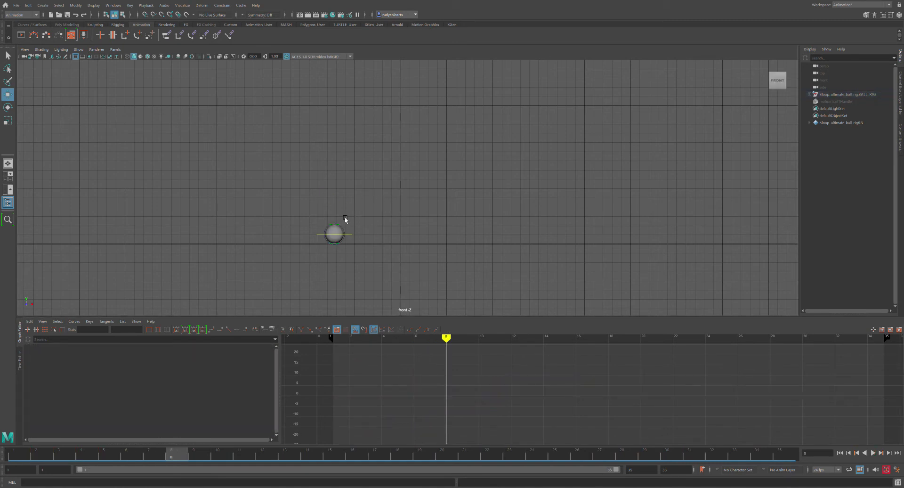
{"action": "left_click", "coordinate": [343, 229]}
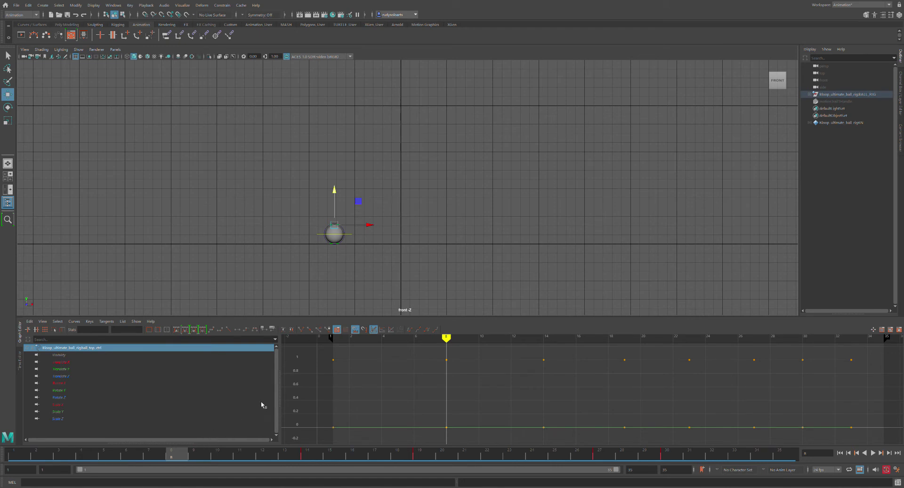
{"action": "mouse_move", "coordinate": [180, 453]}
{"action": "left_mouse_down"}
{"action": "mouse_move", "coordinate": [756, 452]}
{"action": "mouse_move", "coordinate": [13, 455]}
{"action": "mouse_move", "coordinate": [356, 439]}
{"action": "mouse_move", "coordinate": [749, 445]}
{"action": "mouse_move", "coordinate": [149, 477]}
{"action": "mouse_move", "coordinate": [14, 454]}
{"action": "mouse_move", "coordinate": [185, 455]}
{"action": "left_mouse_up"}
{"action": "mouse_move", "coordinate": [185, 455]}
{"action": "left_mouse_down"}
{"action": "mouse_move", "coordinate": [21, 454]}
{"action": "mouse_move", "coordinate": [745, 458]}
{"action": "mouse_move", "coordinate": [15, 455]}
{"action": "mouse_move", "coordinate": [316, 455]}
{"action": "mouse_move", "coordinate": [194, 456]}
{"action": "mouse_move", "coordinate": [177, 469]}
{"action": "left_mouse_up"}
{"action": "left_click", "coordinate": [363, 216]}
{"action": "left_click", "coordinate": [345, 232]}
{"action": "left_click_drag", "start_coordinate": [342, 197], "coordinate": [344, 203]}
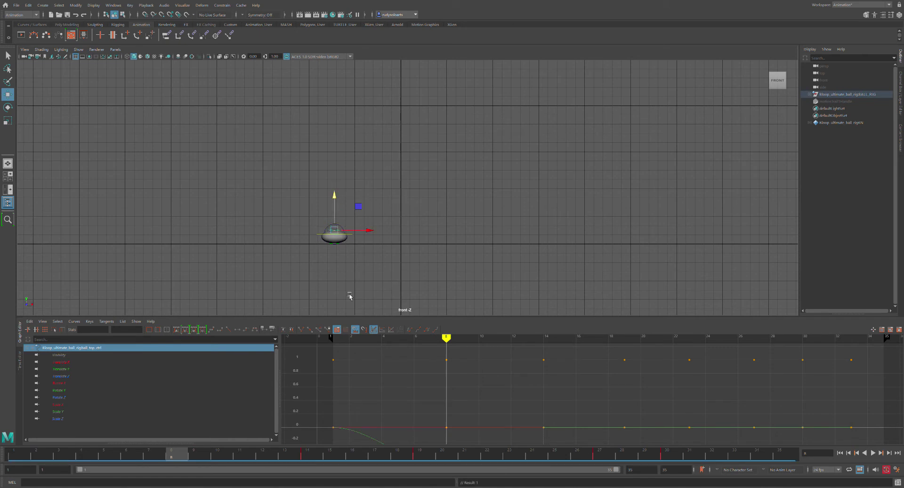
- Try removing the top control's keys at frame 14 and from frame 19 through 33, and play back the animation
{"action": "mouse_move", "coordinate": [176, 460]}
{"action": "left_mouse_down"}
{"action": "mouse_move", "coordinate": [13, 459]}
{"action": "mouse_move", "coordinate": [401, 453]}
{"action": "mouse_move", "coordinate": [109, 454]}
{"action": "mouse_move", "coordinate": [314, 459]}
{"action": "left_mouse_up"}
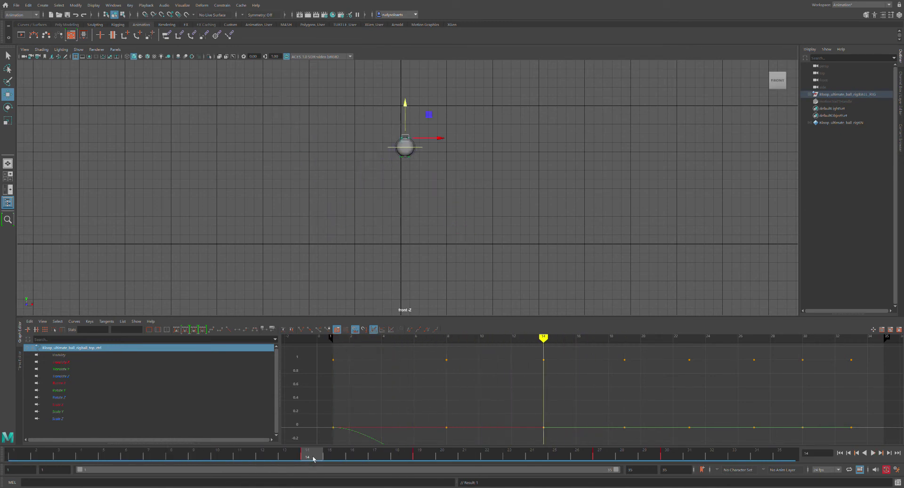
{"action": "key", "text": "ctrl+x"}
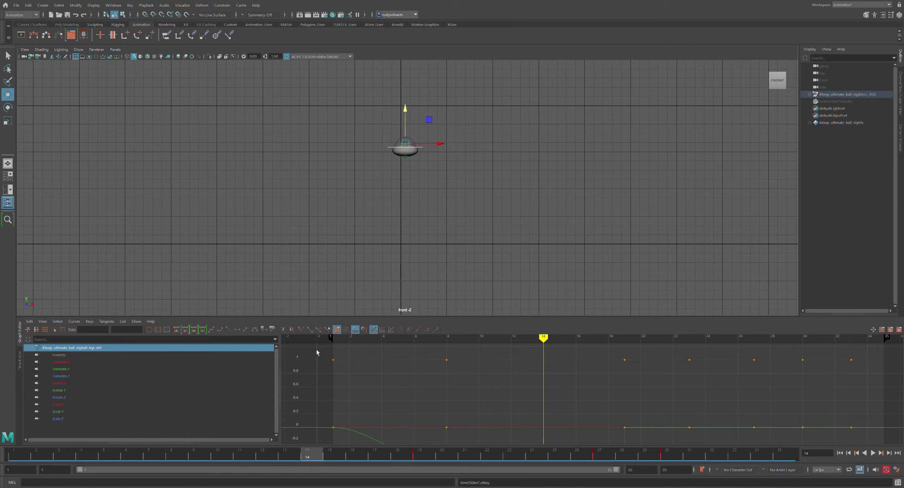
{"action": "left_click", "coordinate": [304, 459]}
{"action": "mouse_move", "coordinate": [304, 459]}
{"action": "left_mouse_down"}
{"action": "mouse_move", "coordinate": [176, 454]}
{"action": "mouse_move", "coordinate": [429, 459]}
{"action": "left_mouse_up"}
{"action": "key", "text": "ctrl+c"}
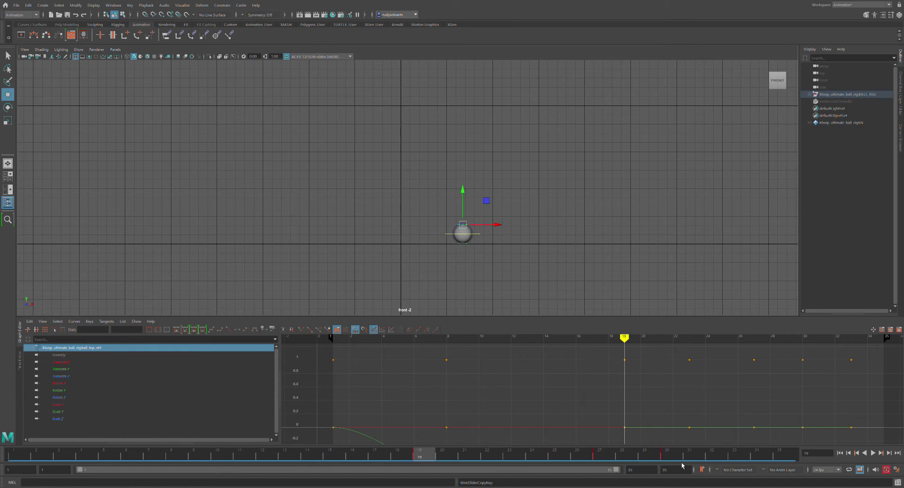
{"action": "left_click", "coordinate": [666, 455]}
{"action": "left_click_drag", "start_coordinate": [746, 454], "coordinate": [428, 466], "text": "shift"}
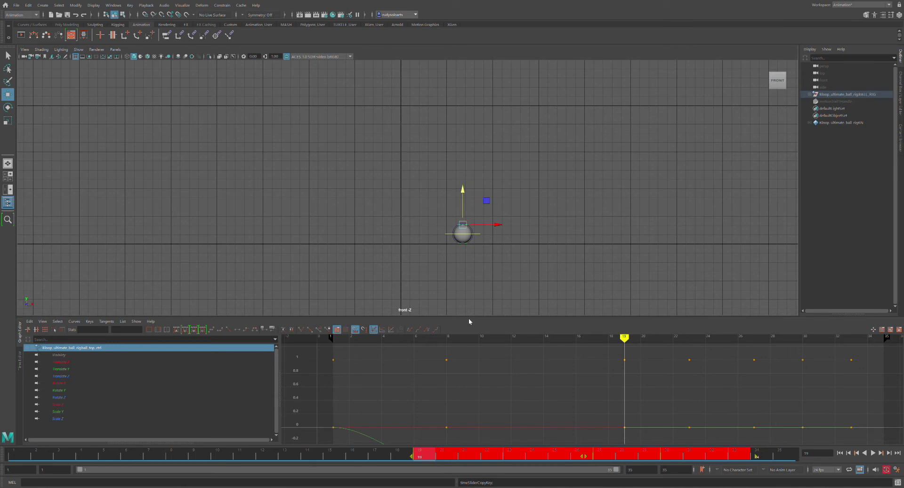
{"action": "key", "text": "ctrl+x"}
{"action": "key", "text": "alt+v"}
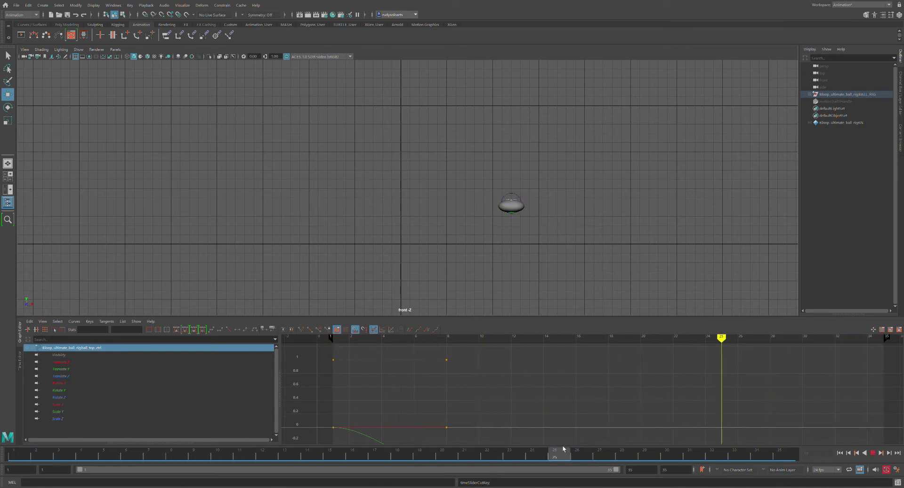
- Stop playback and undo the removal of the top control's keys from frame 14 onward
{"action": "key", "text": "Escape"}
{"action": "key", "text": "ctrl+z"}
{"action": "key", "text": "ctrl+z"}
- Review the first bounce and its squash by scrubbing and playing back the frames around frames 8 and 14
{"action": "left_click_drag", "start_coordinate": [419, 454], "coordinate": [105, 455]}
{"action": "key", "text": "."}
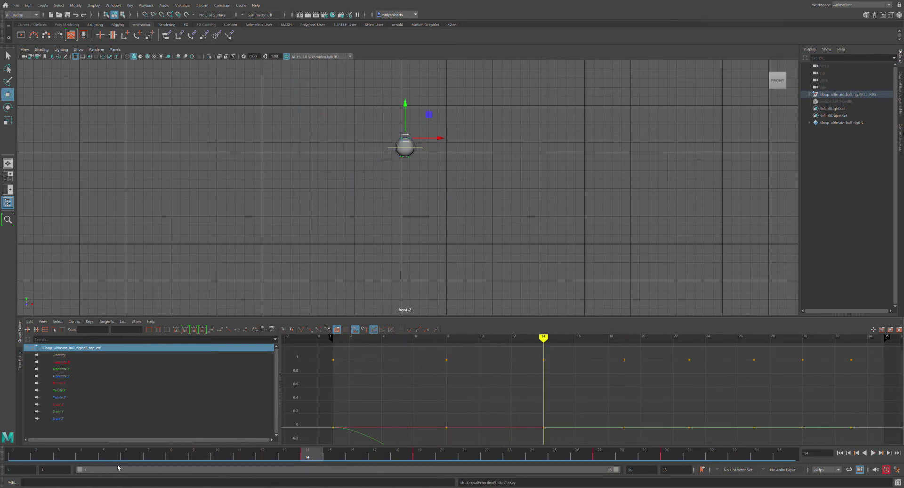
{"action": "key", "text": "alt+v"}
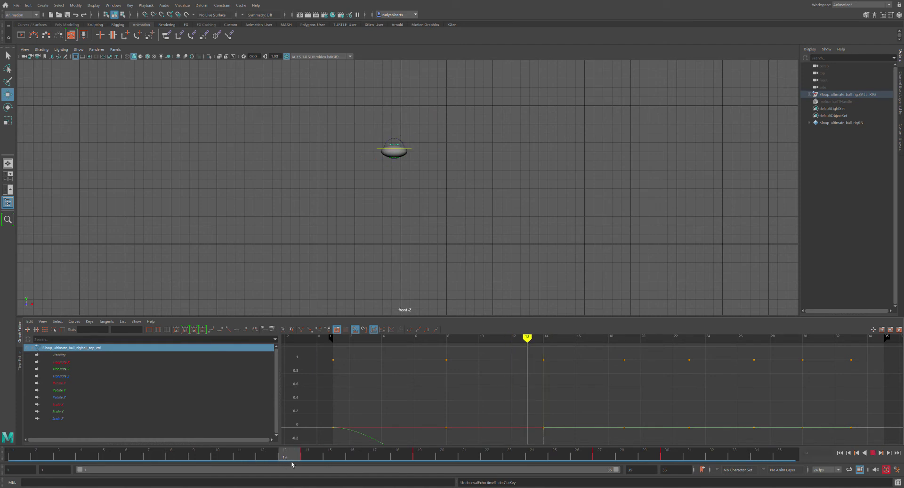
{"action": "left_click_drag", "start_coordinate": [310, 464], "coordinate": [173, 464]}
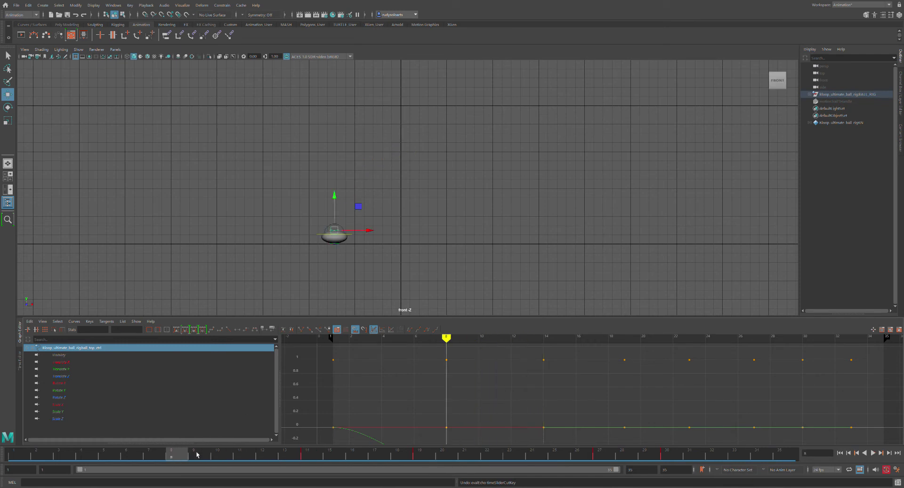
{"action": "key", "text": "alt+v"}
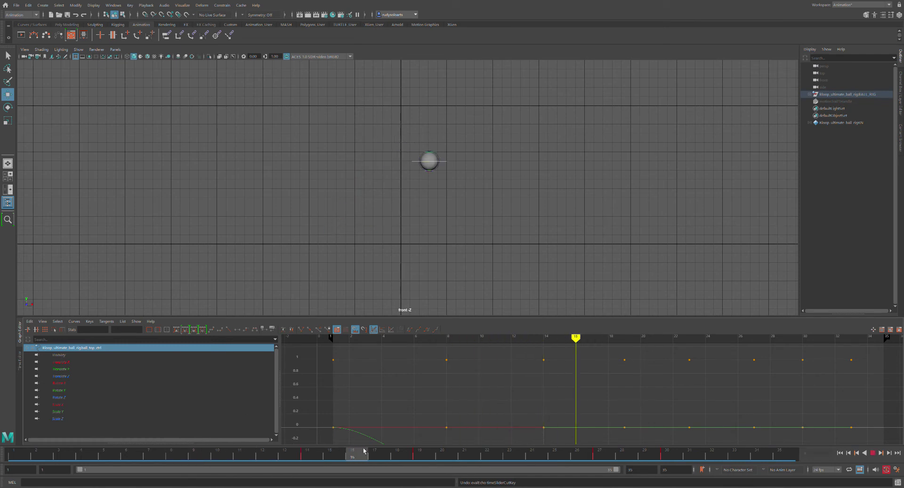
{"action": "key", "text": "alt+v"}
- At frame 19, lower the ball's top control to squash the ball on its second ground contact, comparing it with frame 8
{"action": "mouse_move", "coordinate": [468, 192]}
{"action": "left_mouse_down"}
{"action": "mouse_move", "coordinate": [464, 202]}
{"action": "mouse_move", "coordinate": [468, 194]}
{"action": "left_mouse_up"}
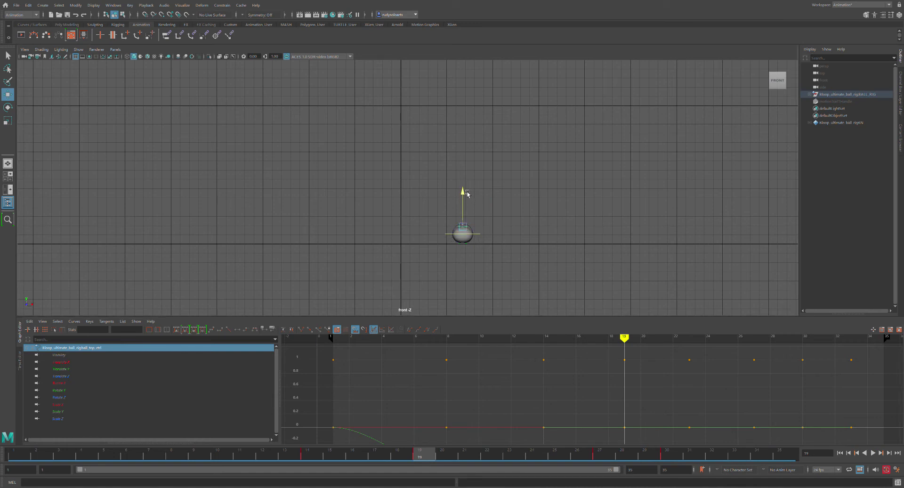
{"action": "key", "text": "s"}
{"action": "mouse_move", "coordinate": [429, 463]}
{"action": "left_mouse_down"}
{"action": "mouse_move", "coordinate": [374, 451]}
{"action": "mouse_move", "coordinate": [27, 449]}
{"action": "mouse_move", "coordinate": [104, 451]}
{"action": "left_mouse_up"}
{"action": "left_click_drag", "start_coordinate": [185, 421], "coordinate": [172, 472]}
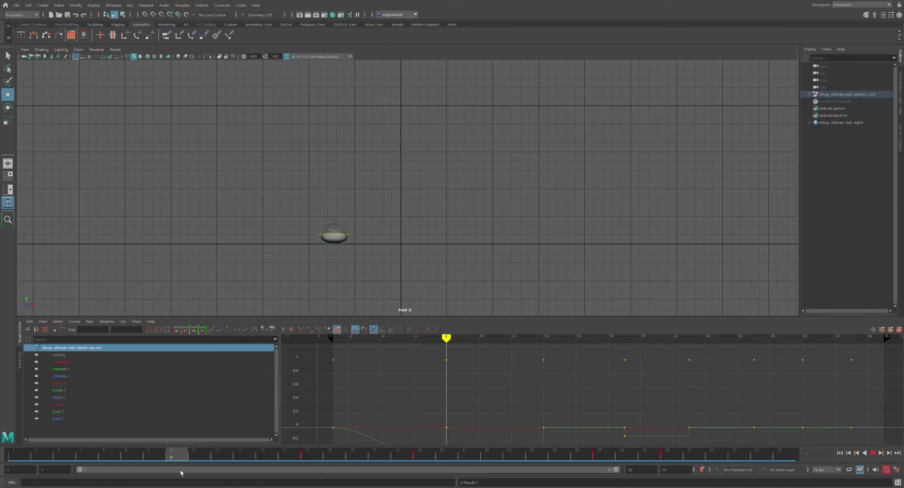
{"action": "left_click", "coordinate": [418, 456]}
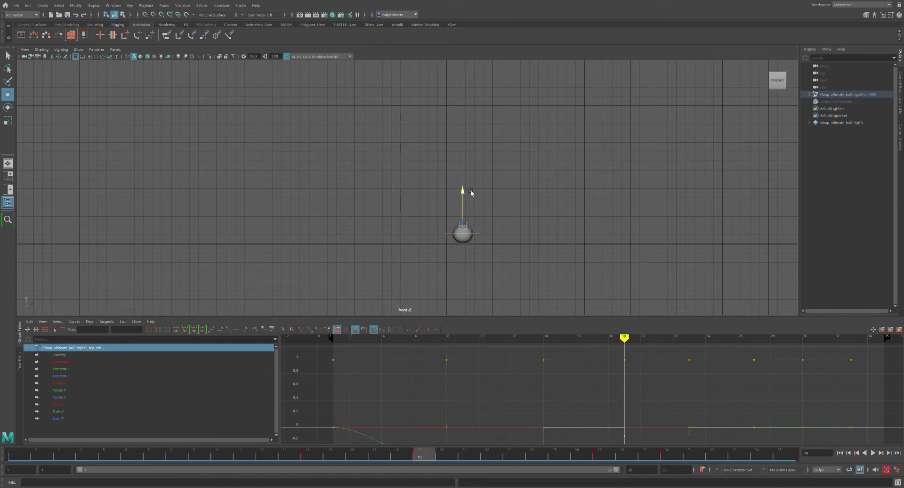
{"action": "left_click_drag", "start_coordinate": [471, 192], "coordinate": [469, 197]}
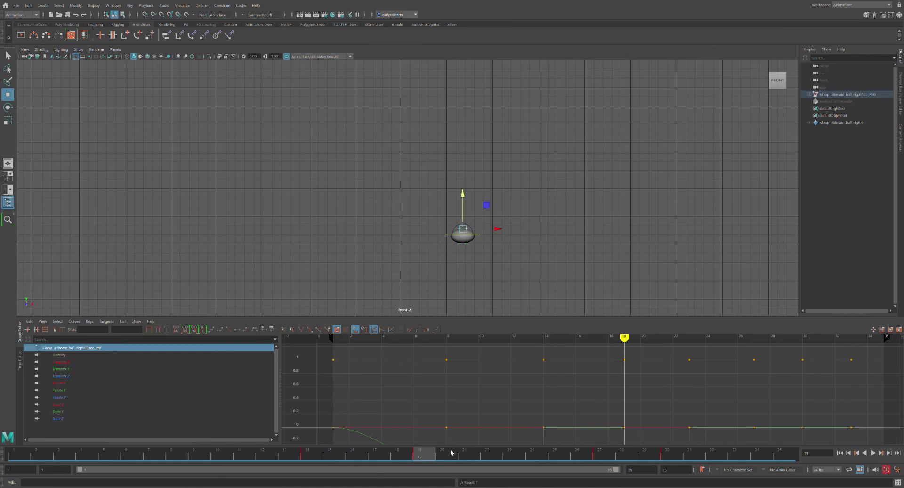
- Lower the ball's top control on the ground contacts at frames 27 and 33, with only a very slight squash at frame 33
{"action": "left_click_drag", "start_coordinate": [429, 459], "coordinate": [600, 454]}
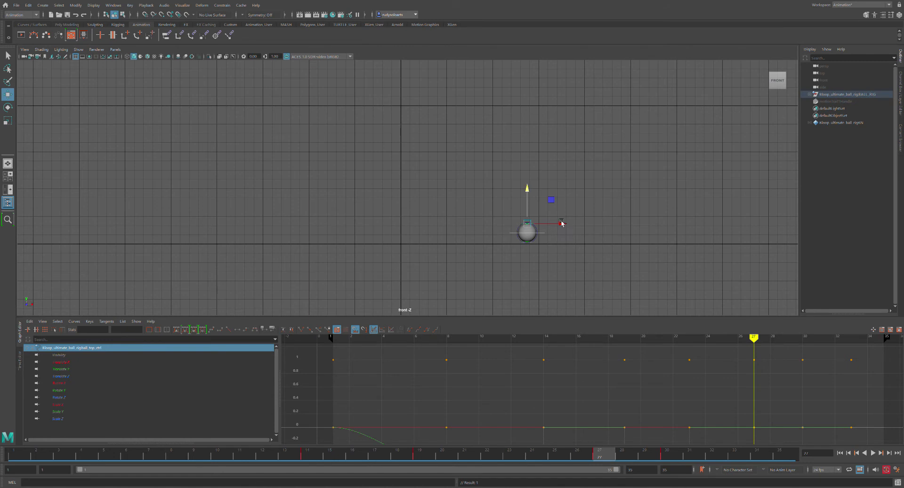
{"action": "left_click_drag", "start_coordinate": [530, 194], "coordinate": [530, 195]}
{"action": "left_click_drag", "start_coordinate": [610, 457], "coordinate": [740, 461]}
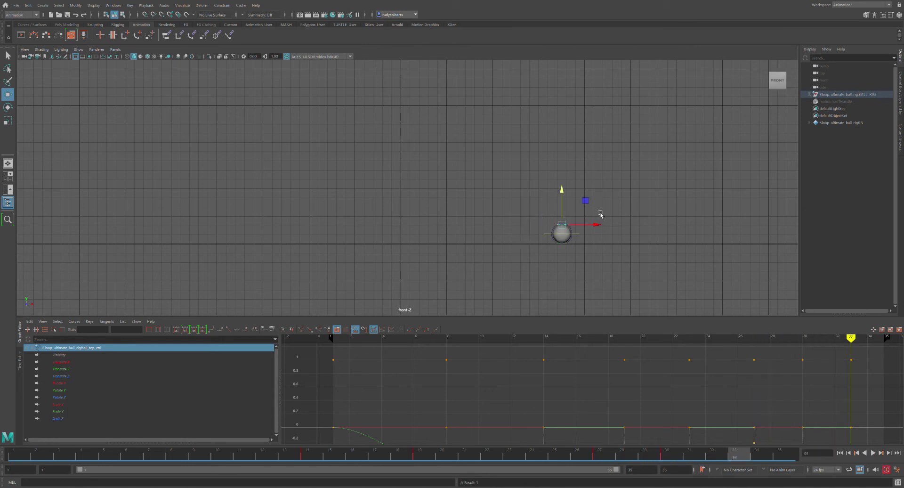
{"action": "key", "text": "f"}
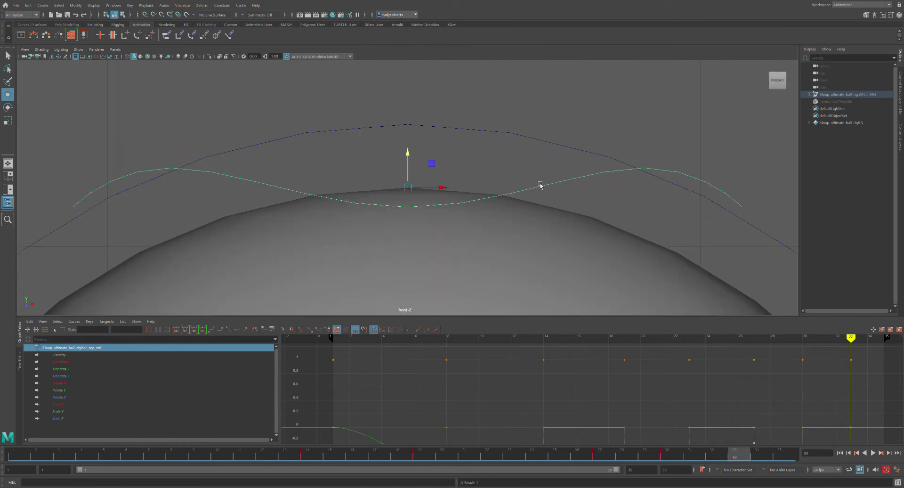
{"action": "left_click_drag", "start_coordinate": [413, 156], "coordinate": [408, 205]}
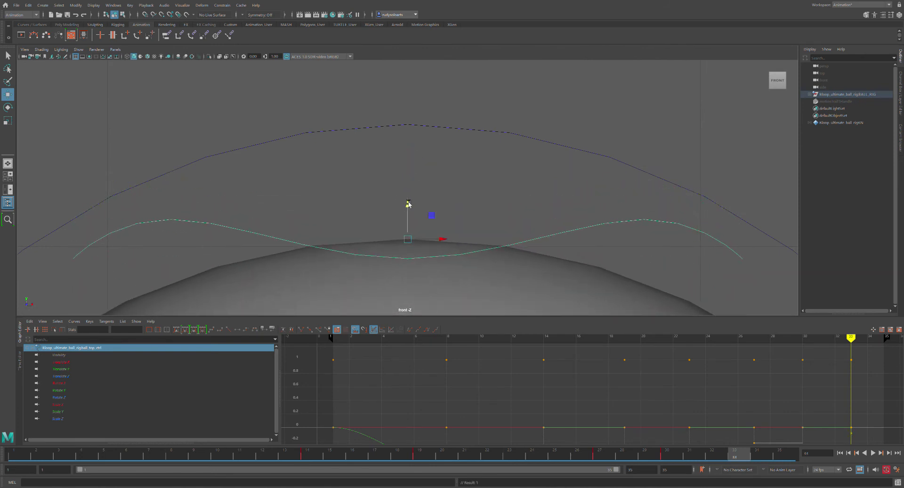
{"action": "key", "text": "ctrl+x"}
{"action": "key", "text": "ctrl+z"}
{"action": "key", "text": "f"}
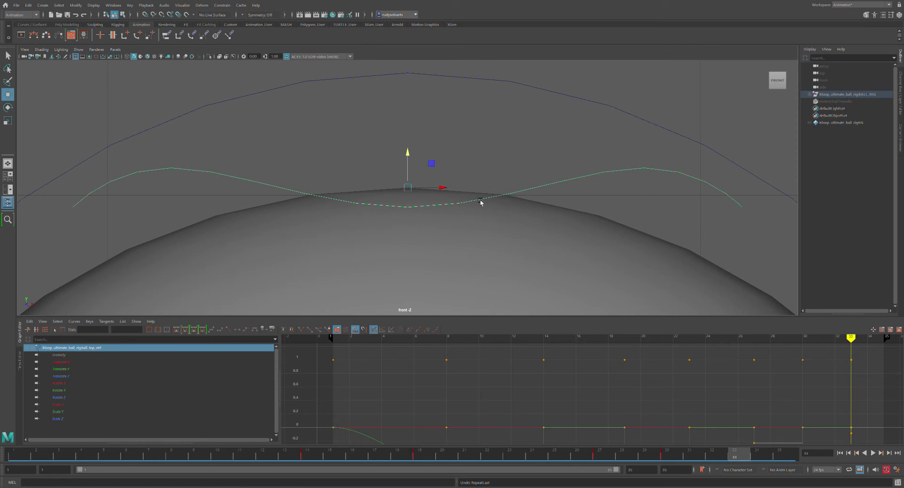
- Select all ball controls and review the squashes by scrubbing back to frame 8, playing the animation and stepping to frame 7
{"action": "key", "text": "a"}
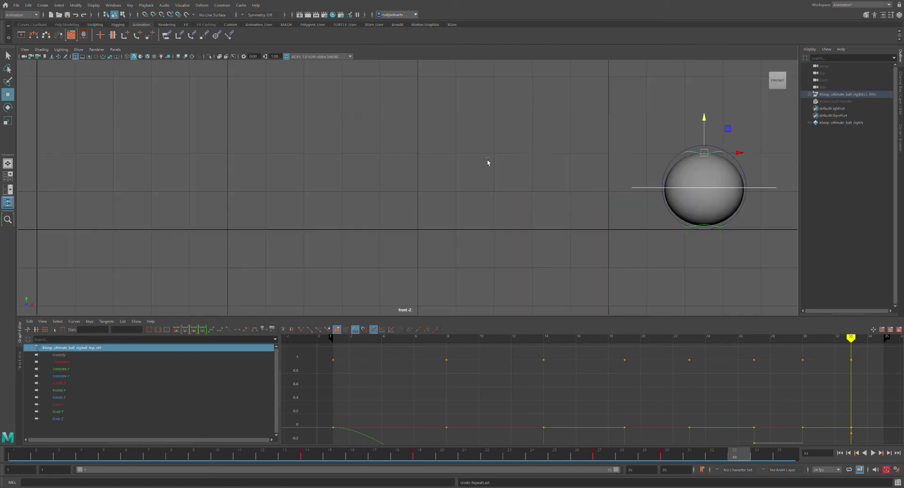
{"action": "left_click", "coordinate": [577, 100]}
{"action": "scroll", "coordinate": [626, 109], "scroll_direction": "down", "scroll_amount": 3}
{"action": "scroll", "coordinate": [639, 140], "scroll_direction": "down", "scroll_amount": 5}
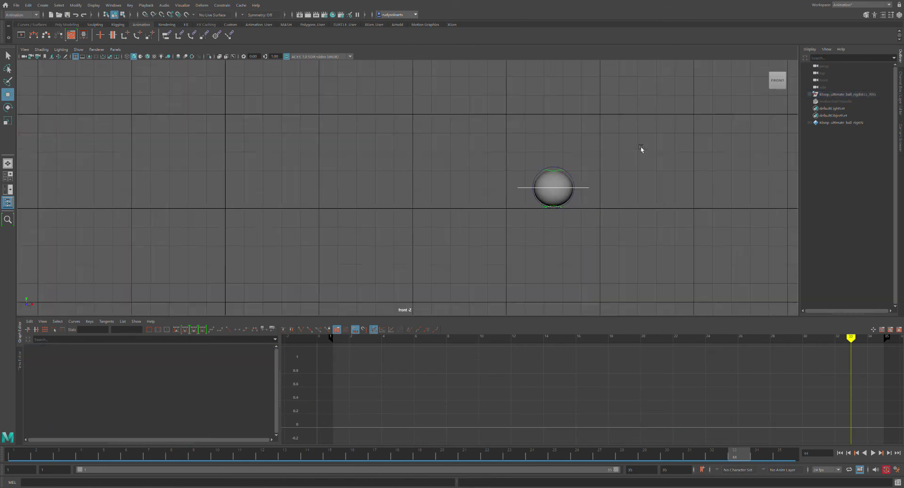
{"action": "middle_click_drag", "start_coordinate": [678, 157], "coordinate": [626, 189], "text": "alt"}
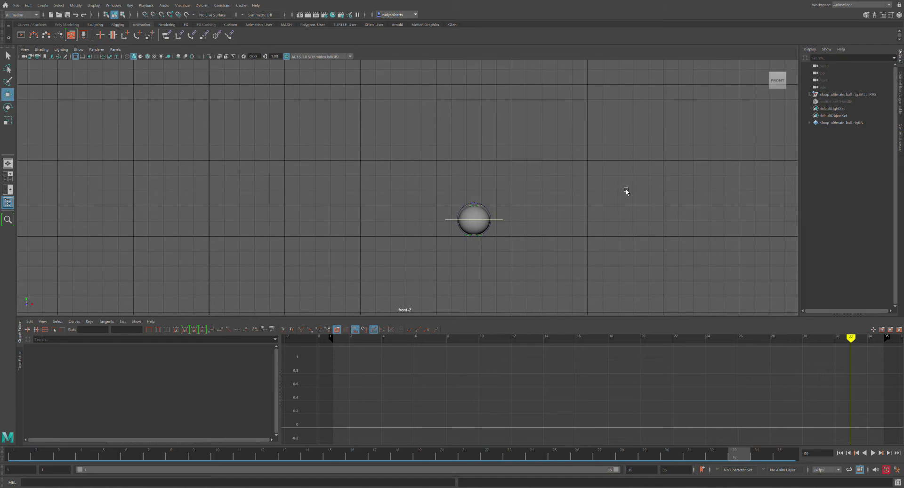
{"action": "left_click_drag", "start_coordinate": [453, 187], "coordinate": [510, 247]}
{"action": "scroll", "coordinate": [523, 185], "scroll_direction": "down", "scroll_amount": 4}
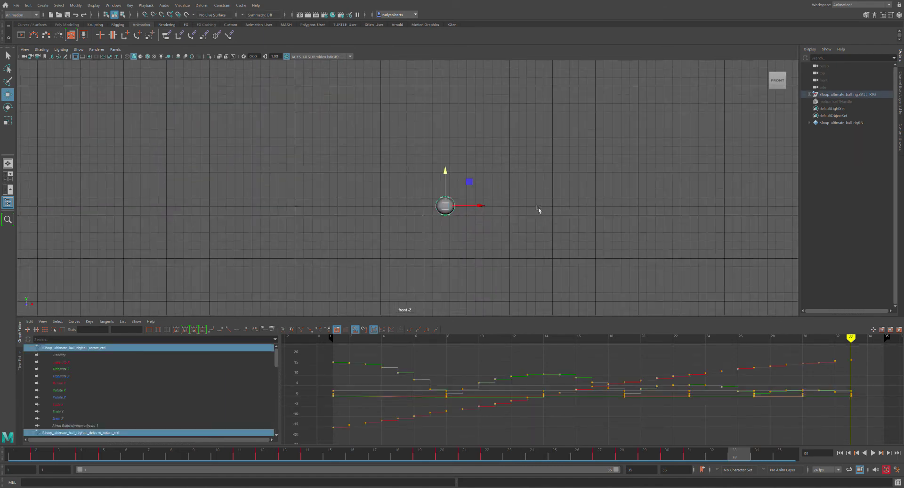
{"action": "left_click_drag", "start_coordinate": [738, 456], "coordinate": [177, 405]}
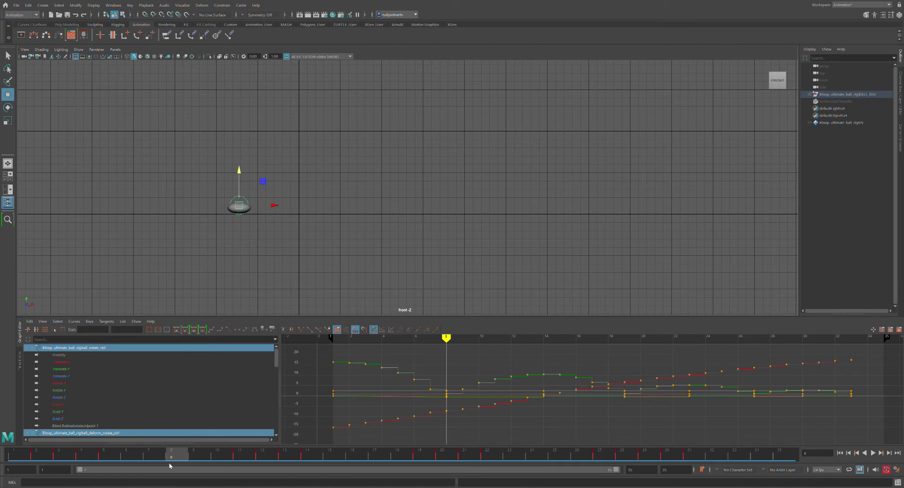
{"action": "key", "text": "alt+v"}
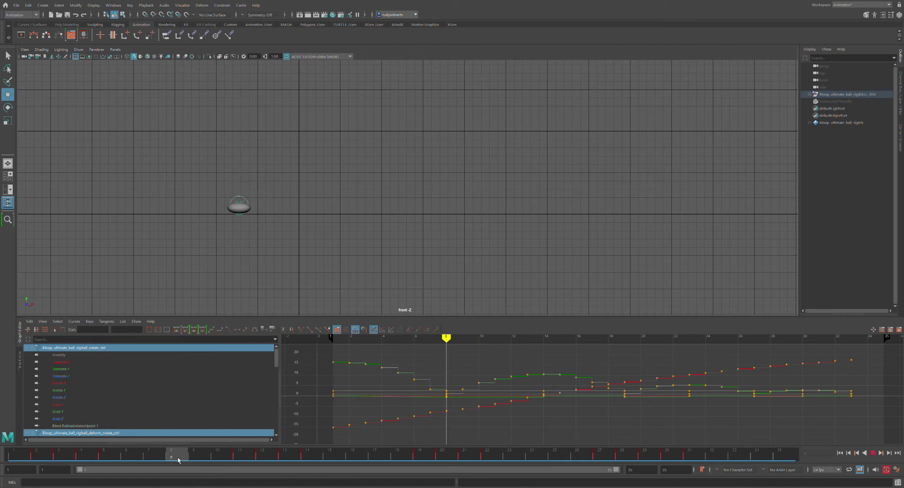
{"action": "left_click_drag", "start_coordinate": [177, 458], "coordinate": [166, 459]}
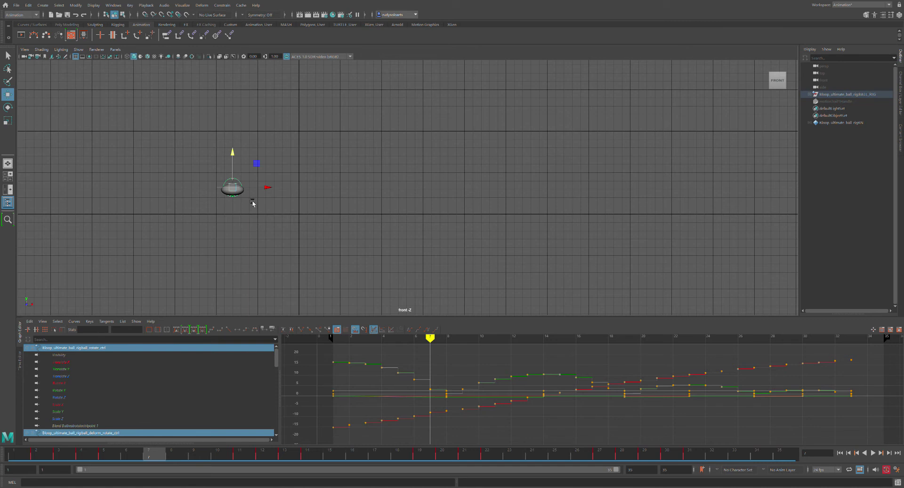
- Try raising all ball controls together at frame 7, undo the move and reselect the controls
{"action": "left_click_drag", "start_coordinate": [235, 149], "coordinate": [235, 136]}
{"action": "key", "text": "ctrl+z"}
{"action": "left_click", "coordinate": [250, 186]}
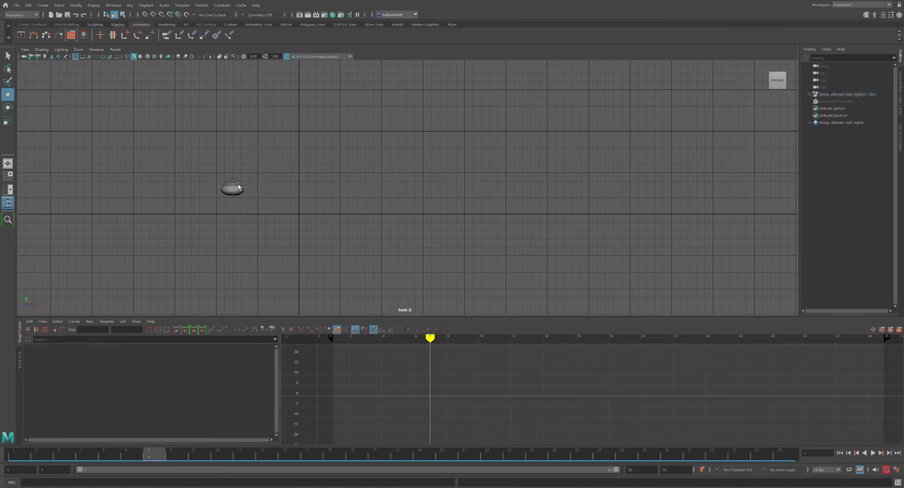
{"action": "left_click_drag", "start_coordinate": [219, 175], "coordinate": [268, 208]}
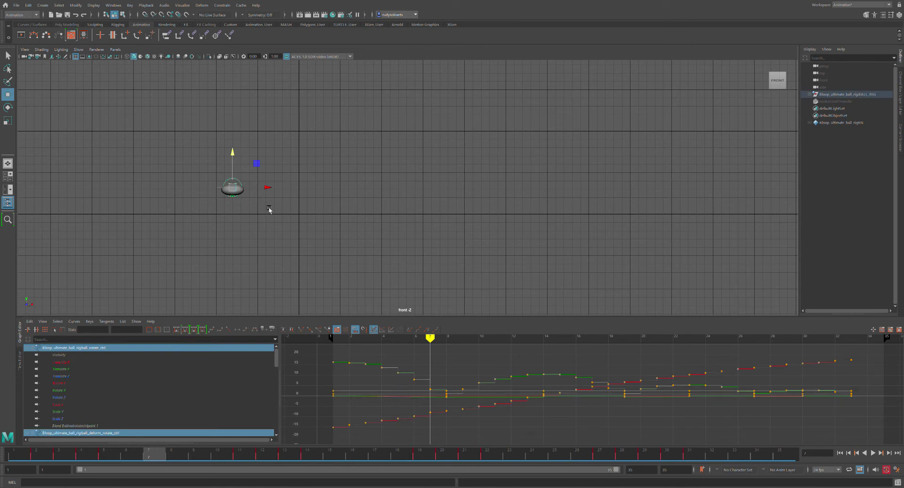
- Clear the control selection and show the ball's hidden motion trail again, with the bounce arcs in view around frame 7
{"action": "key", "text": "f"}
{"action": "scroll", "coordinate": [429, 152], "scroll_direction": "down", "scroll_amount": 5}
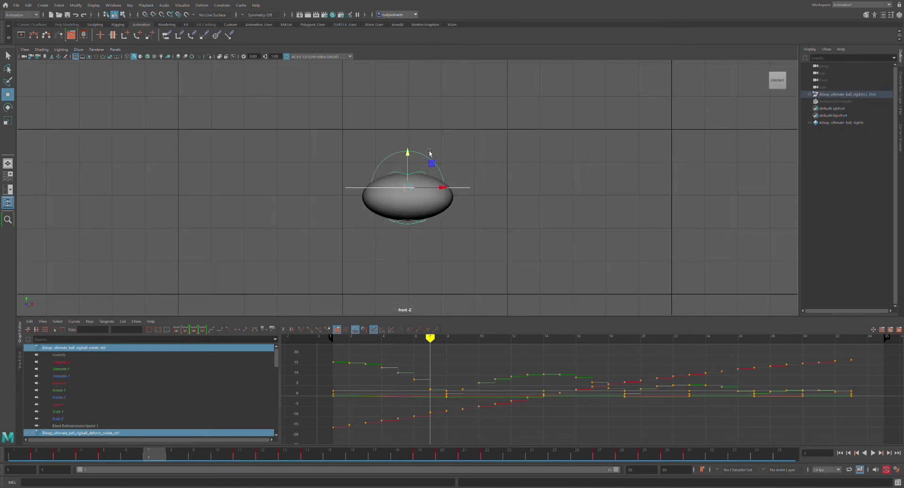
{"action": "left_click", "coordinate": [393, 268]}
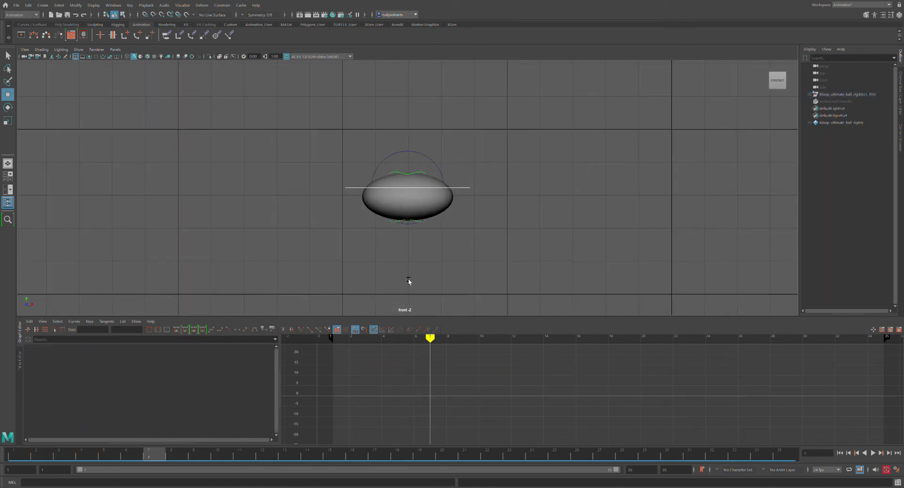
{"action": "left_click", "coordinate": [836, 104]}
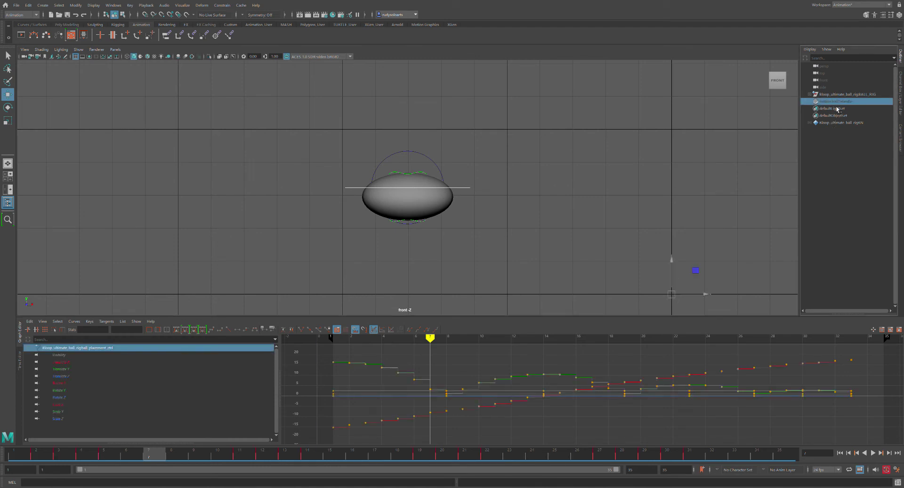
{"action": "scroll", "coordinate": [564, 139], "scroll_direction": "down", "scroll_amount": 5}
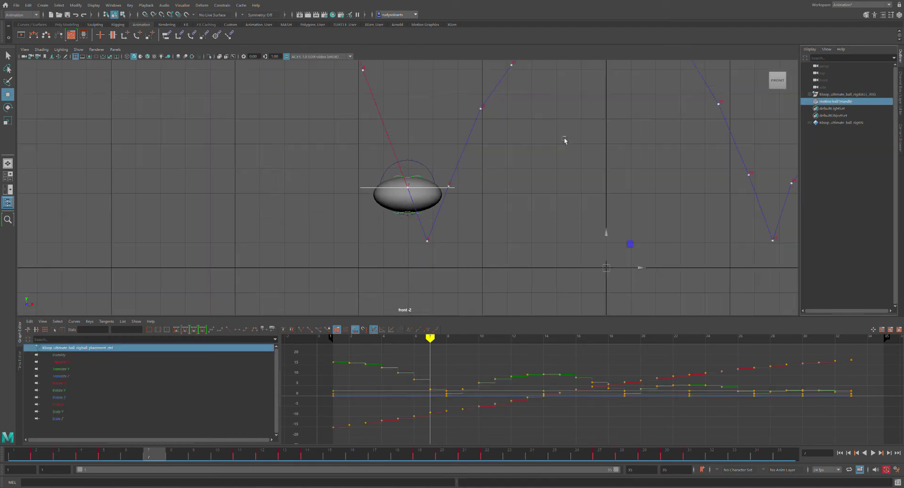
{"action": "scroll", "coordinate": [564, 139], "scroll_direction": "down", "scroll_amount": 8}
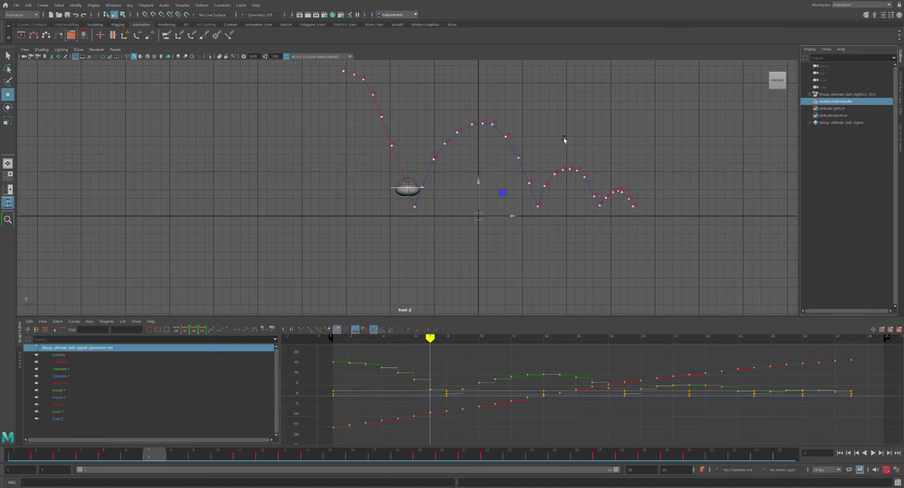
{"action": "scroll", "coordinate": [565, 146], "scroll_direction": "up", "scroll_amount": 8}
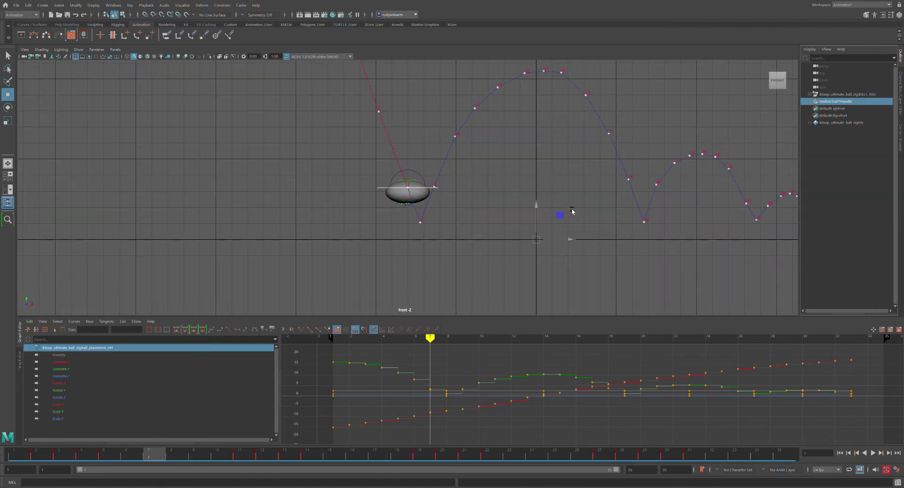
- At frame 7, raise the ball's top control to stretch the ball and shift it backward to lean along the motion trail
{"action": "left_click", "coordinate": [422, 182]}
{"action": "left_click", "coordinate": [419, 184]}
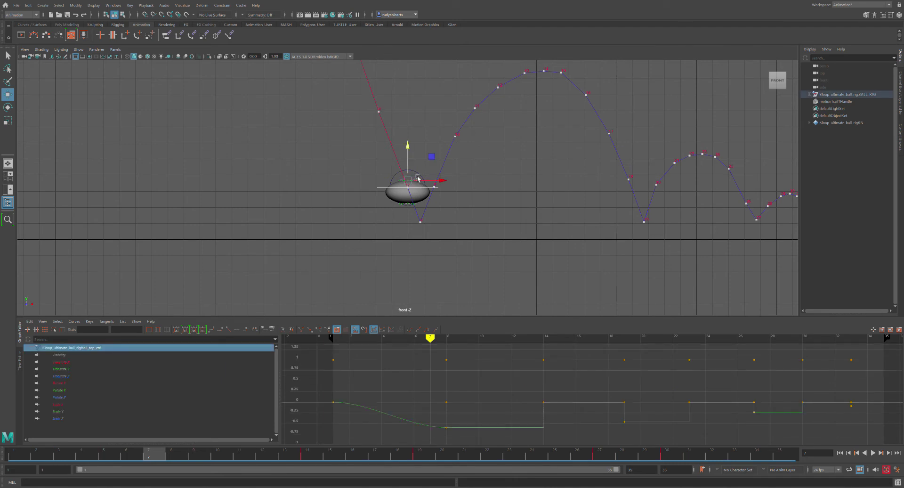
{"action": "left_click_drag", "start_coordinate": [408, 149], "coordinate": [408, 133]}
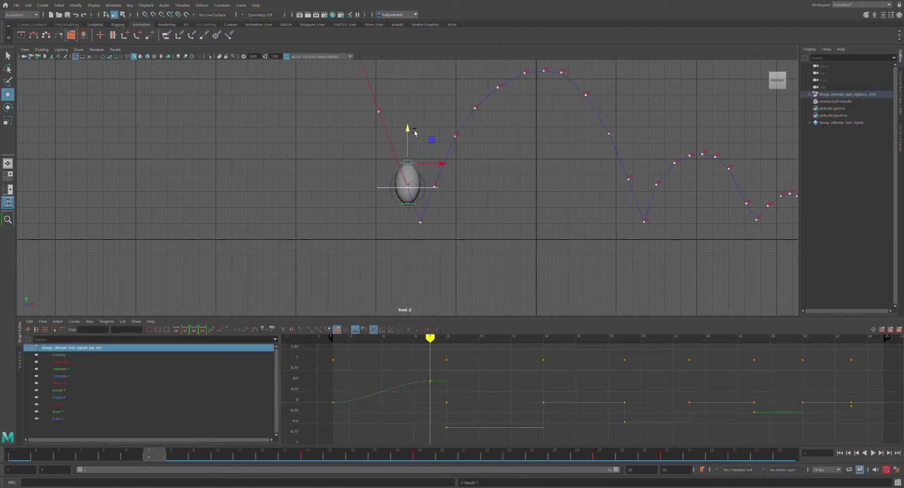
{"action": "left_click_drag", "start_coordinate": [445, 168], "coordinate": [436, 165]}
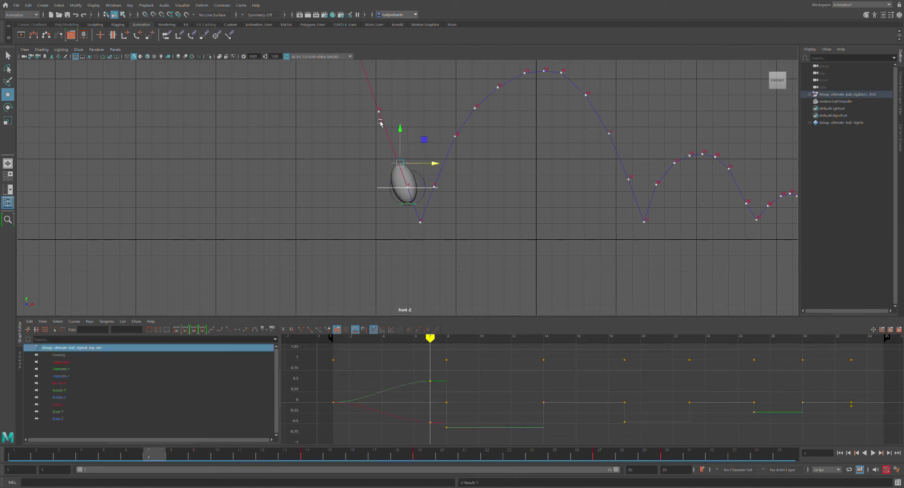
- At frame 7, lower the ball's bottom control, shift it forward along the motion trail, and play back the stretch
{"action": "left_click", "coordinate": [410, 208]}
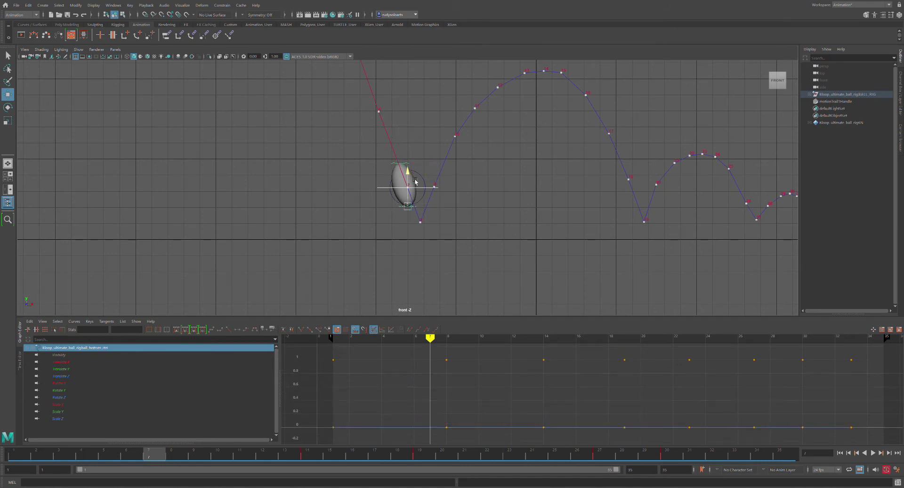
{"action": "left_click_drag", "start_coordinate": [415, 185], "coordinate": [415, 187]}
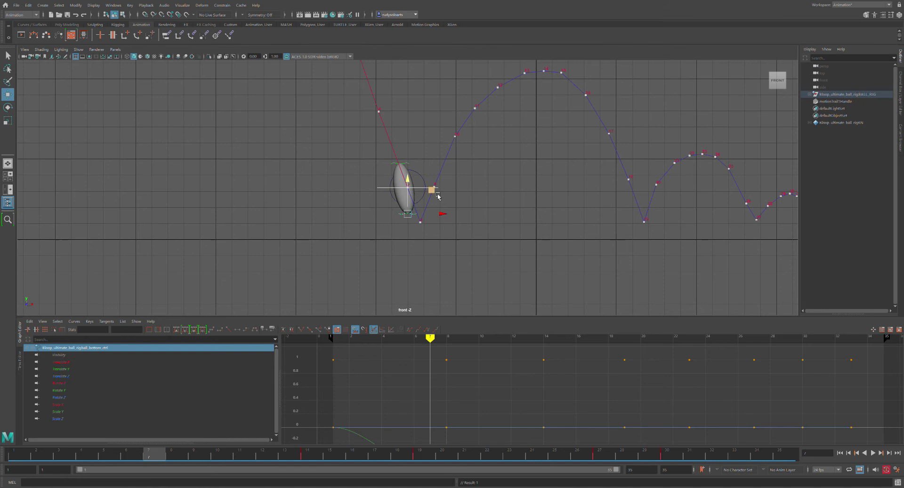
{"action": "left_click_drag", "start_coordinate": [449, 215], "coordinate": [454, 218]}
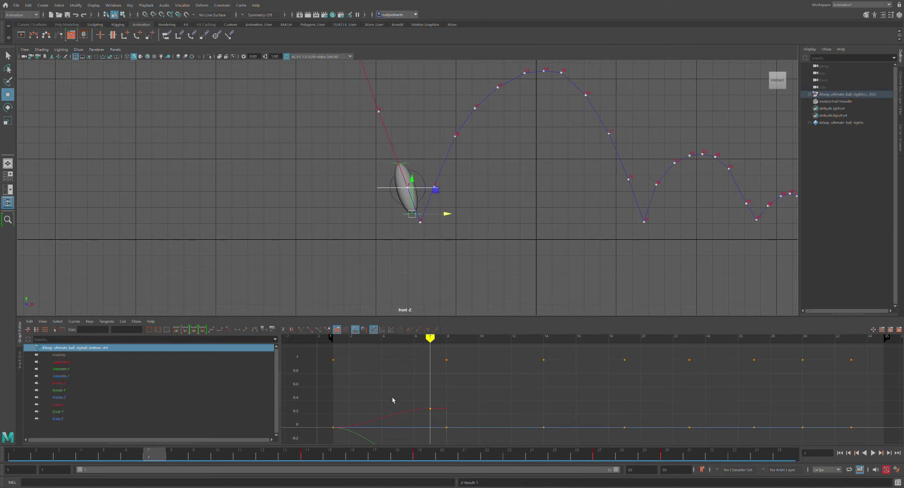
{"action": "key", "text": "alt+v"}
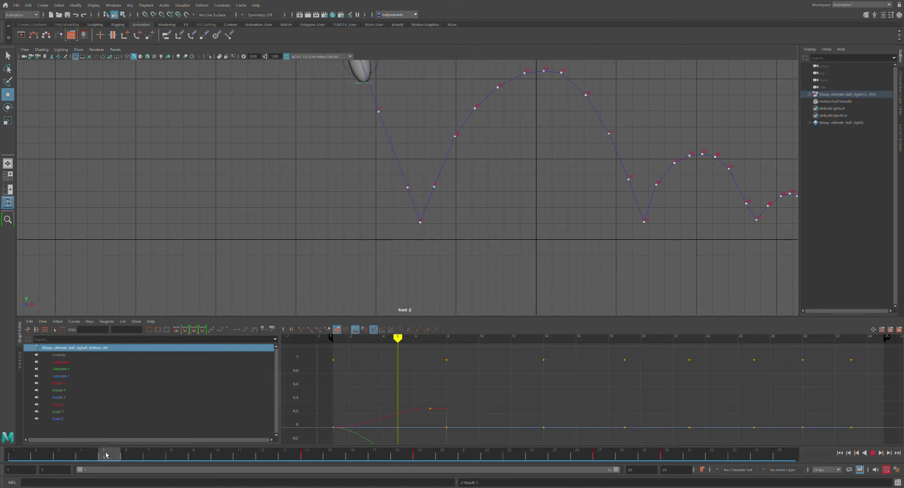
- Replay the stretch, go to frame 4, and raise the ball's bottom control to shorten the stretch there
{"action": "key", "text": "alt+v"}
{"action": "scroll", "coordinate": [269, 176], "scroll_direction": "down", "scroll_amount": 5}
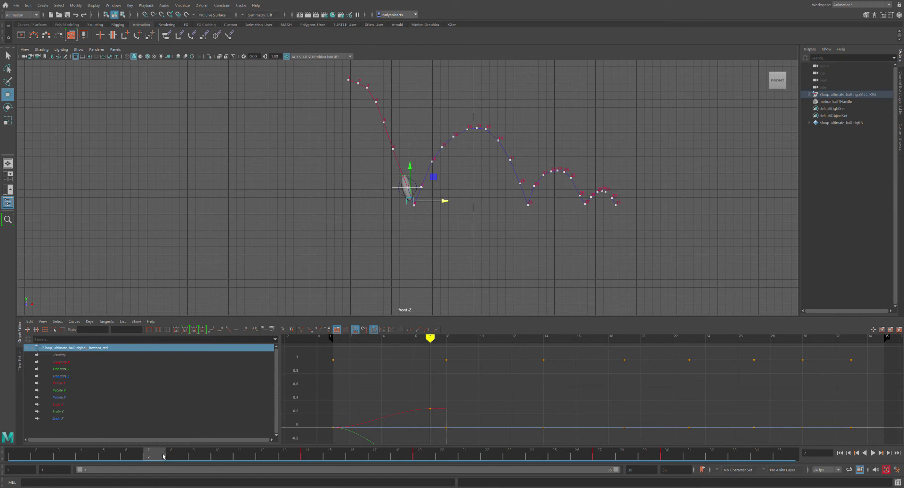
{"action": "key", "text": "alt+v"}
{"action": "left_click_drag", "start_coordinate": [204, 458], "coordinate": [93, 443]}
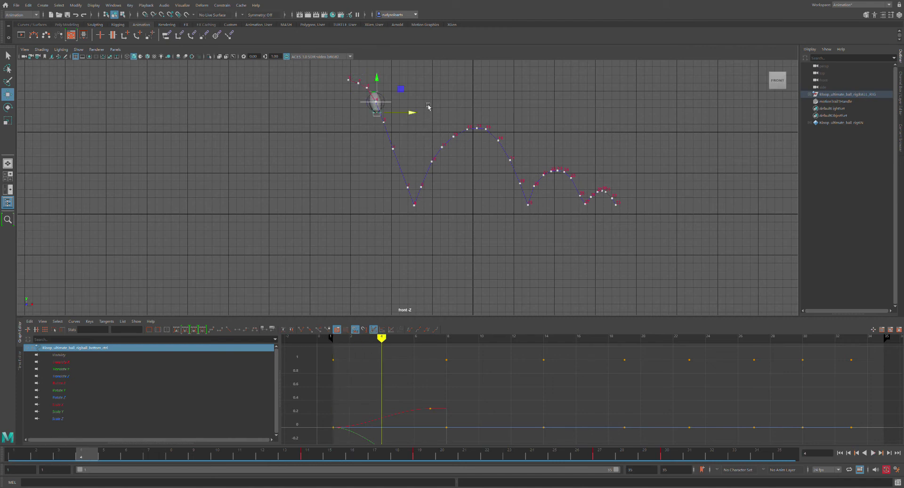
{"action": "key", "text": "f"}
{"action": "scroll", "coordinate": [432, 141], "scroll_direction": "down", "scroll_amount": 5}
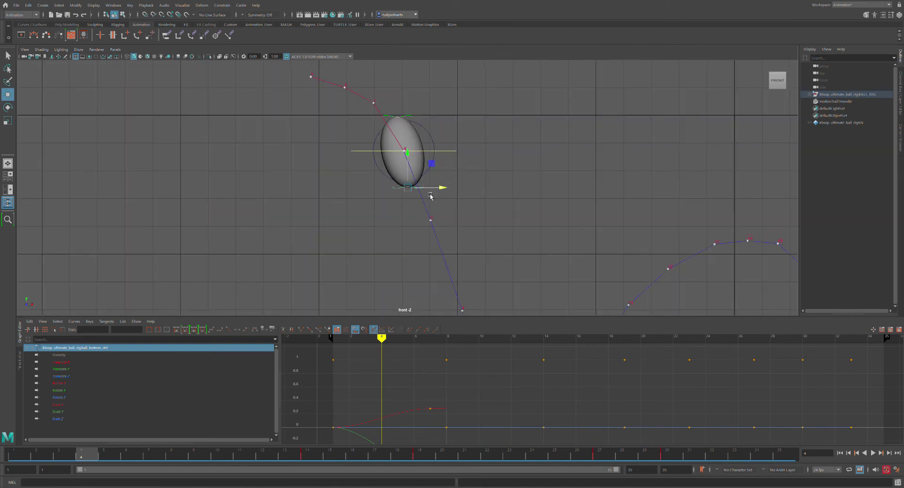
{"action": "left_click_drag", "start_coordinate": [408, 157], "coordinate": [409, 146]}
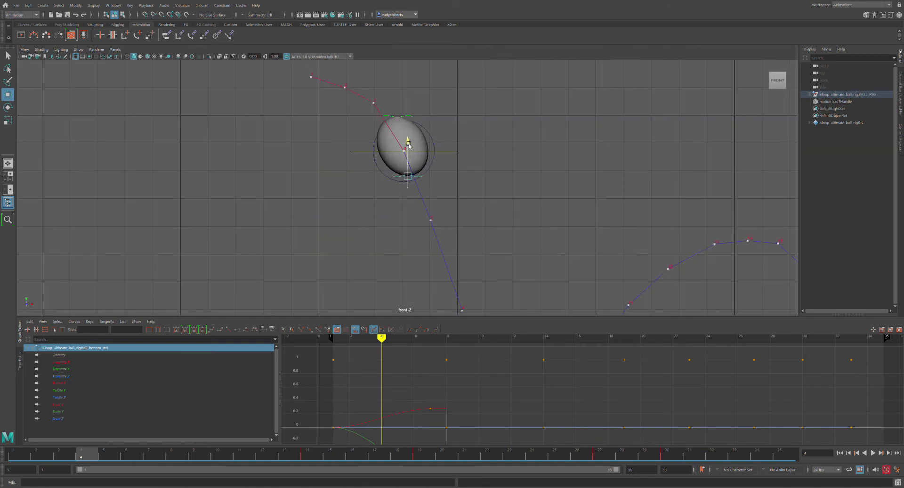
- At frame 4, lower the ball's top control slightly and shift it forward to round out the ball
{"action": "left_click", "coordinate": [404, 118]}
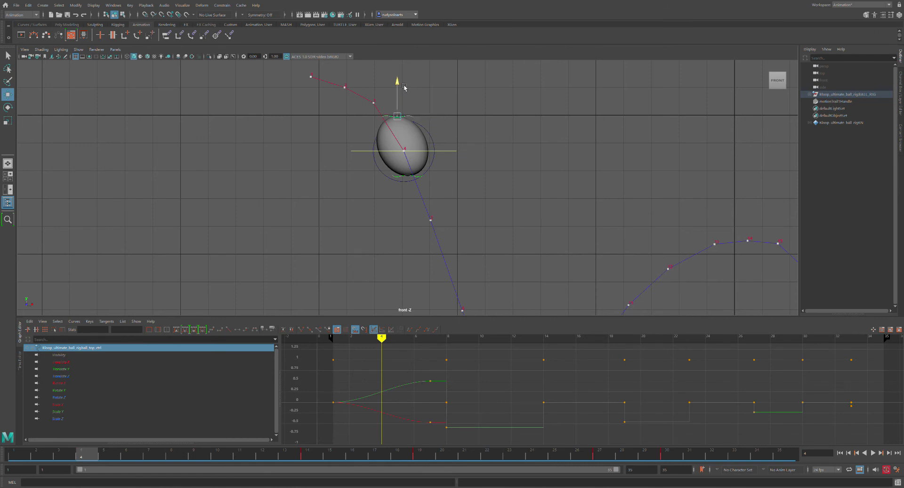
{"action": "left_click_drag", "start_coordinate": [404, 87], "coordinate": [403, 91]}
{"action": "left_click_drag", "start_coordinate": [439, 121], "coordinate": [448, 128]}
- At frame 4, nudge the ball's bottom control down and slightly forward for a subtle stretch along the trail
{"action": "left_click", "coordinate": [416, 177]}
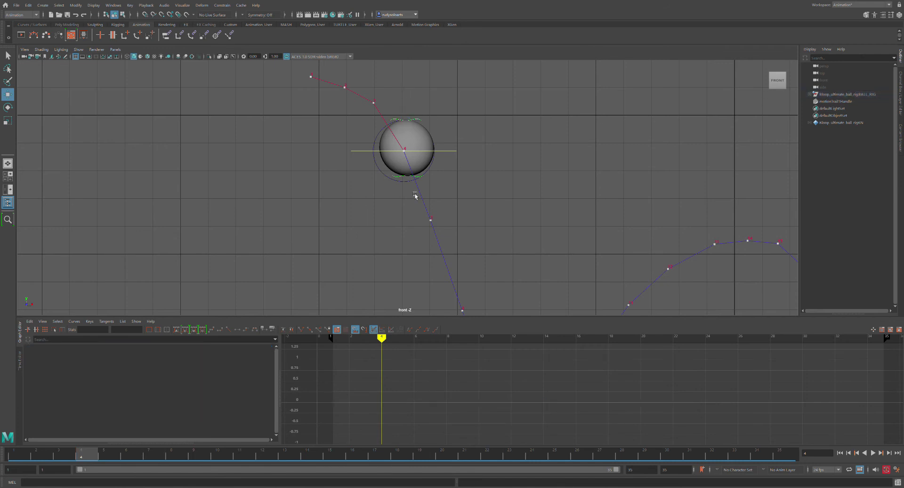
{"action": "left_click", "coordinate": [420, 180]}
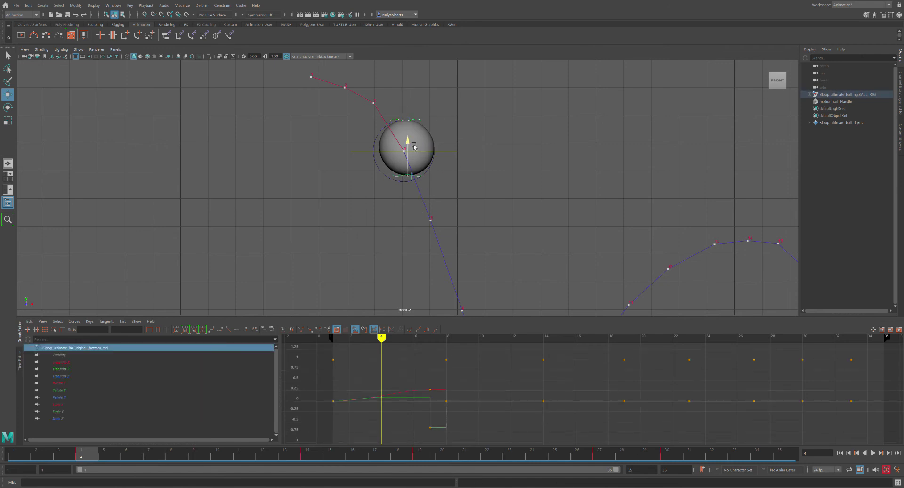
{"action": "left_click_drag", "start_coordinate": [409, 142], "coordinate": [407, 145]}
{"action": "left_click_drag", "start_coordinate": [447, 183], "coordinate": [449, 184]}
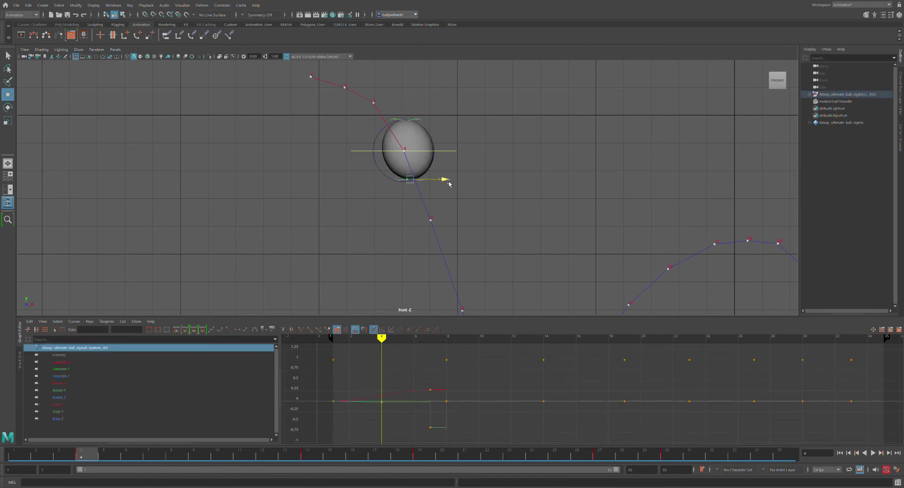
- At frame 9, lower the ball's bottom control and shift it backward so the ball stretches along the rising motion trail
{"action": "scroll", "coordinate": [449, 183], "scroll_direction": "down", "scroll_amount": 8}
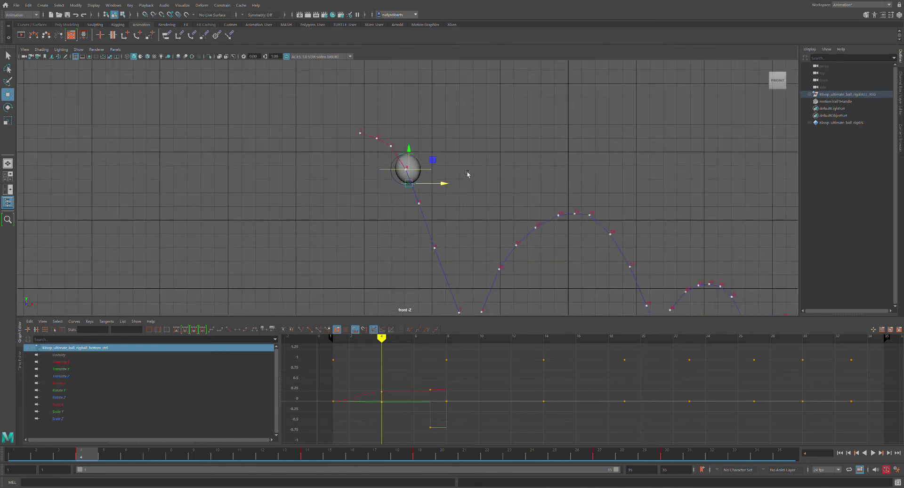
{"action": "scroll", "coordinate": [467, 174], "scroll_direction": "down", "scroll_amount": 6}
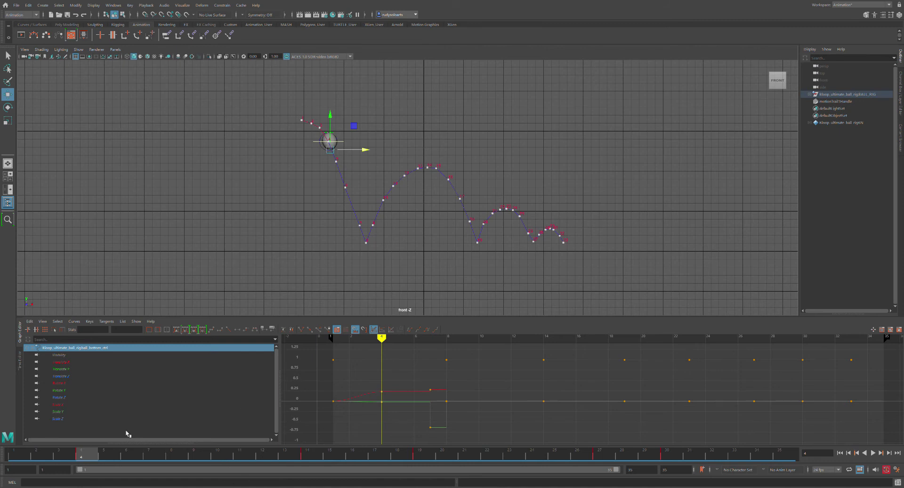
{"action": "left_click_drag", "start_coordinate": [98, 460], "coordinate": [193, 460]}
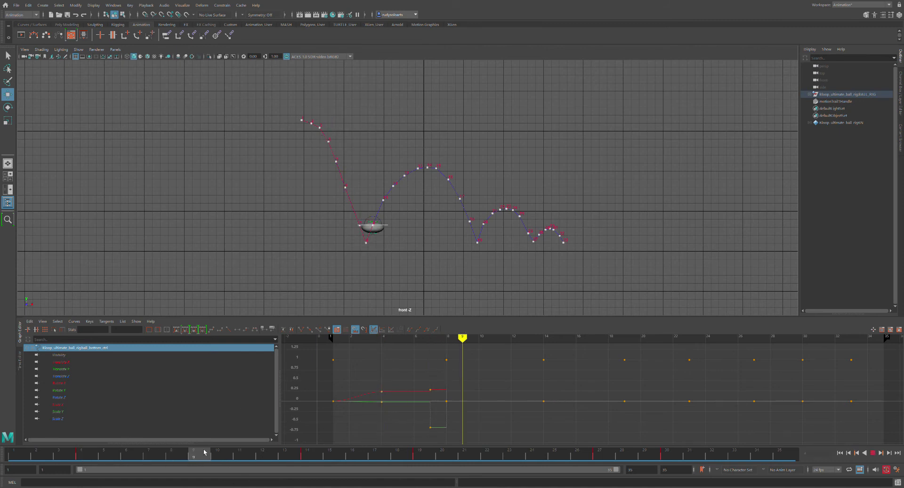
{"action": "scroll", "coordinate": [383, 245], "scroll_direction": "up", "scroll_amount": 8}
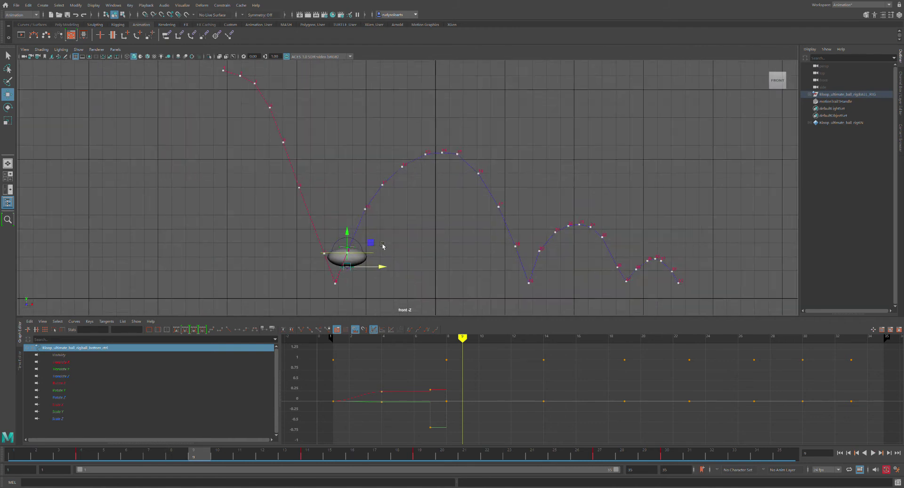
{"action": "scroll", "coordinate": [507, 200], "scroll_direction": "up", "scroll_amount": 1}
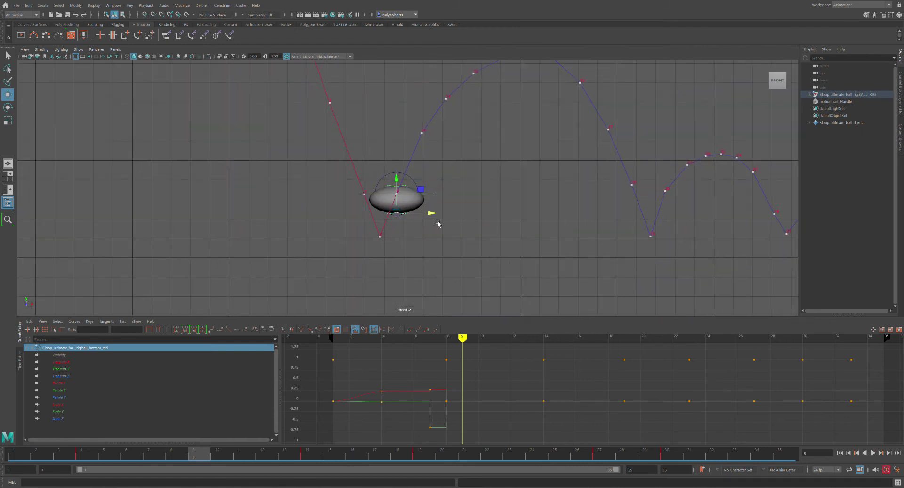
{"action": "left_click_drag", "start_coordinate": [403, 182], "coordinate": [403, 197]}
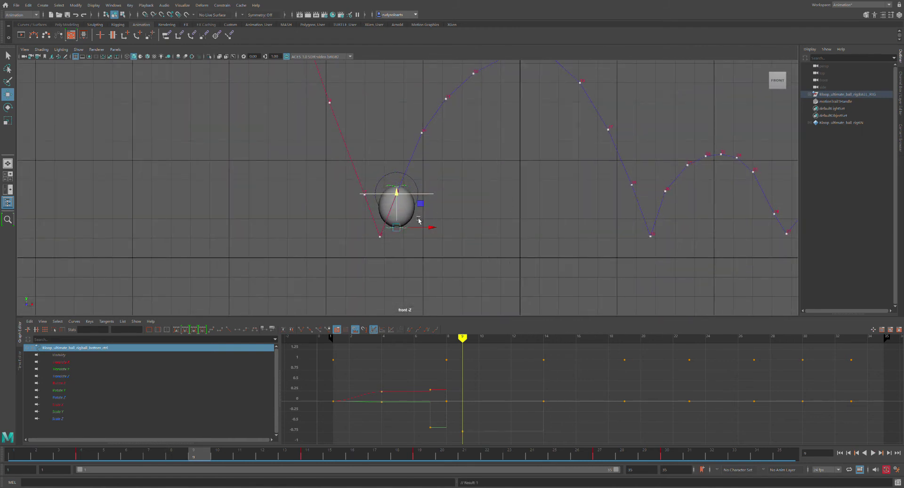
{"action": "left_click_drag", "start_coordinate": [432, 228], "coordinate": [425, 229]}
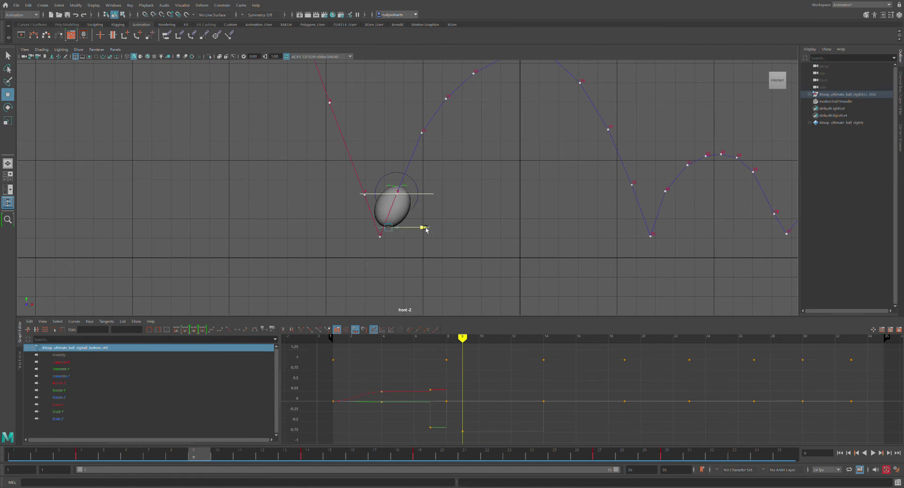
{"action": "left_click_drag", "start_coordinate": [392, 197], "coordinate": [390, 204]}
{"action": "key", "text": "s"}
{"action": "left_click_drag", "start_coordinate": [426, 235], "coordinate": [429, 236]}
- At frame 9, raise the ball's top control and shift it slightly forward along the rising motion trail
{"action": "mouse_move", "coordinate": [191, 459]}
{"action": "left_mouse_down"}
{"action": "mouse_move", "coordinate": [82, 457]}
{"action": "mouse_move", "coordinate": [216, 457]}
{"action": "mouse_move", "coordinate": [156, 455]}
{"action": "mouse_move", "coordinate": [198, 455]}
{"action": "left_mouse_up"}
{"action": "left_click", "coordinate": [401, 190]}
{"action": "left_click_drag", "start_coordinate": [398, 152], "coordinate": [399, 148]}
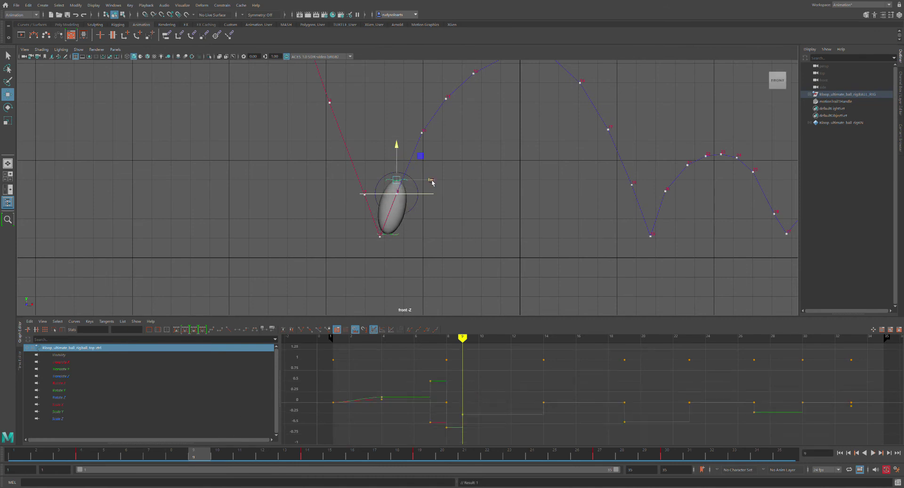
{"action": "left_click_drag", "start_coordinate": [431, 182], "coordinate": [434, 181]}
- At frame 12, reset the top control's Translate X and Translate Y to 0
{"action": "mouse_move", "coordinate": [203, 462]}
{"action": "left_mouse_down"}
{"action": "mouse_move", "coordinate": [156, 455]}
{"action": "mouse_move", "coordinate": [220, 456]}
{"action": "mouse_move", "coordinate": [137, 455]}
{"action": "mouse_move", "coordinate": [284, 456]}
{"action": "mouse_move", "coordinate": [315, 431]}
{"action": "left_mouse_up"}
{"action": "middle_click_drag", "start_coordinate": [504, 162], "coordinate": [415, 283], "text": "alt"}
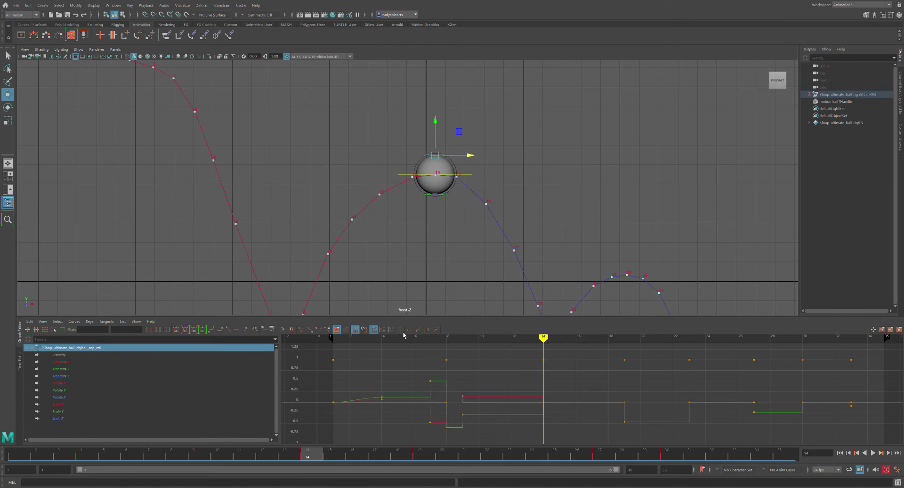
{"action": "left_click_drag", "start_coordinate": [305, 457], "coordinate": [262, 464]}
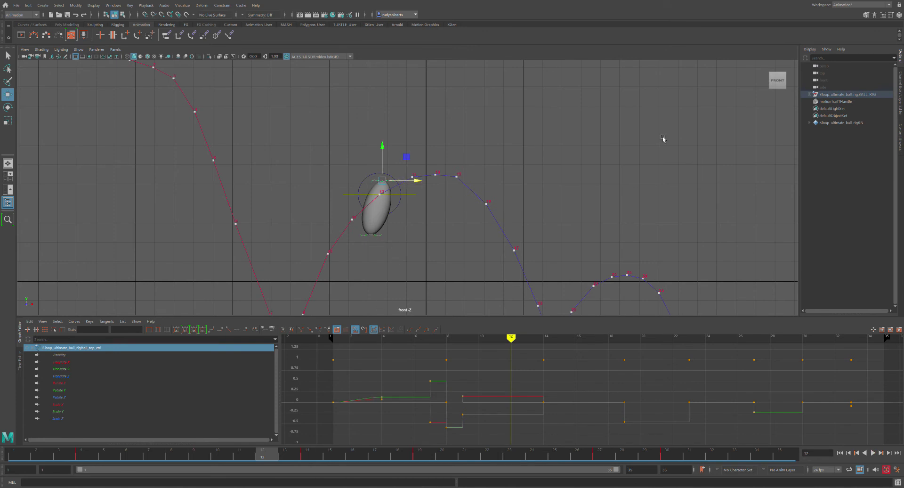
{"action": "left_click", "coordinate": [896, 90]}
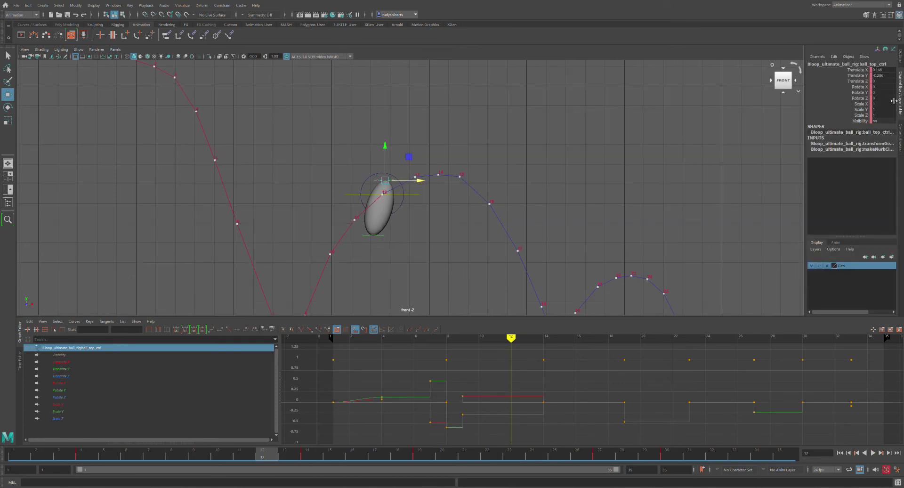
{"action": "left_click", "coordinate": [885, 70]}
{"action": "left_click", "coordinate": [887, 78], "text": "shift"}
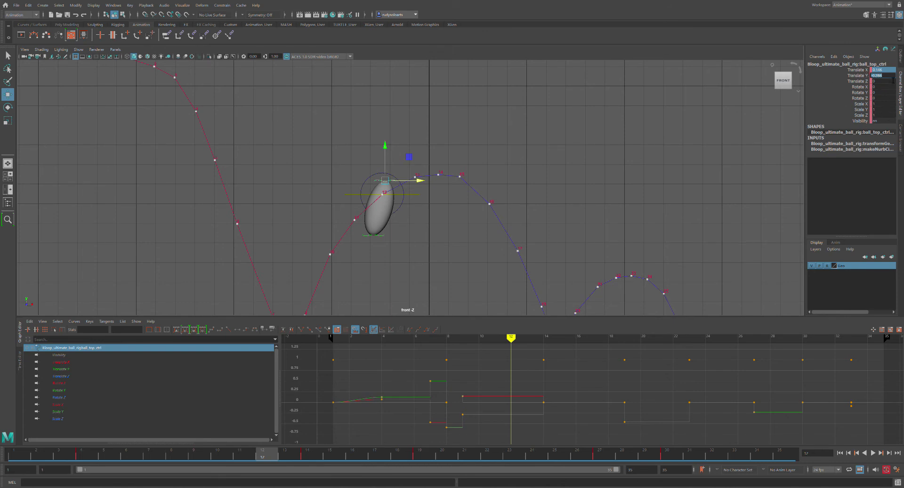
{"action": "left_click", "coordinate": [845, 70]}
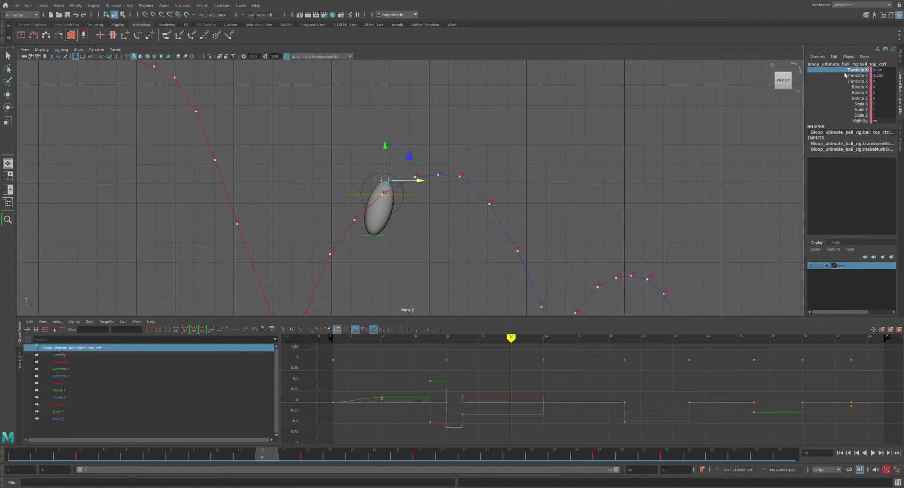
{"action": "left_click", "coordinate": [885, 70]}
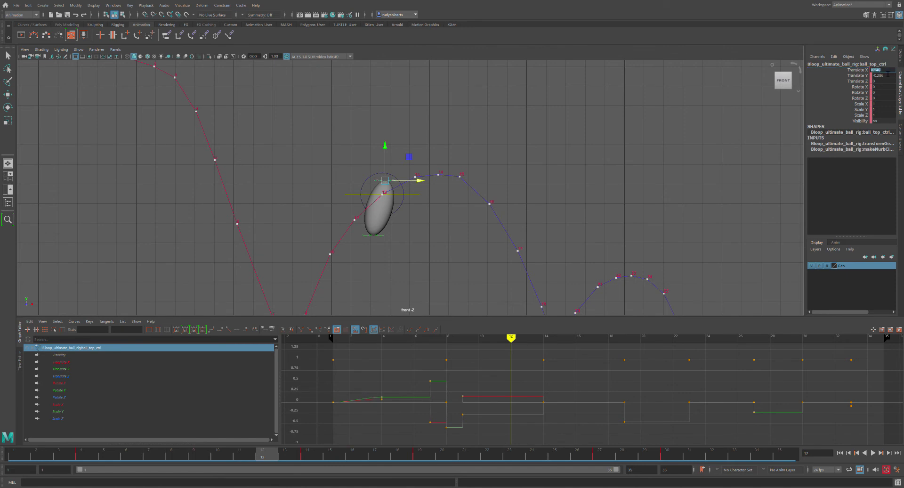
{"action": "left_click", "coordinate": [889, 75], "text": "shift"}
{"action": "type", "text": "0"}
{"action": "key", "text": "Return"}
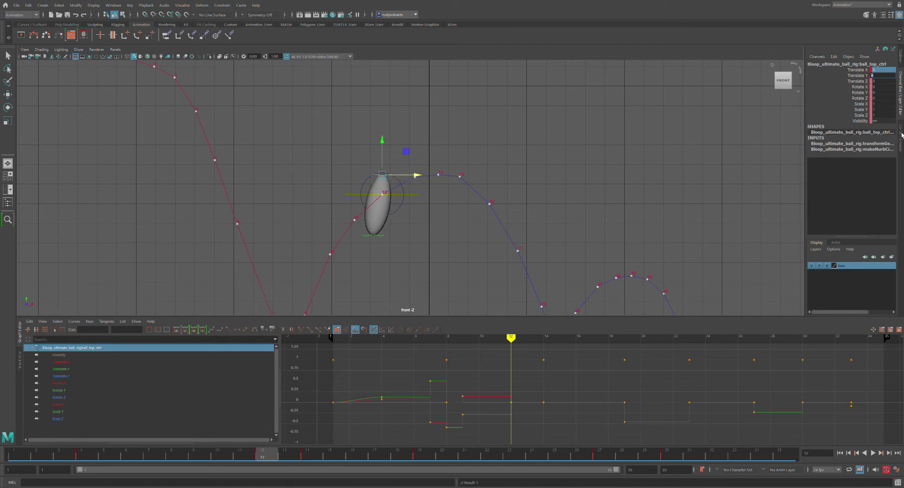
- Try setting the top control's Scale X, Scale Y and Scale Z to 2 at frame 12
{"action": "left_click", "coordinate": [847, 81]}
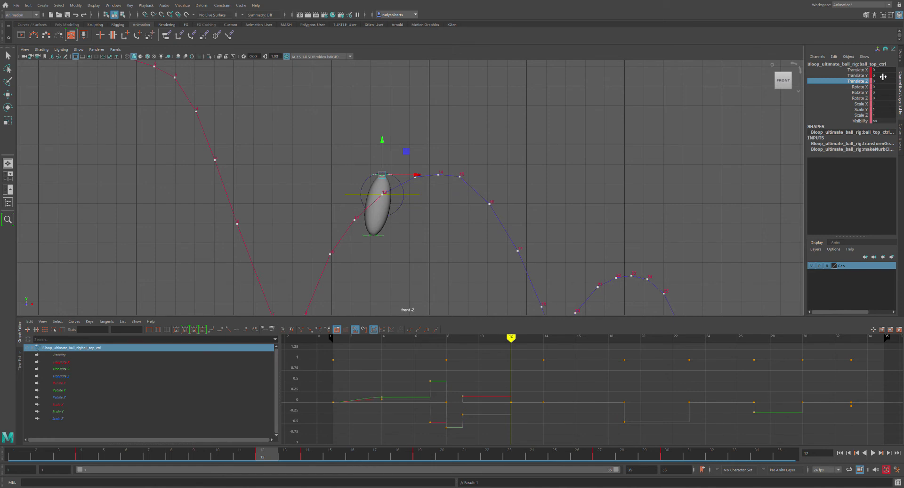
{"action": "left_click", "coordinate": [820, 105]}
{"action": "left_click", "coordinate": [889, 106]}
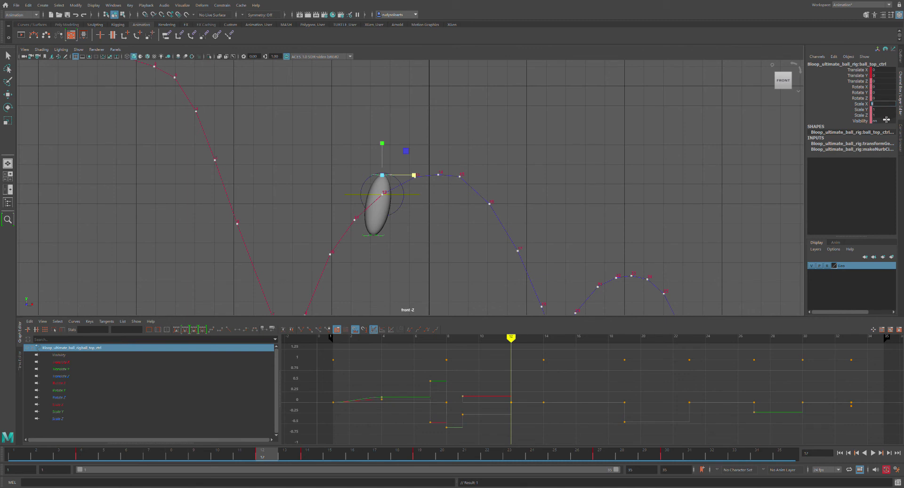
{"action": "left_click", "coordinate": [886, 116], "text": "shift"}
{"action": "type", "text": "2"}
{"action": "key", "text": "Return"}
- Undo the top control's scale change and keying at frame 12, and reselect its three scale channels
{"action": "left_click", "coordinate": [844, 98]}
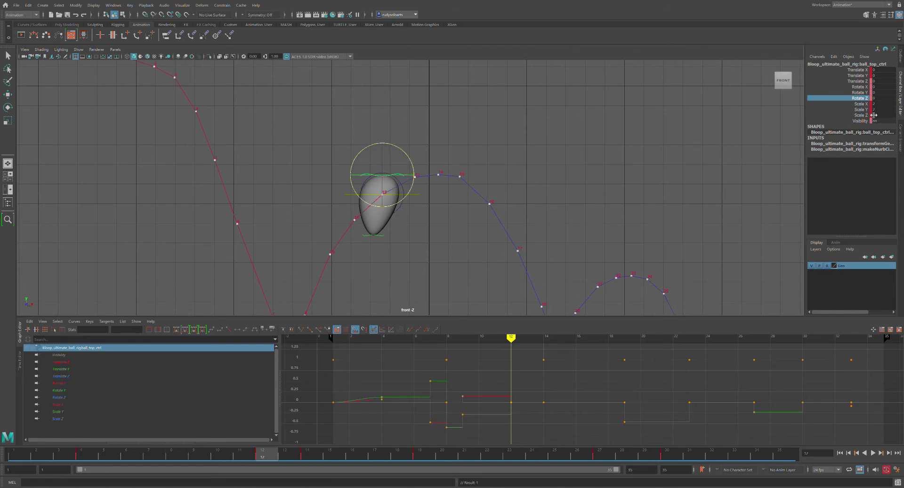
{"action": "left_click", "coordinate": [878, 104]}
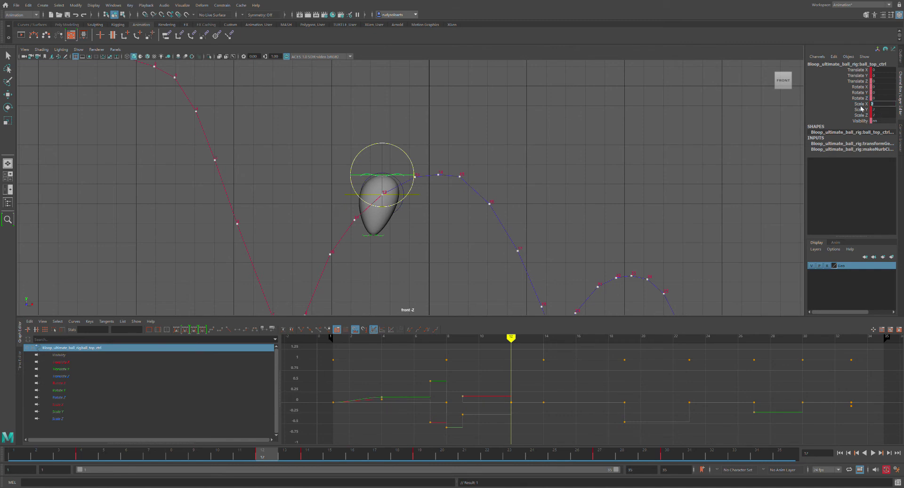
{"action": "left_click", "coordinate": [860, 104]}
{"action": "left_click", "coordinate": [860, 114], "text": "shift"}
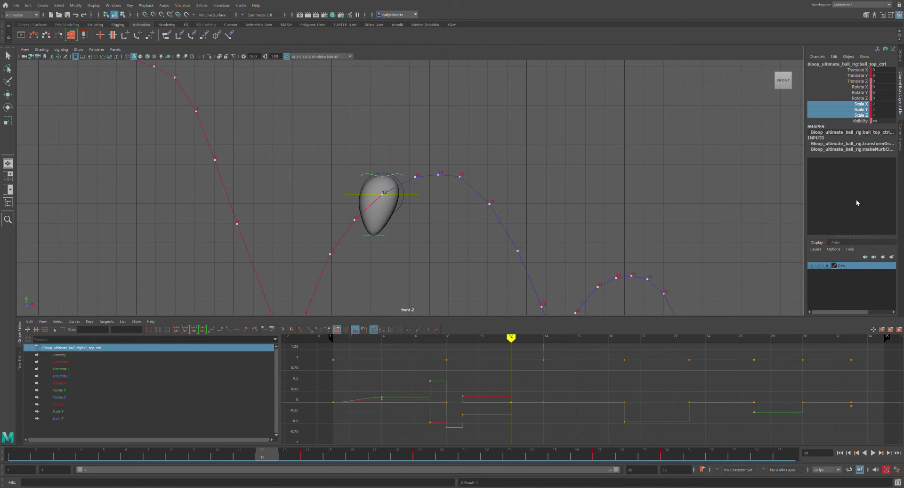
{"action": "key", "text": "ctrl+z"}
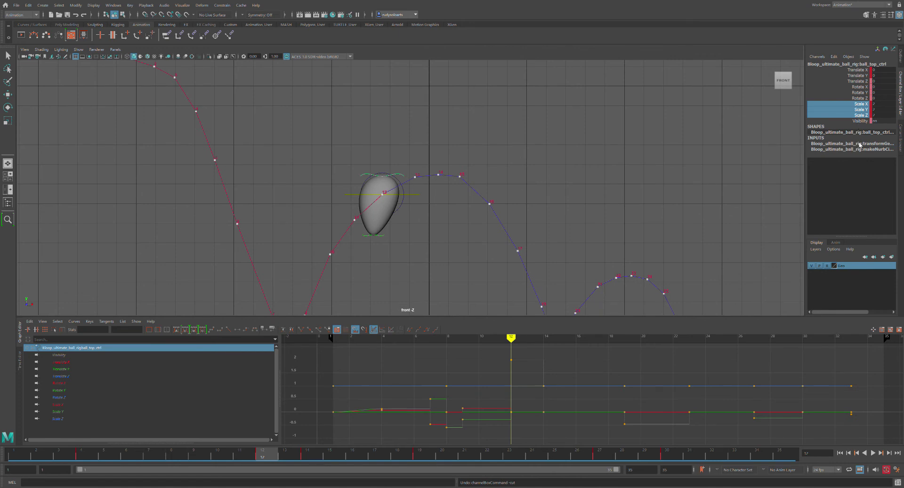
{"action": "key", "text": "s"}
{"action": "left_click", "coordinate": [839, 92]}
{"action": "key", "text": "ctrl+z"}
{"action": "key", "text": "ctrl+z"}
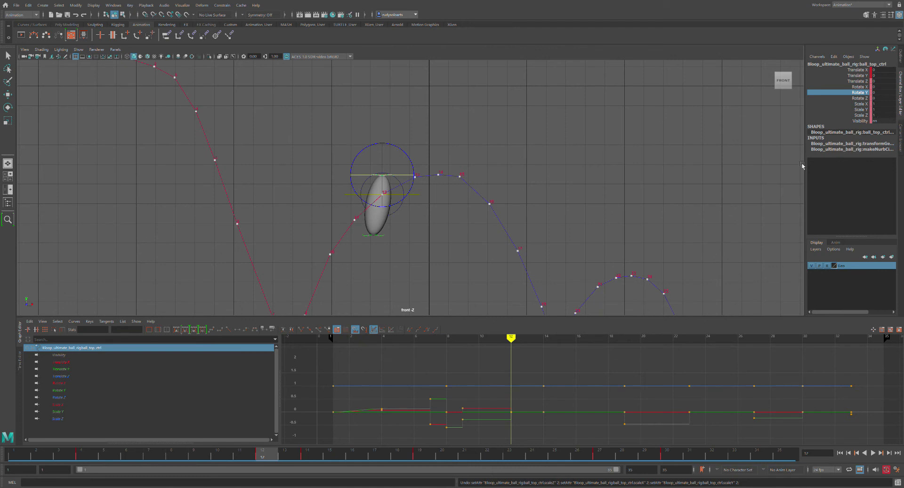
{"action": "left_click", "coordinate": [864, 104]}
{"action": "left_click", "coordinate": [860, 115], "text": "shift"}
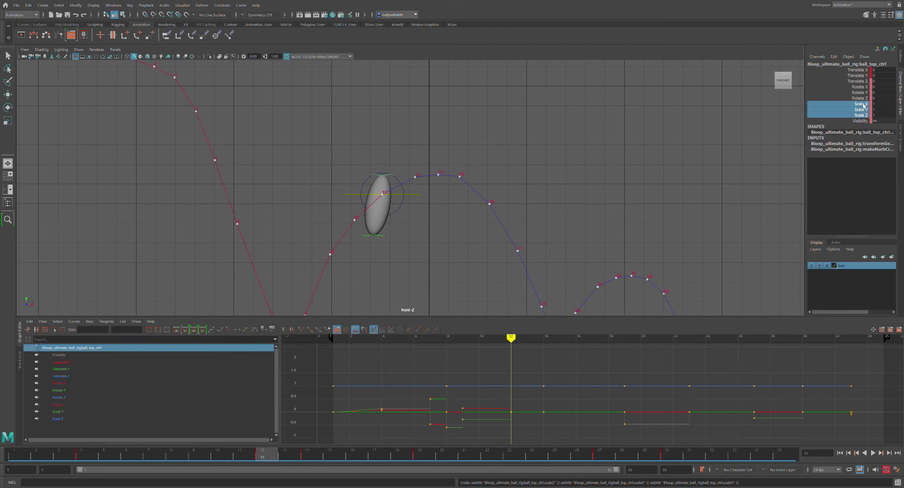
{"action": "key", "text": "ctrl+z"}
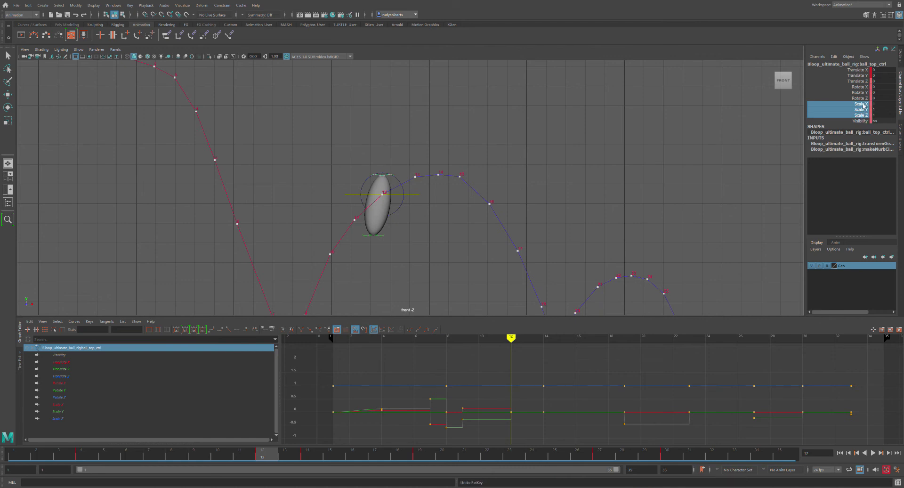
- Set Scale X, Scale Y and Scale Z of the top control to 2 together at frame 12
{"action": "left_click_drag", "start_coordinate": [877, 105], "coordinate": [879, 115]}
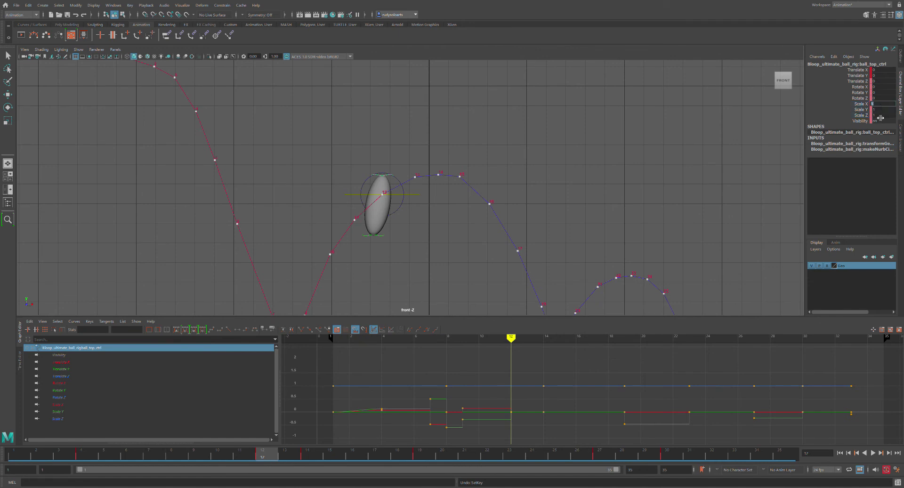
{"action": "type", "text": "2"}
{"action": "key", "text": "Return"}
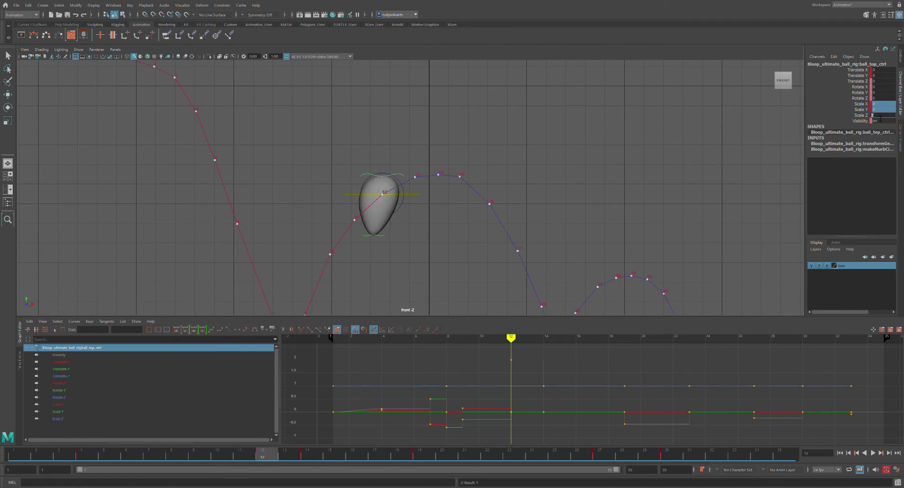
{"action": "left_click", "coordinate": [849, 103]}
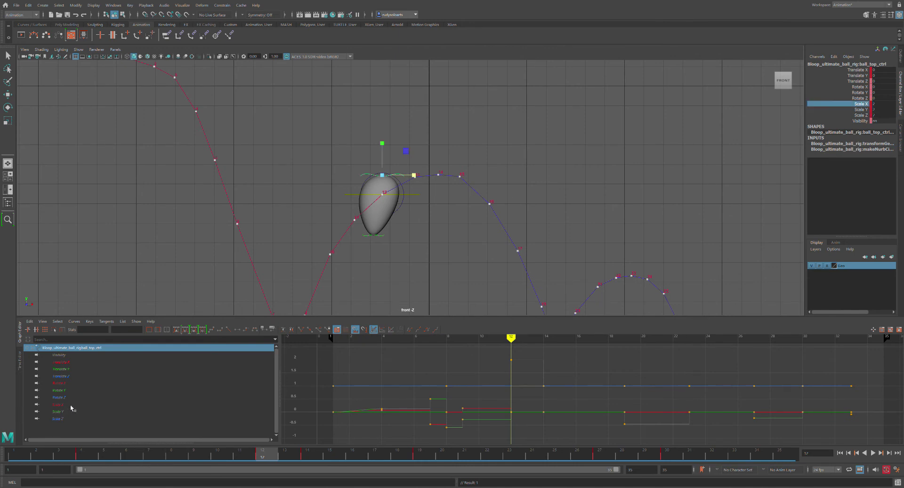
- Delete the frame 12 keys from the top control's Scale X, Scale Y and Scale Z curves
{"action": "left_click", "coordinate": [63, 406]}
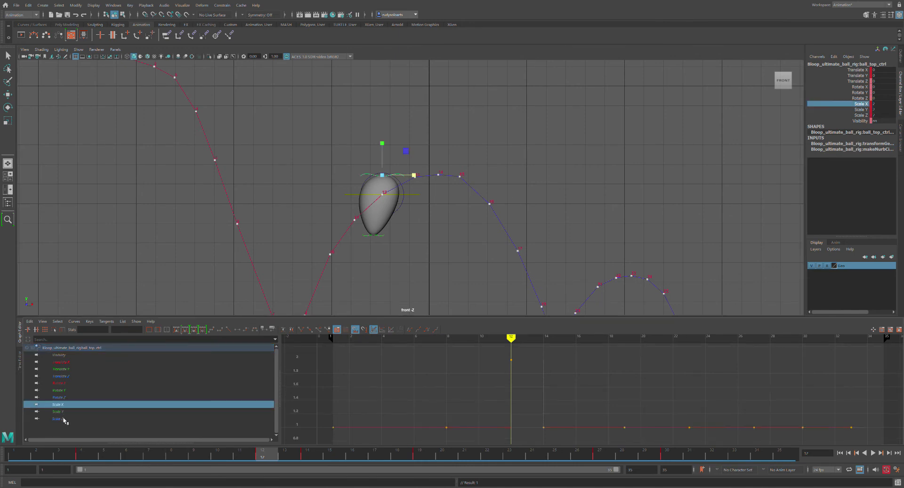
{"action": "left_click", "coordinate": [65, 420], "text": "shift"}
{"action": "left_click_drag", "start_coordinate": [507, 358], "coordinate": [565, 379]}
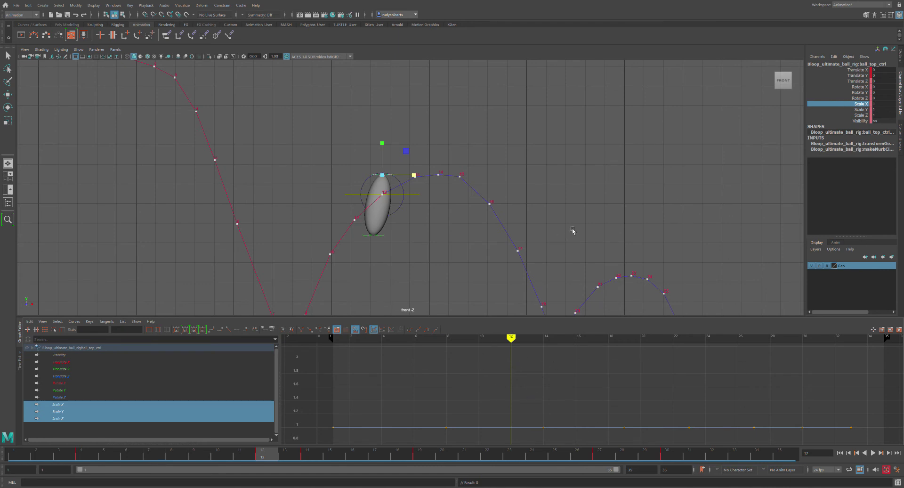
{"action": "left_click", "coordinate": [427, 150]}
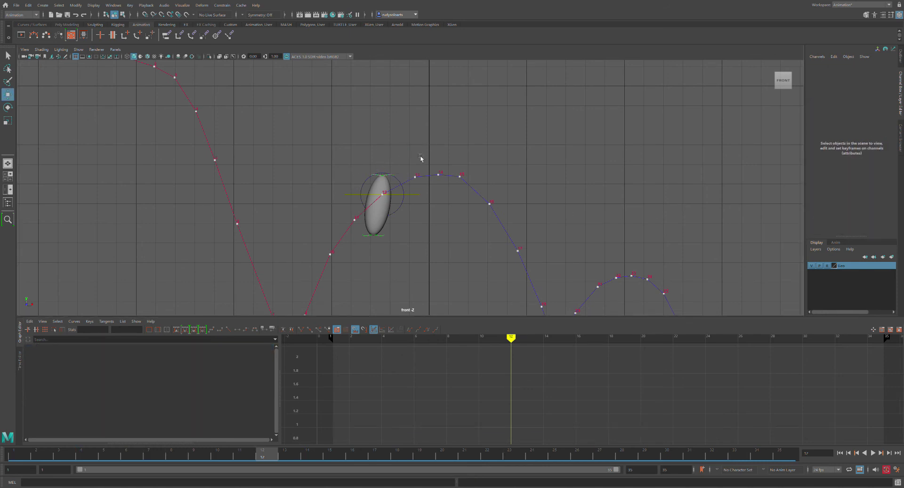
- At frame 12, reset the bottom control's Translate X and Translate Y to 0
{"action": "left_click", "coordinate": [393, 177]}
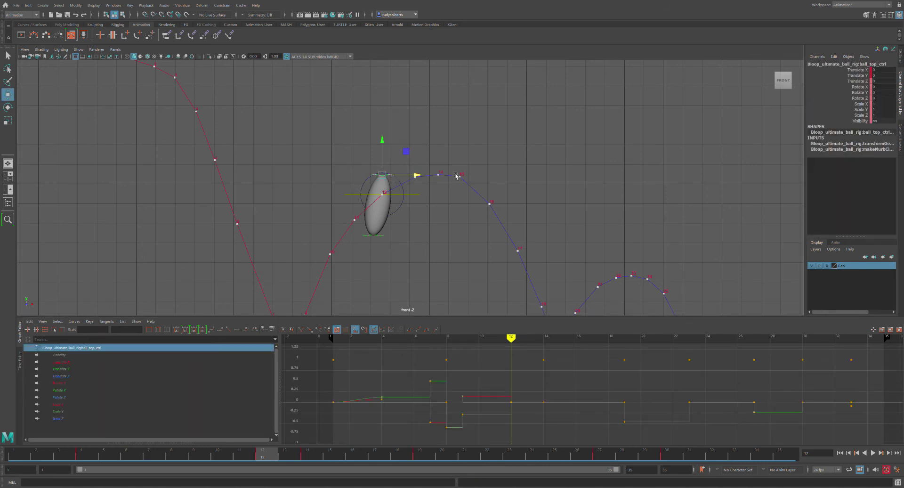
{"action": "left_click", "coordinate": [392, 238]}
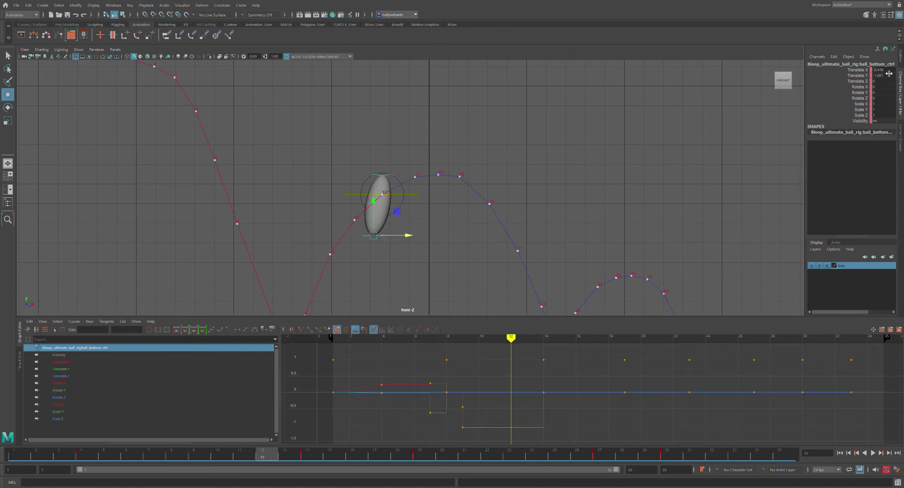
{"action": "left_click_drag", "start_coordinate": [883, 70], "coordinate": [888, 76]}
{"action": "type", "text": "0"}
{"action": "key", "text": "Return"}
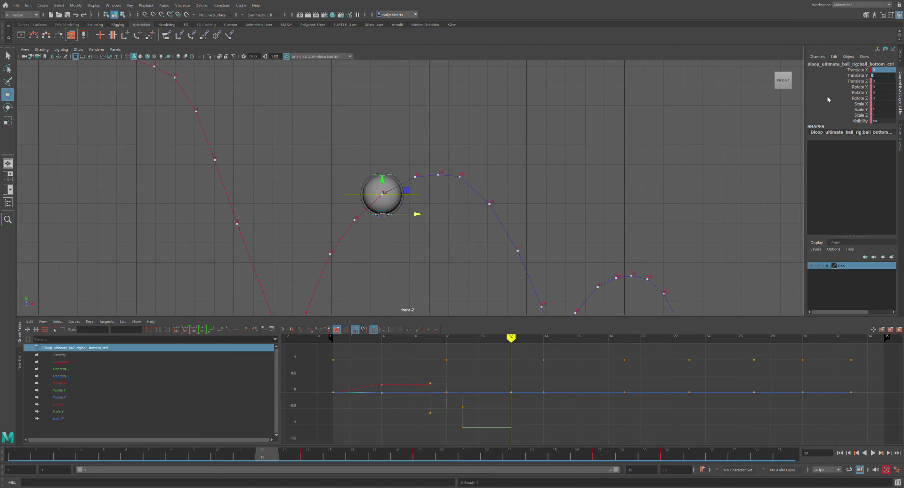
{"action": "left_click", "coordinate": [828, 98]}
- At frame 16, offset the bottom control to about Translate X 0.41 and Translate Y -0.22, stretching the ball along the descending trail
{"action": "left_click_drag", "start_coordinate": [263, 453], "coordinate": [240, 456]}
{"action": "key", "text": "alt+period"}
{"action": "key", "text": "alt+comma"}
{"action": "key", "text": "alt+period"}
{"action": "left_click_drag", "start_coordinate": [281, 427], "coordinate": [364, 426]}
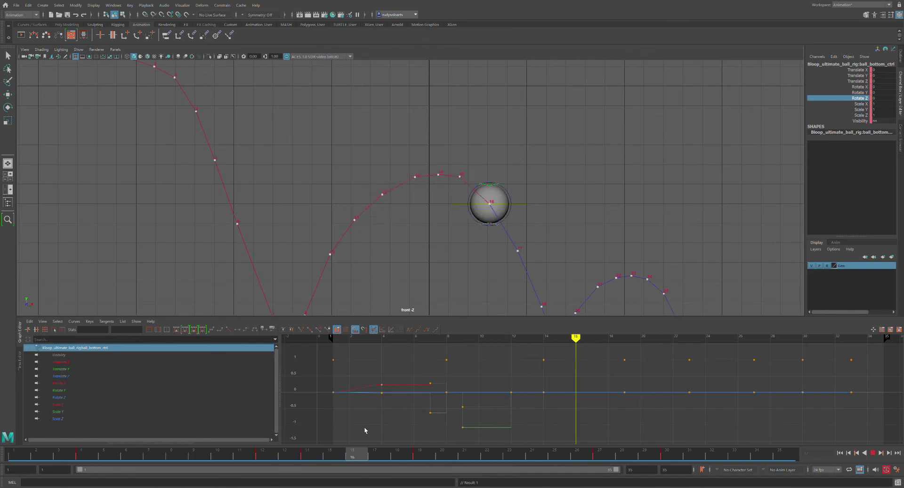
{"action": "middle_click_drag", "start_coordinate": [578, 208], "coordinate": [536, 169], "text": "alt"}
{"action": "key", "text": "w"}
{"action": "left_click_drag", "start_coordinate": [440, 165], "coordinate": [440, 170]}
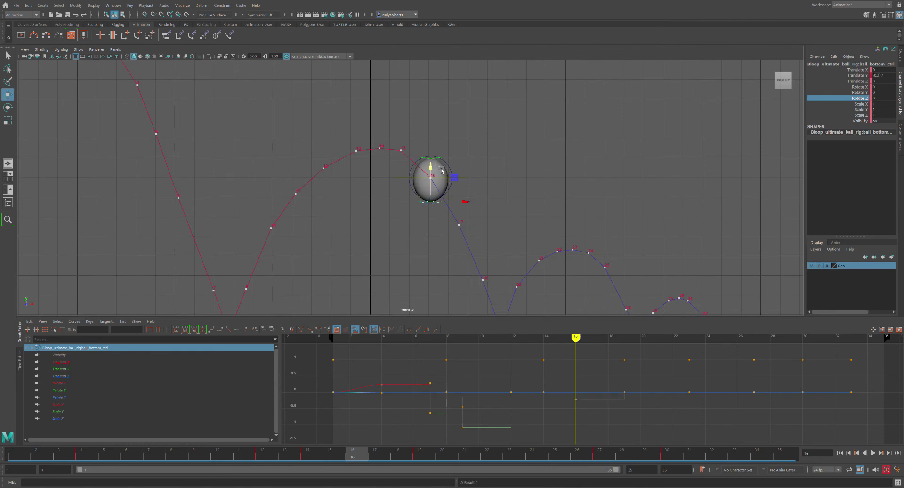
{"action": "left_click_drag", "start_coordinate": [465, 202], "coordinate": [473, 201]}
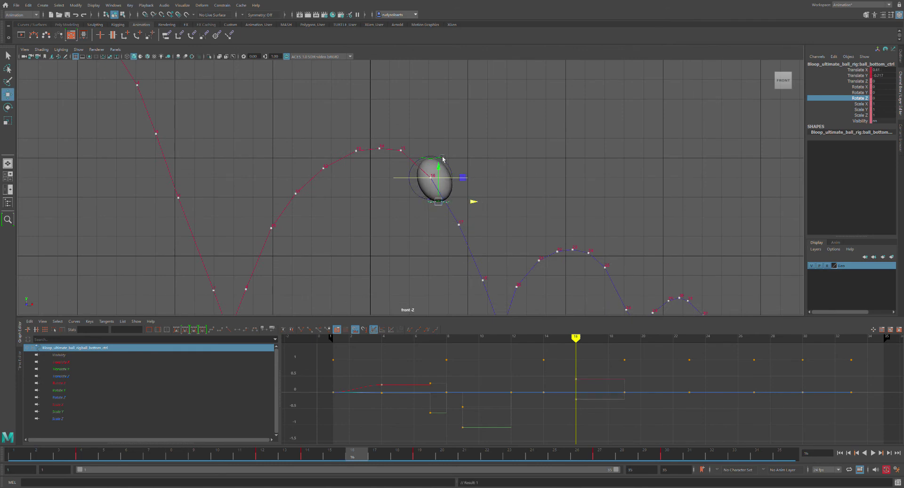
- At frame 16, adjust the top control to about Translate X -0.013 and Translate Y 0.013
{"action": "scroll", "coordinate": [541, 181], "scroll_direction": "down", "scroll_amount": 1}
{"action": "middle_click_drag", "start_coordinate": [540, 181], "coordinate": [513, 127], "text": "alt"}
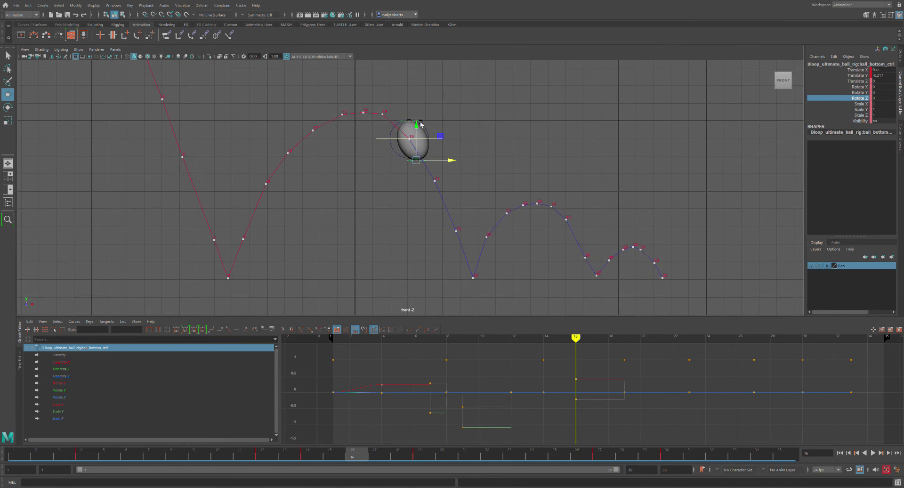
{"action": "left_click", "coordinate": [416, 121]}
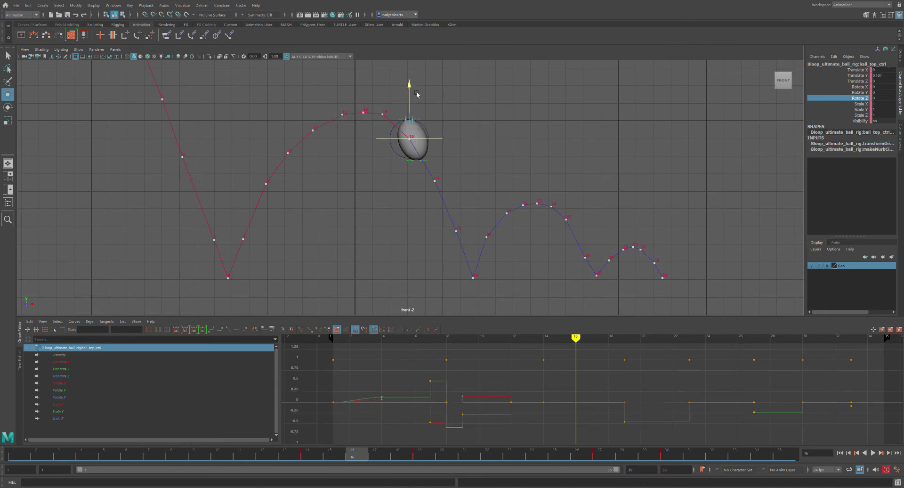
{"action": "left_click_drag", "start_coordinate": [440, 121], "coordinate": [443, 122]}
{"action": "left_click_drag", "start_coordinate": [409, 85], "coordinate": [410, 86]}
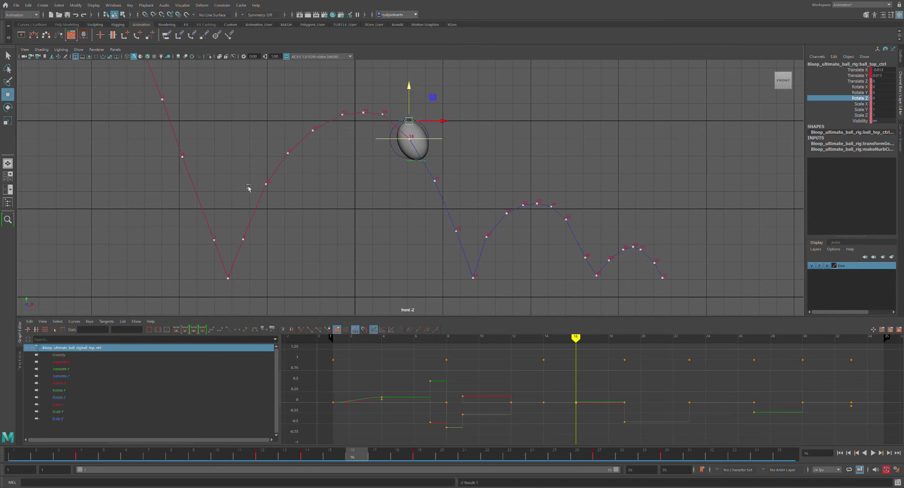
- Try raising the top control at frame 18 to stretch the ball, and undo the move
{"action": "left_click_drag", "start_coordinate": [368, 458], "coordinate": [397, 464]}
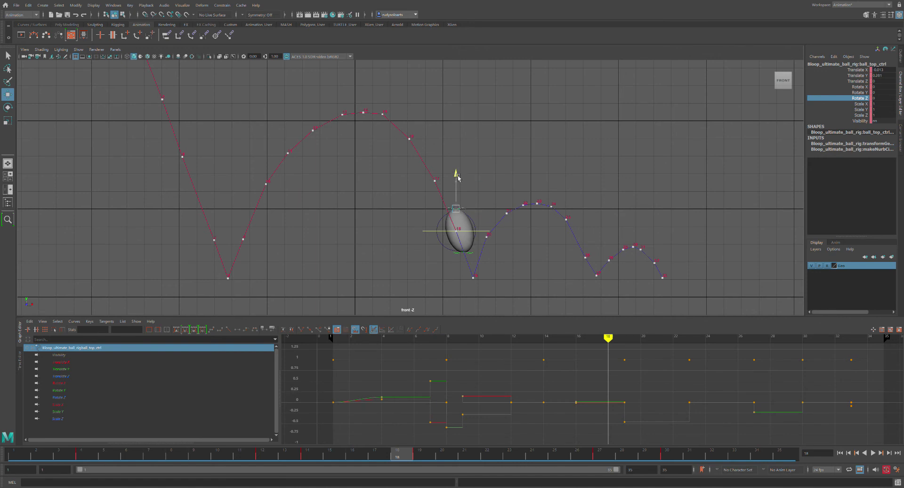
{"action": "left_click_drag", "start_coordinate": [480, 185], "coordinate": [485, 209]}
{"action": "key", "text": "ctrl+z"}
{"action": "key", "text": "w"}
{"action": "key", "text": "ctrl+z"}
{"action": "key", "text": "ctrl+z"}
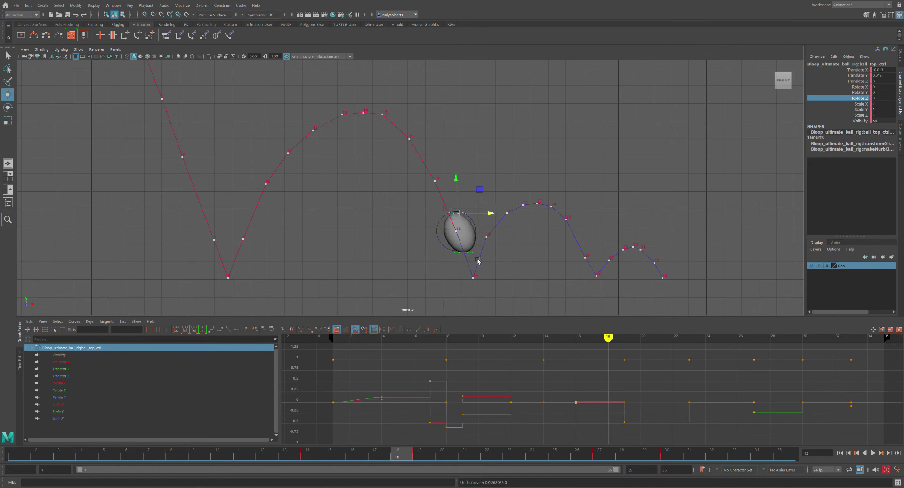
{"action": "key", "text": "ctrl+z"}
{"action": "key", "text": "ctrl+z"}
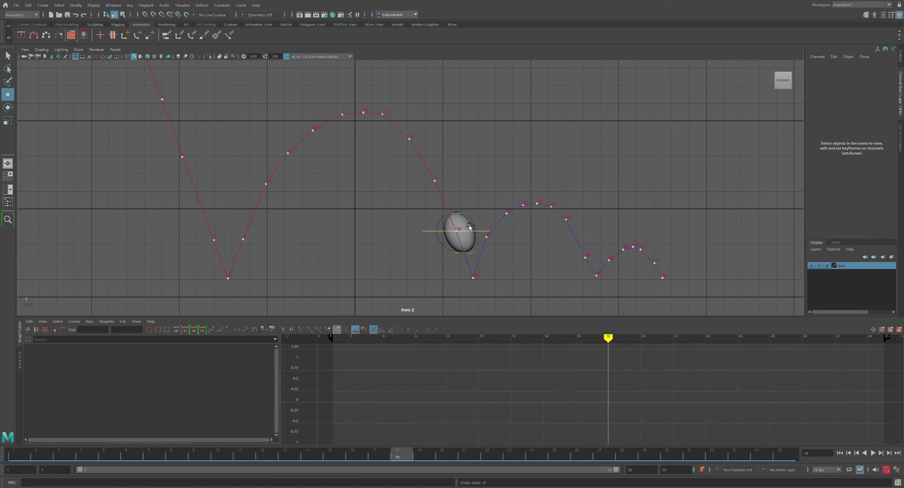
- At frame 18, raise the top control to about Translate Y 0.054, key the bottom control stretched down the trail, and review the playback
{"action": "left_click", "coordinate": [469, 228]}
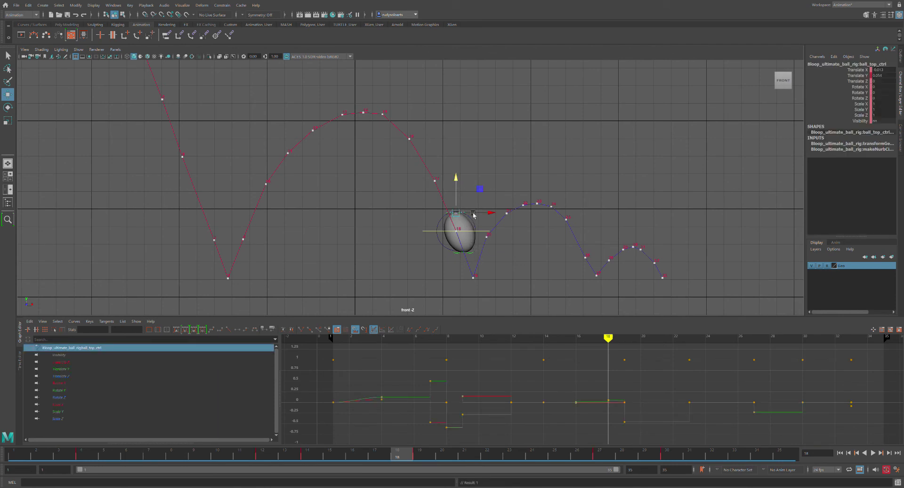
{"action": "left_click", "coordinate": [476, 252]}
{"action": "left_click_drag", "start_coordinate": [470, 222], "coordinate": [499, 259]}
{"action": "key", "text": "s"}
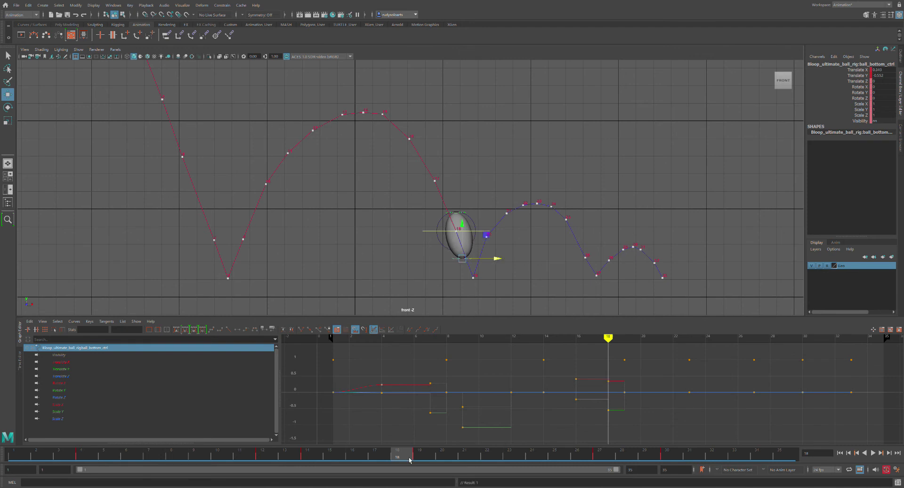
{"action": "key", "text": "alt+v"}
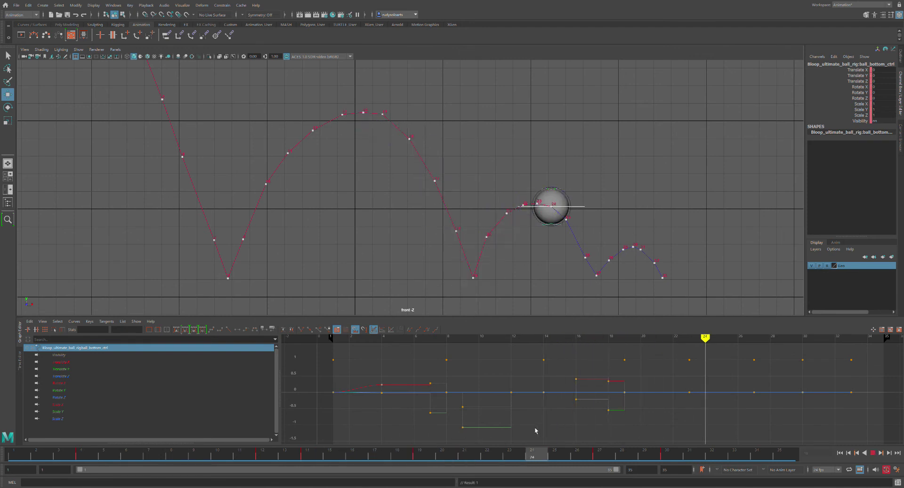
{"action": "key", "text": "alt+v"}
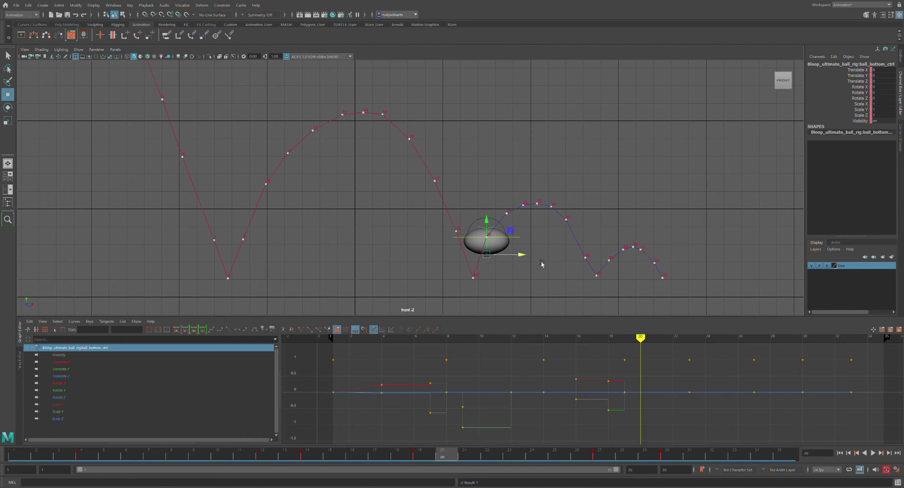
- At frame 20, offset the bottom control to about X -0.17, Y -0.46 and the top control to about X 0.11, Y -0.35
{"action": "left_click_drag", "start_coordinate": [498, 225], "coordinate": [494, 233]}
{"action": "left_click_drag", "start_coordinate": [527, 264], "coordinate": [520, 262]}
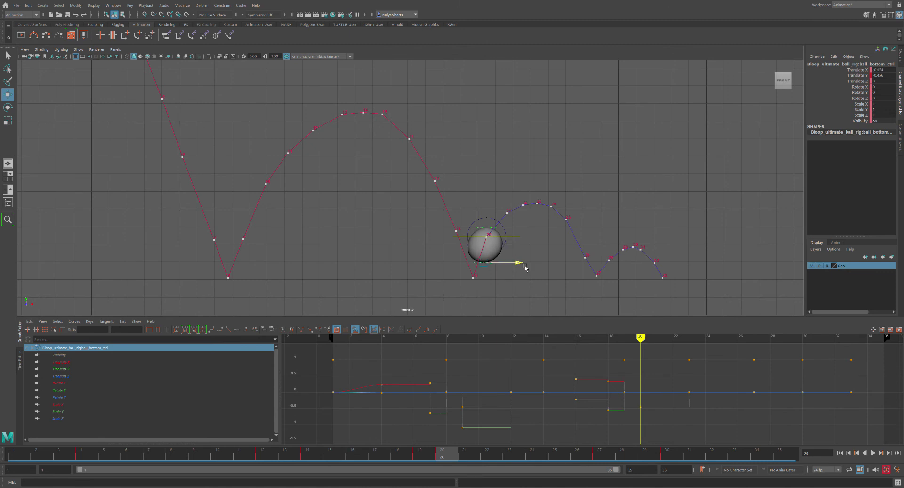
{"action": "left_click", "coordinate": [498, 232]}
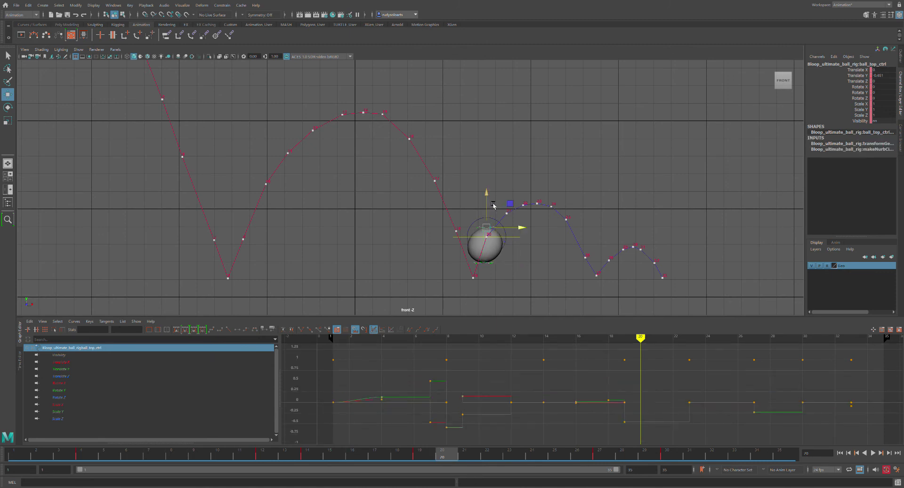
{"action": "left_click_drag", "start_coordinate": [492, 196], "coordinate": [492, 196]}
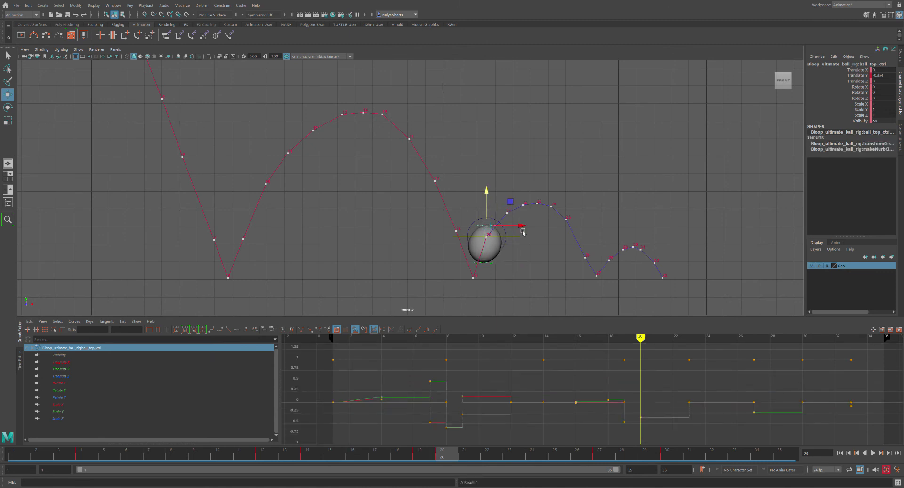
{"action": "left_click_drag", "start_coordinate": [524, 231], "coordinate": [527, 231]}
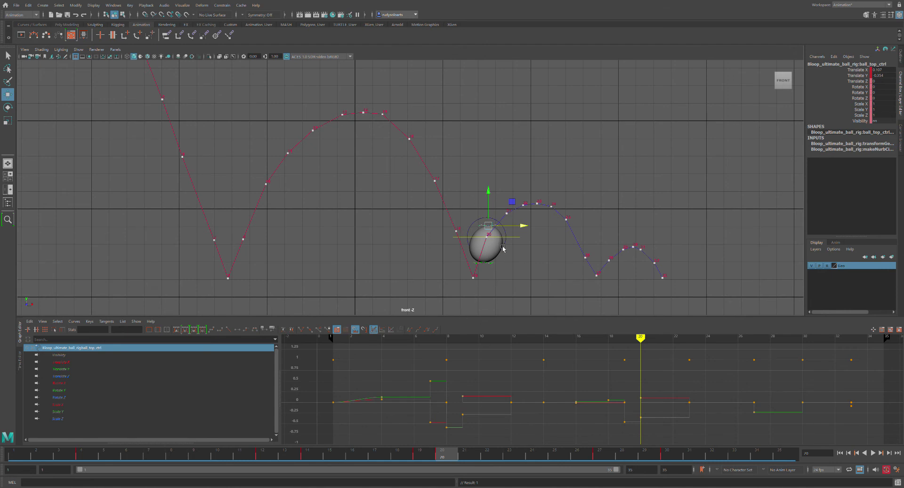
- At frame 21, reset the top control's Translate X and Translate Y to 0
{"action": "mouse_move", "coordinate": [455, 461]}
{"action": "left_mouse_down"}
{"action": "mouse_move", "coordinate": [484, 461]}
{"action": "mouse_move", "coordinate": [473, 463]}
{"action": "left_mouse_up"}
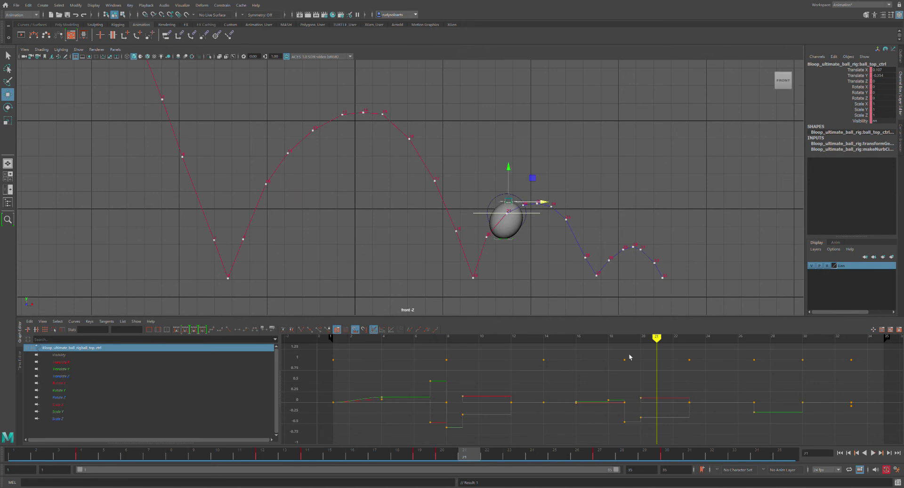
{"action": "mouse_move", "coordinate": [473, 462]}
{"action": "left_mouse_down"}
{"action": "mouse_move", "coordinate": [495, 463]}
{"action": "mouse_move", "coordinate": [464, 462]}
{"action": "left_mouse_up"}
{"action": "left_click_drag", "start_coordinate": [879, 70], "coordinate": [887, 79]}
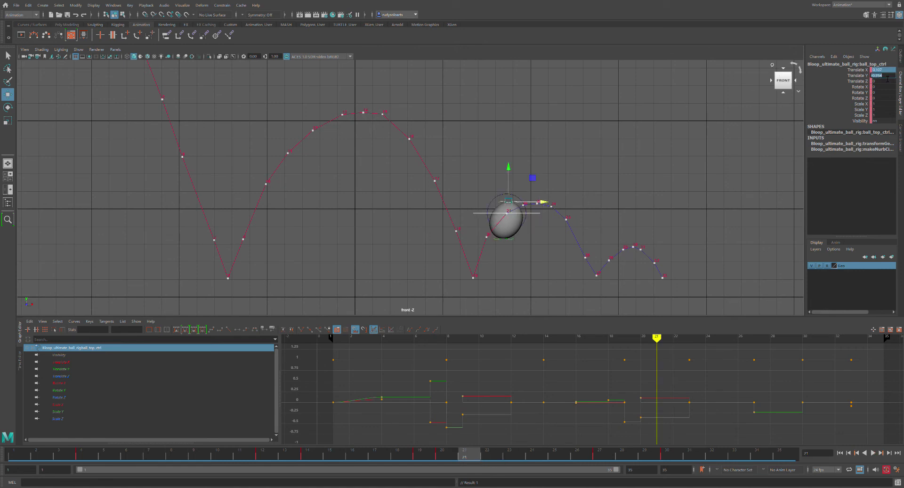
{"action": "type", "text": "0"}
{"action": "key", "text": "Return"}
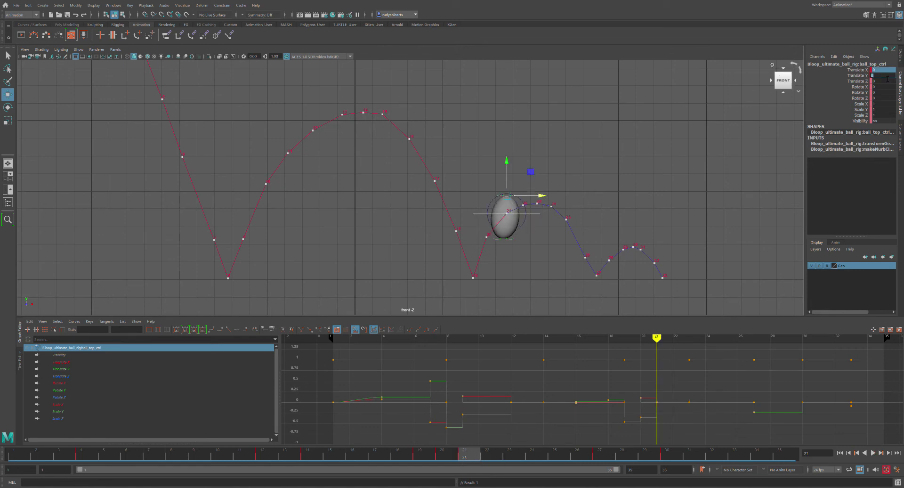
- At frame 21, reset the bottom control's Translate X and Translate Y to 0 and review the playback
{"action": "left_click", "coordinate": [502, 244]}
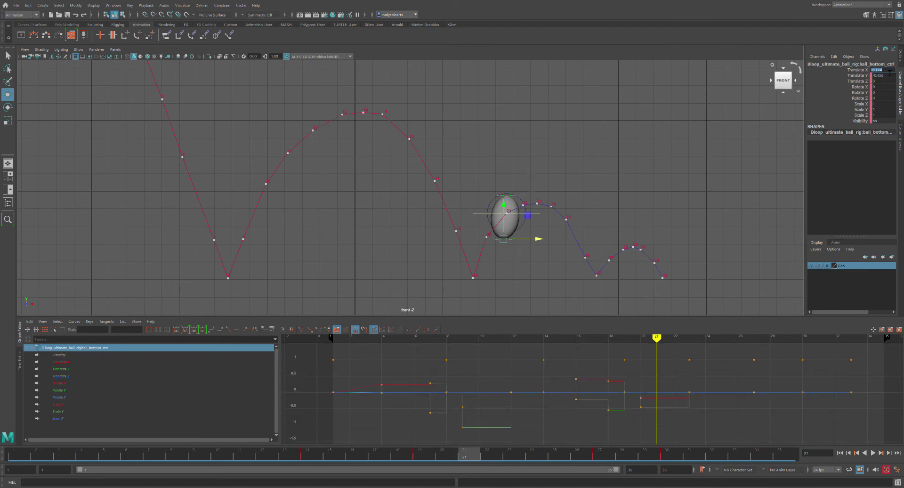
{"action": "type", "text": "0"}
{"action": "key", "text": "Return"}
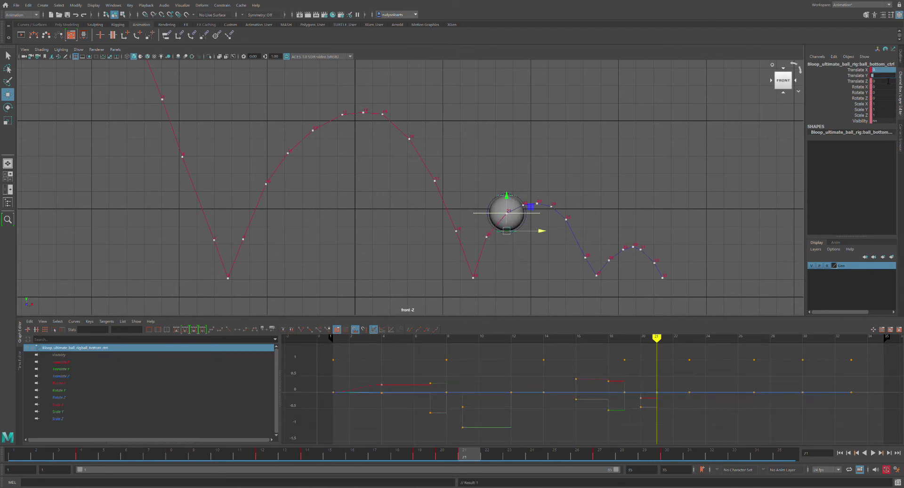
{"action": "left_click", "coordinate": [719, 177]}
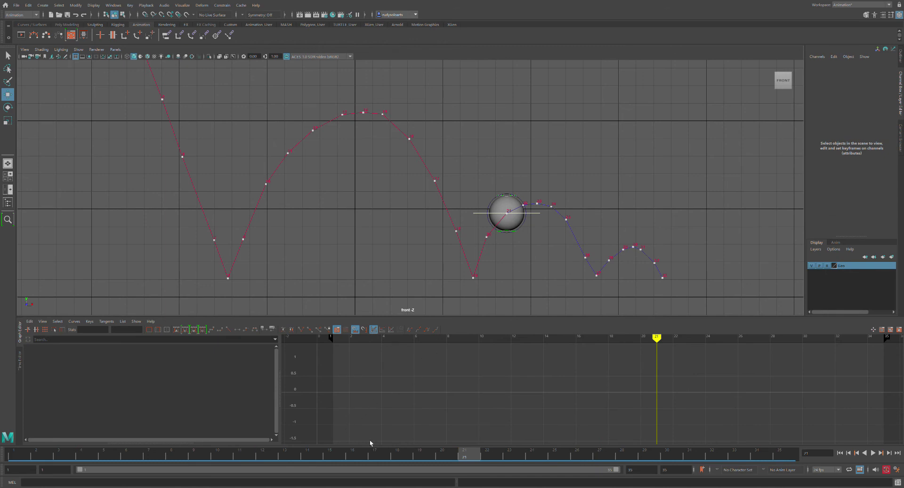
{"action": "key", "text": "alt+v"}
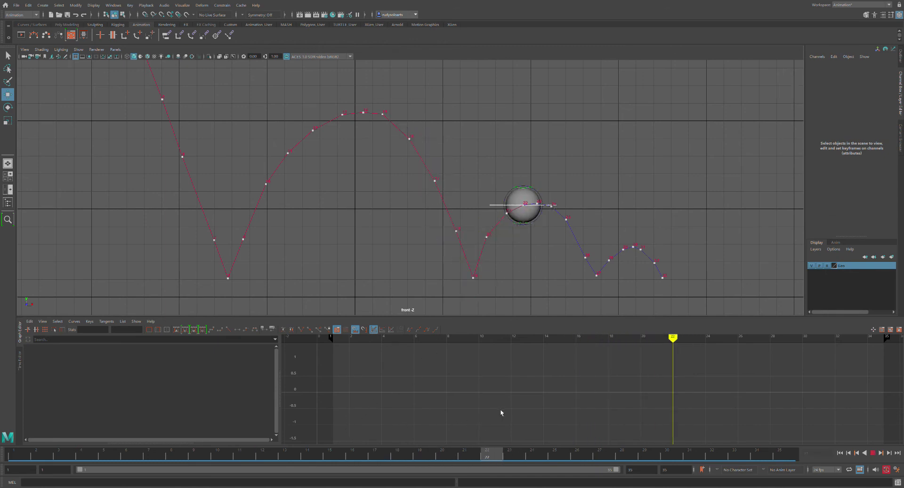
{"action": "key", "text": "alt+v"}
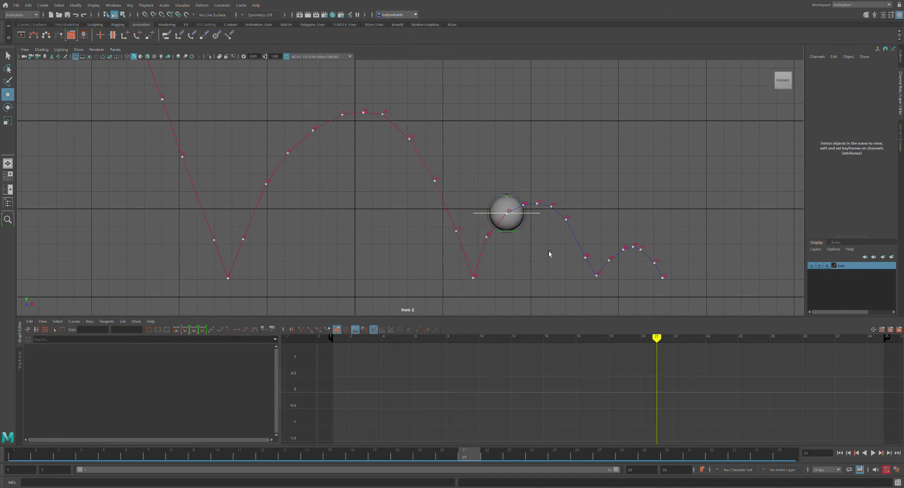
- At frame 21, offset the bottom control to about X -0.28, Y -0.12 and the top control to about Translate X 0.05
{"action": "left_click", "coordinate": [520, 233]}
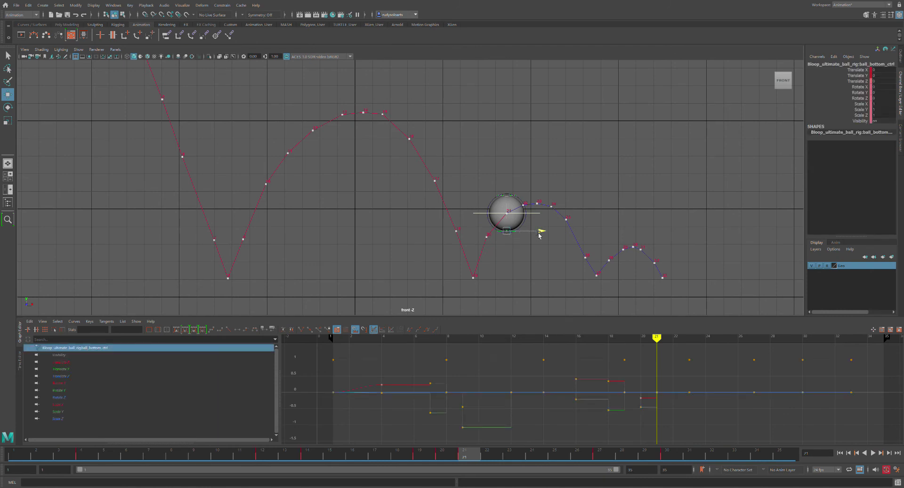
{"action": "left_click_drag", "start_coordinate": [506, 195], "coordinate": [512, 206]}
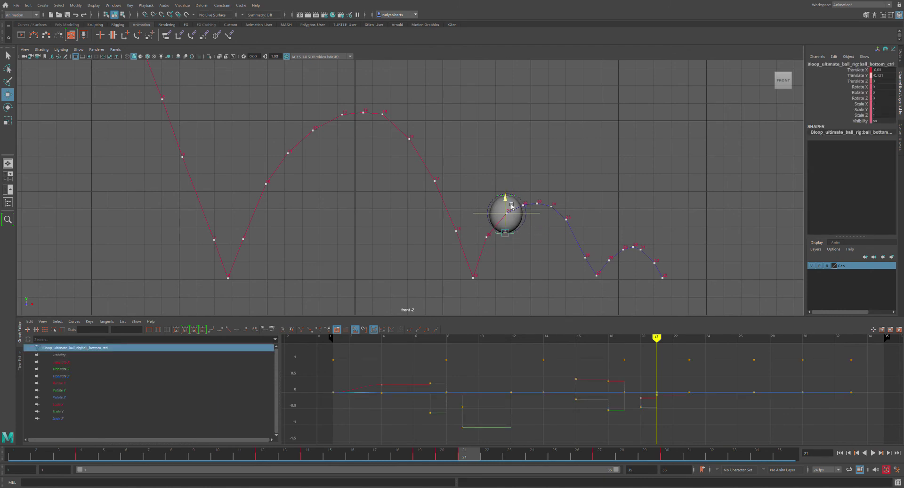
{"action": "left_click_drag", "start_coordinate": [540, 232], "coordinate": [545, 238]}
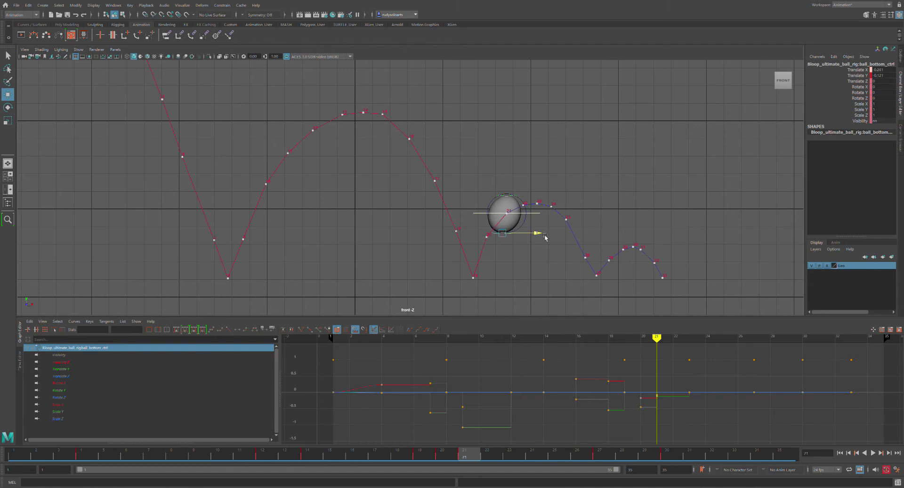
{"action": "left_click", "coordinate": [519, 198]}
{"action": "left_click_drag", "start_coordinate": [545, 198], "coordinate": [546, 199]}
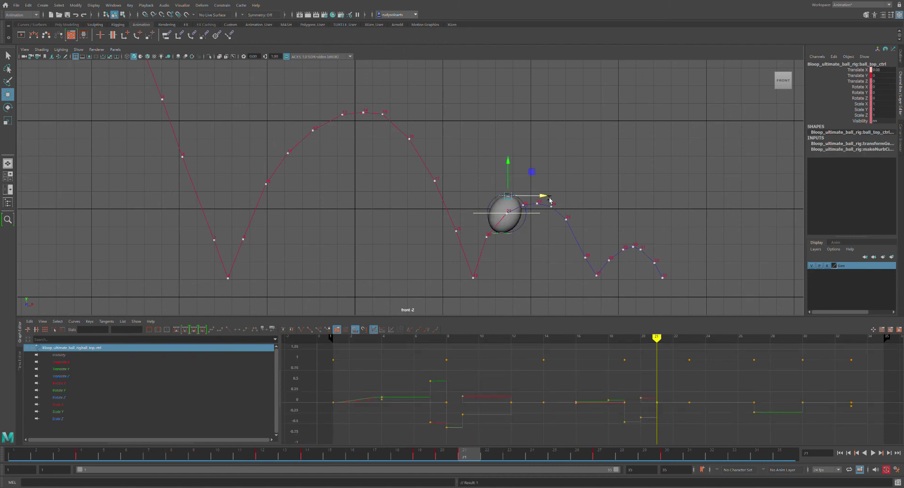
- At frame 21, adjust the bottom control's offset to about X -0.20, Y 0.01 to soften the stretch
{"action": "mouse_move", "coordinate": [479, 452]}
{"action": "left_mouse_down"}
{"action": "mouse_move", "coordinate": [442, 453]}
{"action": "mouse_move", "coordinate": [473, 447]}
{"action": "left_mouse_up"}
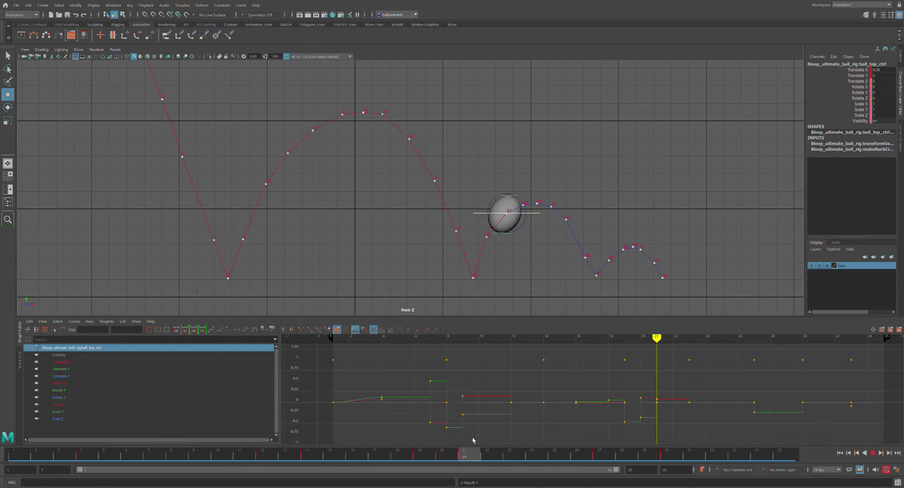
{"action": "left_click", "coordinate": [510, 237]}
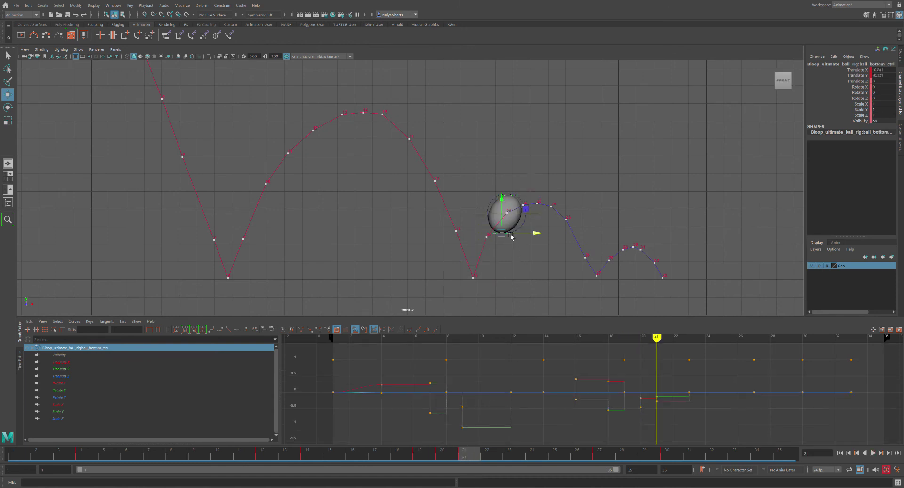
{"action": "left_click_drag", "start_coordinate": [509, 209], "coordinate": [508, 205]}
{"action": "left_click_drag", "start_coordinate": [541, 234], "coordinate": [544, 235]}
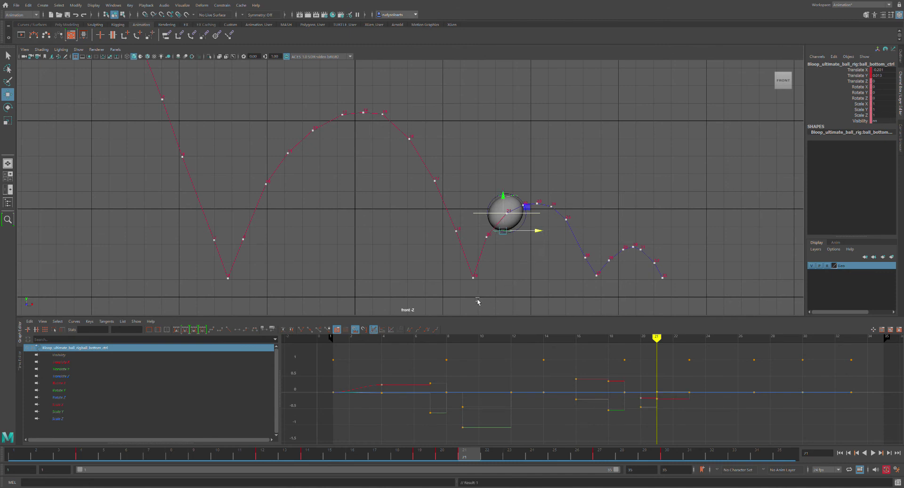
- At frame 25, key the top control and offset the bottom control to about Translate X 0.17 along the descending trail
{"action": "mouse_move", "coordinate": [464, 464]}
{"action": "left_mouse_down"}
{"action": "mouse_move", "coordinate": [92, 398]}
{"action": "mouse_move", "coordinate": [160, 403]}
{"action": "mouse_move", "coordinate": [484, 376]}
{"action": "mouse_move", "coordinate": [509, 371]}
{"action": "mouse_move", "coordinate": [430, 379]}
{"action": "mouse_move", "coordinate": [484, 357]}
{"action": "mouse_move", "coordinate": [531, 352]}
{"action": "mouse_move", "coordinate": [478, 353]}
{"action": "mouse_move", "coordinate": [516, 347]}
{"action": "mouse_move", "coordinate": [490, 344]}
{"action": "mouse_move", "coordinate": [498, 335]}
{"action": "mouse_move", "coordinate": [557, 335]}
{"action": "mouse_move", "coordinate": [535, 334]}
{"action": "mouse_move", "coordinate": [577, 324]}
{"action": "left_mouse_up"}
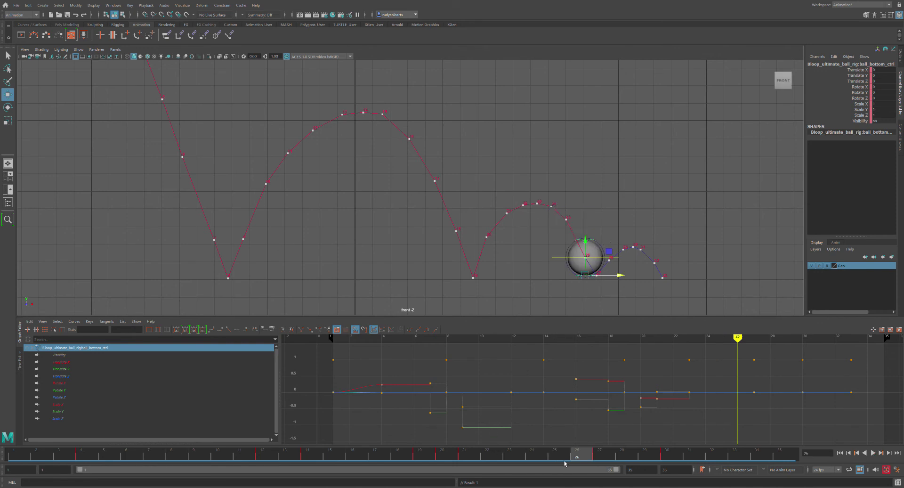
{"action": "left_click_drag", "start_coordinate": [577, 456], "coordinate": [567, 456]}
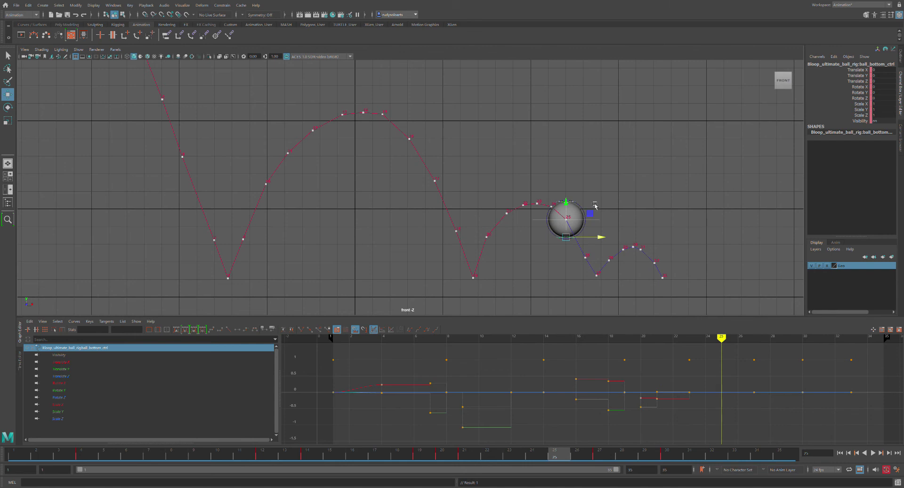
{"action": "left_click", "coordinate": [576, 203]}
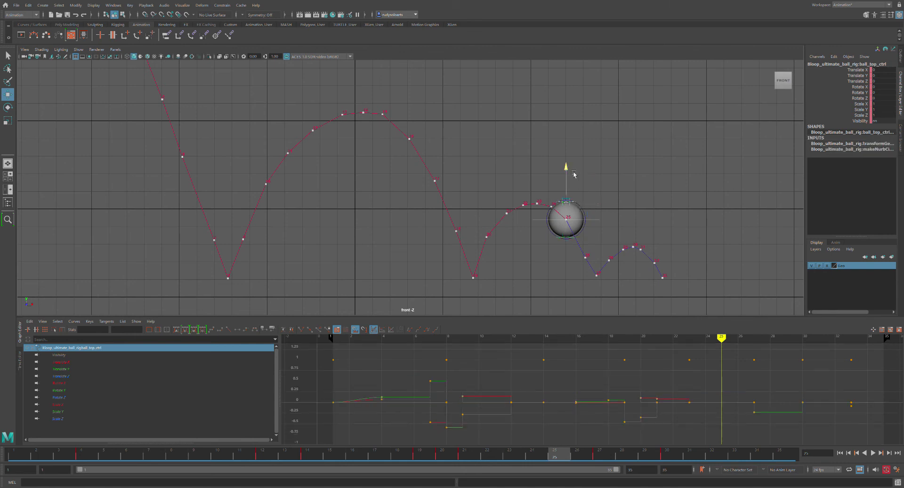
{"action": "key", "text": "s"}
{"action": "left_click", "coordinate": [579, 239]}
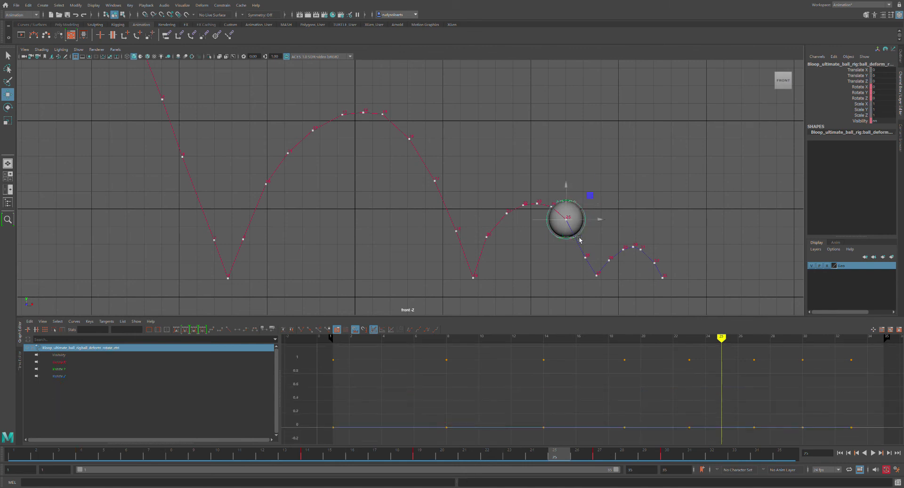
{"action": "left_click", "coordinate": [570, 238]}
{"action": "left_click", "coordinate": [571, 240]}
{"action": "left_click_drag", "start_coordinate": [603, 238], "coordinate": [609, 241]}
{"action": "key", "text": "s"}
- At frame 26, lower the bottom control to about X 0.17, Y -0.1 to stretch the ball toward the impact
{"action": "left_click", "coordinate": [574, 457]}
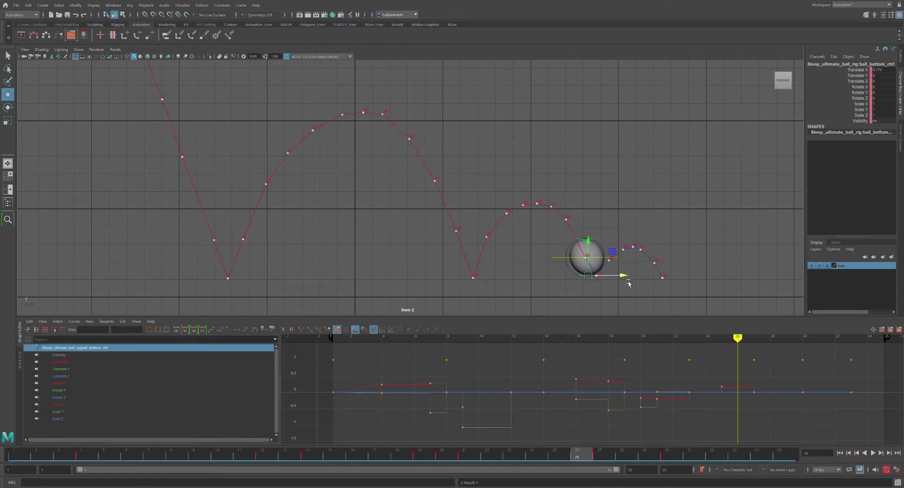
{"action": "left_click_drag", "start_coordinate": [596, 247], "coordinate": [597, 249]}
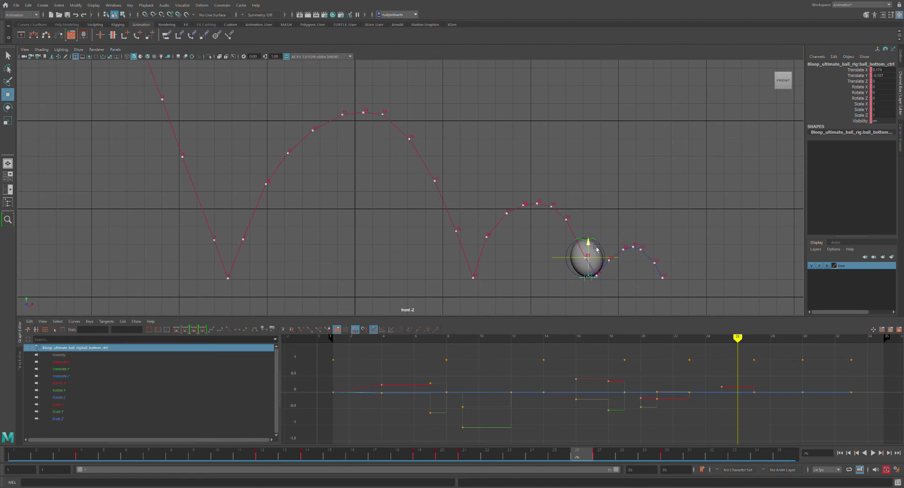
{"action": "left_click_drag", "start_coordinate": [631, 279], "coordinate": [631, 279]}
- At frame 26, raise the top control and shift it back toward the incoming arc so the stretch follows the motion trail
{"action": "left_click", "coordinate": [601, 242]}
{"action": "left_click_drag", "start_coordinate": [591, 219], "coordinate": [596, 221]}
{"action": "key", "text": "s"}
{"action": "key", "text": "f"}
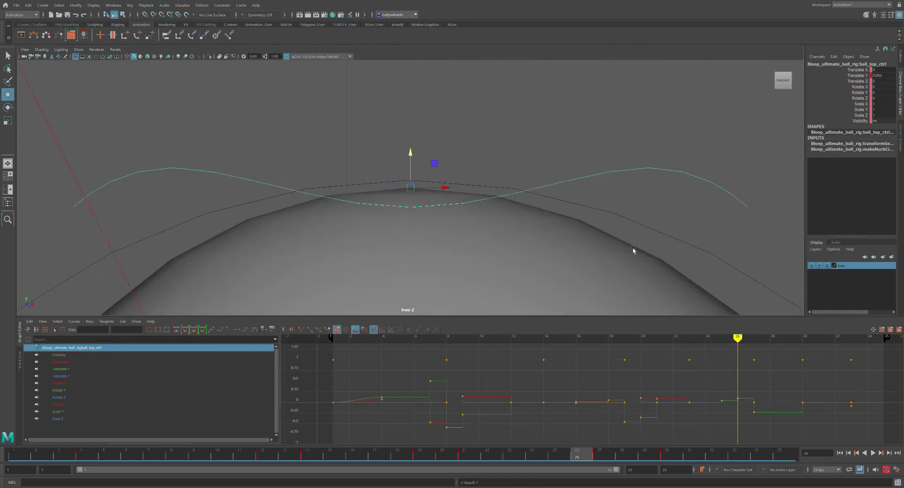
{"action": "scroll", "coordinate": [591, 226], "scroll_direction": "down", "scroll_amount": 10}
{"action": "scroll", "coordinate": [572, 222], "scroll_direction": "up", "scroll_amount": 3}
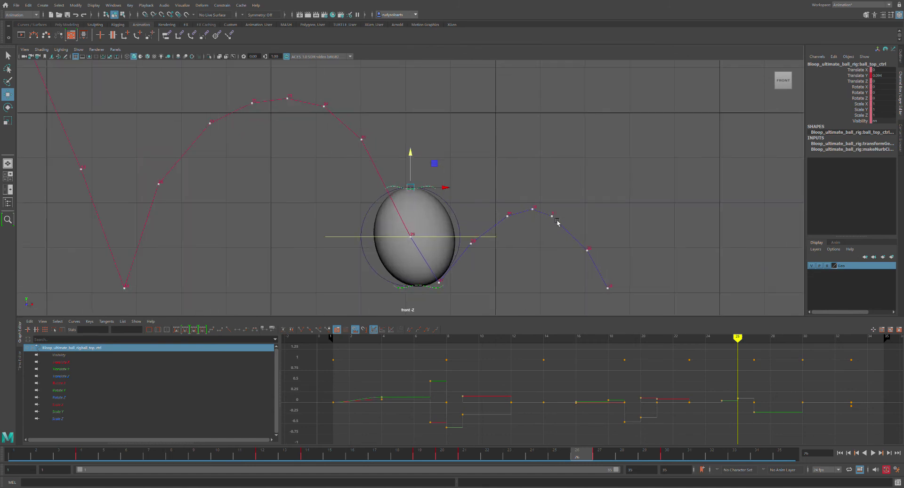
{"action": "middle_click_drag", "start_coordinate": [537, 226], "coordinate": [557, 183], "text": "alt"}
{"action": "scroll", "coordinate": [429, 131], "scroll_direction": "up", "scroll_amount": 1}
{"action": "left_click_drag", "start_coordinate": [434, 111], "coordinate": [433, 109]}
{"action": "left_click_drag", "start_coordinate": [473, 139], "coordinate": [468, 140]}
- At frame 28, reset the top control's Translate X and Translate Y to 0
{"action": "left_click_drag", "start_coordinate": [577, 457], "coordinate": [631, 427]}
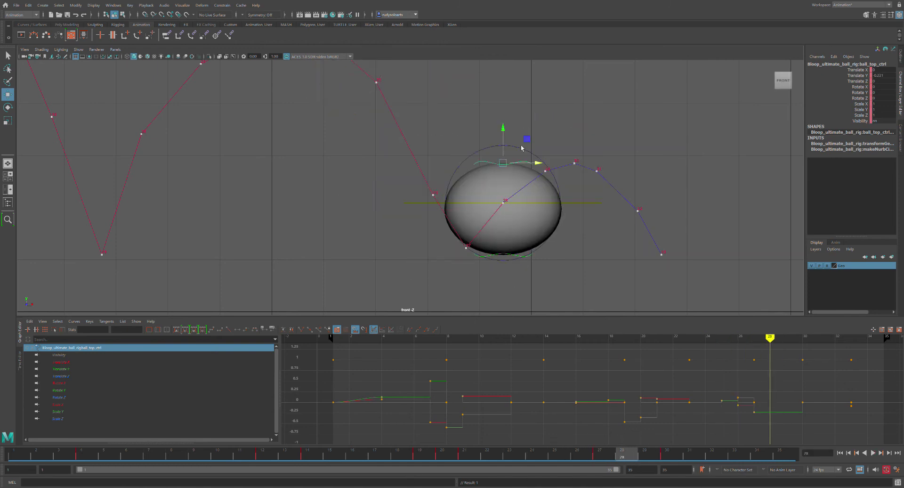
{"action": "double_click", "coordinate": [885, 75]}
{"action": "type", "text": "0"}
{"action": "key", "text": "Return"}
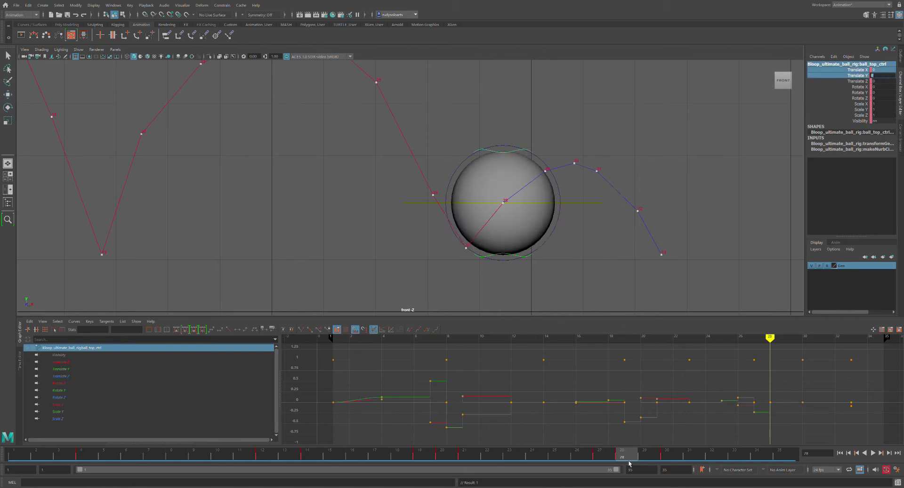
- Review the whole bounce from frame 1 in playback, with nothing selected and the full motion trail in view
{"action": "key", "text": "alt+v"}
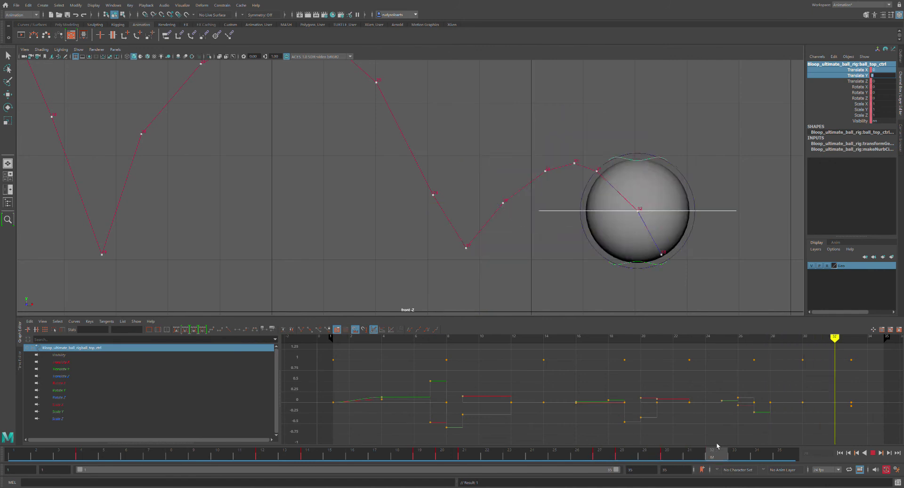
{"action": "left_click", "coordinate": [734, 454]}
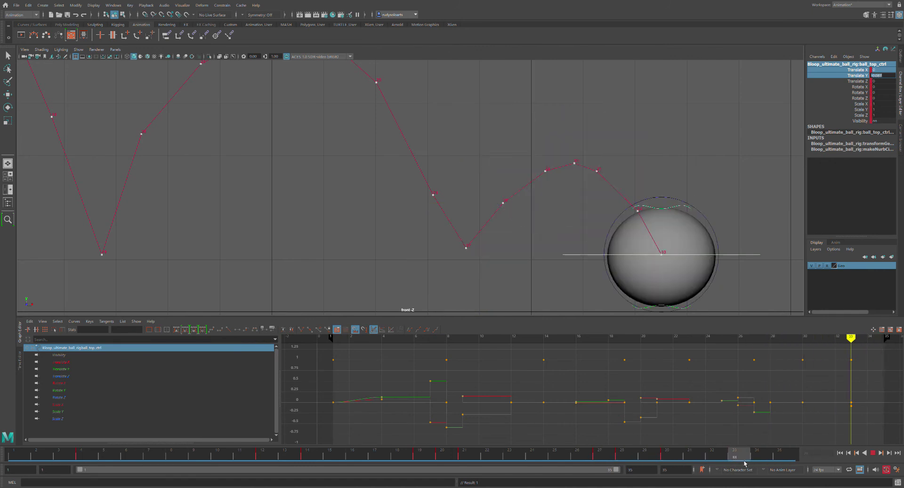
{"action": "left_click", "coordinate": [737, 210]}
{"action": "left_click_drag", "start_coordinate": [741, 458], "coordinate": [126, 454]}
{"action": "scroll", "coordinate": [275, 206], "scroll_direction": "down", "scroll_amount": 5}
{"action": "scroll", "coordinate": [275, 206], "scroll_direction": "down", "scroll_amount": 6}
{"action": "middle_click_drag", "start_coordinate": [326, 136], "coordinate": [428, 210], "text": "alt"}
{"action": "scroll", "coordinate": [433, 188], "scroll_direction": "up", "scroll_amount": 1}
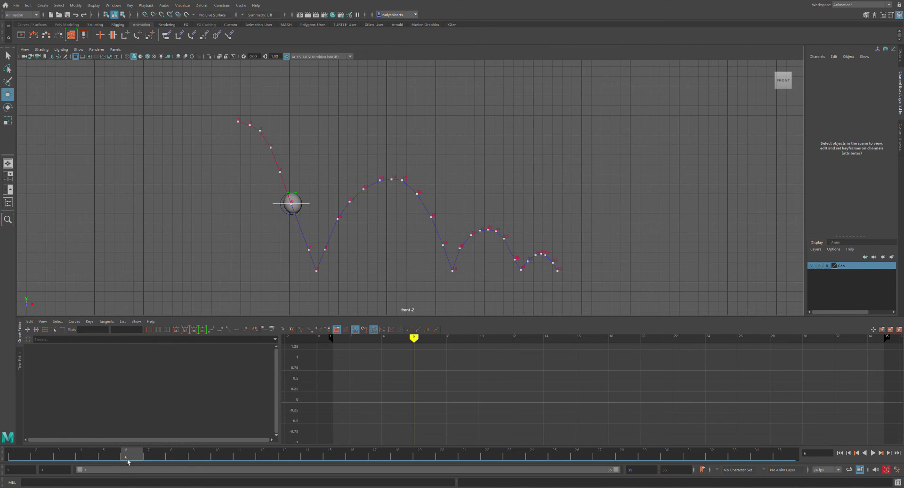
{"action": "key", "text": "alt+shift+v"}
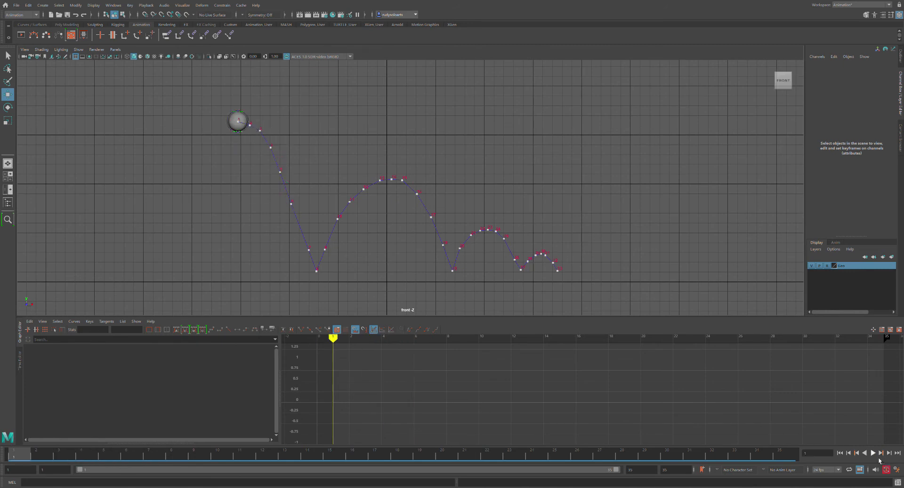
{"action": "key", "text": "alt+v"}
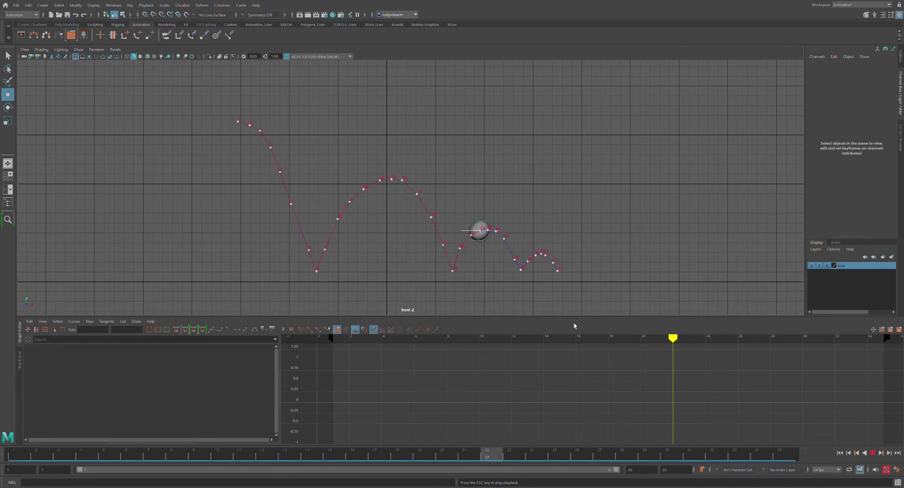
{"action": "left_click", "coordinate": [874, 453]}
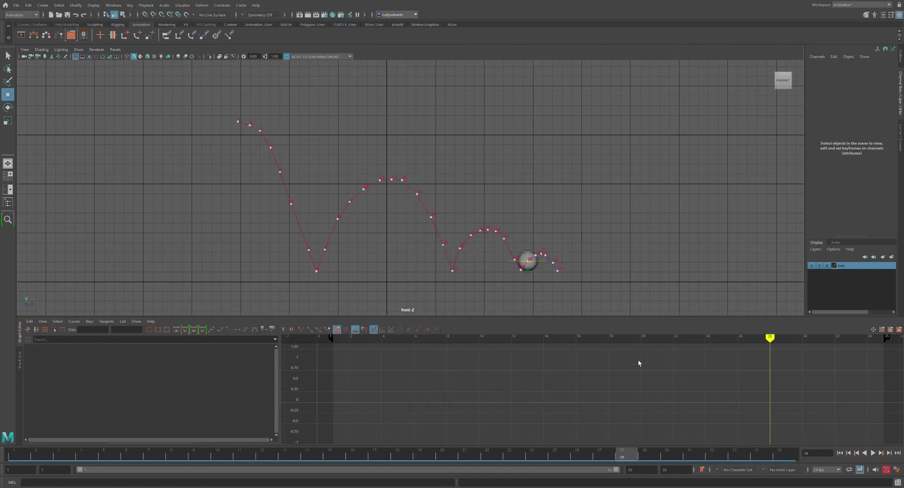
{"action": "left_click_drag", "start_coordinate": [226, 464], "coordinate": [13, 459]}
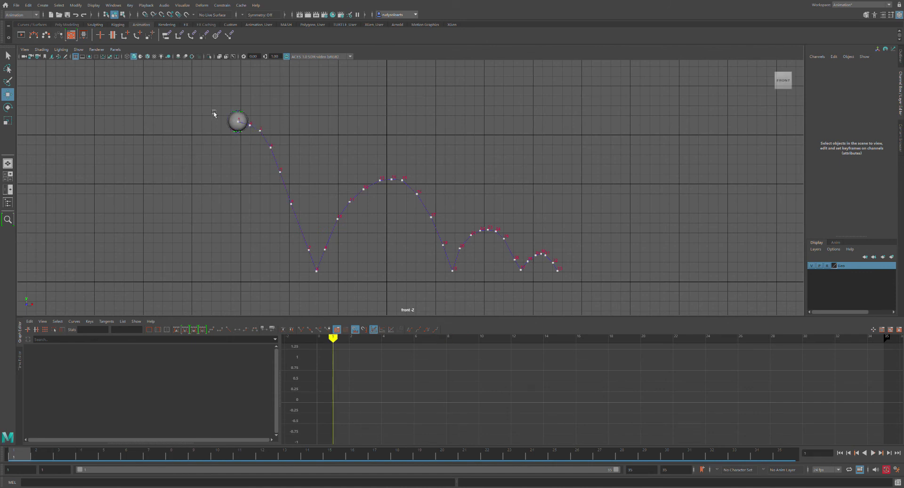
- Examine the ball placement control's Translate X curve on its own
{"action": "left_click_drag", "start_coordinate": [212, 109], "coordinate": [243, 137]}
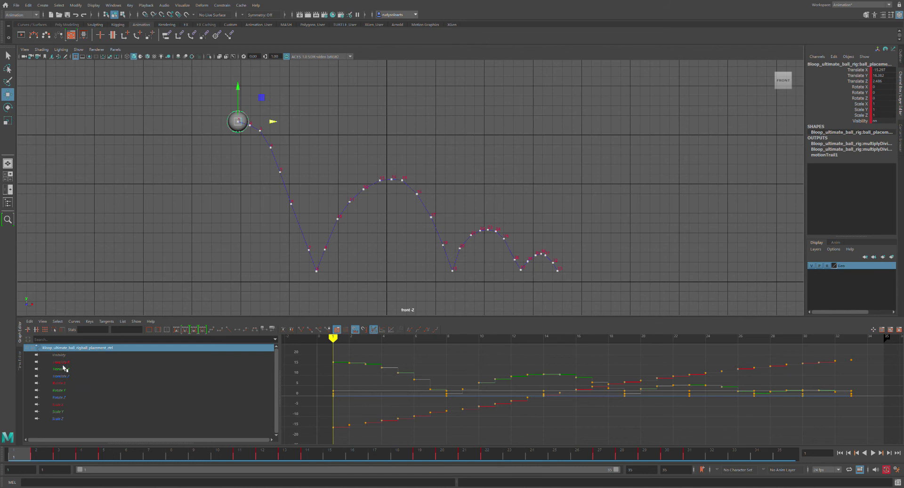
{"action": "left_click", "coordinate": [62, 363]}
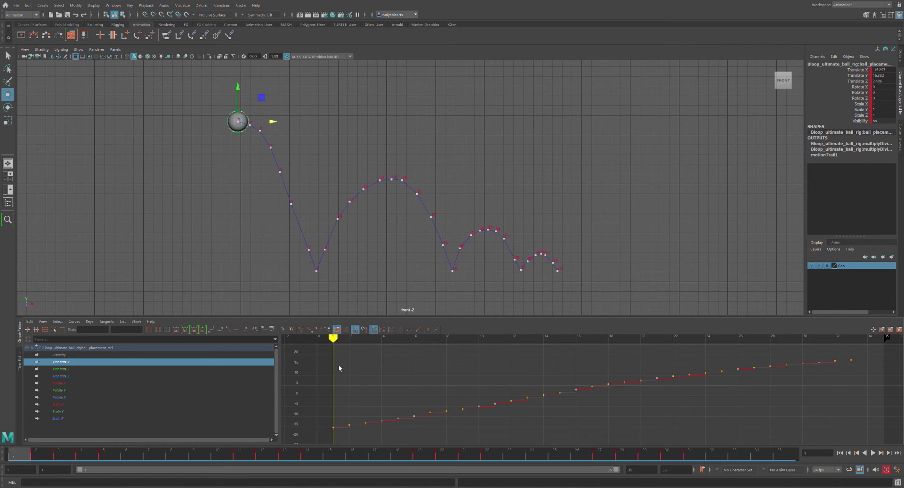
{"action": "left_click", "coordinate": [339, 148]}
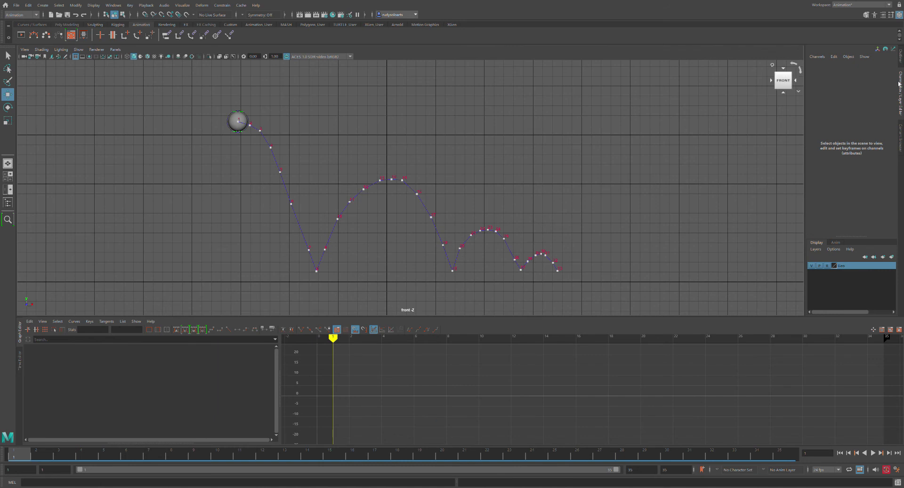
- Hide the motion trail handle in the scene
{"action": "left_click", "coordinate": [7, 202]}
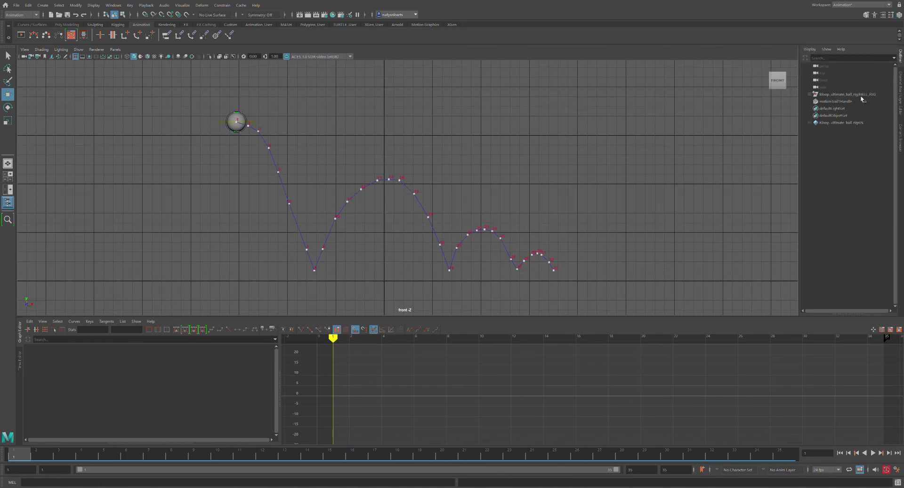
{"action": "left_click", "coordinate": [845, 102]}
{"action": "key", "text": "ctrl+h"}
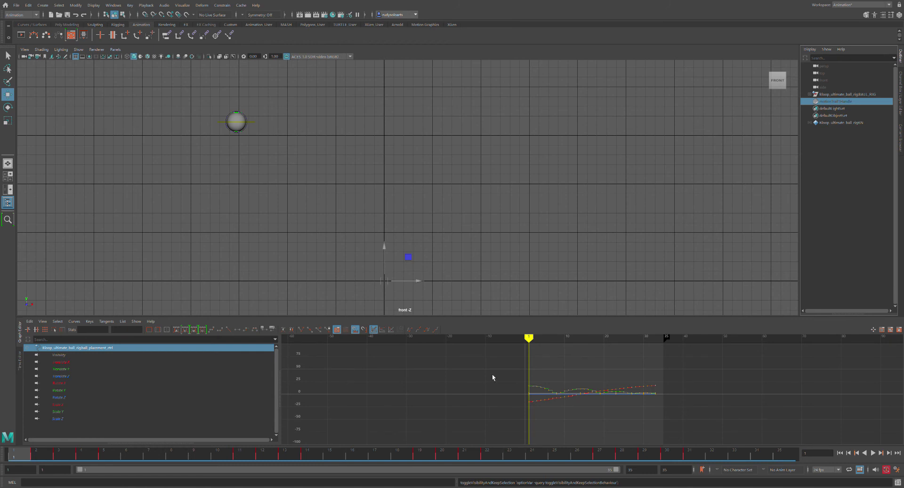
- Convert all keys on the ball placement control's curves from stepped to auto tangents
{"action": "left_click", "coordinate": [81, 354]}
{"action": "left_click_drag", "start_coordinate": [503, 354], "coordinate": [704, 439]}
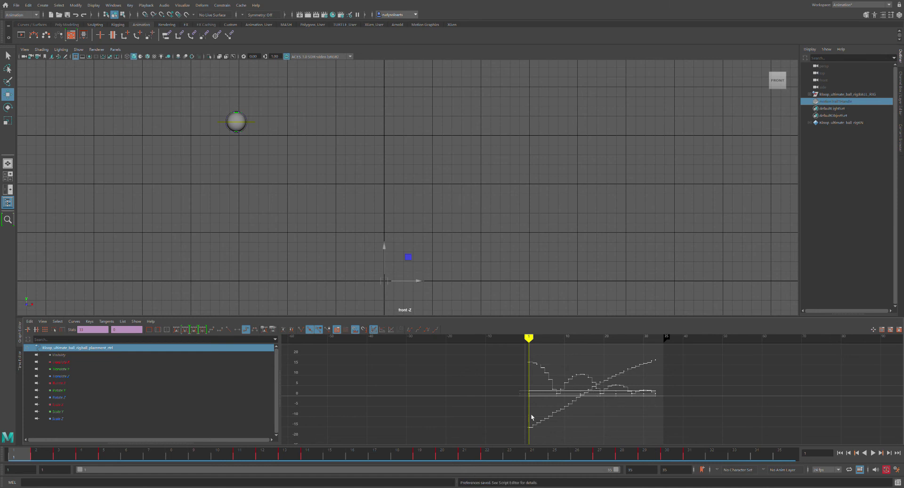
{"action": "left_click", "coordinate": [179, 331]}
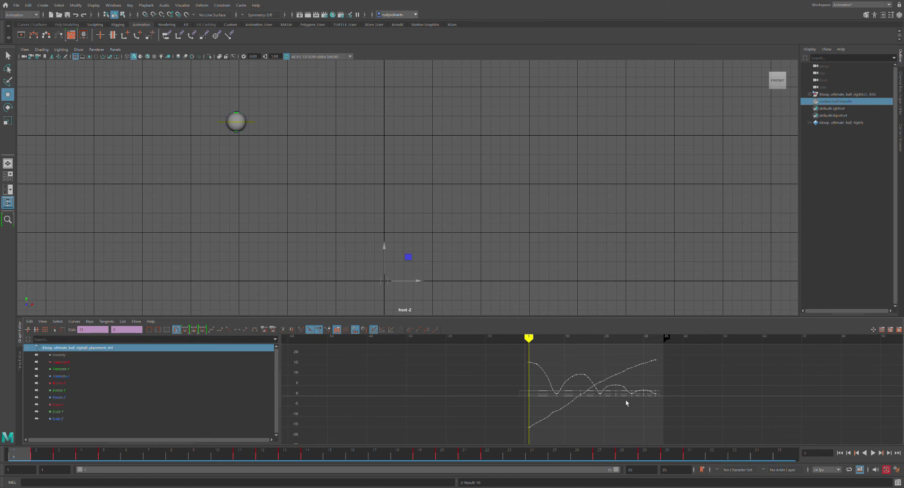
{"action": "left_click", "coordinate": [668, 399]}
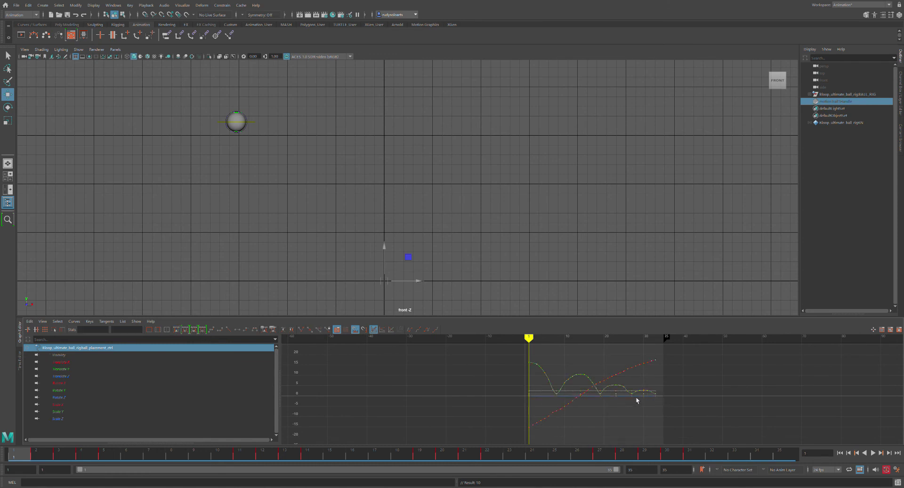
- Play the animation from frame 1 to review the ball's smoothed movement
{"action": "left_click_drag", "start_coordinate": [24, 459], "coordinate": [5, 421]}
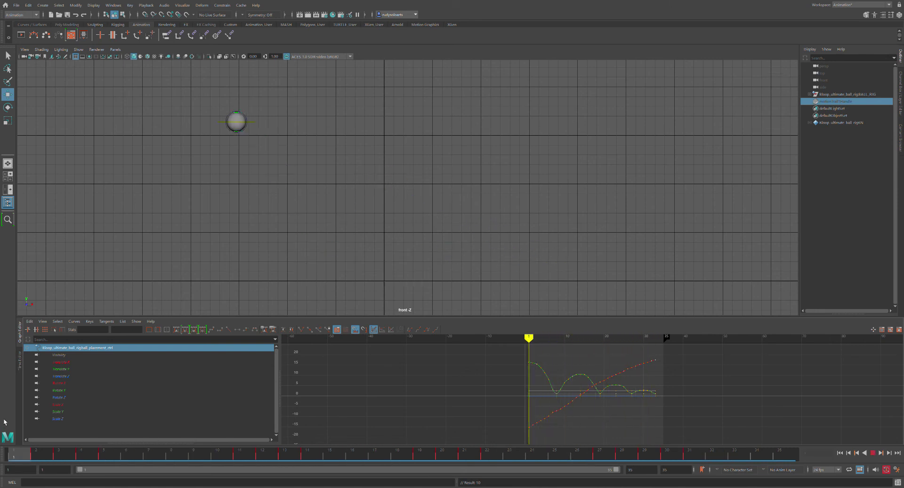
{"action": "left_click", "coordinate": [879, 453]}
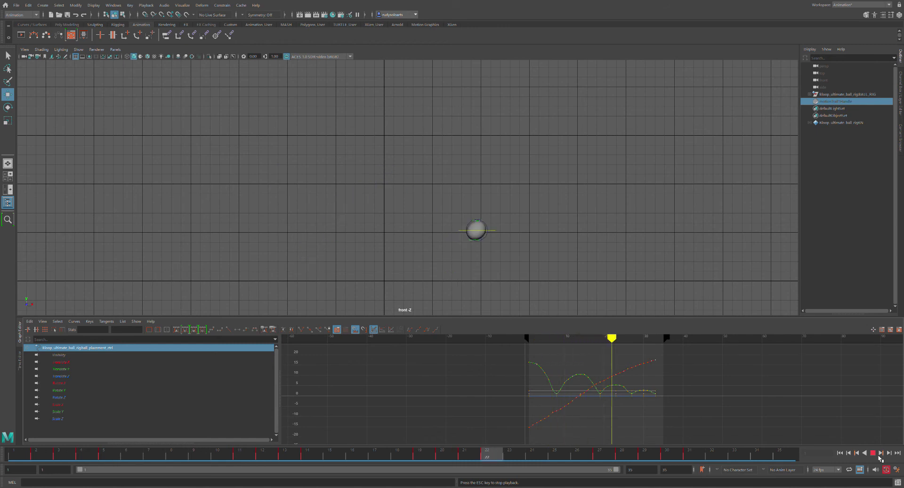
{"action": "left_click", "coordinate": [878, 455]}
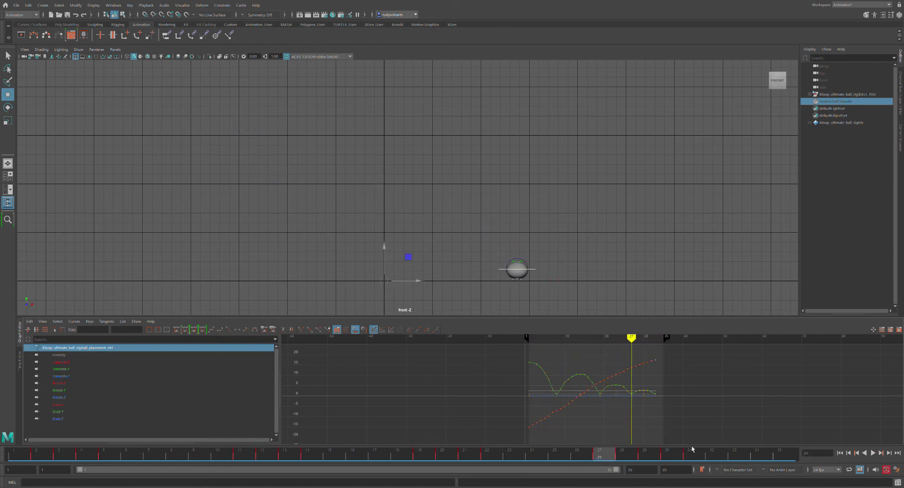
- Examine the Translate X curve on its own and play the animation to review the ball's horizontal movement
{"action": "left_click", "coordinate": [68, 362]}
{"action": "left_click_drag", "start_coordinate": [484, 341], "coordinate": [697, 436]}
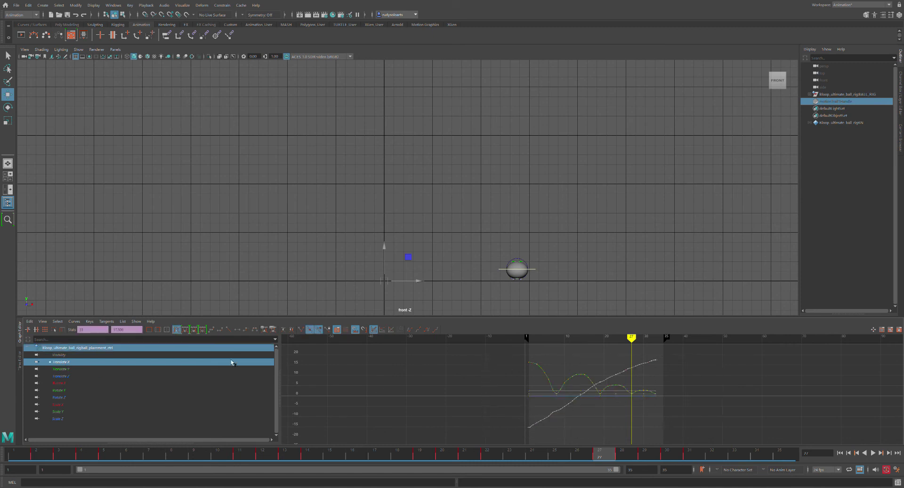
{"action": "left_click", "coordinate": [71, 364]}
{"action": "key", "text": "f"}
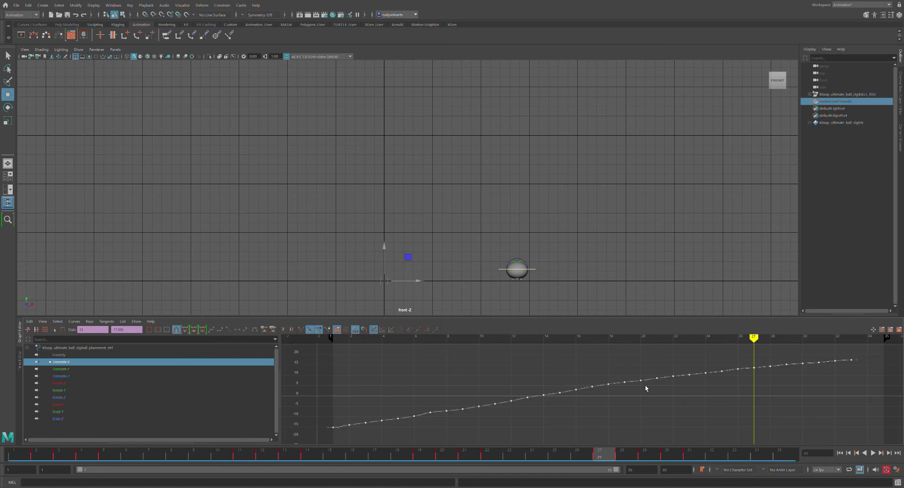
{"action": "left_click", "coordinate": [587, 376]}
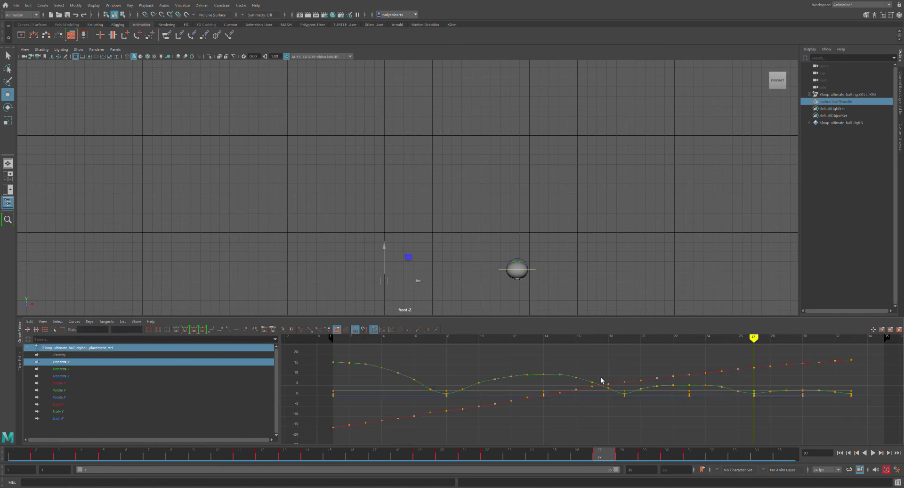
{"action": "left_click", "coordinate": [71, 362]}
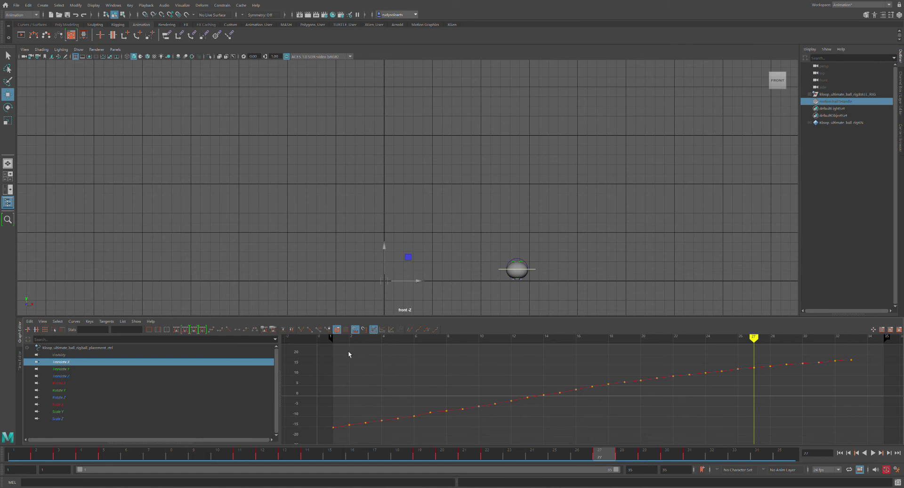
{"action": "key", "text": "alt+v"}
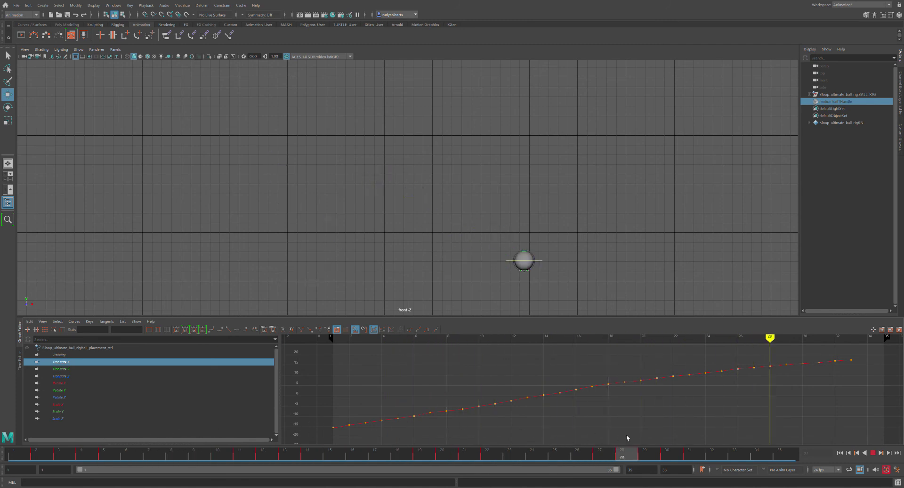
{"action": "left_click_drag", "start_coordinate": [734, 449], "coordinate": [50, 468]}
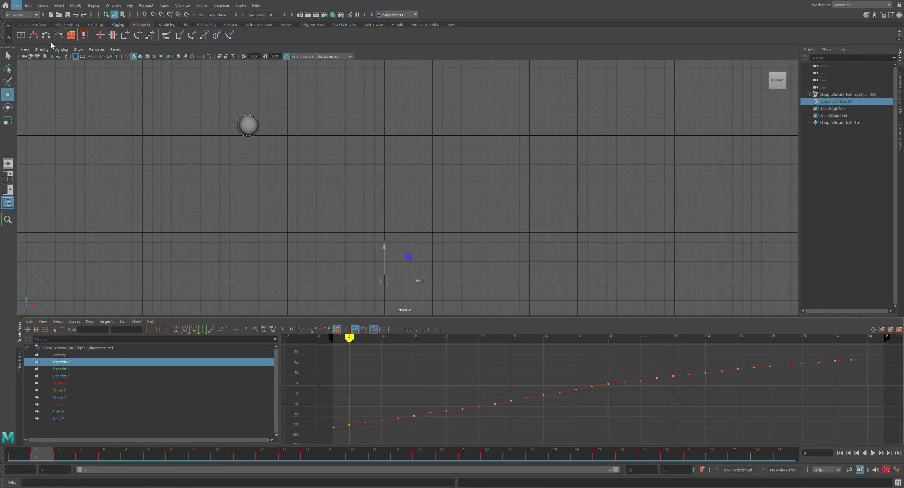
- Save the scene
{"action": "key", "text": "q"}
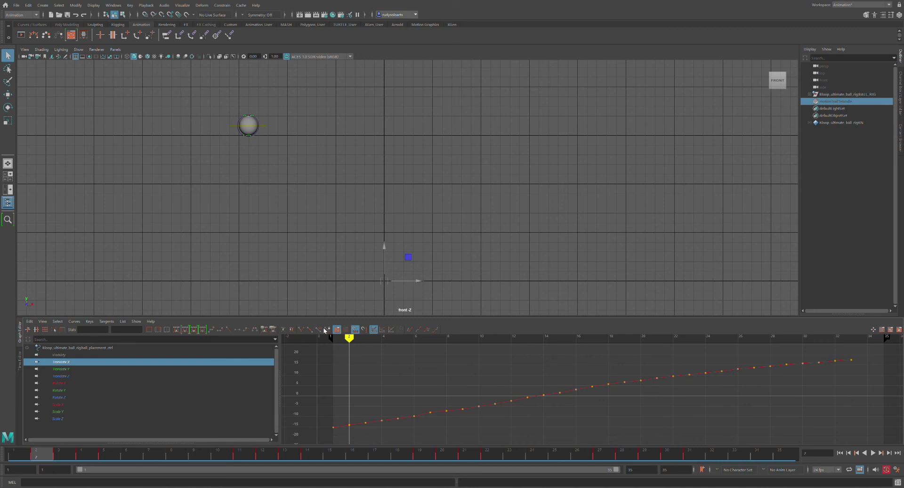
{"action": "key", "text": "ctrl+s"}
{"action": "key", "text": "w"}
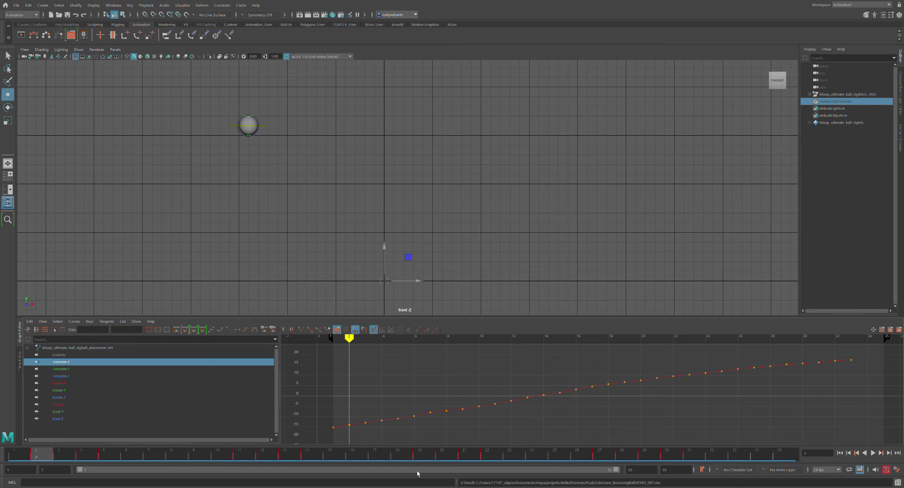
- Delete all the in-between keys on the Translate X curve, keeping only the first and last keys
{"action": "left_click", "coordinate": [24, 455]}
{"action": "mouse_move", "coordinate": [24, 455]}
{"action": "left_mouse_down"}
{"action": "mouse_move", "coordinate": [74, 452]}
{"action": "mouse_move", "coordinate": [21, 451]}
{"action": "mouse_move", "coordinate": [59, 453]}
{"action": "left_mouse_up"}
{"action": "scroll", "coordinate": [607, 367], "scroll_direction": "down", "scroll_amount": 3}
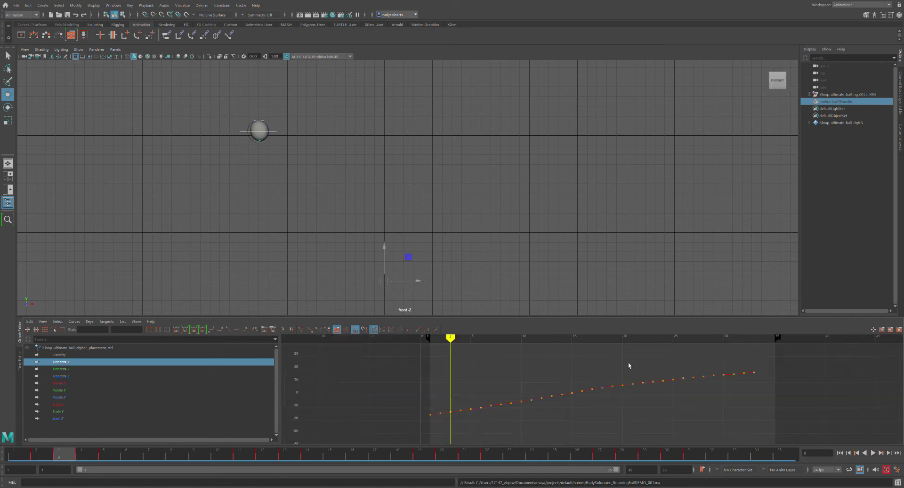
{"action": "left_click_drag", "start_coordinate": [442, 359], "coordinate": [752, 429]}
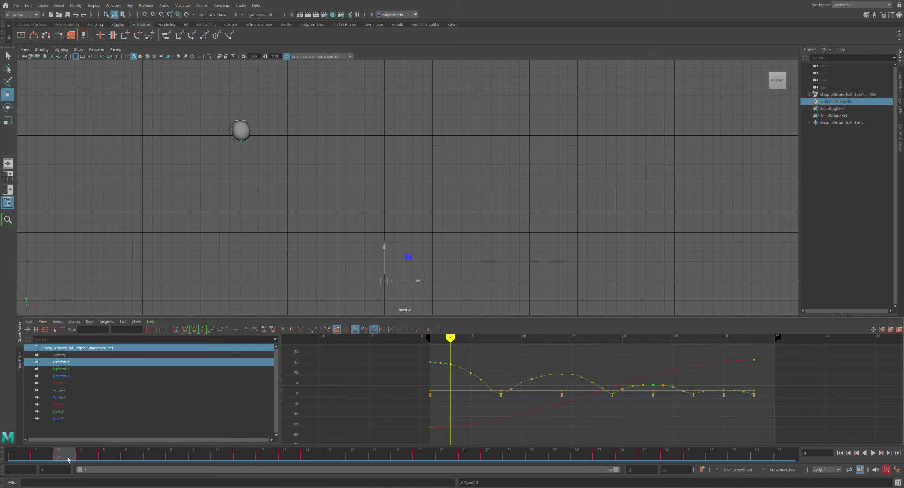
- Play the animation from frame 1 to review the horizontal motion with only two Translate X keys
{"action": "left_click", "coordinate": [15, 458]}
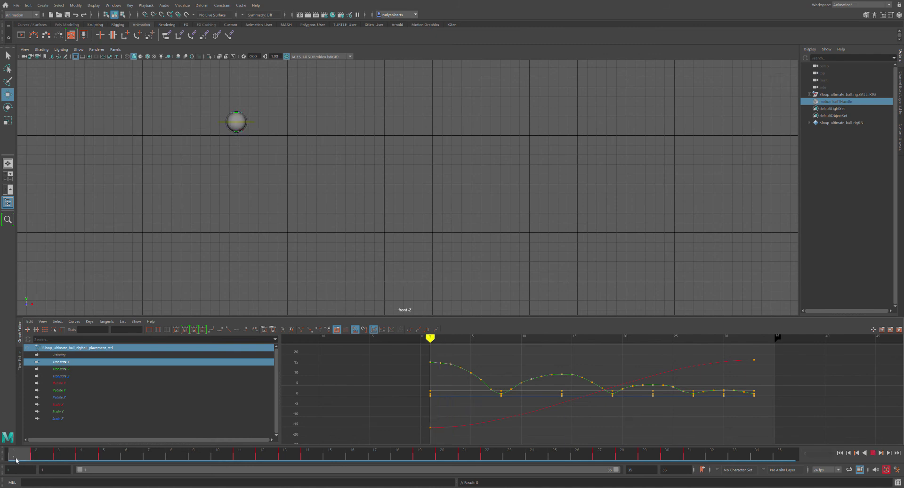
{"action": "left_click", "coordinate": [880, 453]}
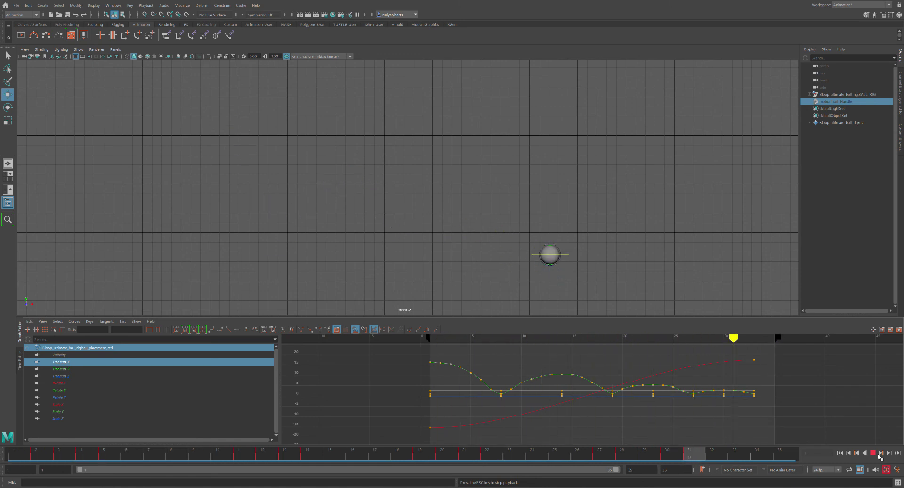
{"action": "left_click", "coordinate": [872, 452]}
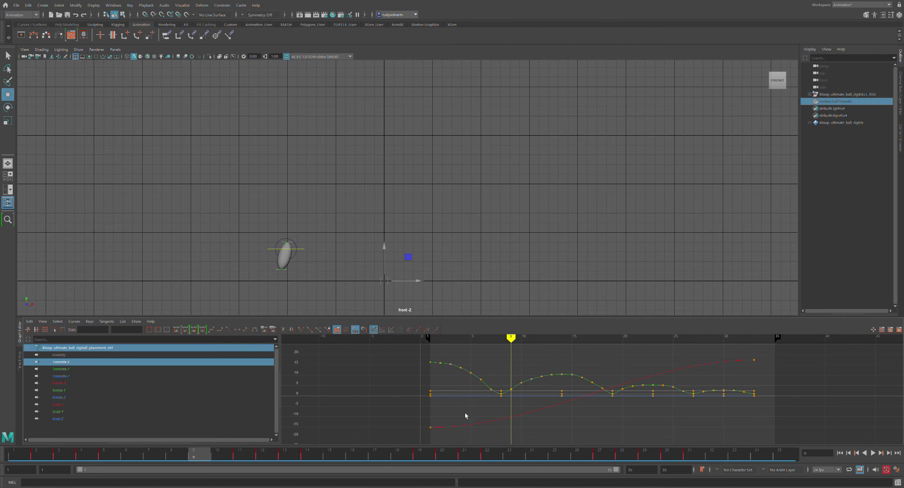
- Set both Translate X keys to linear tangents and play back the animation
{"action": "left_click", "coordinate": [67, 364]}
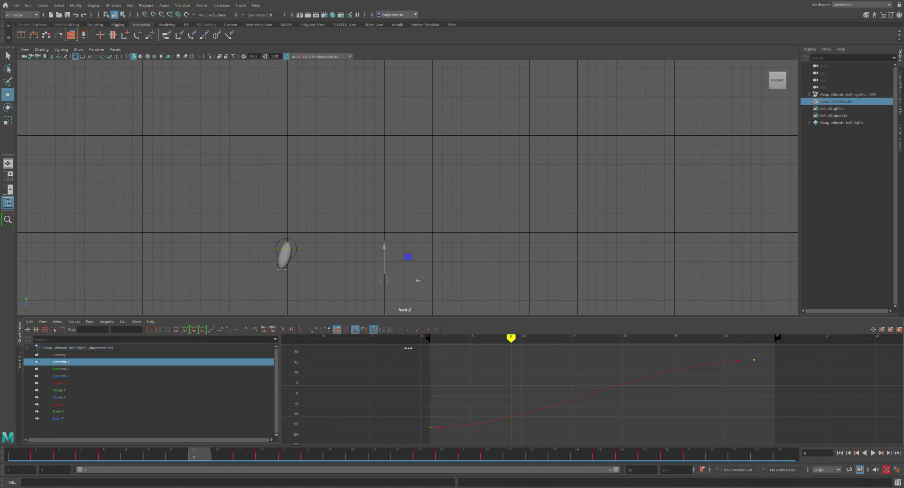
{"action": "left_click_drag", "start_coordinate": [400, 350], "coordinate": [798, 449]}
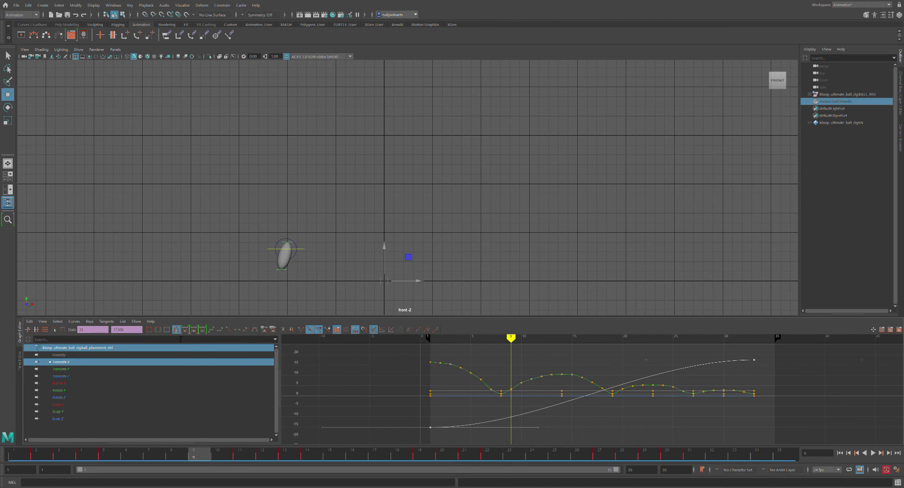
{"action": "left_click", "coordinate": [231, 332]}
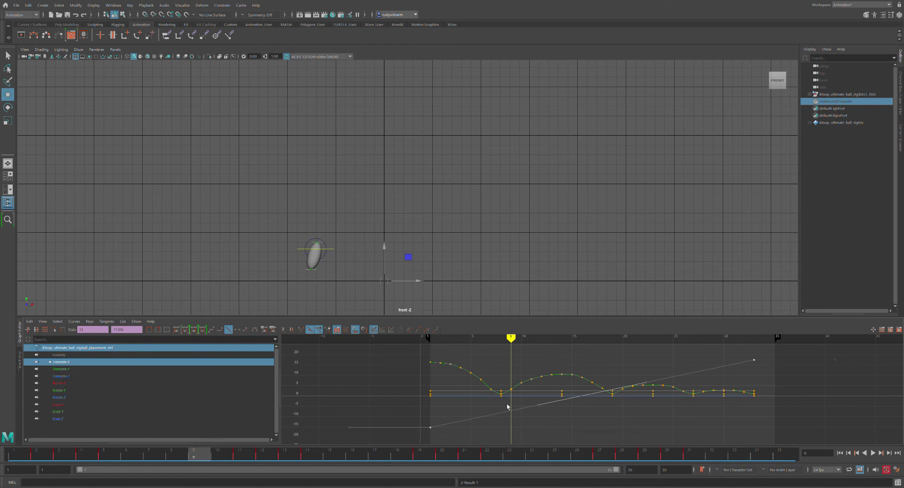
{"action": "key", "text": "alt+v"}
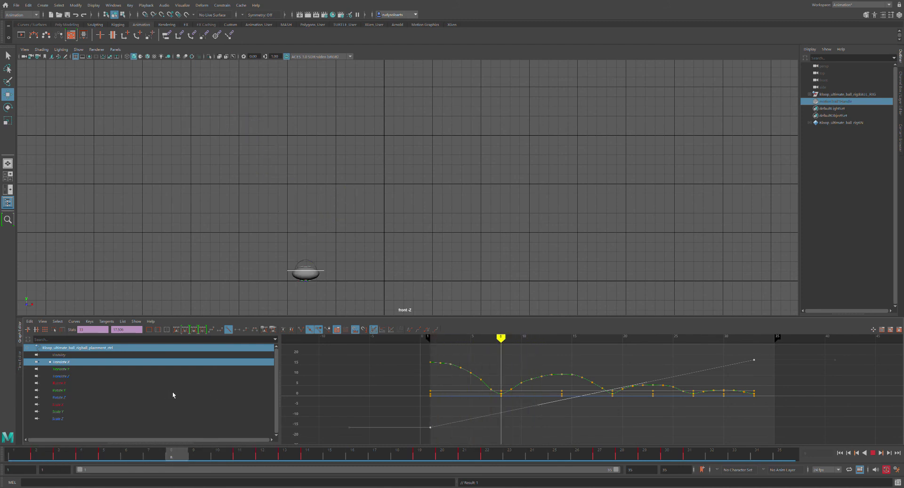
{"action": "key", "text": "Escape"}
- Set the ground contact key at frame 8 of the Translate Y curve to linear tangents
{"action": "left_click", "coordinate": [80, 369]}
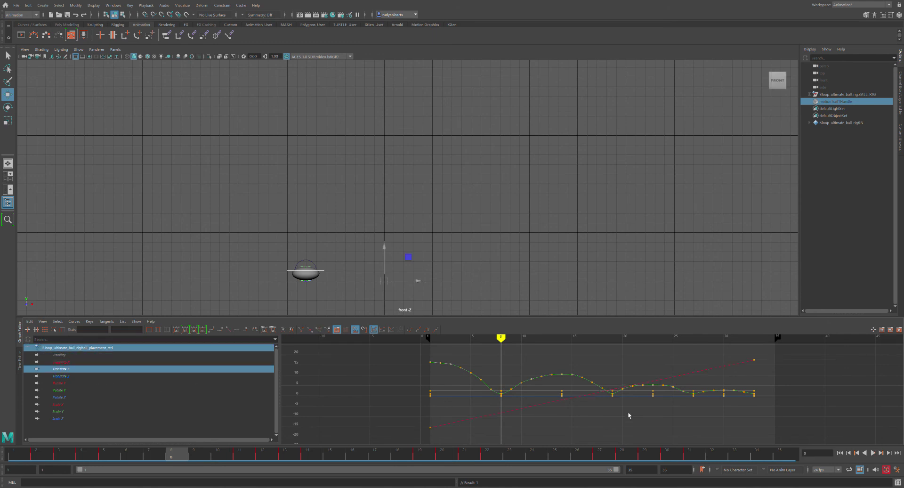
{"action": "left_click", "coordinate": [69, 369]}
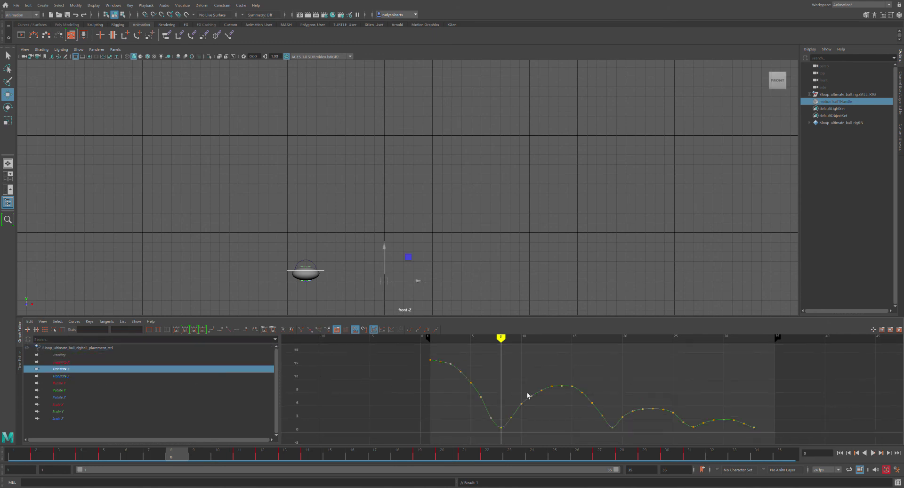
{"action": "left_click", "coordinate": [490, 417]}
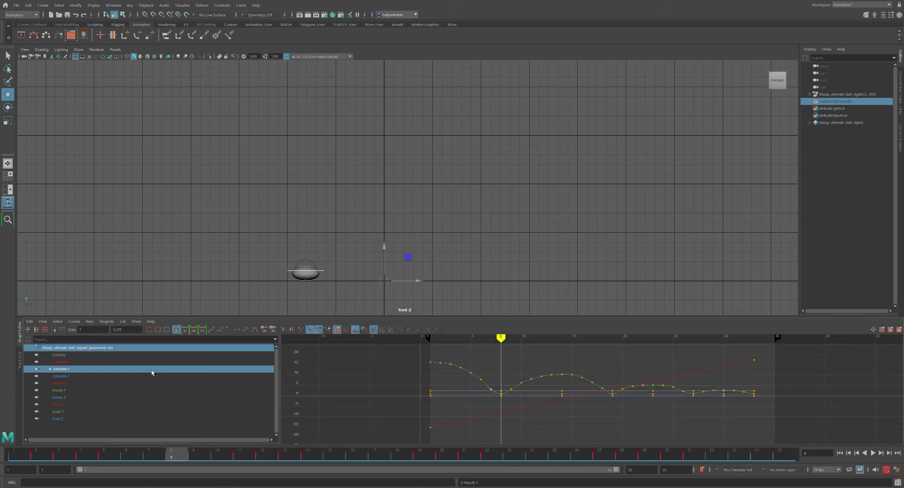
{"action": "key", "text": "f"}
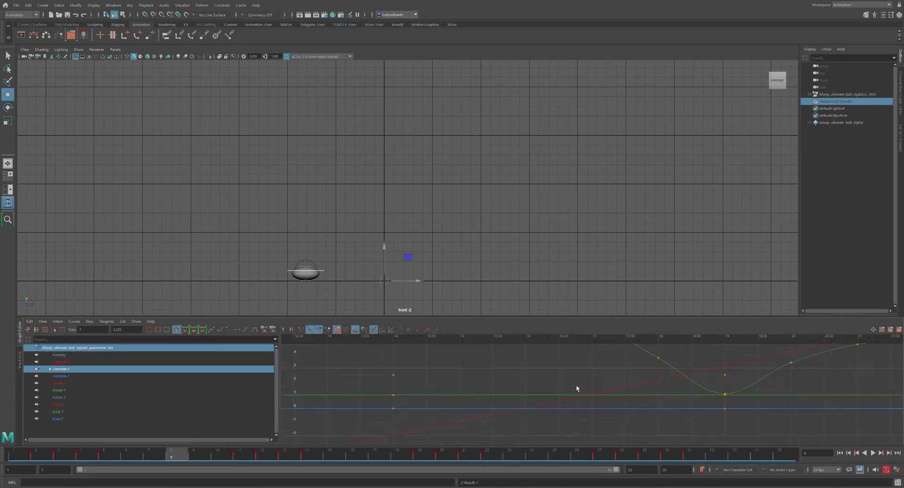
{"action": "scroll", "coordinate": [604, 397], "scroll_direction": "down", "scroll_amount": 5}
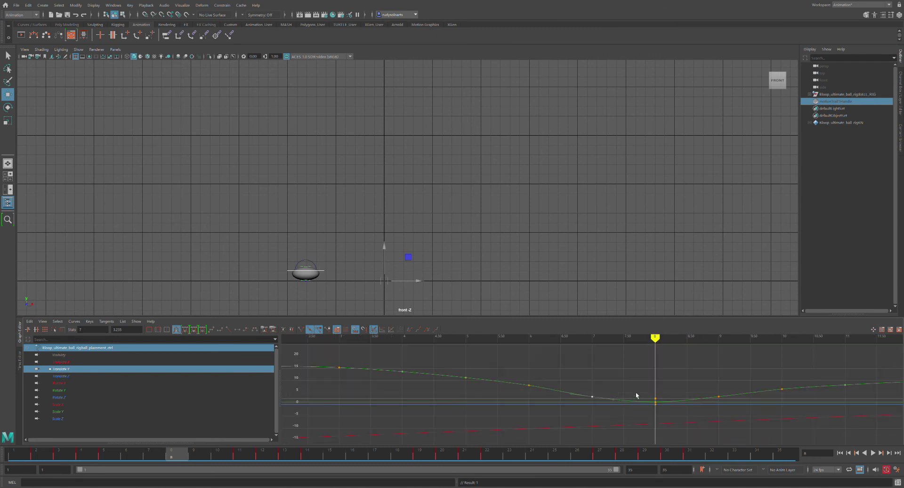
{"action": "middle_click_drag", "start_coordinate": [725, 401], "coordinate": [681, 397], "text": "alt"}
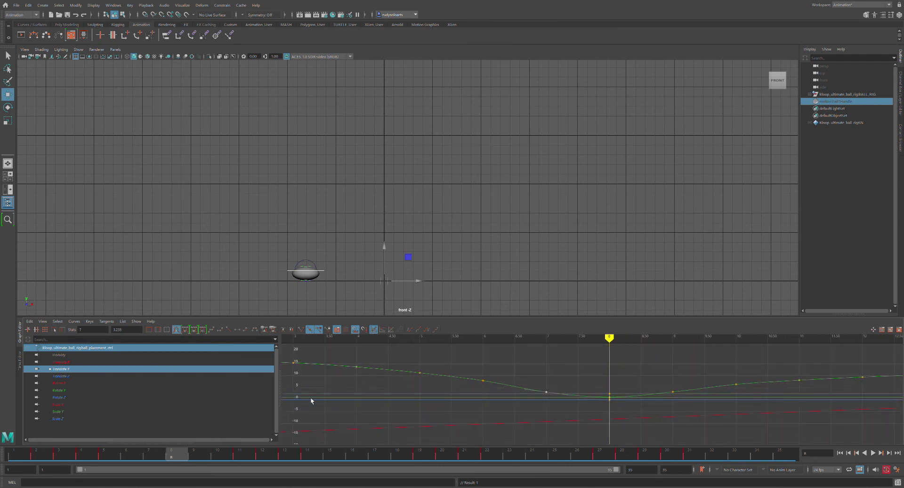
{"action": "left_click", "coordinate": [75, 370]}
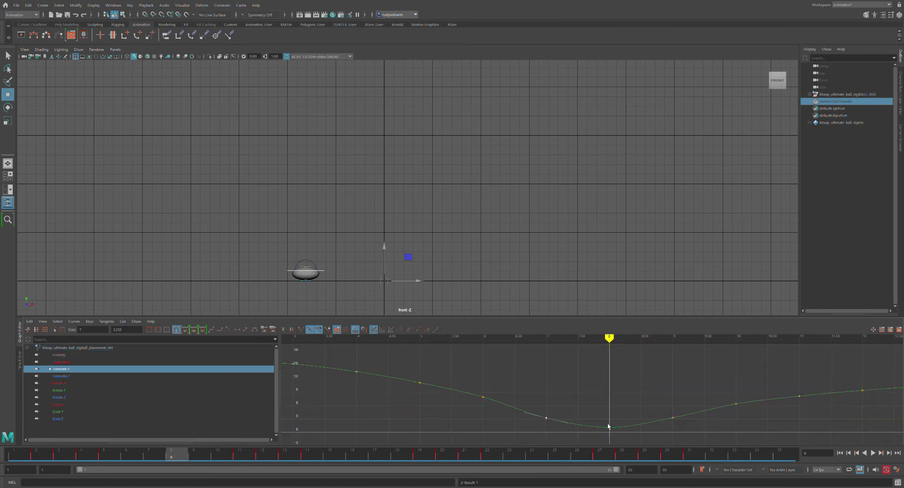
{"action": "key", "text": "s"}
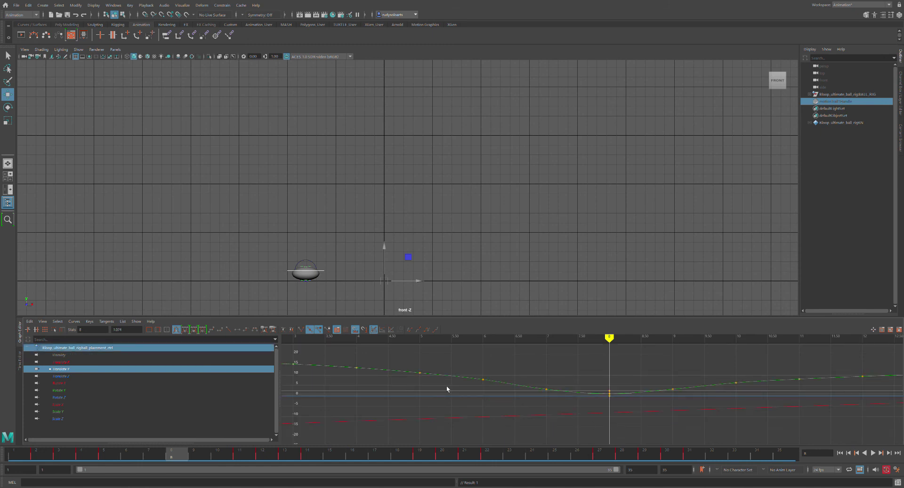
{"action": "left_click", "coordinate": [229, 330]}
{"action": "left_click", "coordinate": [66, 369]}
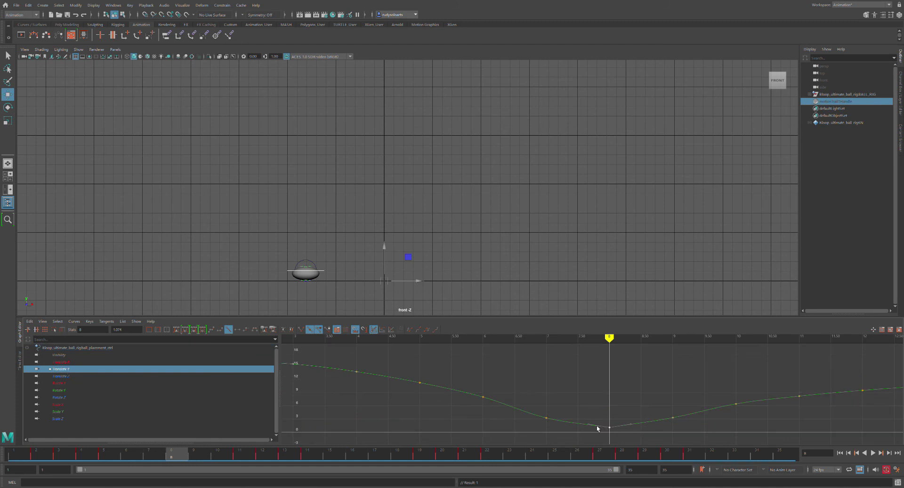
{"action": "key", "text": "a"}
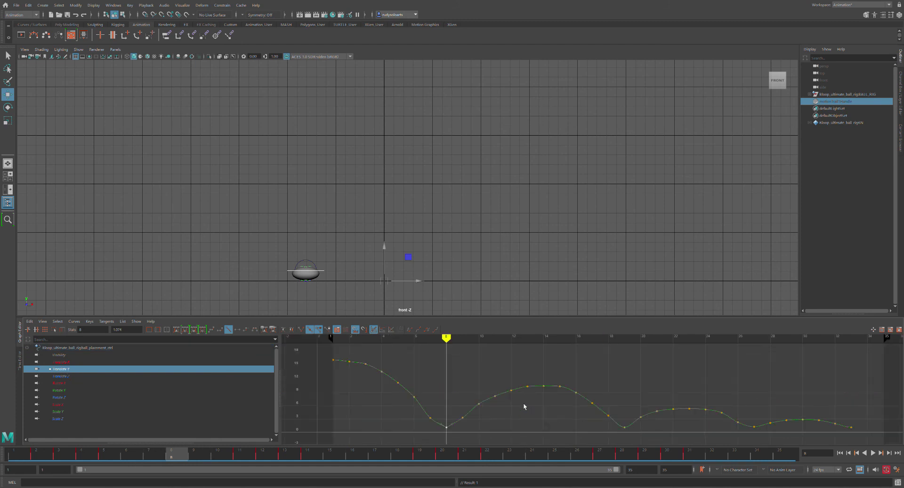
- Tilt the tangent handles of the Translate Y key at frame 8 so the curve drops more steeply into the contact
{"action": "left_click", "coordinate": [441, 424]}
{"action": "middle_click_drag", "start_coordinate": [445, 428], "coordinate": [446, 427]}
{"action": "key", "text": "ctrl+z"}
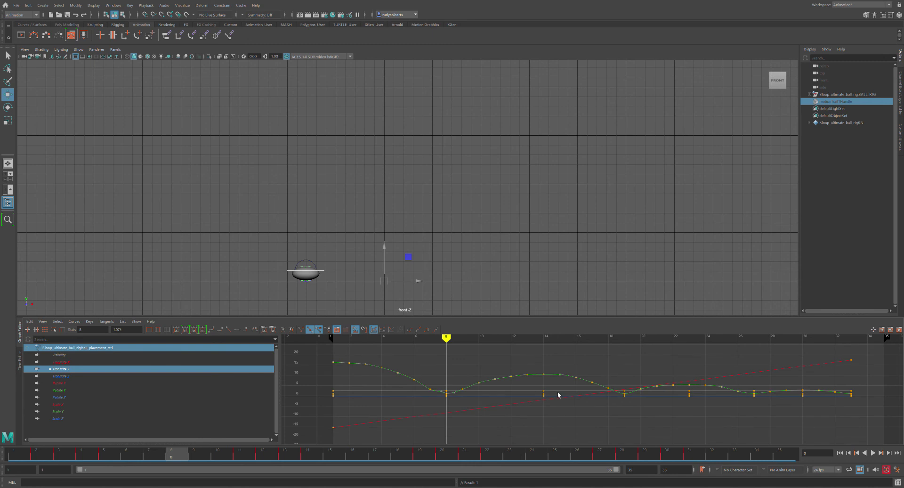
{"action": "key", "text": "f"}
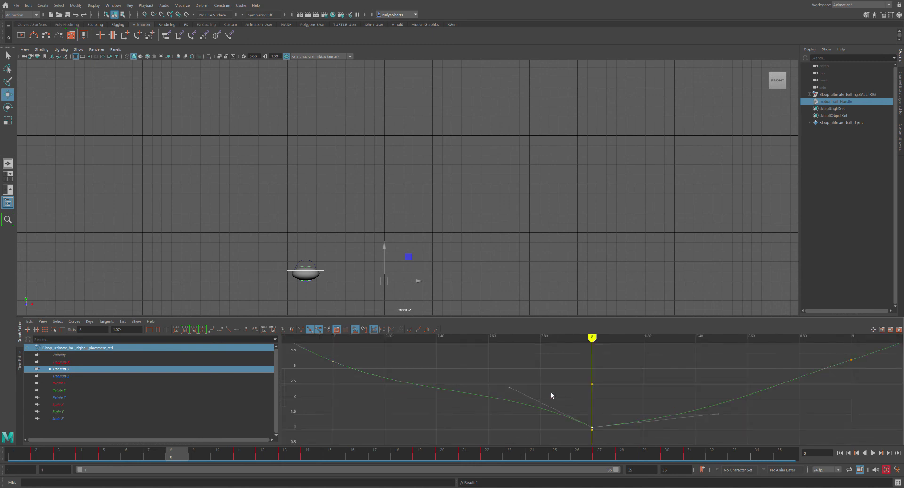
{"action": "left_click", "coordinate": [75, 370]}
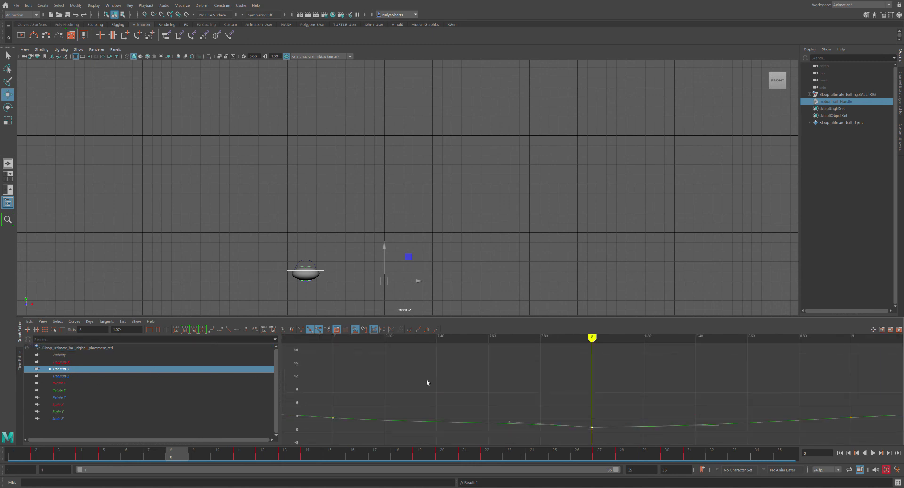
{"action": "key", "text": "a"}
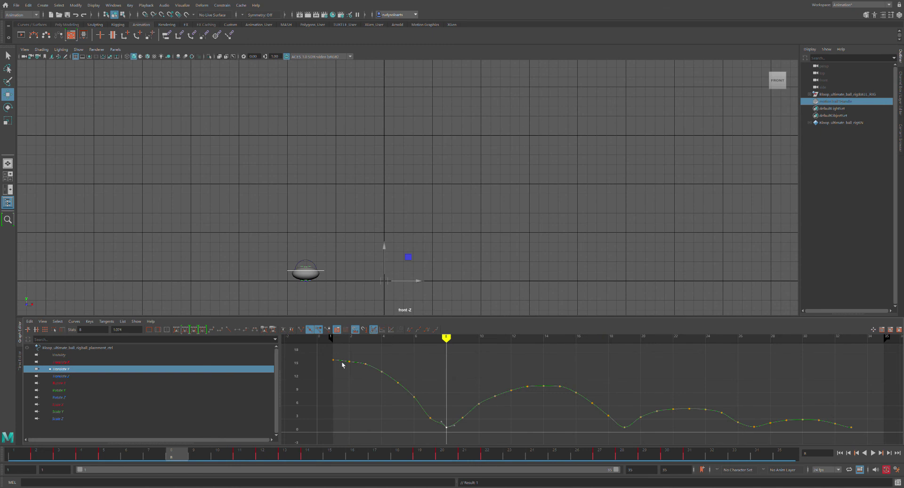
- Select the ball placement control in the scene and isolate its Translate Y curve
{"action": "left_click_drag", "start_coordinate": [342, 356], "coordinate": [436, 428]}
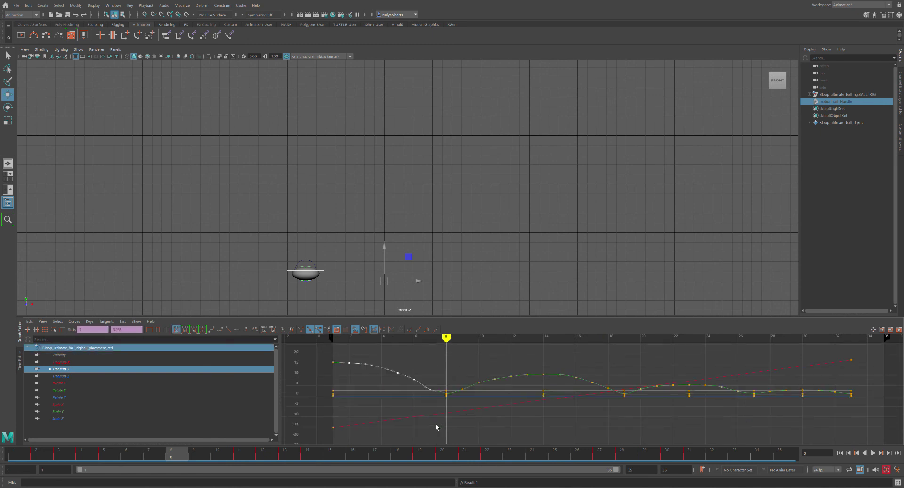
{"action": "left_click", "coordinate": [73, 370]}
{"action": "left_click", "coordinate": [332, 274]}
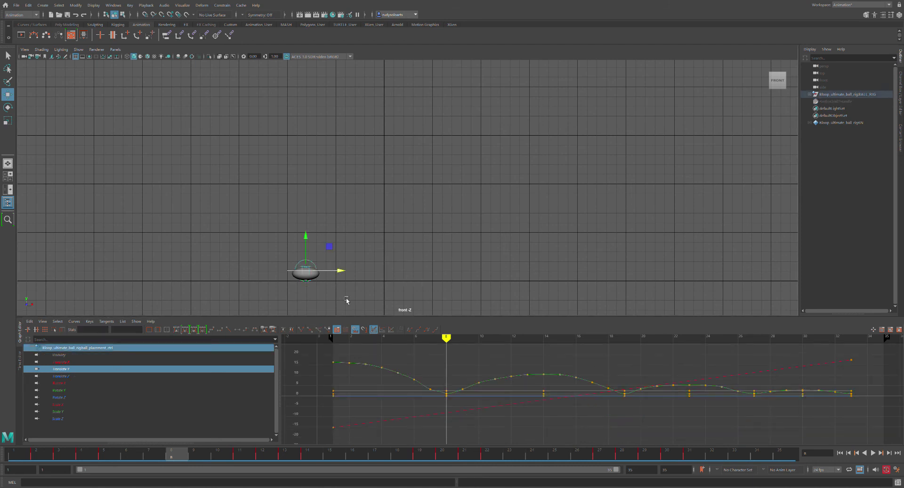
{"action": "left_click", "coordinate": [73, 369]}
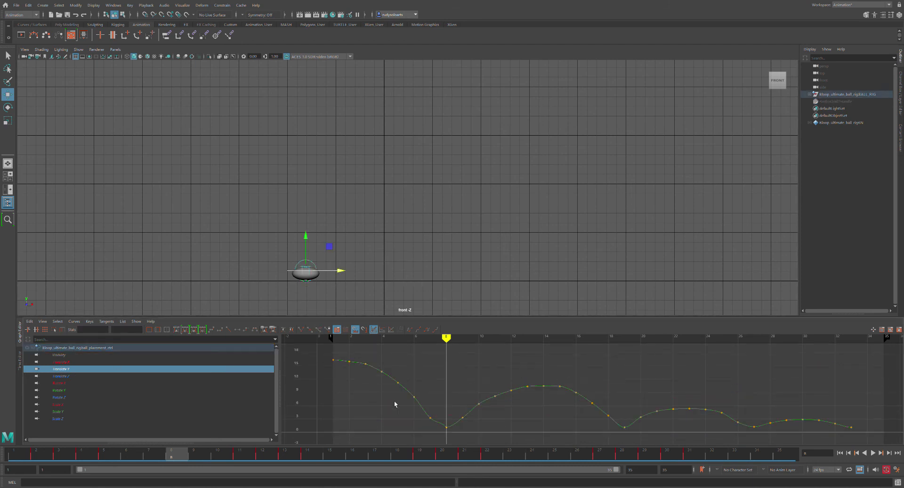
- Raise the Translate Y keys at frames 7 and 6 slightly to smooth the drop into the first contact
{"action": "left_click_drag", "start_coordinate": [423, 409], "coordinate": [437, 430]}
{"action": "left_click_drag", "start_coordinate": [437, 429], "coordinate": [437, 430]}
{"action": "key", "text": "e"}
{"action": "key", "text": "w"}
{"action": "key", "text": "Caps_Lock"}
{"action": "middle_click_drag", "start_coordinate": [436, 423], "coordinate": [435, 414], "text": "shift"}
{"action": "left_click", "coordinate": [414, 395]}
{"action": "middle_click_drag", "start_coordinate": [417, 400], "coordinate": [418, 397], "text": "shift"}
- Raise the Translate Y keys at frames 1 to 5 together by about 2 units and scrub back to frame 1
{"action": "left_click_drag", "start_coordinate": [322, 353], "coordinate": [404, 405]}
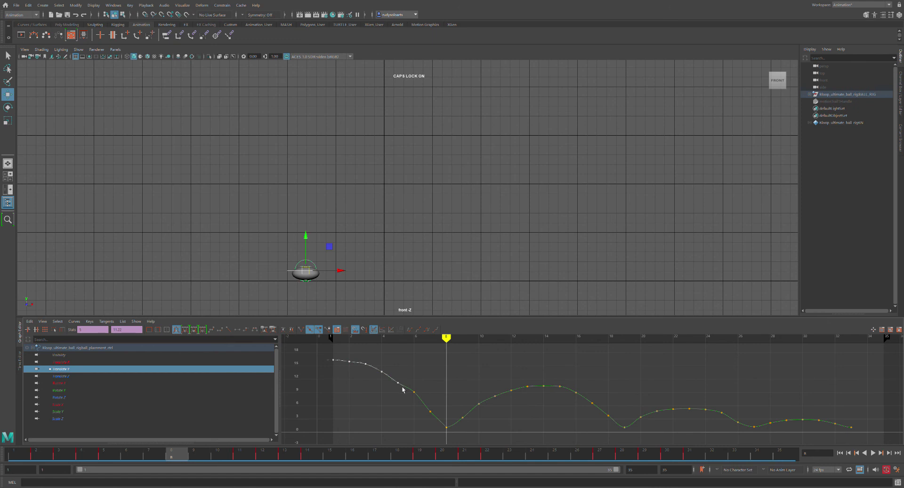
{"action": "left_click", "coordinate": [395, 372]}
{"action": "left_click_drag", "start_coordinate": [326, 356], "coordinate": [406, 398]}
{"action": "middle_click_drag", "start_coordinate": [403, 388], "coordinate": [404, 376]}
{"action": "mouse_move", "coordinate": [172, 456]}
{"action": "left_mouse_down"}
{"action": "mouse_move", "coordinate": [15, 452]}
{"action": "mouse_move", "coordinate": [89, 442]}
{"action": "mouse_move", "coordinate": [234, 446]}
{"action": "mouse_move", "coordinate": [15, 453]}
{"action": "mouse_move", "coordinate": [194, 454]}
{"action": "mouse_move", "coordinate": [37, 454]}
{"action": "mouse_move", "coordinate": [193, 456]}
{"action": "mouse_move", "coordinate": [148, 455]}
{"action": "mouse_move", "coordinate": [187, 460]}
{"action": "mouse_move", "coordinate": [147, 468]}
{"action": "mouse_move", "coordinate": [173, 466]}
{"action": "mouse_move", "coordinate": [27, 468]}
{"action": "left_mouse_up"}
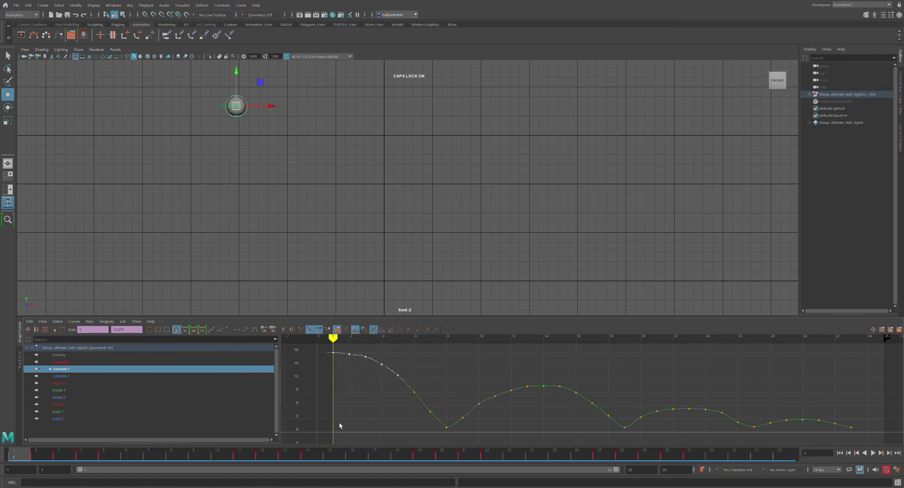
- Raise the Translate Y keys at frames 1 and 2 slightly to round the start of the fall
{"action": "left_click", "coordinate": [362, 383]}
{"action": "left_click", "coordinate": [333, 352]}
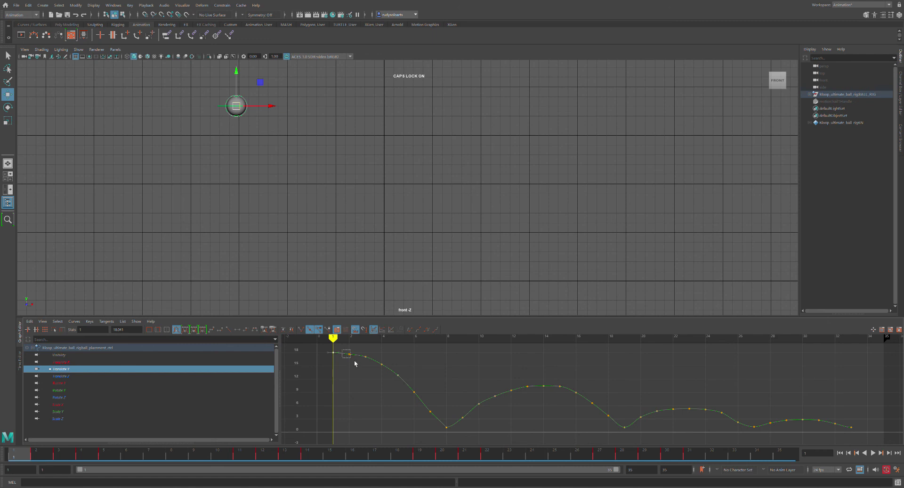
{"action": "left_click", "coordinate": [331, 350]}
{"action": "left_click", "coordinate": [350, 355]}
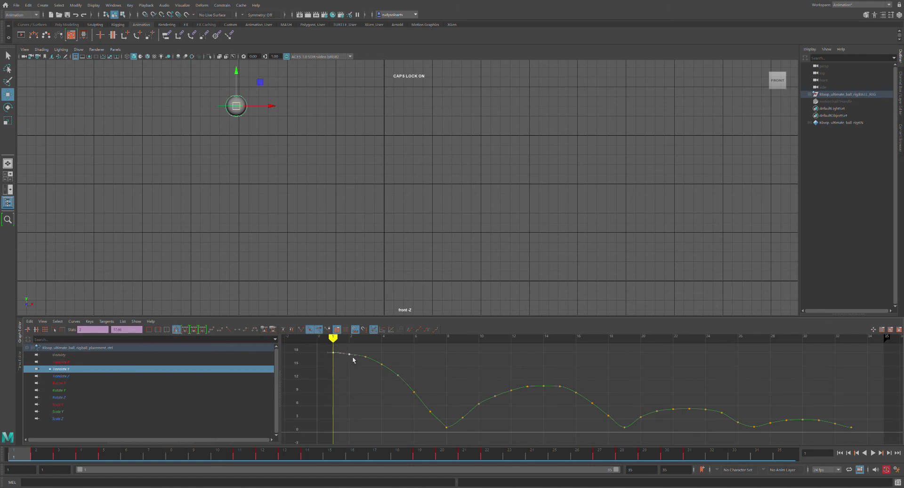
{"action": "middle_click_drag", "start_coordinate": [353, 360], "coordinate": [354, 356]}
- Scrub through the initial fall and play back the animation to check the ball's motion into the first contact
{"action": "left_click_drag", "start_coordinate": [19, 453], "coordinate": [181, 482]}
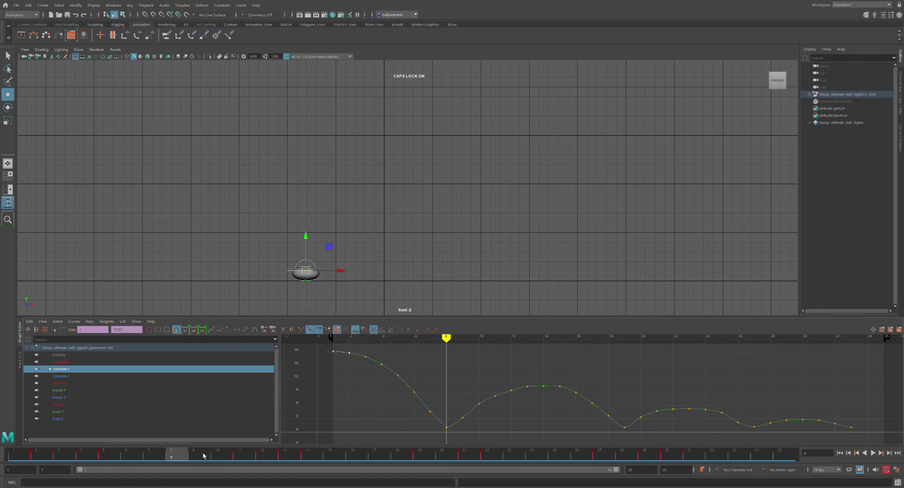
{"action": "mouse_move", "coordinate": [183, 461]}
{"action": "left_mouse_down"}
{"action": "mouse_move", "coordinate": [150, 461]}
{"action": "mouse_move", "coordinate": [180, 462]}
{"action": "left_mouse_up"}
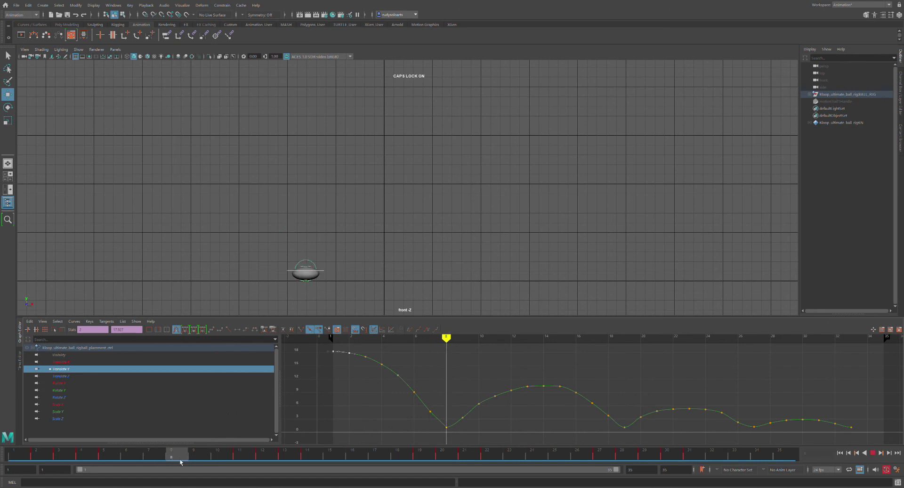
{"action": "left_click_drag", "start_coordinate": [180, 461], "coordinate": [4, 452]}
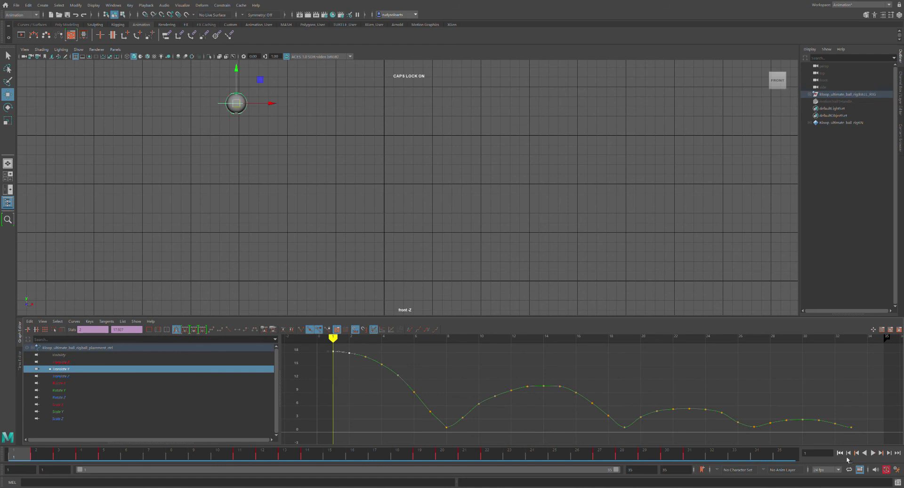
{"action": "left_click", "coordinate": [872, 452]}
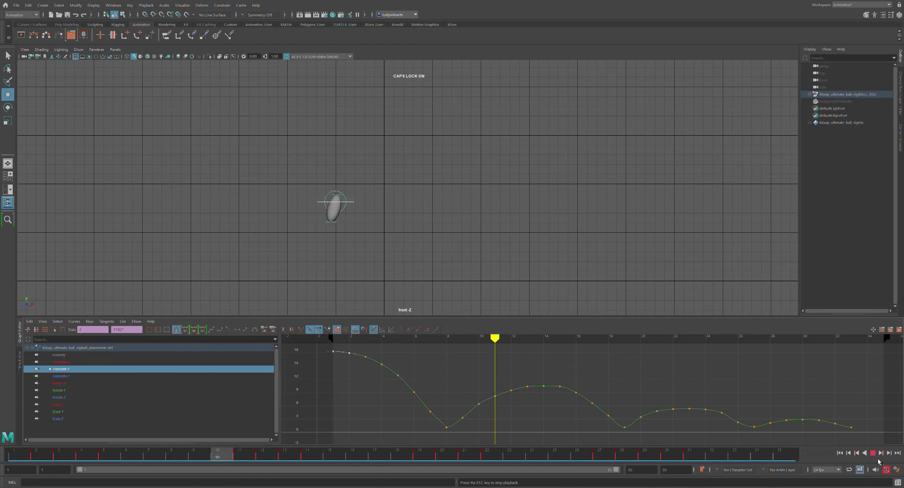
{"action": "mouse_move", "coordinate": [446, 459]}
{"action": "left_mouse_down"}
{"action": "mouse_move", "coordinate": [7, 446]}
{"action": "mouse_move", "coordinate": [115, 431]}
{"action": "mouse_move", "coordinate": [188, 435]}
{"action": "mouse_move", "coordinate": [152, 425]}
{"action": "mouse_move", "coordinate": [184, 426]}
{"action": "mouse_move", "coordinate": [121, 422]}
{"action": "left_mouse_up"}
{"action": "key", "text": "period"}
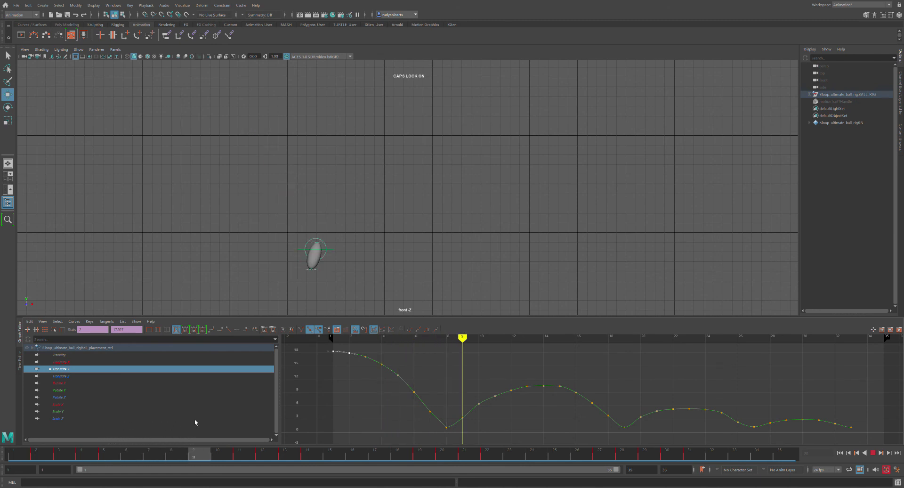
- Break the tangents of the Translate Y contact key at frame 8 and tilt only its outgoing handle upward
{"action": "left_click", "coordinate": [464, 418]}
{"action": "left_click", "coordinate": [448, 426]}
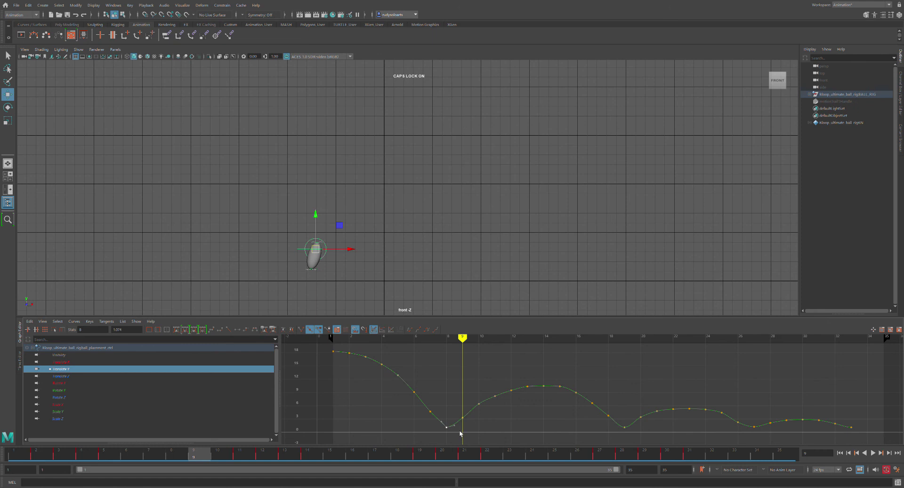
{"action": "key", "text": "f"}
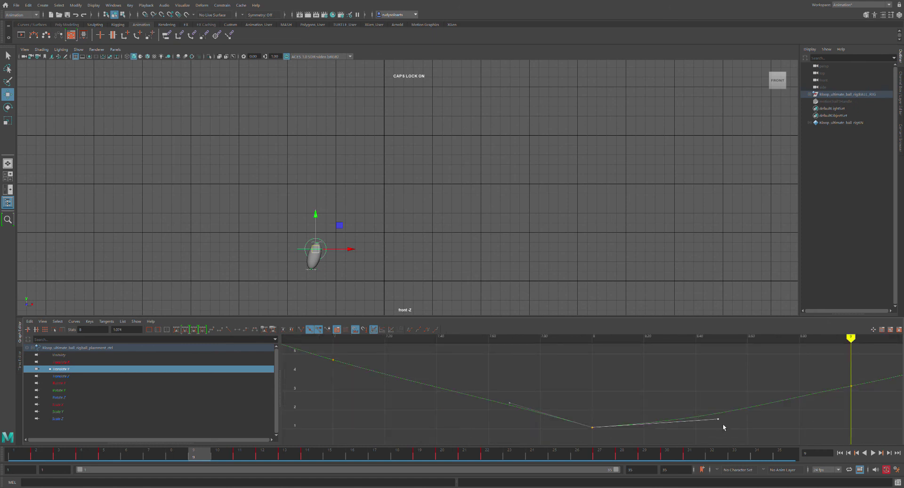
{"action": "middle_click_drag", "start_coordinate": [721, 422], "coordinate": [721, 408]}
{"action": "key", "text": "ctrl+z"}
{"action": "middle_click_drag", "start_coordinate": [720, 421], "coordinate": [664, 405]}
{"action": "left_click", "coordinate": [305, 331]}
{"action": "left_click_drag", "start_coordinate": [720, 421], "coordinate": [702, 401]}
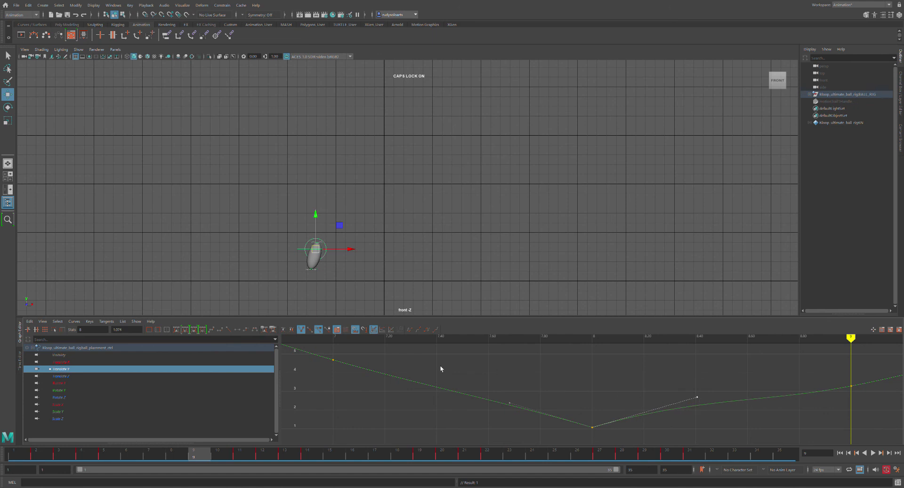
- Try tilting both handles of the frame 8 key together with unified tangents, and restore the broken tangents
{"action": "left_click", "coordinate": [309, 329]}
{"action": "left_click_drag", "start_coordinate": [701, 401], "coordinate": [682, 435]}
{"action": "key", "text": "ctrl+z"}
{"action": "key", "text": "ctrl+z"}
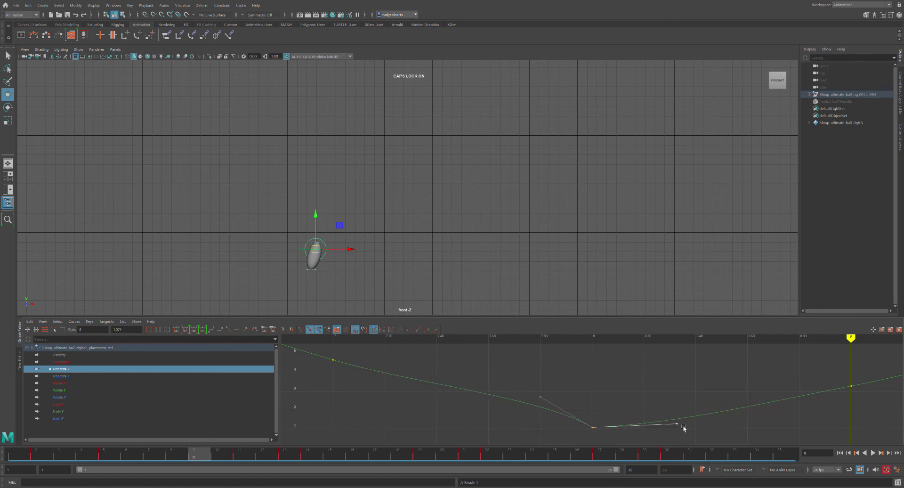
{"action": "left_click", "coordinate": [301, 329]}
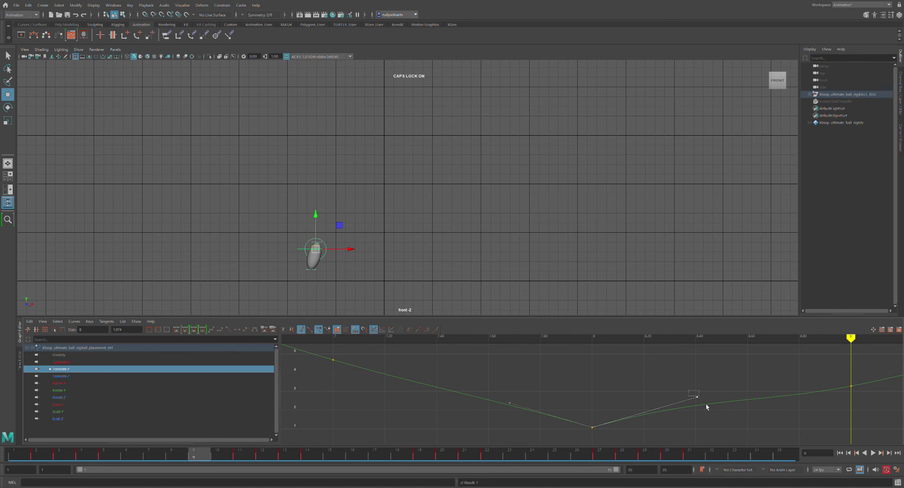
- Examine the Translate Y curve around the frame 8 contact and compare it with the following bounce arcs
{"action": "key", "text": "a"}
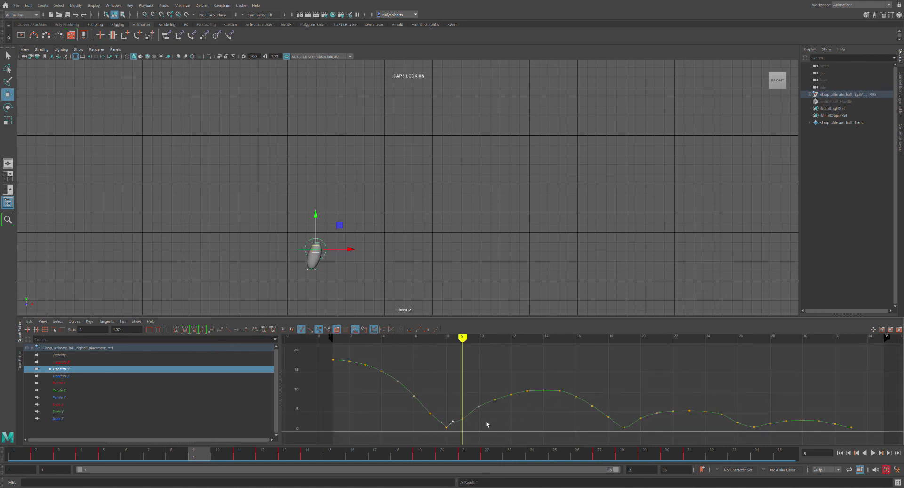
{"action": "left_click", "coordinate": [458, 422]}
{"action": "left_click", "coordinate": [447, 429]}
{"action": "left_click", "coordinate": [515, 422]}
{"action": "left_click", "coordinate": [462, 345]}
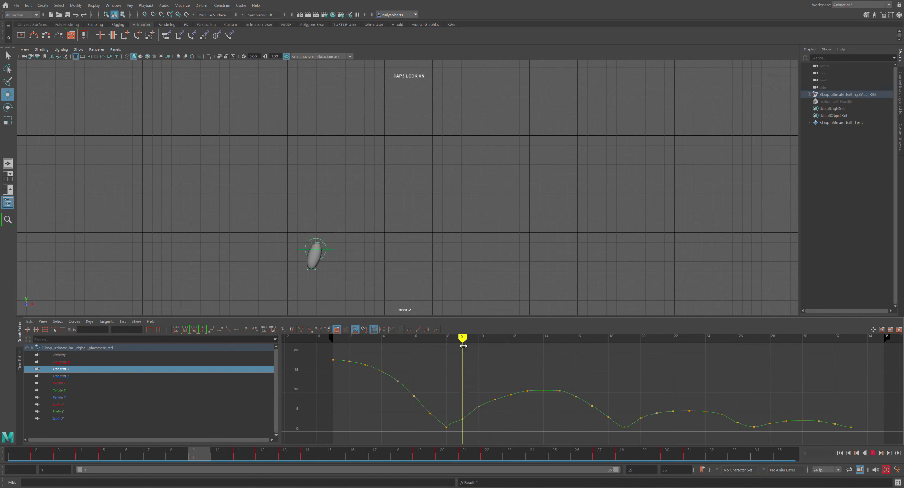
{"action": "scroll", "coordinate": [487, 383], "scroll_direction": "up", "scroll_amount": 6}
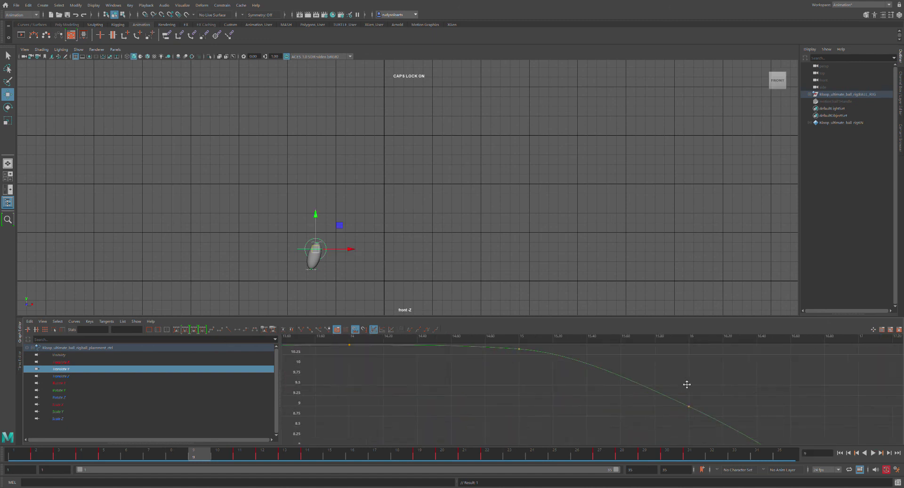
{"action": "scroll", "coordinate": [588, 384], "scroll_direction": "down", "scroll_amount": 6}
{"action": "middle_click_drag", "start_coordinate": [494, 419], "coordinate": [549, 391], "text": "alt"}
{"action": "scroll", "coordinate": [549, 391], "scroll_direction": "up", "scroll_amount": 9}
{"action": "scroll", "coordinate": [440, 404], "scroll_direction": "down", "scroll_amount": 3}
{"action": "middle_click_drag", "start_coordinate": [454, 417], "coordinate": [506, 394], "text": "alt"}
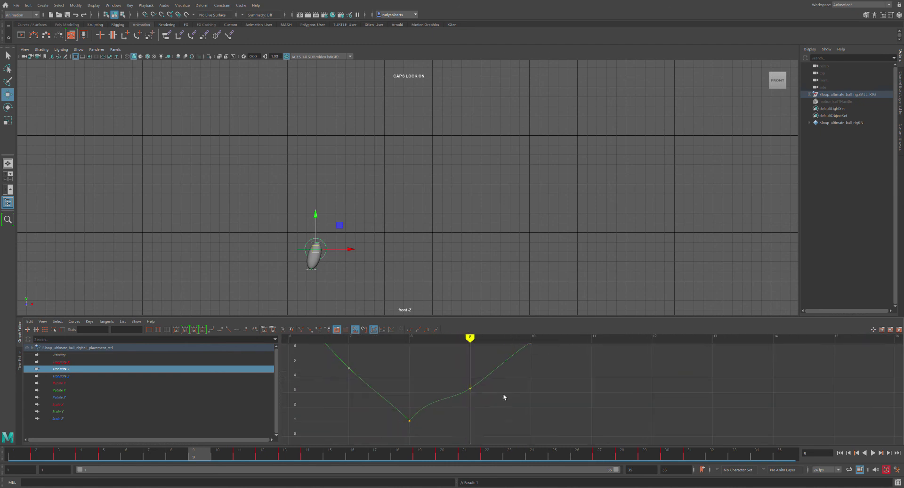
{"action": "key", "text": "a"}
{"action": "middle_click_drag", "start_coordinate": [638, 401], "coordinate": [572, 409], "text": "alt"}
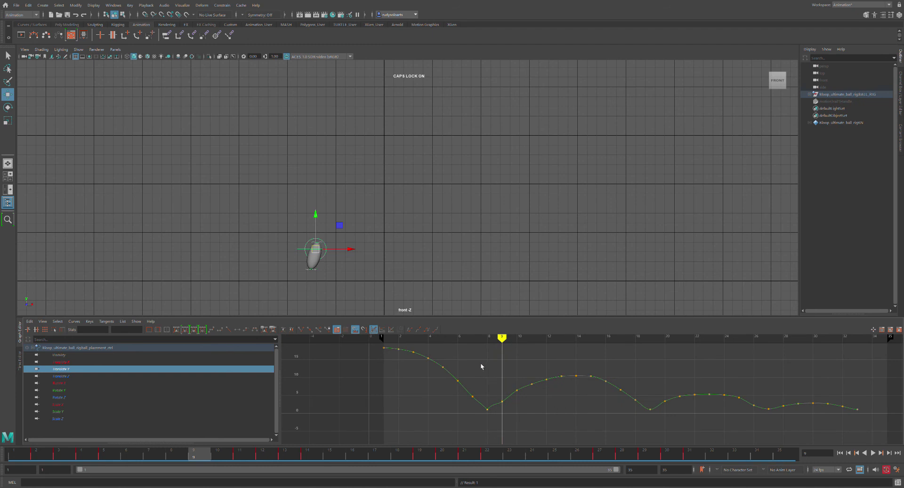
- Raise the Translate Y keys of the first bounce arc, frames 9 to 18, together by about 2 units
{"action": "left_click_drag", "start_coordinate": [495, 359], "coordinate": [645, 413]}
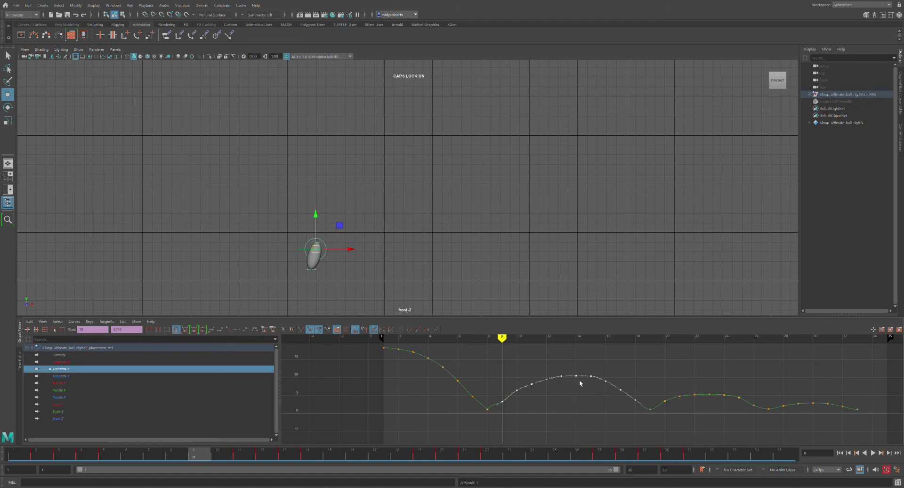
{"action": "middle_click_drag", "start_coordinate": [582, 381], "coordinate": [583, 374]}
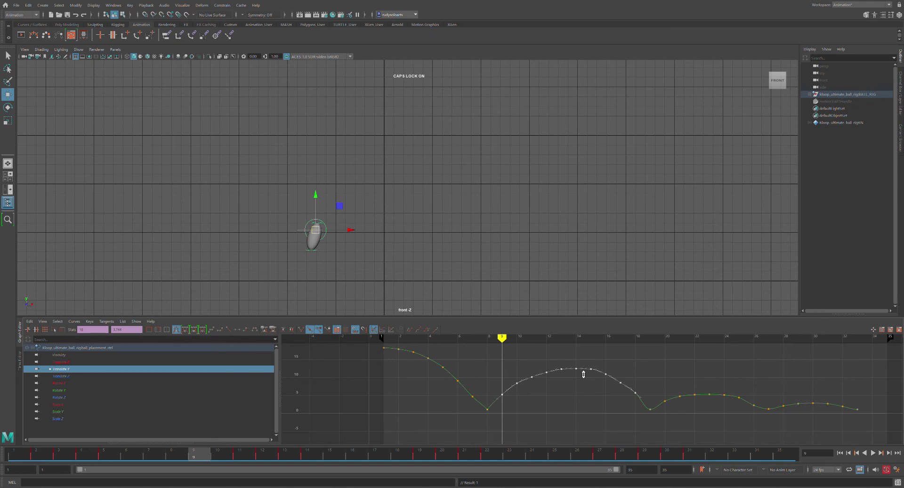
{"action": "middle_click_drag", "start_coordinate": [583, 375], "coordinate": [581, 375]}
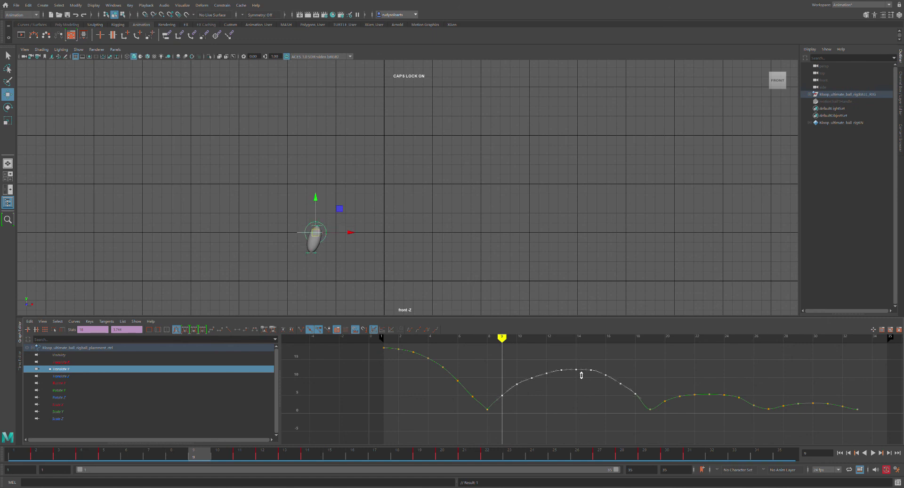
{"action": "left_click", "coordinate": [611, 370]}
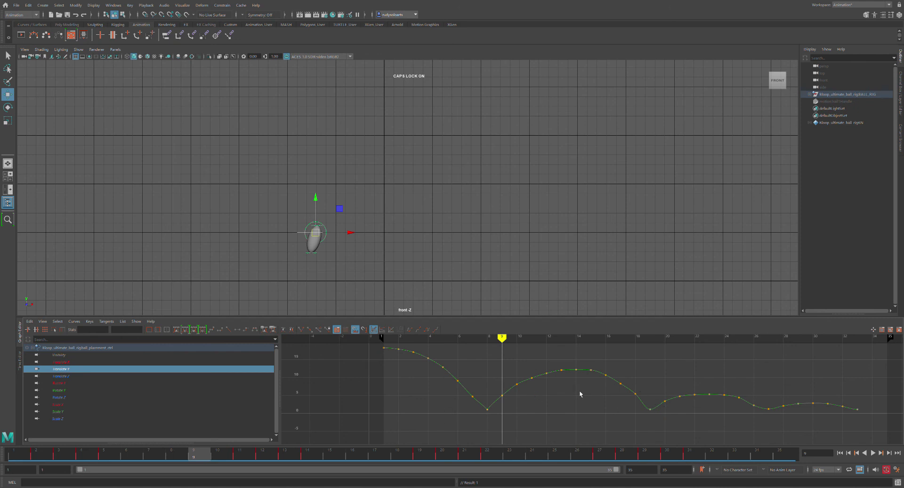
- Break the tangents of the Translate Y contact key at frame 19 and tilt both handles upward into a sharp point
{"action": "mouse_move", "coordinate": [501, 354]}
{"action": "left_mouse_down"}
{"action": "mouse_move", "coordinate": [575, 348]}
{"action": "mouse_move", "coordinate": [656, 363]}
{"action": "left_mouse_up"}
{"action": "left_click_drag", "start_coordinate": [651, 401], "coordinate": [659, 424]}
{"action": "mouse_move", "coordinate": [657, 343]}
{"action": "left_mouse_down"}
{"action": "mouse_move", "coordinate": [386, 353]}
{"action": "mouse_move", "coordinate": [639, 391]}
{"action": "mouse_move", "coordinate": [656, 396]}
{"action": "mouse_move", "coordinate": [654, 413]}
{"action": "left_mouse_up"}
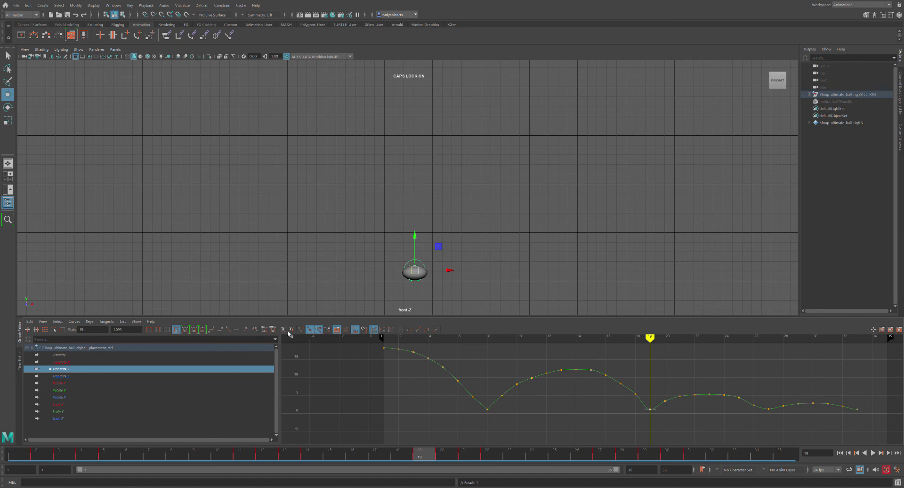
{"action": "left_click", "coordinate": [662, 429]}
{"action": "left_click_drag", "start_coordinate": [647, 407], "coordinate": [658, 417]}
{"action": "left_click", "coordinate": [301, 329]}
{"action": "key", "text": "f"}
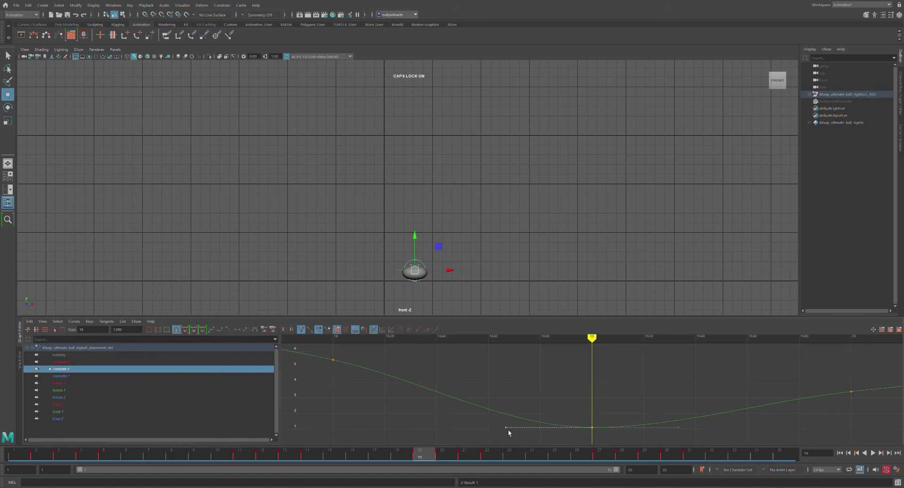
{"action": "left_click_drag", "start_coordinate": [508, 429], "coordinate": [511, 415]}
{"action": "left_click_drag", "start_coordinate": [688, 435], "coordinate": [676, 406]}
{"action": "key", "text": "a"}
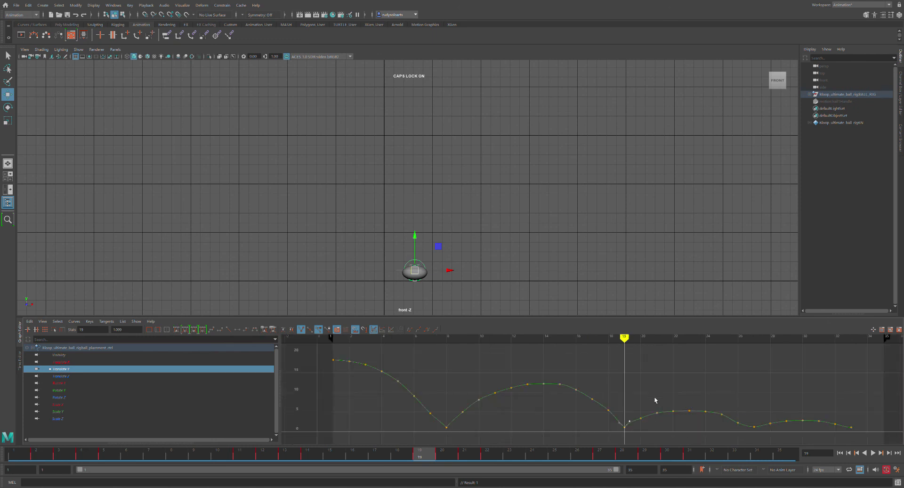
- Raise the second bounce arc's Translate Y keys at frames 20 to 26, lifting frames 21–25 and 22–24 further to round the peak
{"action": "left_click_drag", "start_coordinate": [658, 411], "coordinate": [746, 441]}
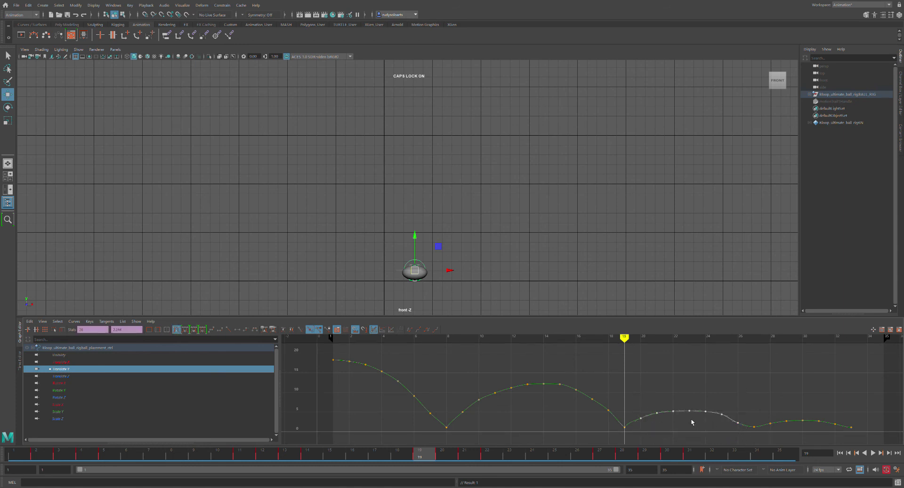
{"action": "middle_click_drag", "start_coordinate": [678, 417], "coordinate": [681, 405], "text": "shift"}
{"action": "left_click", "coordinate": [671, 390]}
{"action": "left_click_drag", "start_coordinate": [651, 400], "coordinate": [730, 434]}
{"action": "middle_click_drag", "start_coordinate": [679, 411], "coordinate": [678, 409], "text": "shift"}
{"action": "left_click", "coordinate": [703, 390]}
{"action": "left_click_drag", "start_coordinate": [672, 399], "coordinate": [713, 423]}
{"action": "middle_click_drag", "start_coordinate": [694, 411], "coordinate": [695, 409], "text": "shift"}
{"action": "middle_click_drag", "start_coordinate": [694, 408], "coordinate": [693, 407], "text": "shift"}
{"action": "left_click", "coordinate": [725, 388]}
- Break the tangents of the Translate Y contact key at frame 27 and tilt both handles upward into a sharp point
{"action": "left_click_drag", "start_coordinate": [631, 347], "coordinate": [759, 401]}
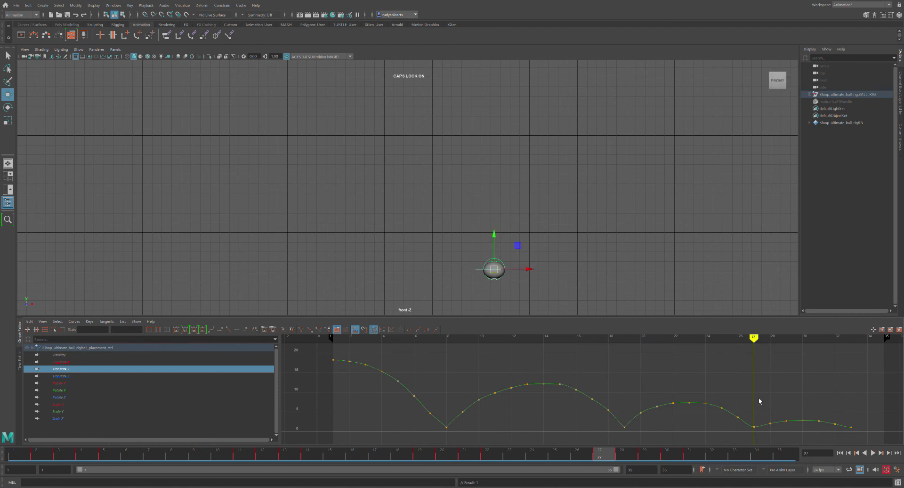
{"action": "left_click", "coordinate": [754, 425]}
{"action": "key", "text": "f"}
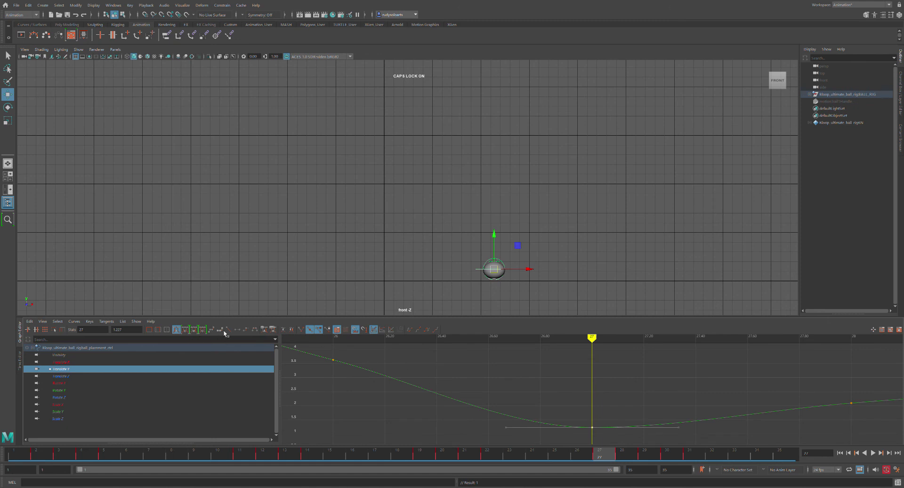
{"action": "key", "text": "a"}
{"action": "scroll", "coordinate": [581, 420], "scroll_direction": "down", "scroll_amount": 3}
{"action": "scroll", "coordinate": [560, 396], "scroll_direction": "up", "scroll_amount": 8}
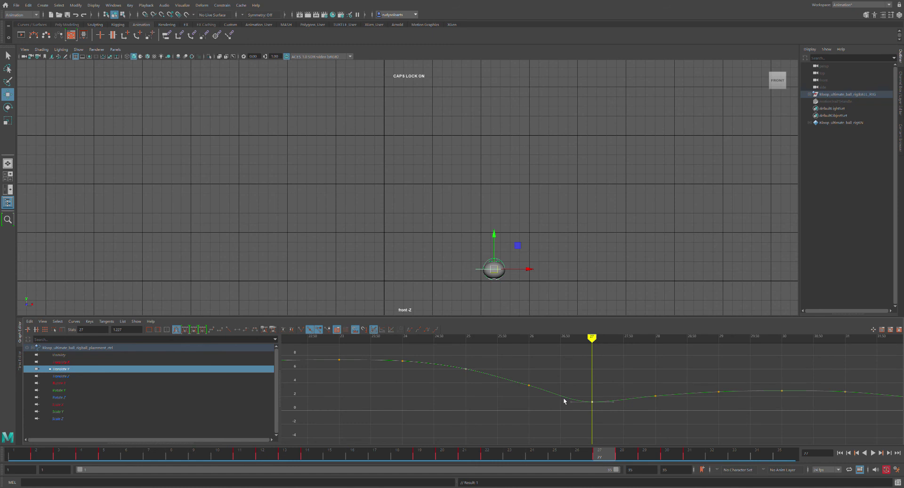
{"action": "scroll", "coordinate": [586, 398], "scroll_direction": "up", "scroll_amount": 3}
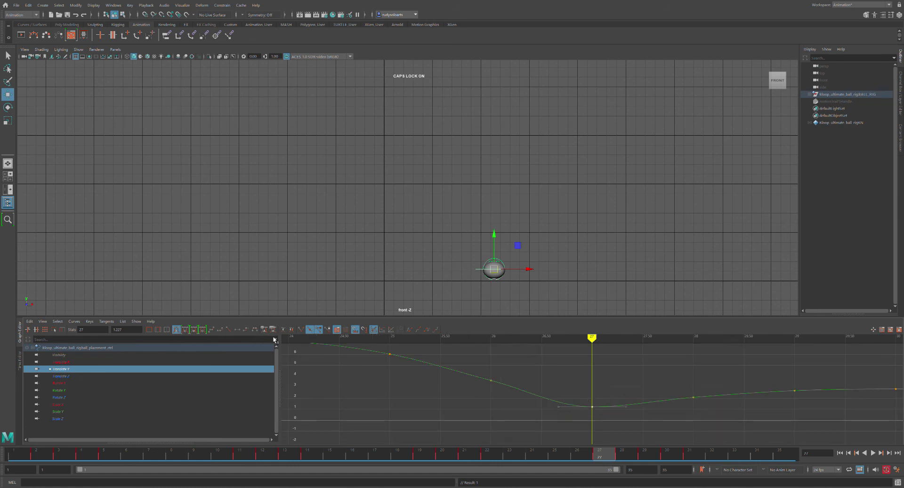
{"action": "left_click", "coordinate": [305, 331]}
{"action": "left_click_drag", "start_coordinate": [562, 410], "coordinate": [563, 405]}
{"action": "left_click_drag", "start_coordinate": [625, 407], "coordinate": [626, 404]}
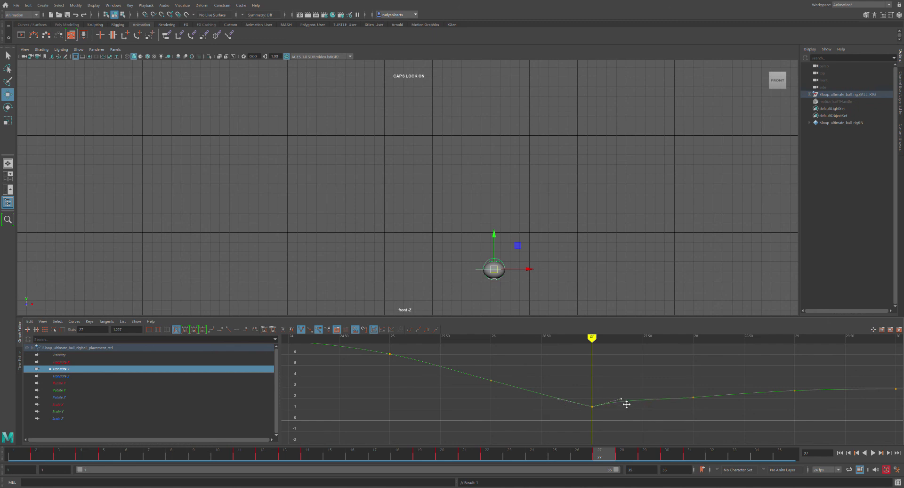
{"action": "key", "text": "a"}
- Raise the last bounce arc's Translate Y keys at frames 28 to 32, lifting frames 29 to 31 a little further
{"action": "left_click_drag", "start_coordinate": [768, 405], "coordinate": [852, 434]}
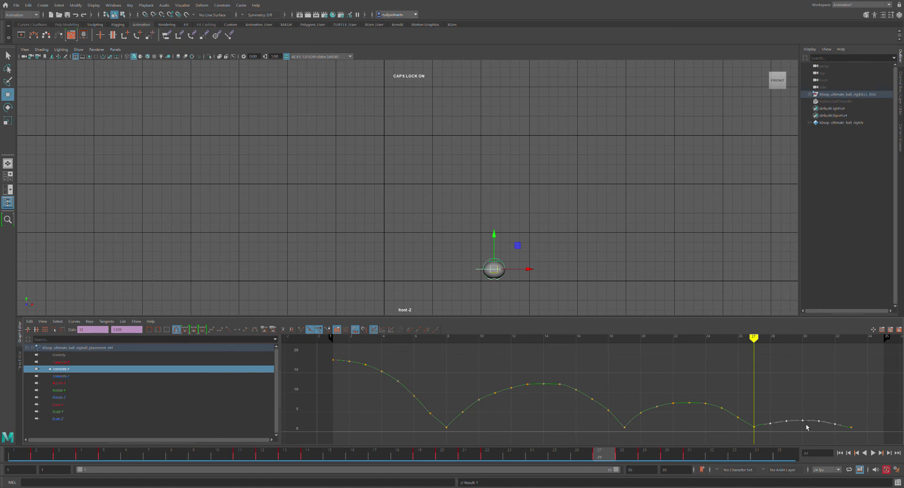
{"action": "middle_click_drag", "start_coordinate": [806, 426], "coordinate": [808, 423], "text": "shift"}
{"action": "left_click", "coordinate": [798, 413]}
{"action": "left_click_drag", "start_coordinate": [785, 416], "coordinate": [825, 425]}
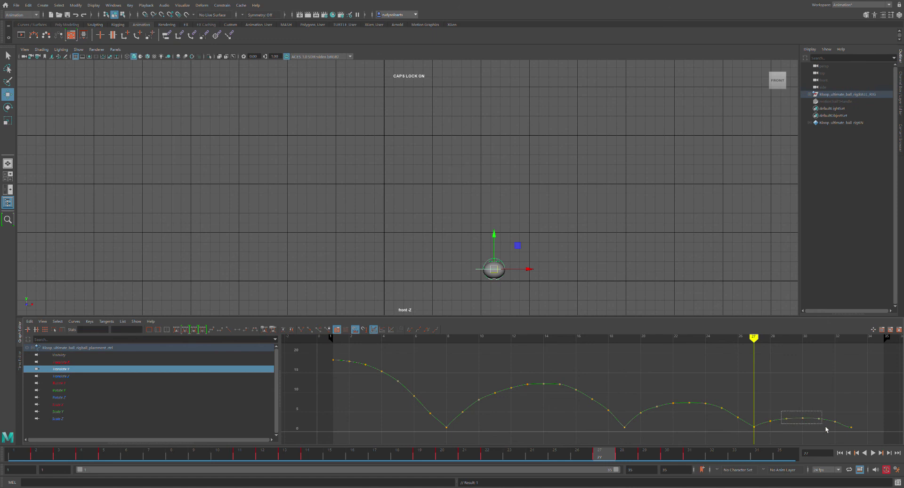
{"action": "middle_click_drag", "start_coordinate": [806, 422], "coordinate": [805, 420]}
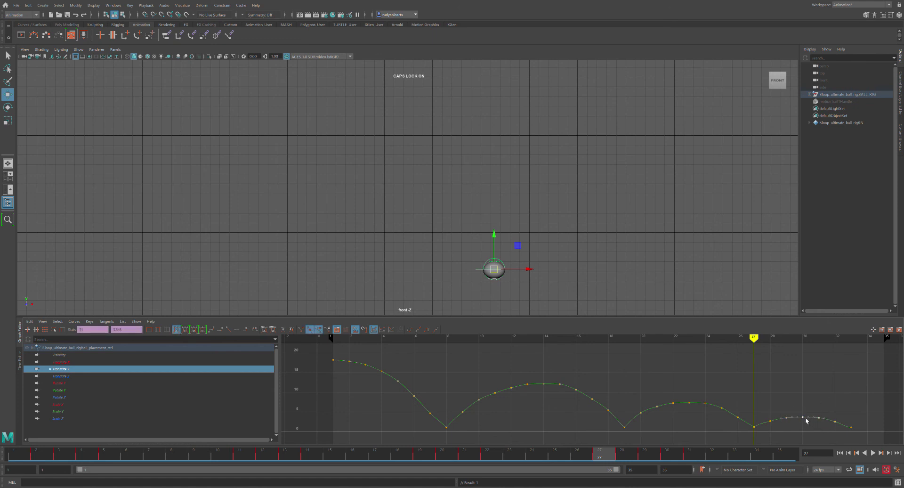
- Raise the last bounce's Translate Y peak key at frame 30 to about 4, and break the tangents of the final key at frame 33
{"action": "left_click", "coordinate": [805, 417]}
{"action": "left_click", "coordinate": [803, 416]}
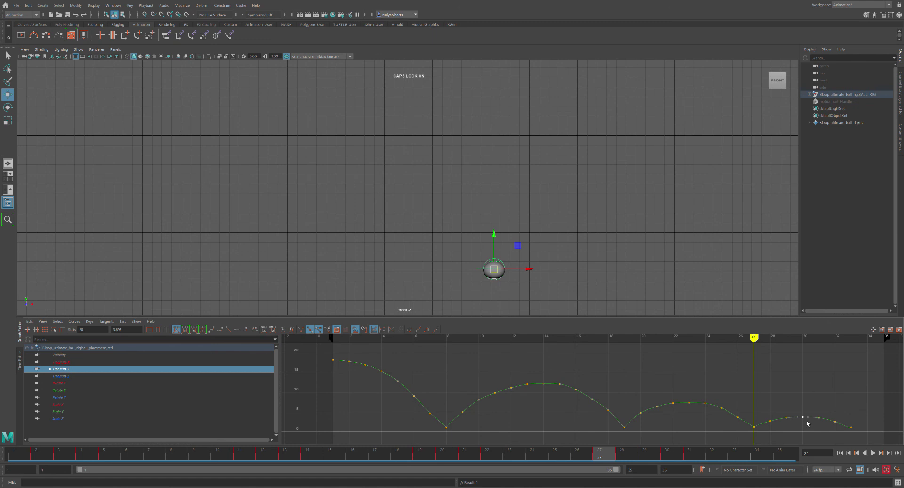
{"action": "left_click", "coordinate": [845, 422]}
{"action": "left_click", "coordinate": [846, 400]}
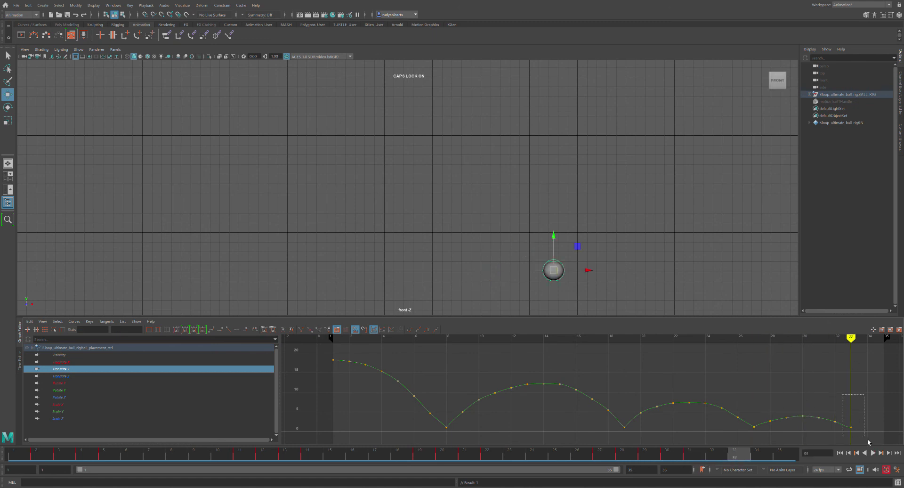
{"action": "left_click", "coordinate": [850, 426]}
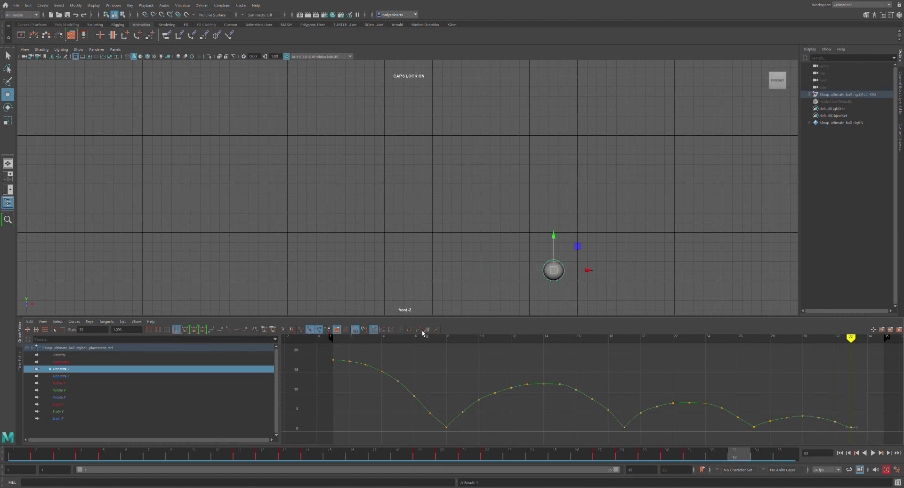
{"action": "left_click", "coordinate": [300, 329]}
{"action": "left_click", "coordinate": [867, 387]}
- Lower the last bounce's Translate Y peak key at frame 30 to about 3.8 to soften the arc
{"action": "left_click", "coordinate": [803, 416]}
{"action": "key", "text": "f"}
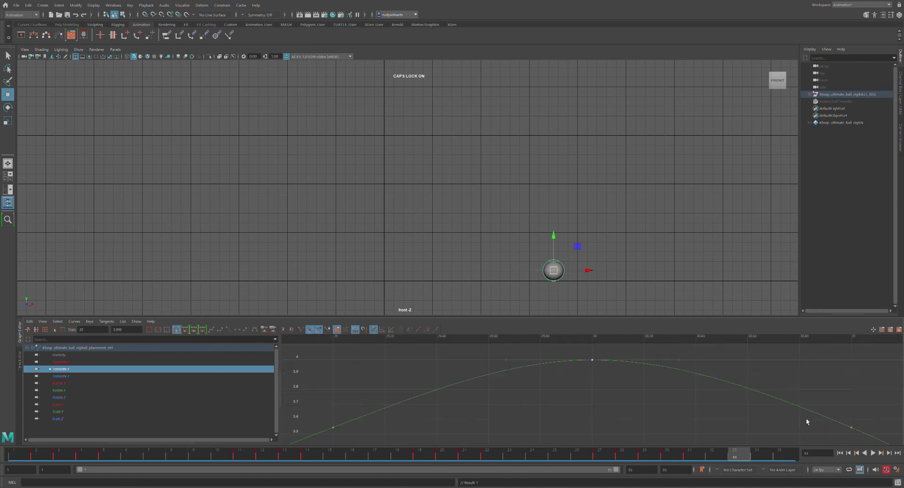
{"action": "middle_click_drag", "start_coordinate": [595, 363], "coordinate": [599, 389], "text": "shift"}
{"action": "key", "text": "a"}
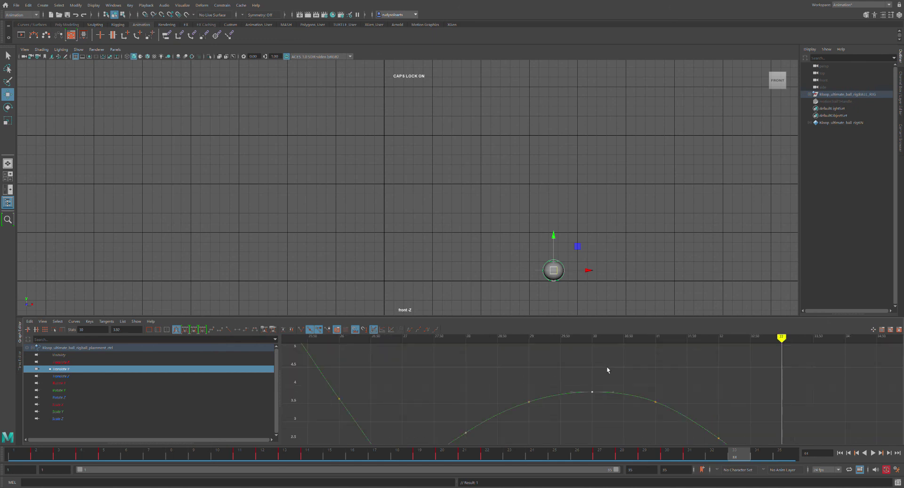
- Play the bouncing ball animation from frame 1 to check the refined arcs, and stop playback
{"action": "left_click_drag", "start_coordinate": [459, 447], "coordinate": [13, 450]}
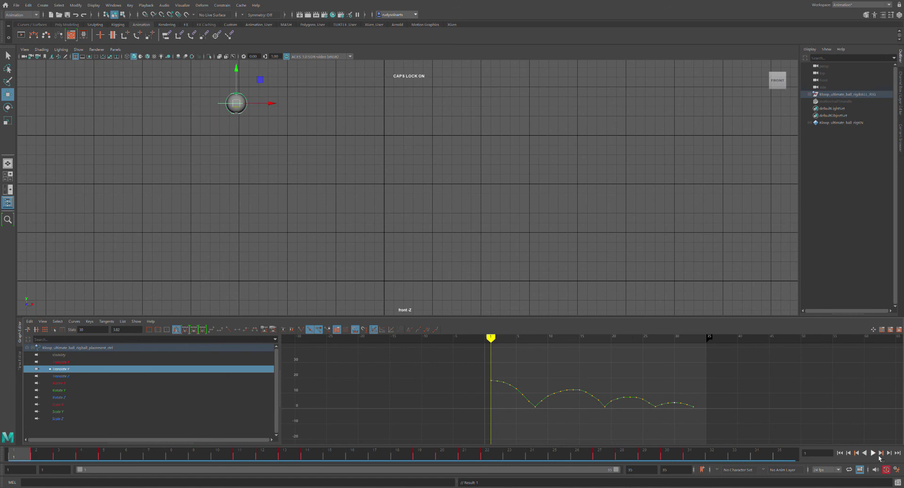
{"action": "left_click", "coordinate": [878, 454]}
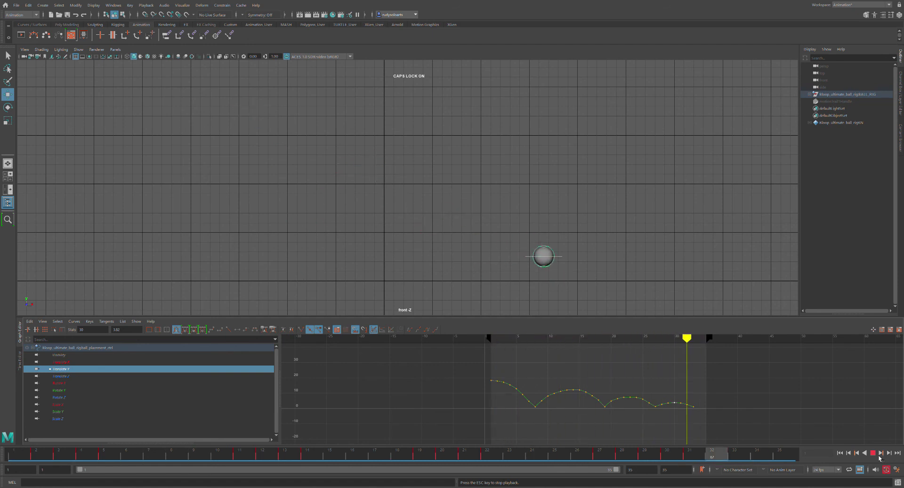
{"action": "left_click", "coordinate": [877, 455]}
- Display the ball placement control's full Translate Y curve and save the scene
{"action": "scroll", "coordinate": [634, 408], "scroll_direction": "up", "scroll_amount": 8}
{"action": "key", "text": "a"}
{"action": "middle_click_drag", "start_coordinate": [688, 385], "coordinate": [700, 383], "text": "alt"}
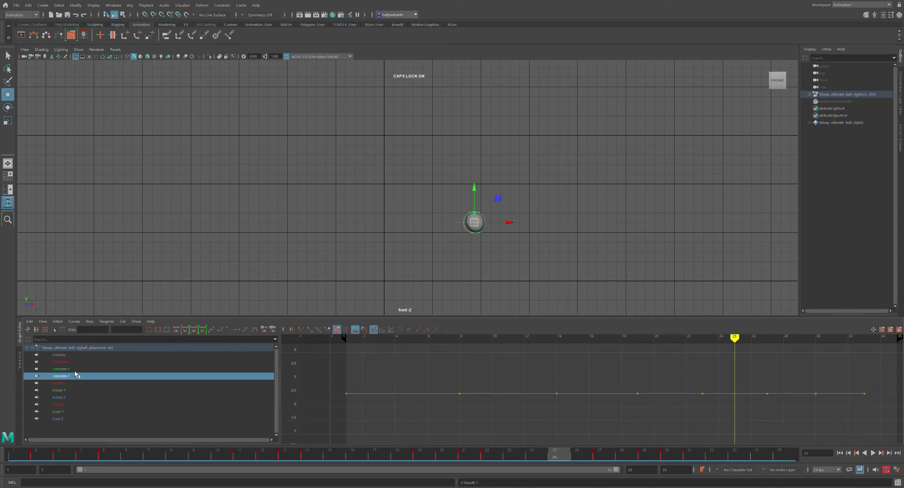
{"action": "left_click", "coordinate": [74, 364]}
{"action": "left_click", "coordinate": [70, 370]}
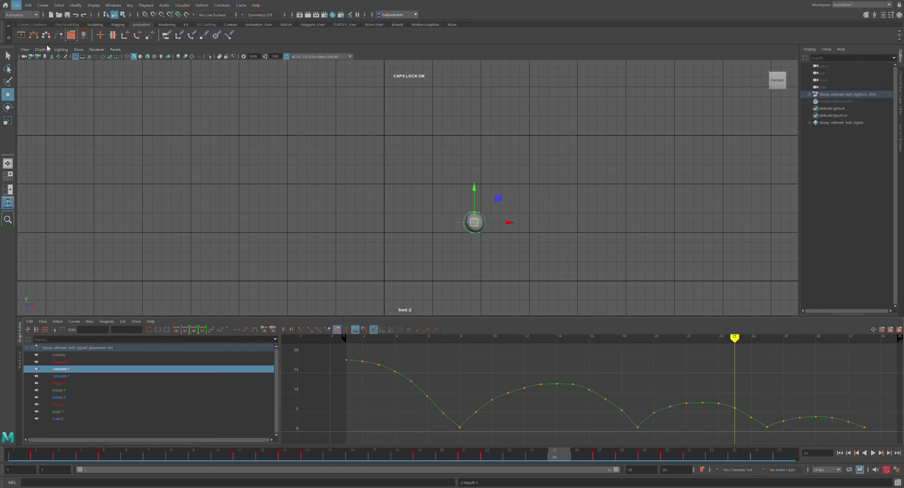
{"action": "key", "text": "q"}
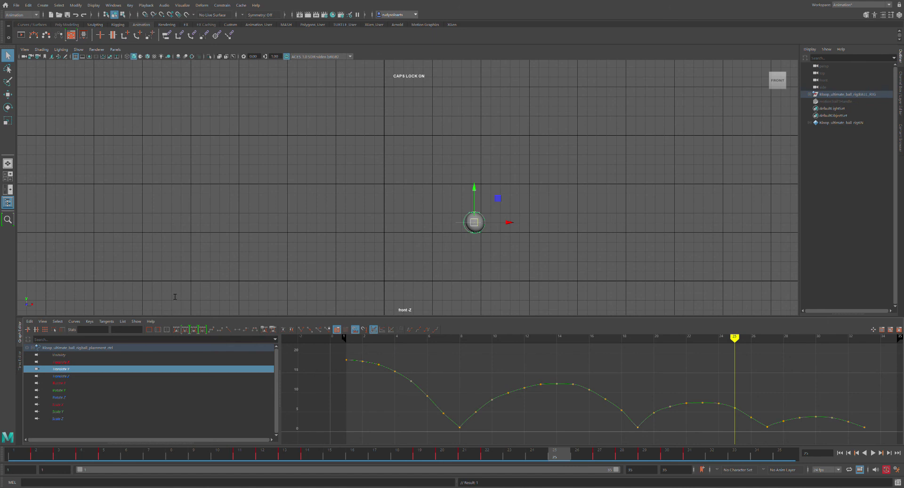
{"action": "key", "text": "ctrl+s"}
{"action": "key", "text": "w"}
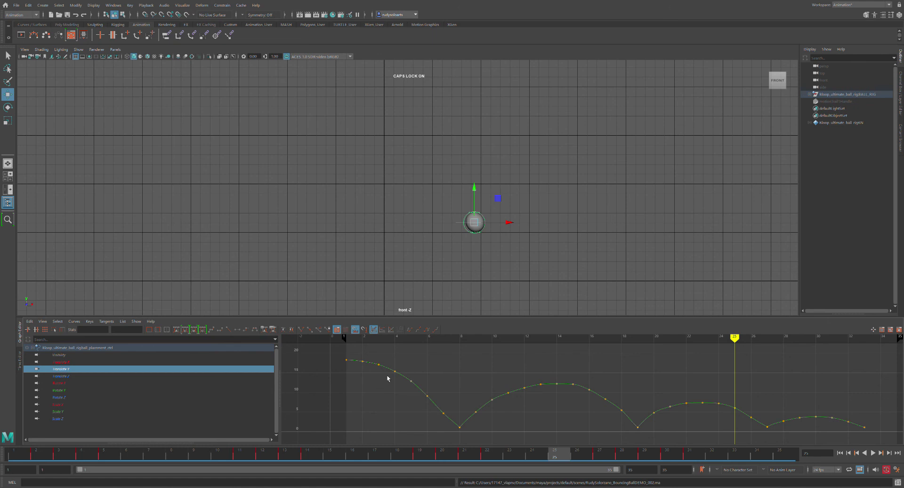
- Delete the Translate Y keys at frames 2 and 3 on the ball's opening fall
{"action": "left_click_drag", "start_coordinate": [743, 355], "coordinate": [460, 356]}
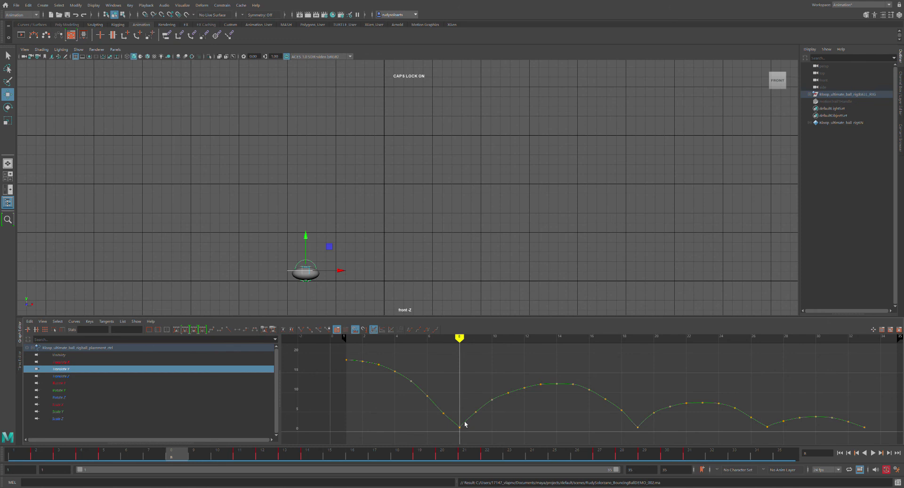
{"action": "mouse_move", "coordinate": [461, 338]}
{"action": "left_mouse_down"}
{"action": "mouse_move", "coordinate": [363, 338]}
{"action": "mouse_move", "coordinate": [386, 378]}
{"action": "left_mouse_up"}
{"action": "scroll", "coordinate": [386, 377], "scroll_direction": "up", "scroll_amount": 3}
{"action": "key", "text": "f"}
{"action": "scroll", "coordinate": [410, 378], "scroll_direction": "down", "scroll_amount": 5}
{"action": "middle_click_drag", "start_coordinate": [708, 397], "coordinate": [570, 366], "text": "alt"}
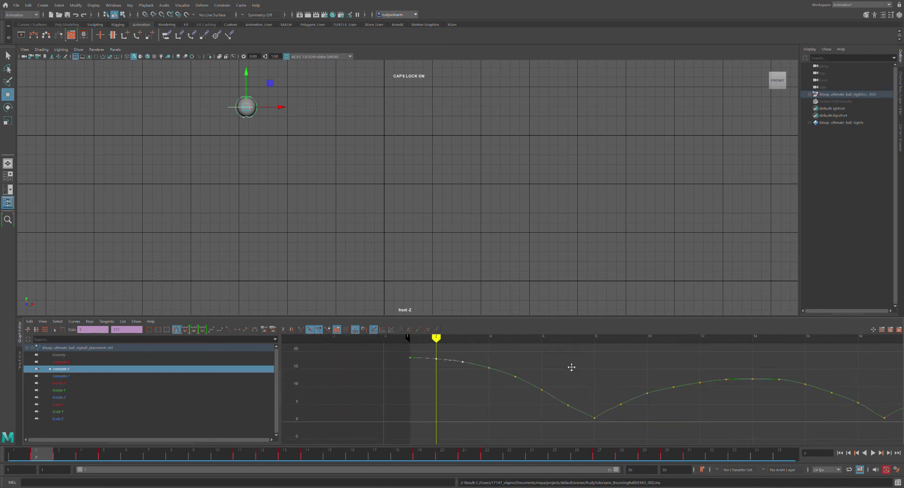
{"action": "left_click", "coordinate": [472, 367]}
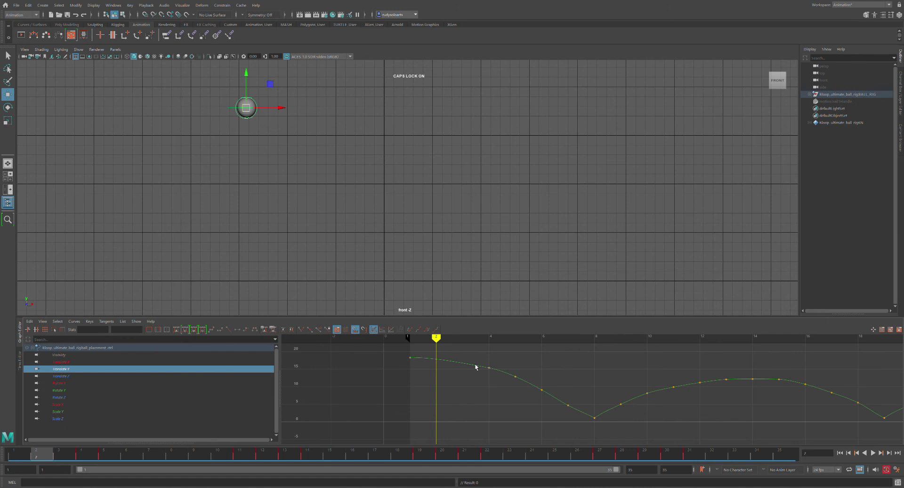
{"action": "key", "text": "ctrl+z"}
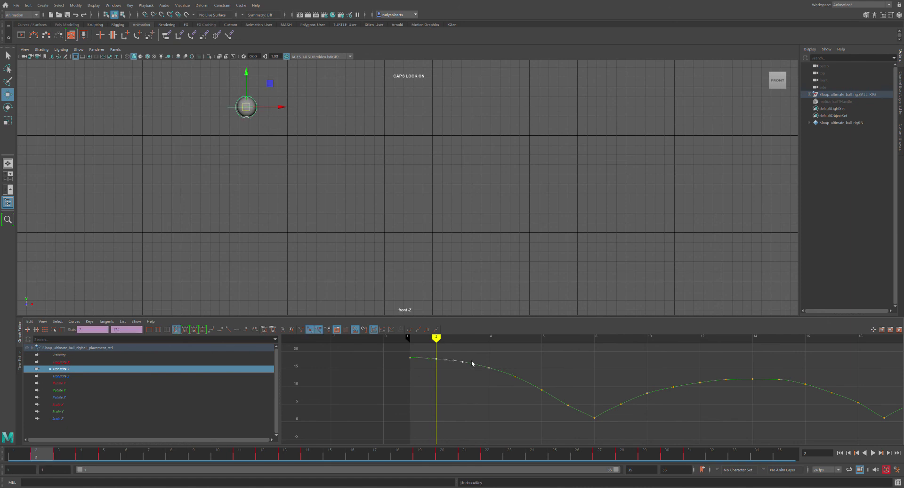
{"action": "key", "text": "ctrl+z"}
{"action": "left_click_drag", "start_coordinate": [429, 354], "coordinate": [473, 380]}
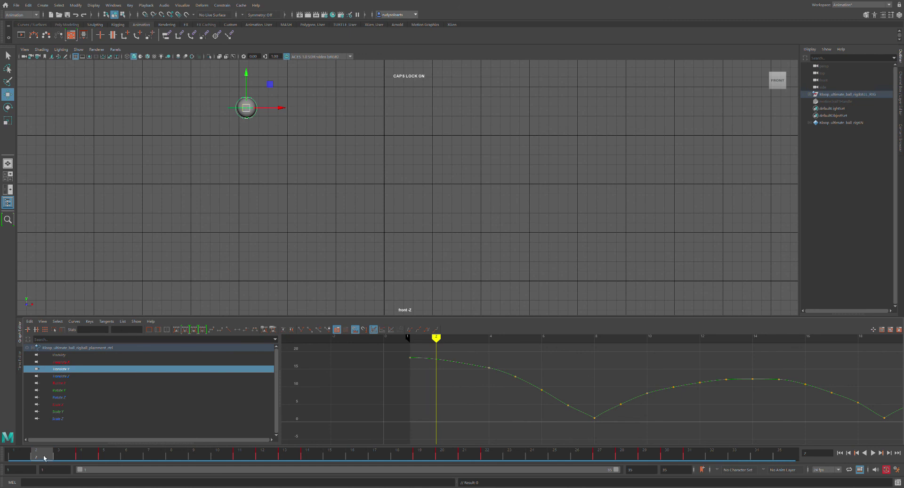
- Play the animation from the start to check the fall with fewer keys, and stop playback
{"action": "key", "text": "alt+shift+v"}
{"action": "left_click", "coordinate": [872, 453]}
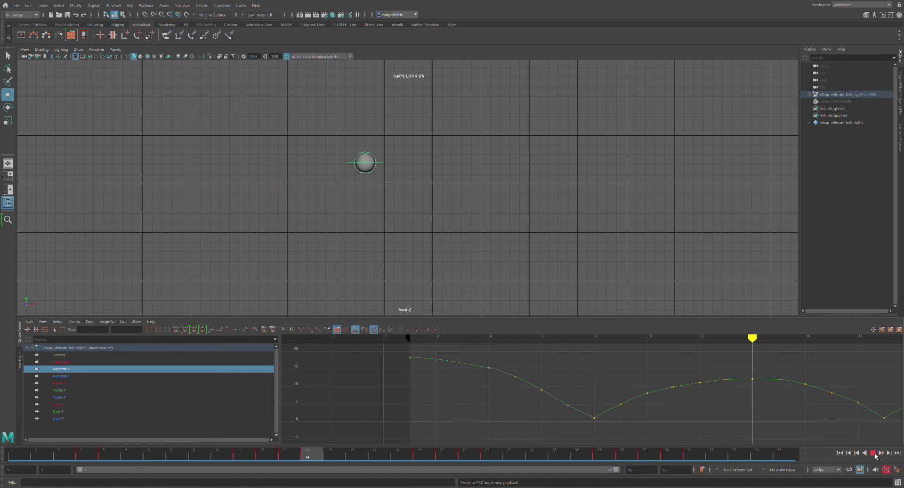
{"action": "left_click", "coordinate": [872, 452]}
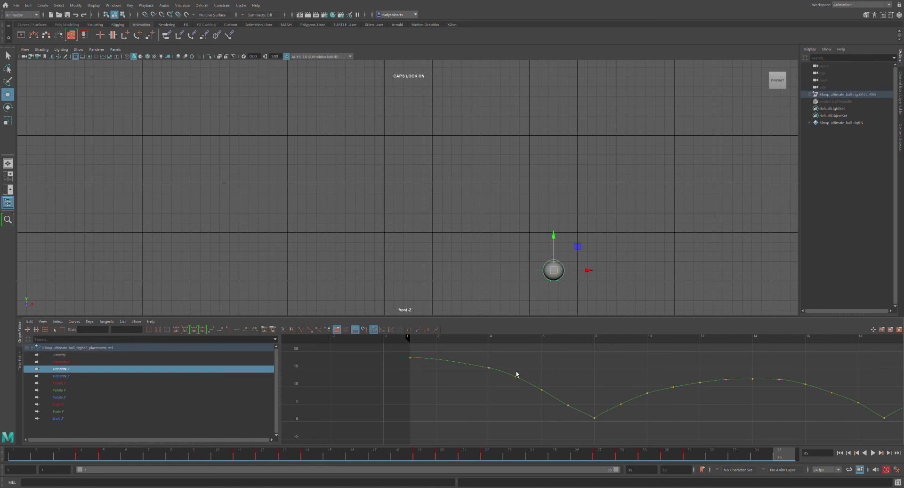
- Delete the Translate Y keys at frames 5 and 6 on the opening fall and play the animation from frame 1
{"action": "left_click_drag", "start_coordinate": [512, 368], "coordinate": [555, 409]}
{"action": "key", "text": "Delete"}
{"action": "left_click_drag", "start_coordinate": [548, 456], "coordinate": [14, 456]}
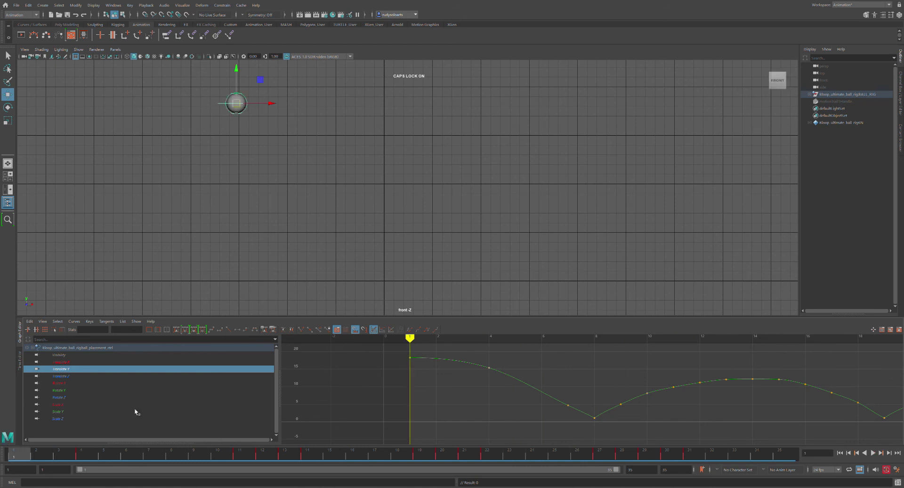
{"action": "left_click", "coordinate": [872, 453]}
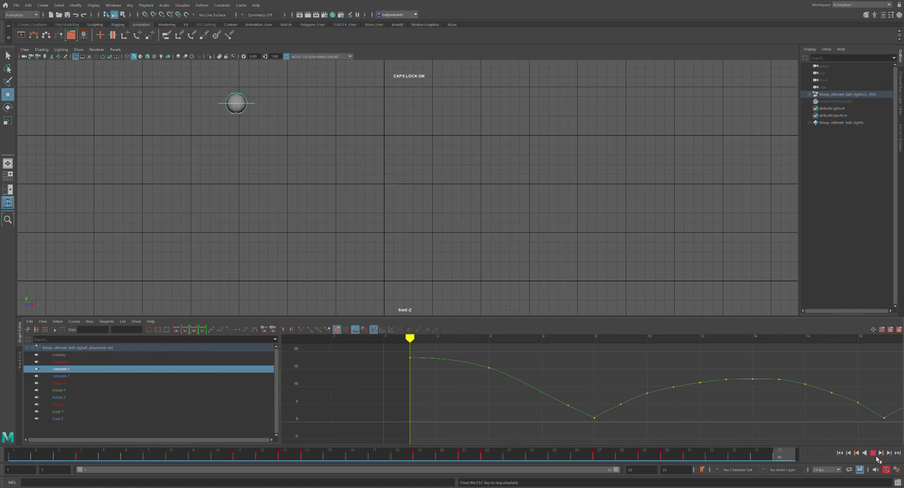
{"action": "left_click", "coordinate": [872, 452]}
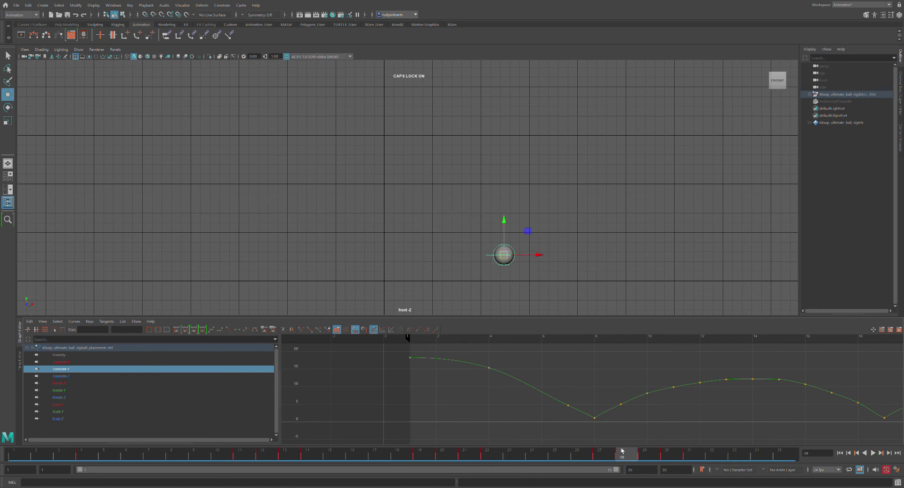
{"action": "key", "text": "alt+v"}
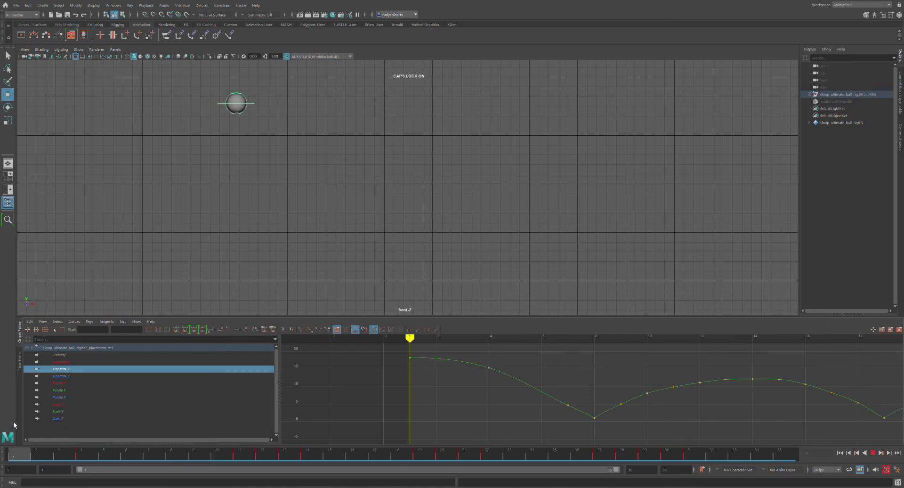
{"action": "mouse_move", "coordinate": [15, 453]}
{"action": "left_mouse_down"}
{"action": "mouse_move", "coordinate": [148, 453]}
{"action": "mouse_move", "coordinate": [36, 470]}
{"action": "mouse_move", "coordinate": [220, 461]}
{"action": "left_mouse_up"}
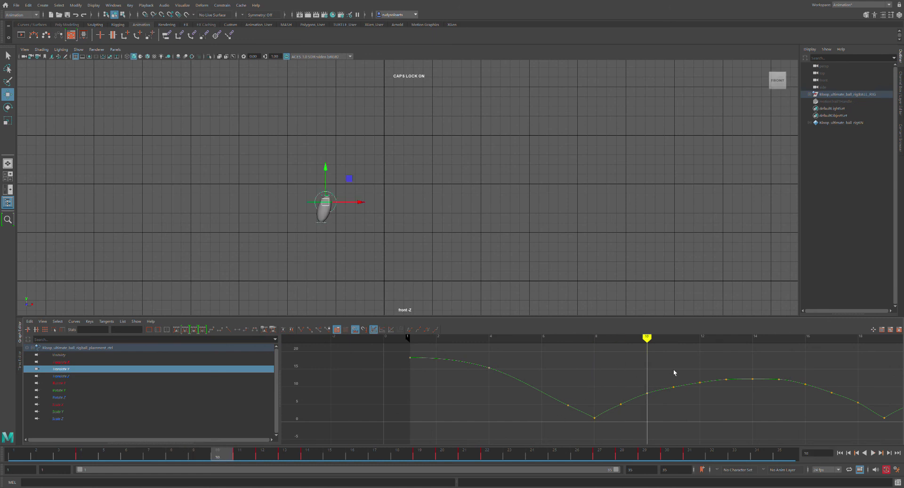
{"action": "left_click_drag", "start_coordinate": [640, 366], "coordinate": [722, 422]}
{"action": "key", "text": "Delete"}
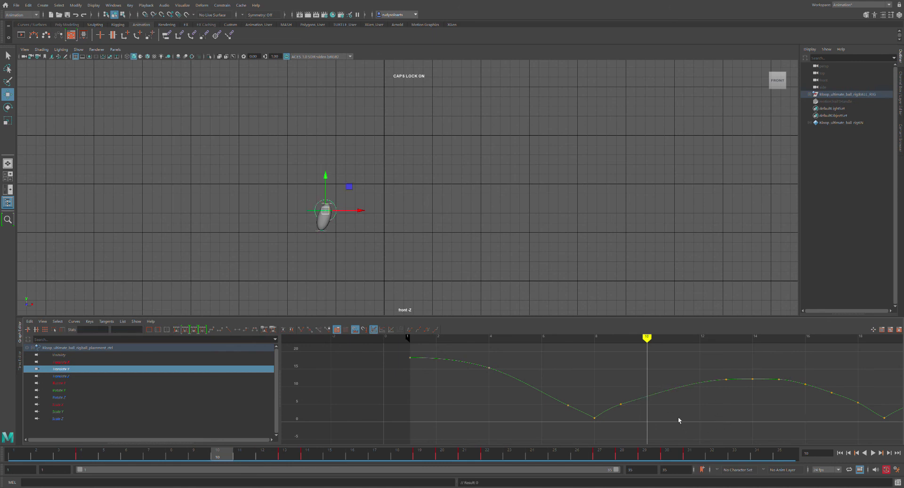
{"action": "key", "text": "ctrl+z"}
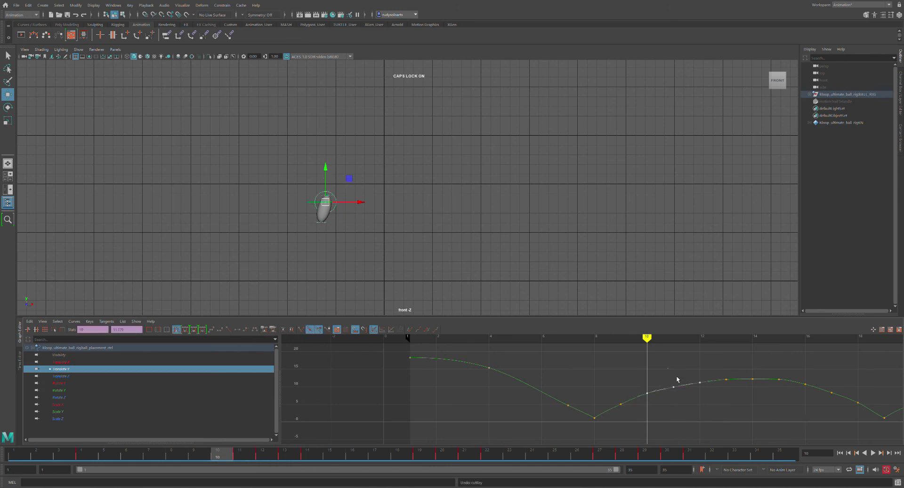
- Delete the Translate Y keys at frames 11, 12, 16 and 17 on both sides of the first bounce arc
{"action": "left_click_drag", "start_coordinate": [676, 379], "coordinate": [707, 405]}
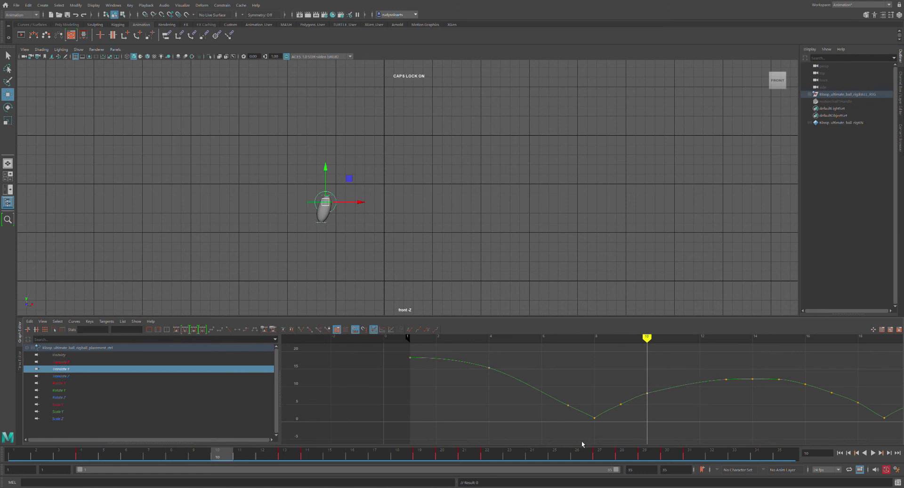
{"action": "left_click_drag", "start_coordinate": [228, 460], "coordinate": [352, 456]}
{"action": "left_click_drag", "start_coordinate": [807, 371], "coordinate": [839, 411]}
{"action": "key", "text": "Delete"}
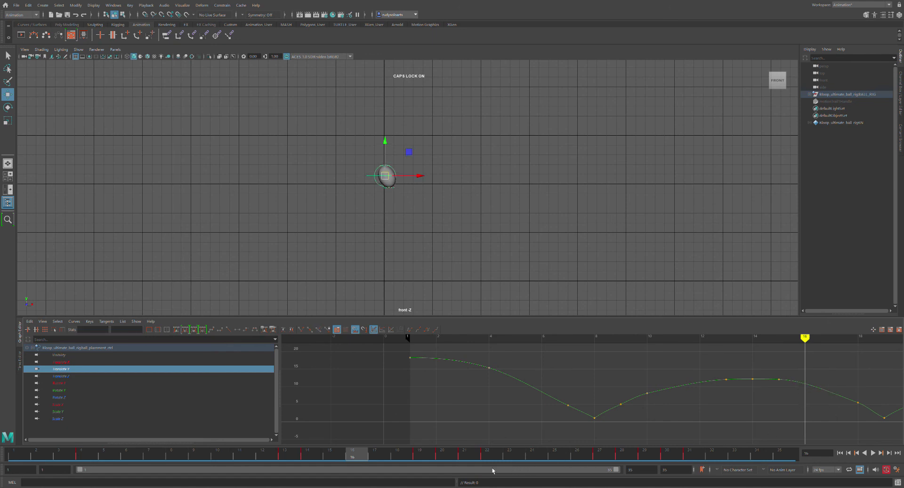
- Delete the Translate Y keys at frames 9 and 18, next to the first bounce arc's ground contacts
{"action": "mouse_move", "coordinate": [368, 457]}
{"action": "left_mouse_down"}
{"action": "mouse_move", "coordinate": [379, 457]}
{"action": "mouse_move", "coordinate": [213, 452]}
{"action": "left_mouse_up"}
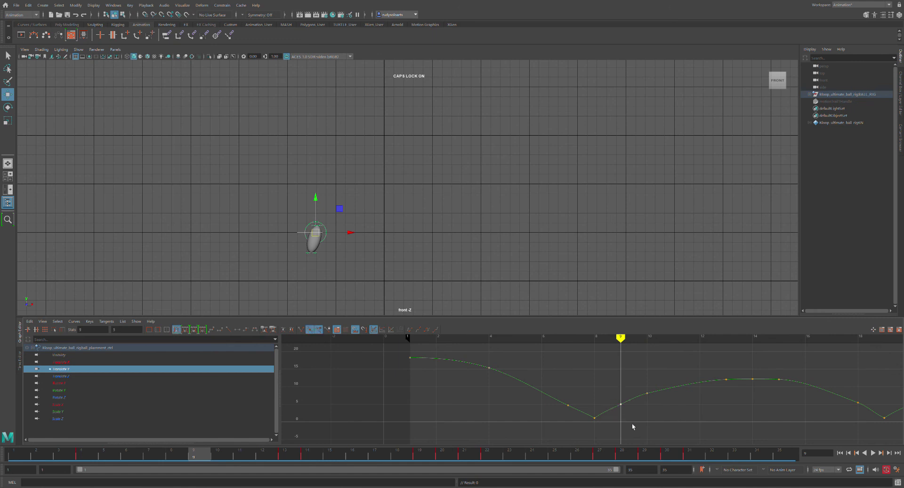
{"action": "left_click_drag", "start_coordinate": [226, 450], "coordinate": [396, 456]}
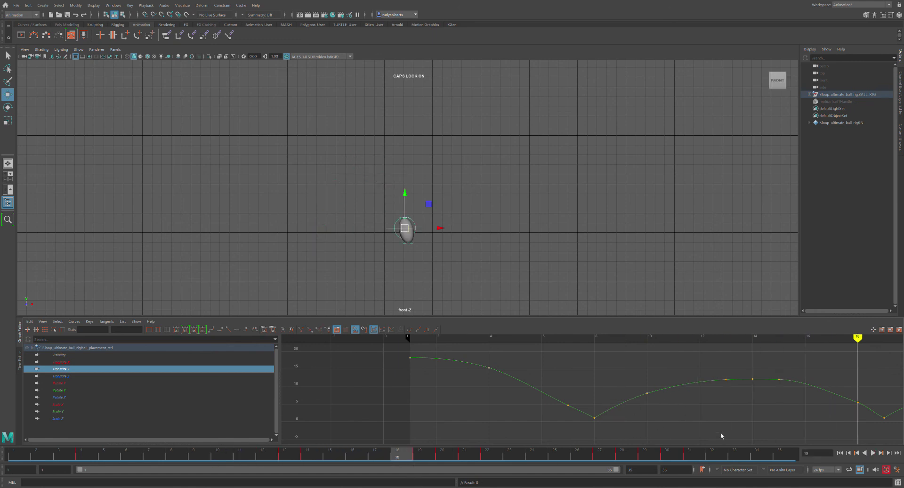
{"action": "mouse_move", "coordinate": [795, 421]}
{"action": "middle_mouse_down", "text": "alt"}
{"action": "mouse_move", "coordinate": [778, 407]}
{"action": "mouse_move", "coordinate": [641, 404]}
{"action": "middle_mouse_up", "text": "alt"}
{"action": "left_click_drag", "start_coordinate": [709, 413], "coordinate": [709, 413]}
{"action": "key", "text": "Delete"}
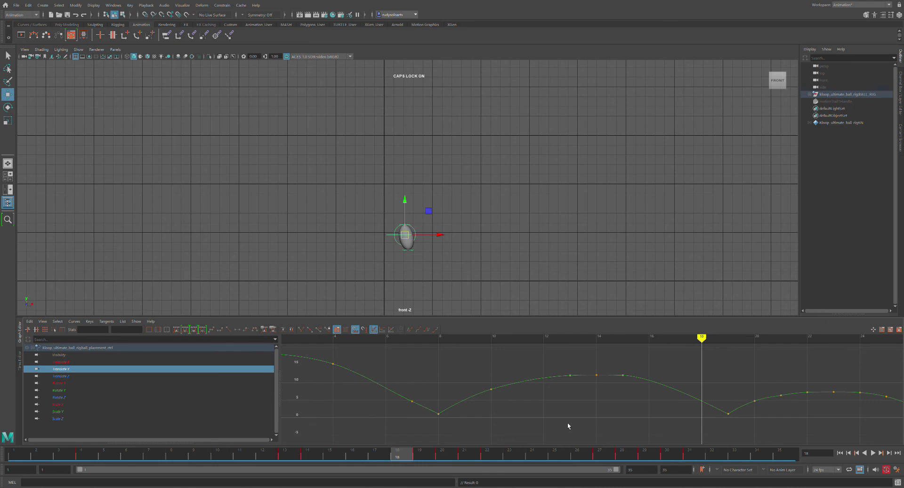
- Play the animation briefly and delete the Translate Y key at frame 21 on the second bounce's rise
{"action": "key", "text": "alt+v"}
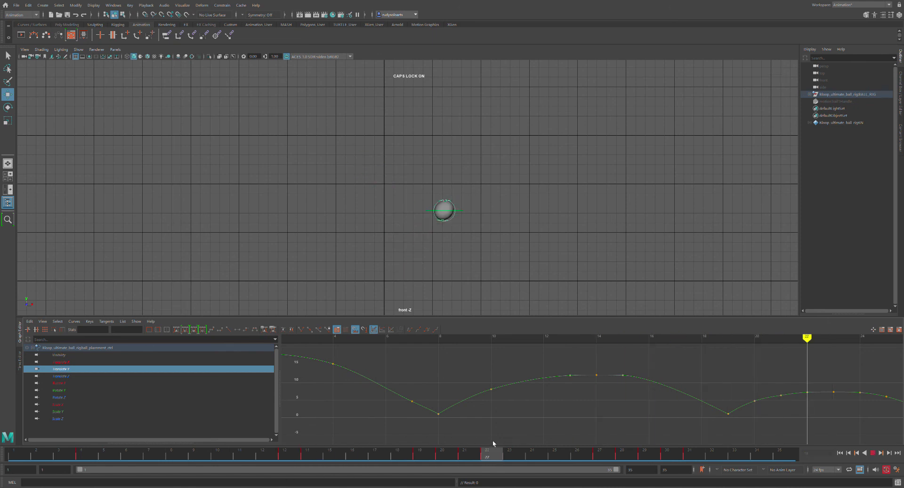
{"action": "key", "text": "alt+v"}
{"action": "left_click_drag", "start_coordinate": [811, 411], "coordinate": [807, 411]}
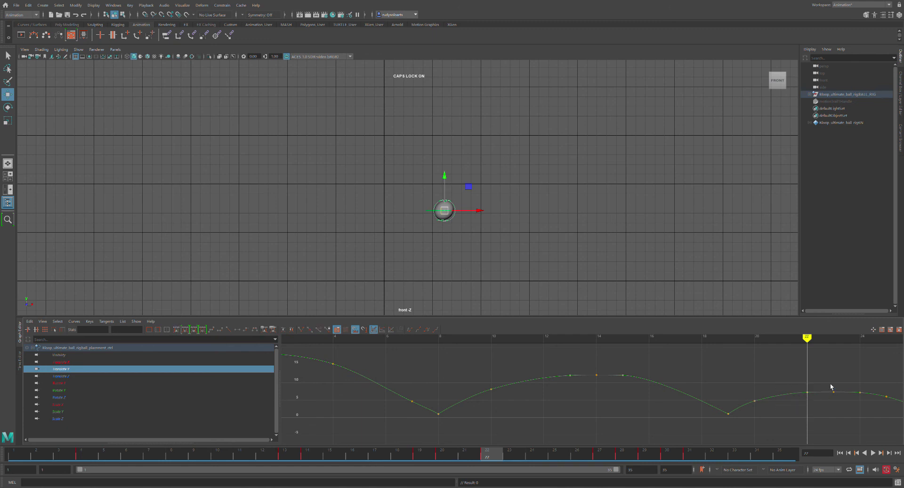
{"action": "left_click_drag", "start_coordinate": [494, 460], "coordinate": [559, 456]}
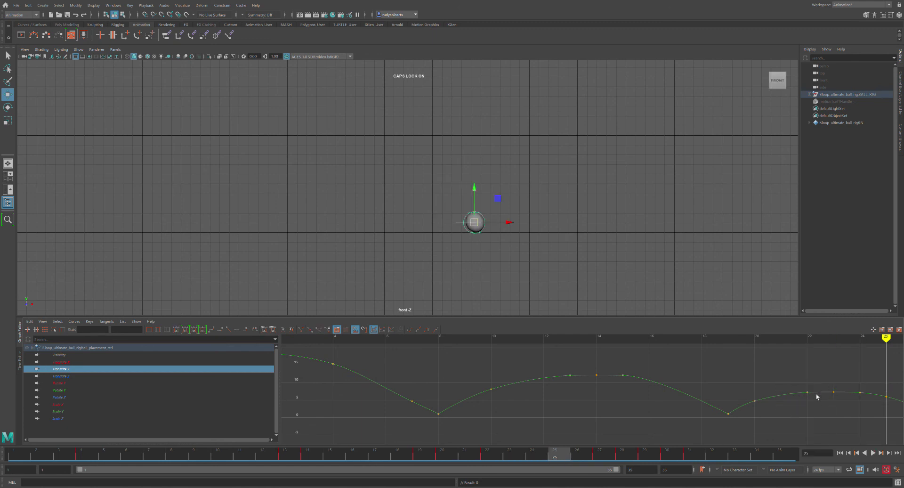
- Delete the Translate Y keys at frames 25, 28 and 32 on the last two bounce arcs
{"action": "middle_click_drag", "start_coordinate": [857, 380], "coordinate": [398, 375], "text": "alt"}
{"action": "left_click_drag", "start_coordinate": [508, 391], "coordinate": [504, 415]}
{"action": "left_click", "coordinate": [532, 406]}
{"action": "left_click_drag", "start_coordinate": [605, 393], "coordinate": [617, 414]}
{"action": "key", "text": "Delete"}
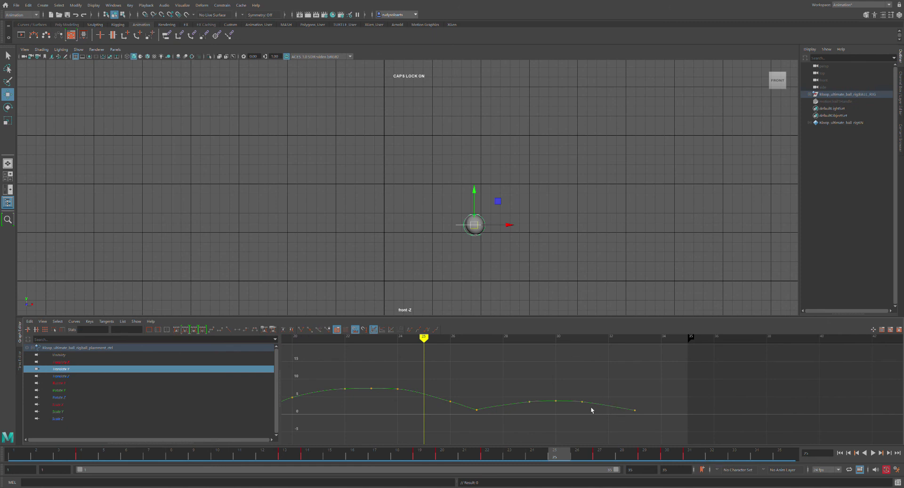
- Try to lower the three Translate Y keys at the top of the last bounce arc together, and undo the move
{"action": "left_click_drag", "start_coordinate": [554, 396], "coordinate": [564, 409]}
{"action": "key", "text": "f"}
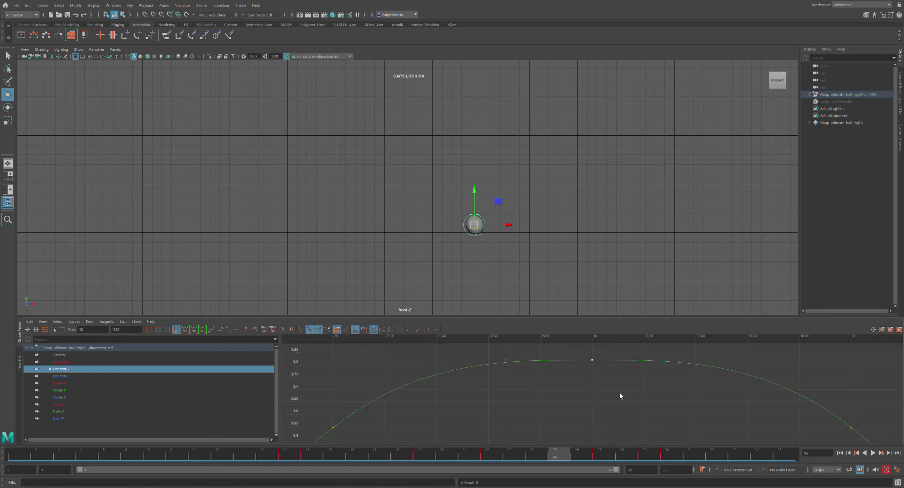
{"action": "right_click_drag", "start_coordinate": [620, 391], "coordinate": [645, 372], "text": "alt"}
{"action": "middle_click_drag", "start_coordinate": [659, 391], "coordinate": [645, 372], "text": "alt"}
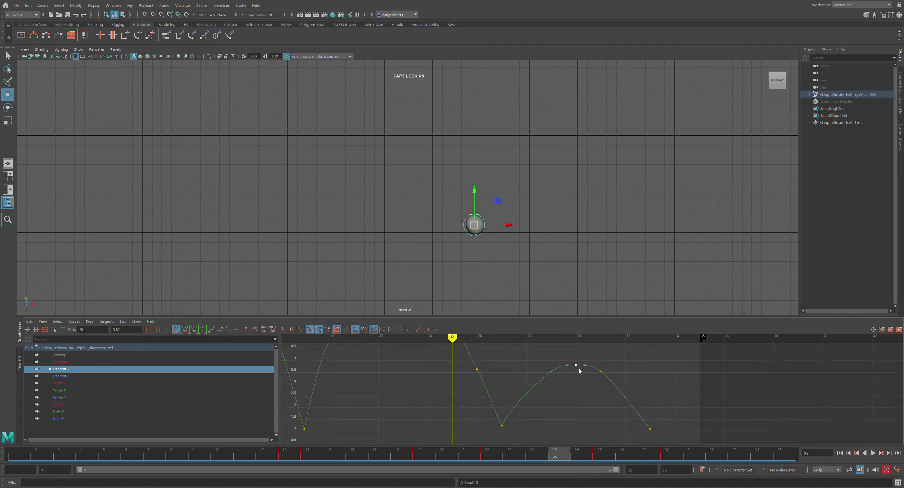
{"action": "left_click_drag", "start_coordinate": [545, 373], "coordinate": [603, 393]}
{"action": "left_click_drag", "start_coordinate": [534, 362], "coordinate": [610, 376]}
{"action": "middle_click_drag", "start_coordinate": [580, 372], "coordinate": [580, 386]}
{"action": "scroll", "coordinate": [580, 387], "scroll_direction": "down", "scroll_amount": 5}
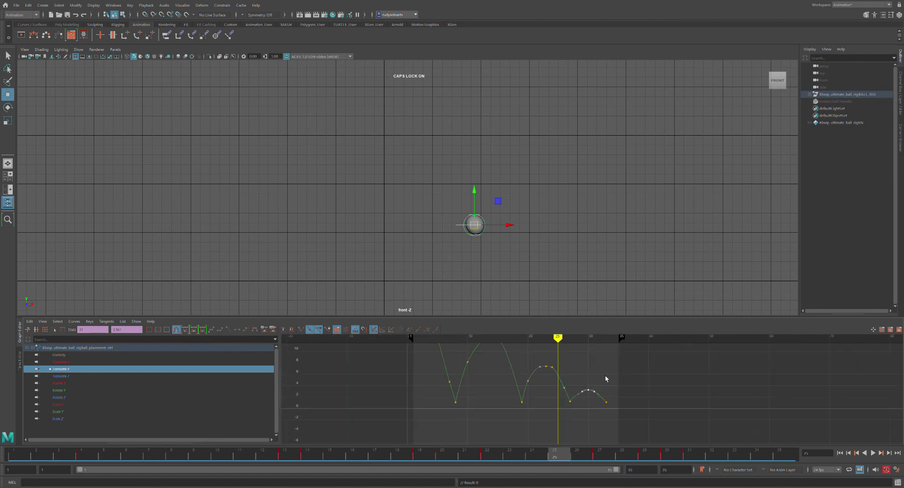
{"action": "middle_click_drag", "start_coordinate": [630, 375], "coordinate": [619, 390]}
{"action": "key", "text": "ctrl+z"}
{"action": "key", "text": "f"}
{"action": "scroll", "coordinate": [602, 377], "scroll_direction": "down", "scroll_amount": 3}
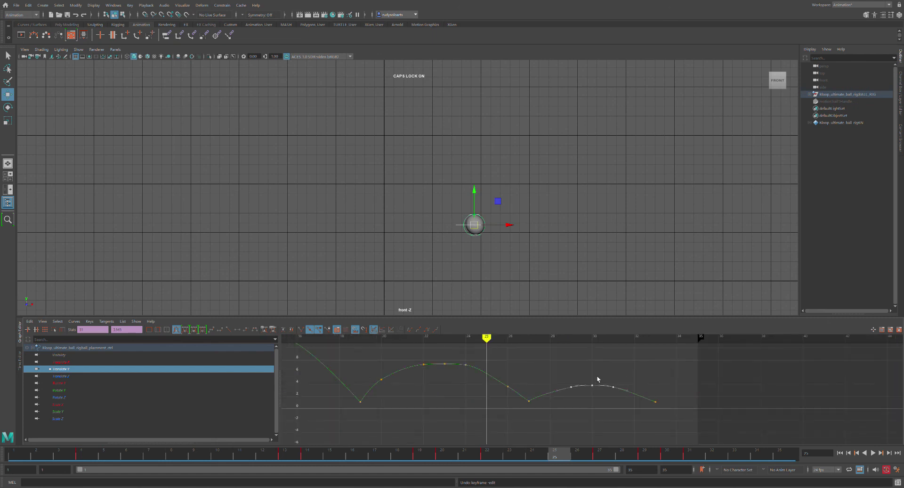
- Nudge the Translate Y peak key at frame 30 slightly upward to round the top of the last bounce arc
{"action": "left_click", "coordinate": [592, 376]}
{"action": "scroll", "coordinate": [592, 377], "scroll_direction": "up", "scroll_amount": 5}
{"action": "middle_click_drag", "start_coordinate": [602, 381], "coordinate": [573, 404], "text": "alt"}
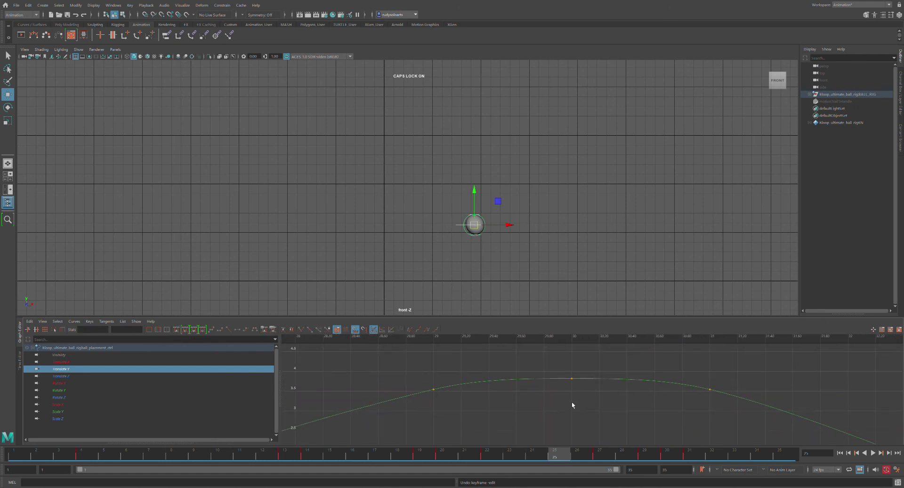
{"action": "left_click_drag", "start_coordinate": [584, 391], "coordinate": [581, 390]}
{"action": "middle_click_drag", "start_coordinate": [576, 382], "coordinate": [575, 379], "text": "shift"}
{"action": "scroll", "coordinate": [574, 377], "scroll_direction": "down", "scroll_amount": 10}
{"action": "left_click", "coordinate": [629, 382]}
{"action": "scroll", "coordinate": [612, 381], "scroll_direction": "up", "scroll_amount": 10}
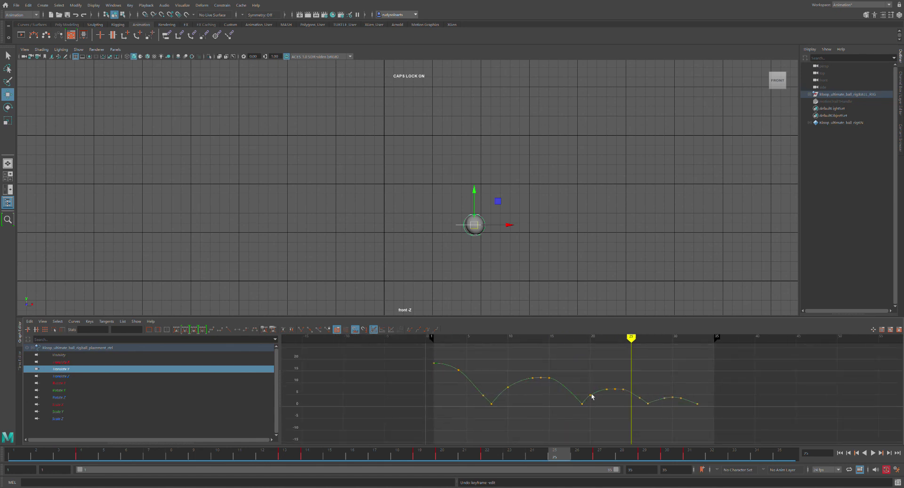
- Try deleting the Translate Y key at frame 15, just after the first bounce arc's peak, and undo the deletion
{"action": "left_click", "coordinate": [549, 379]}
{"action": "key", "text": "Delete"}
{"action": "key", "text": "ctrl+z"}
- Return to frame 1, deselect the ball control and hide the grid in the front view for a clean preview
{"action": "middle_click_drag", "start_coordinate": [574, 173], "coordinate": [565, 202], "text": "alt"}
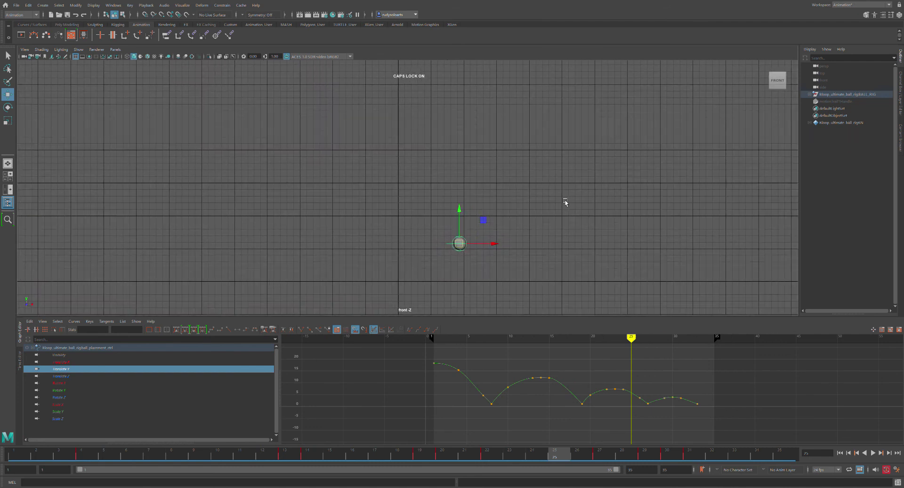
{"action": "left_click_drag", "start_coordinate": [566, 459], "coordinate": [13, 454]}
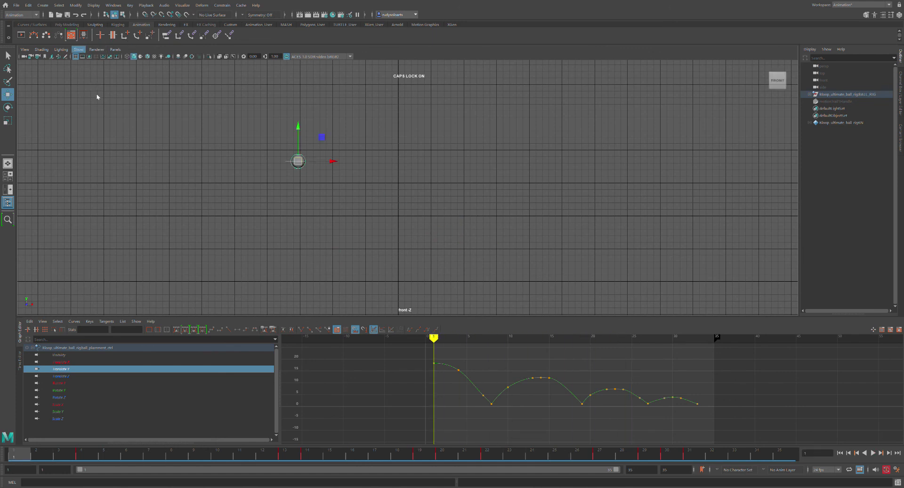
{"action": "left_click", "coordinate": [223, 122]}
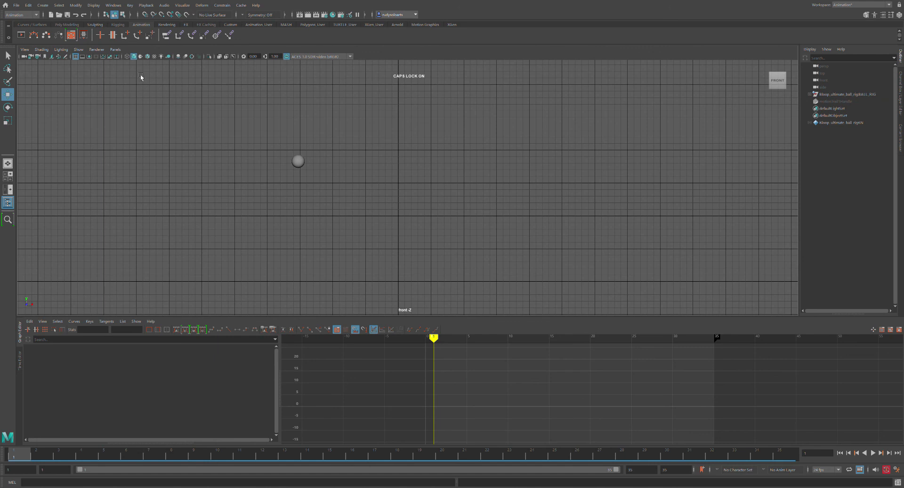
{"action": "left_click", "coordinate": [76, 57]}
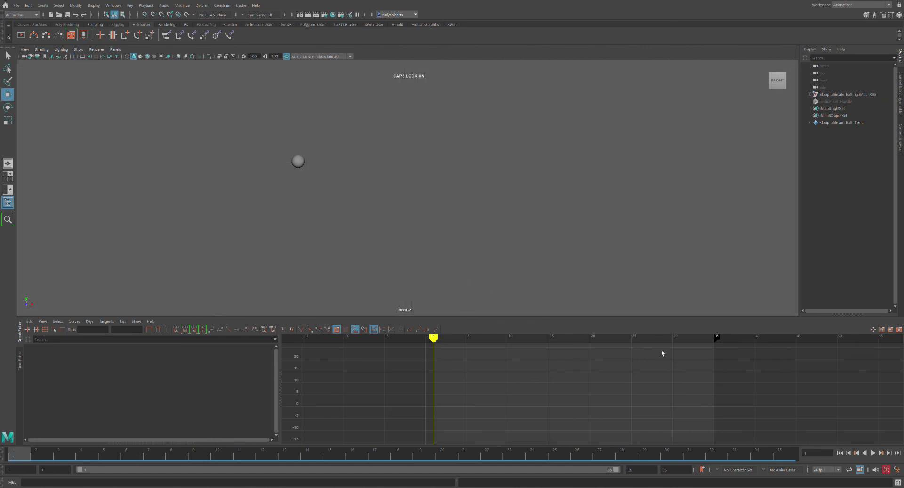
- Play the bouncing ball animation to review its motion, stop it and return to frame 1
{"action": "left_click", "coordinate": [872, 452]}
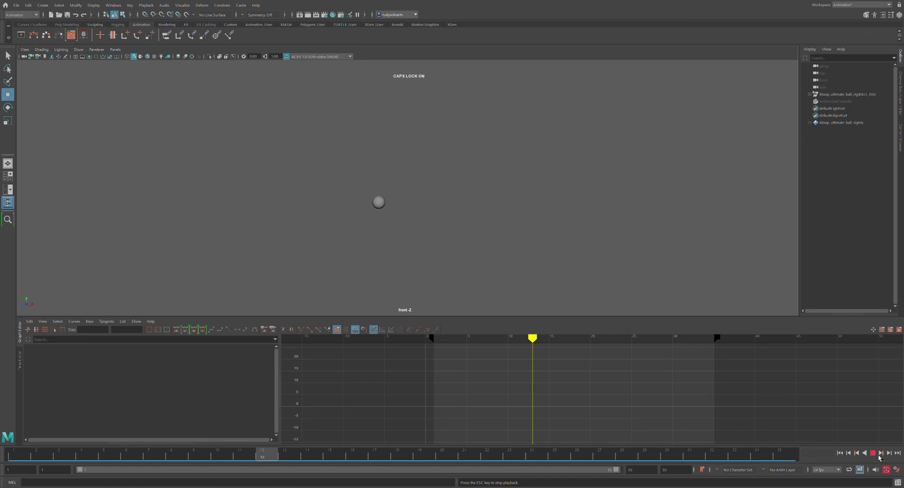
{"action": "left_click", "coordinate": [873, 453]}
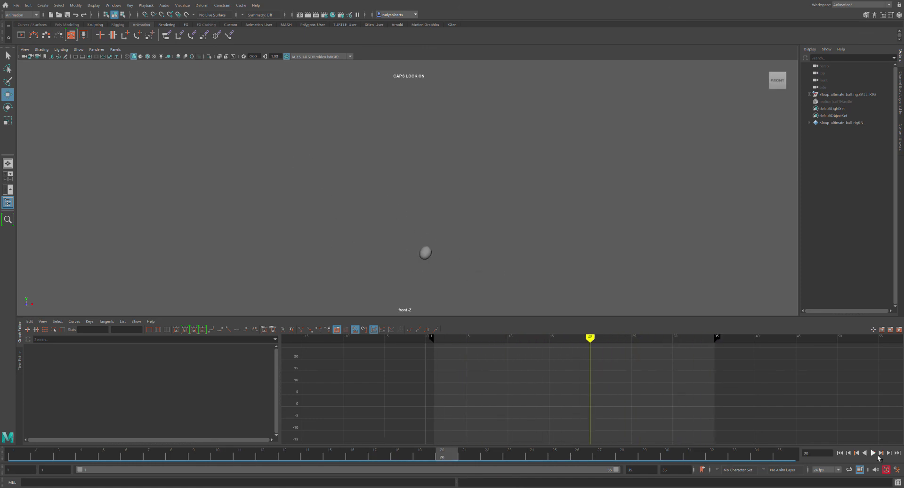
{"action": "mouse_move", "coordinate": [445, 459]}
{"action": "left_mouse_down"}
{"action": "mouse_move", "coordinate": [128, 455]}
{"action": "mouse_move", "coordinate": [19, 443]}
{"action": "left_mouse_up"}
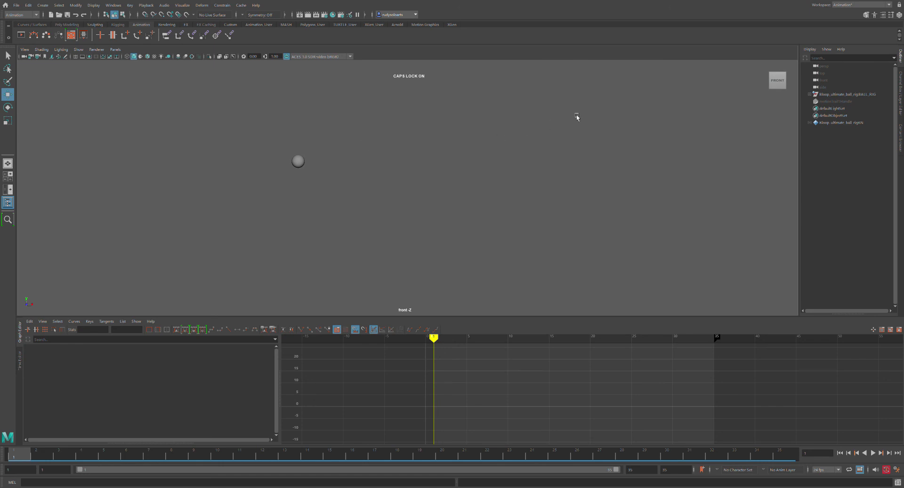